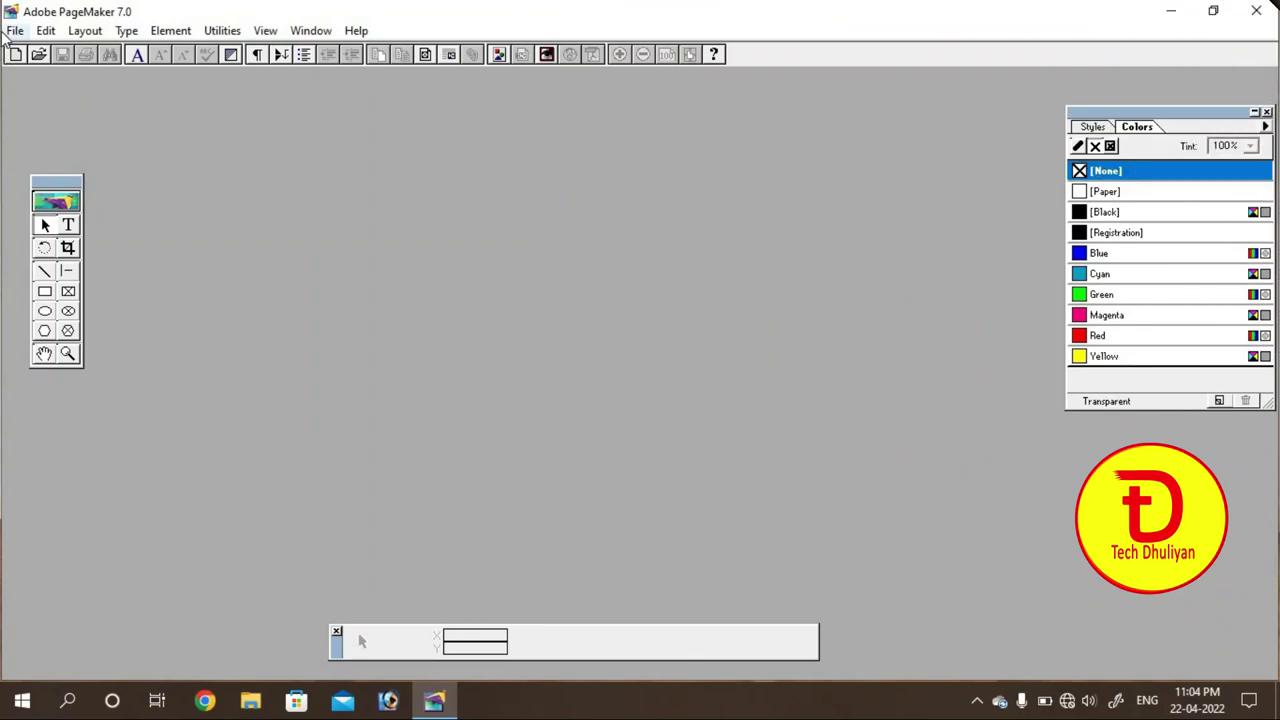
Step: Start a new publication with an A4 page size
click(15, 30)
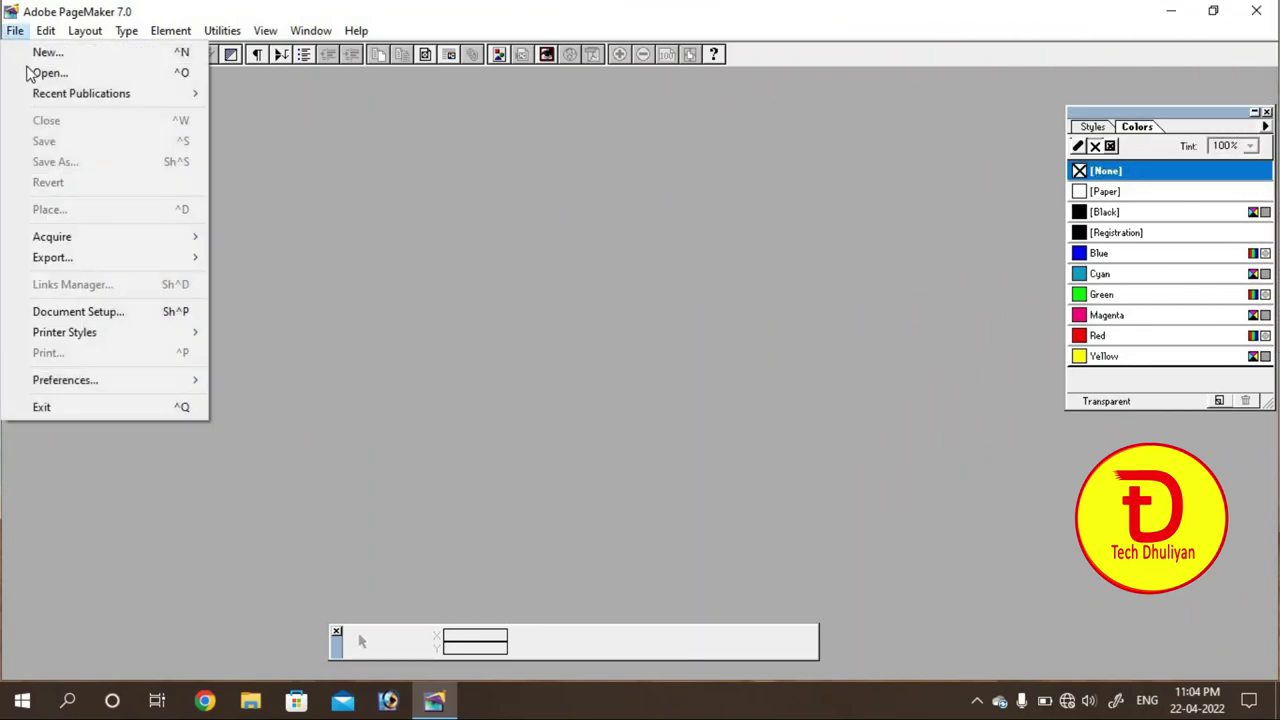
click(47, 52)
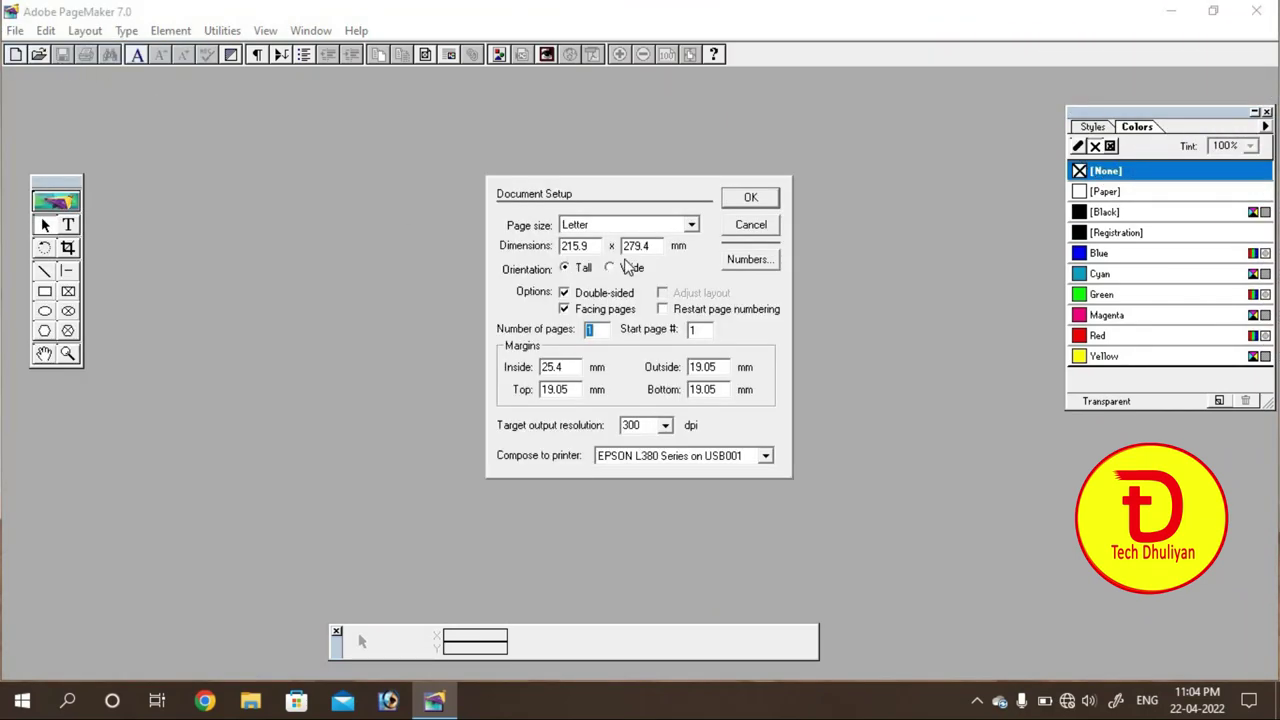
click(692, 226)
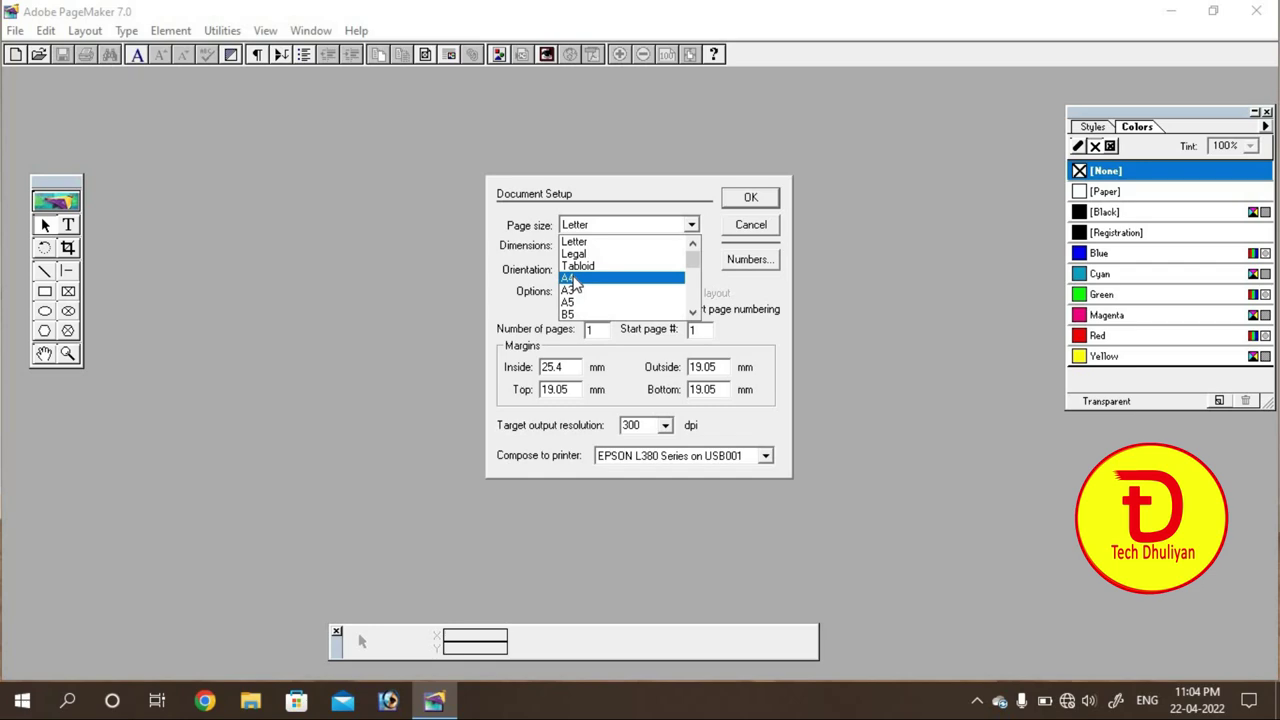
click(575, 286)
Step: Set margins to inside 7, outside 7, top 15, bottom 10 mm, then view at actual size
click(560, 370)
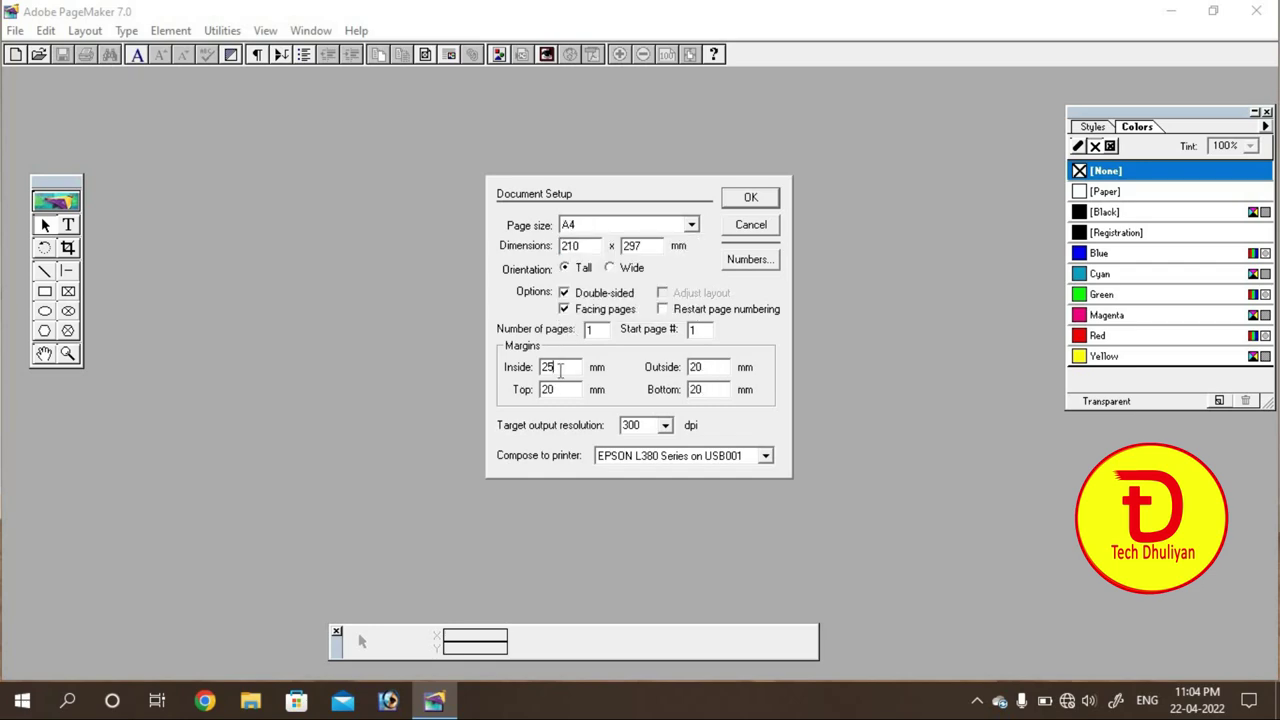
key(BackSpace)
key(BackSpace)
text(7)
key(Tab)
text(7)
key(Tab)
text(1)
key(Tab)
text(10)
click(757, 198)
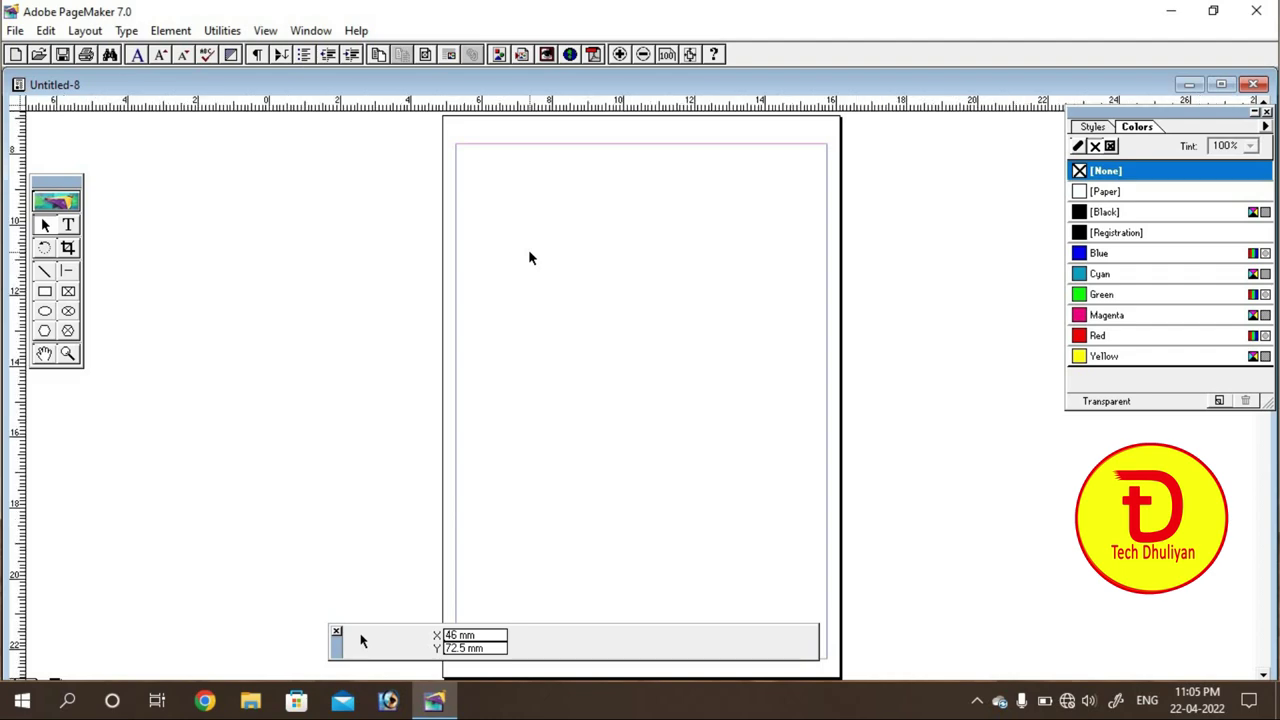
key(ctrl+1)
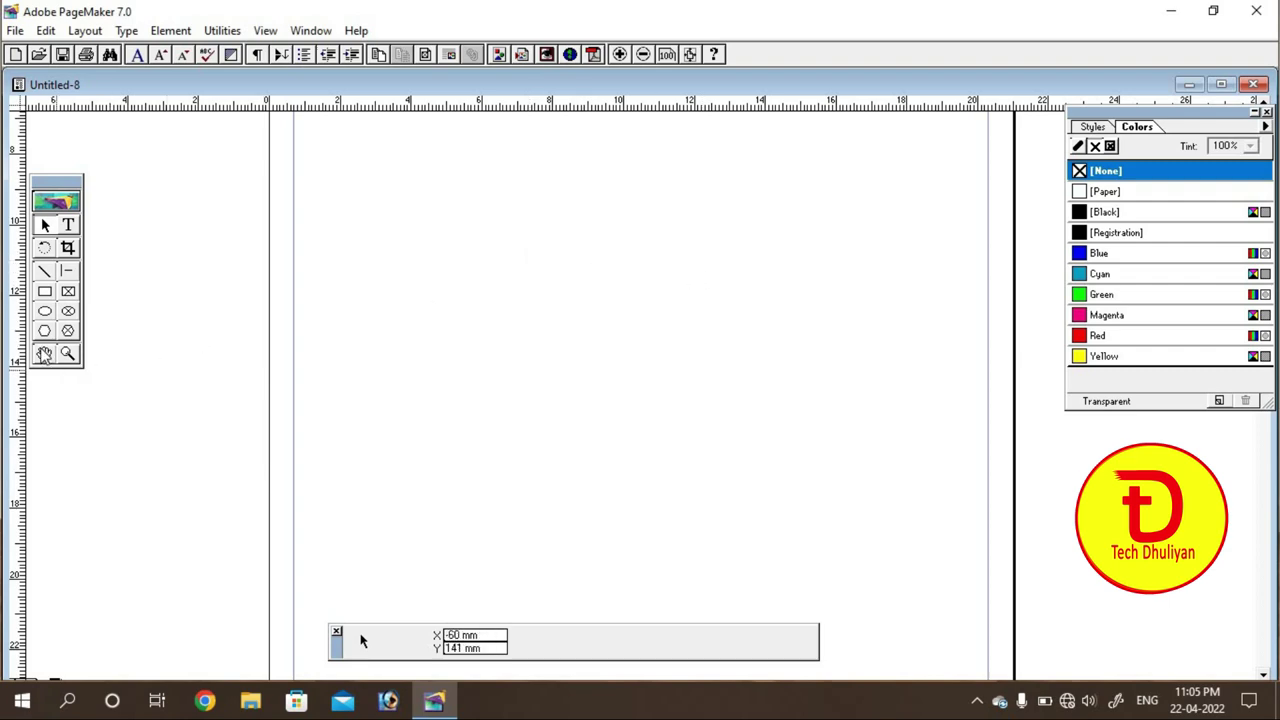
Step: Pan to the page's top-left and draw a text frame across the top
click(44, 354)
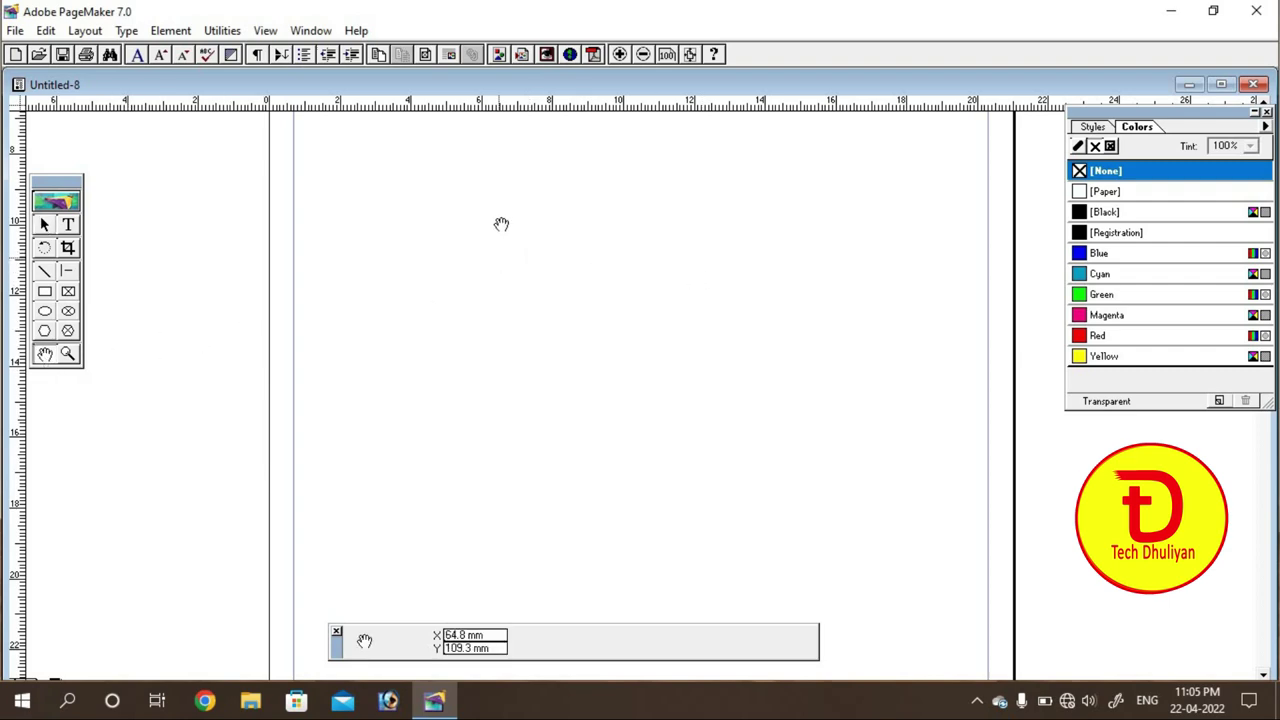
drag(505, 173, 431, 409)
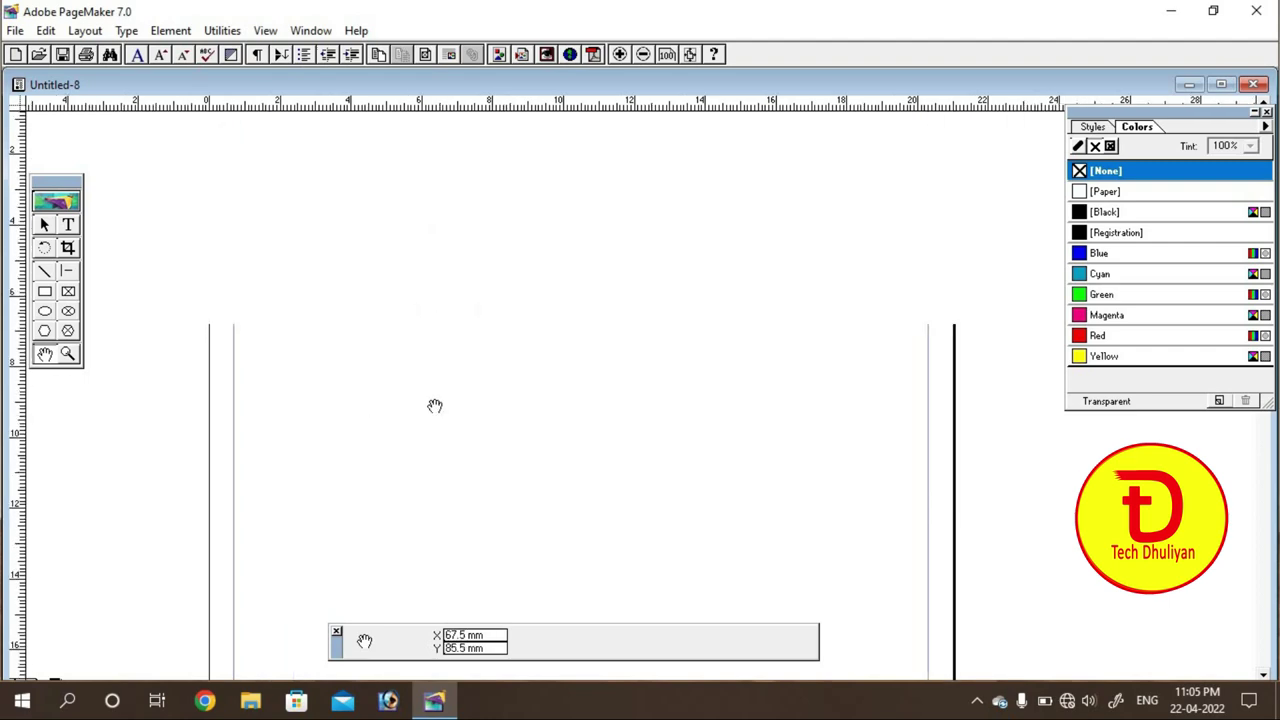
drag(467, 321, 315, 283)
click(68, 225)
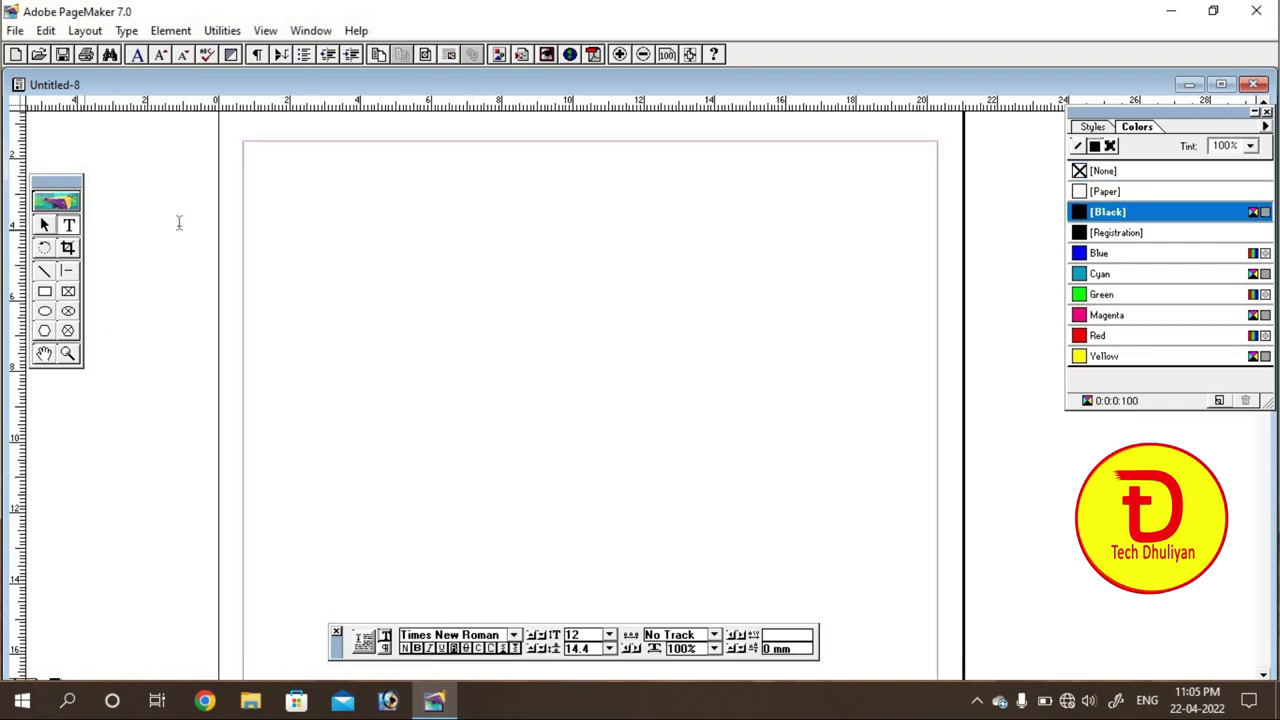
drag(258, 159, 522, 340)
drag(596, 366, 622, 376)
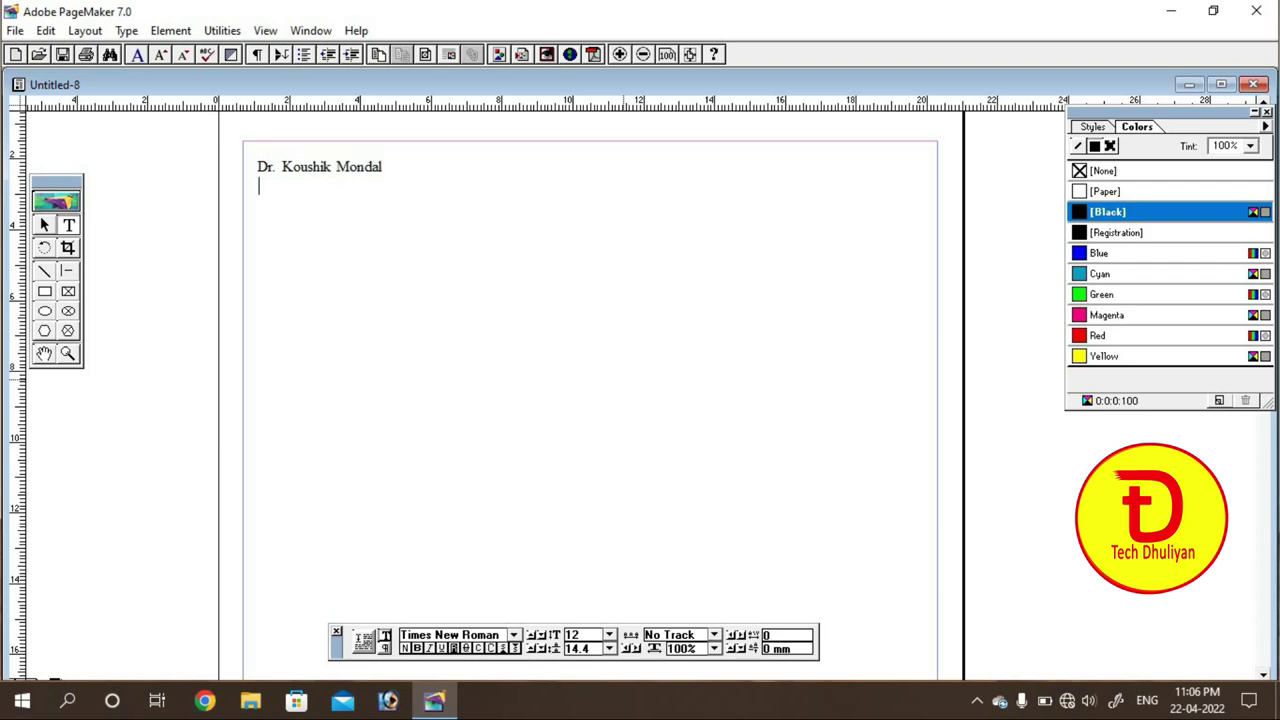
Step: Type the doctor's name, 'M.B.B.S., D.G.O, M.S' and 'Gynaecologist & Obstetrecian' header lines
text(M.)
text(B.B.)
text(S.,)
text( dj)
key(BackSpace)
key(BackSpace)
text(D.GO, M.S )
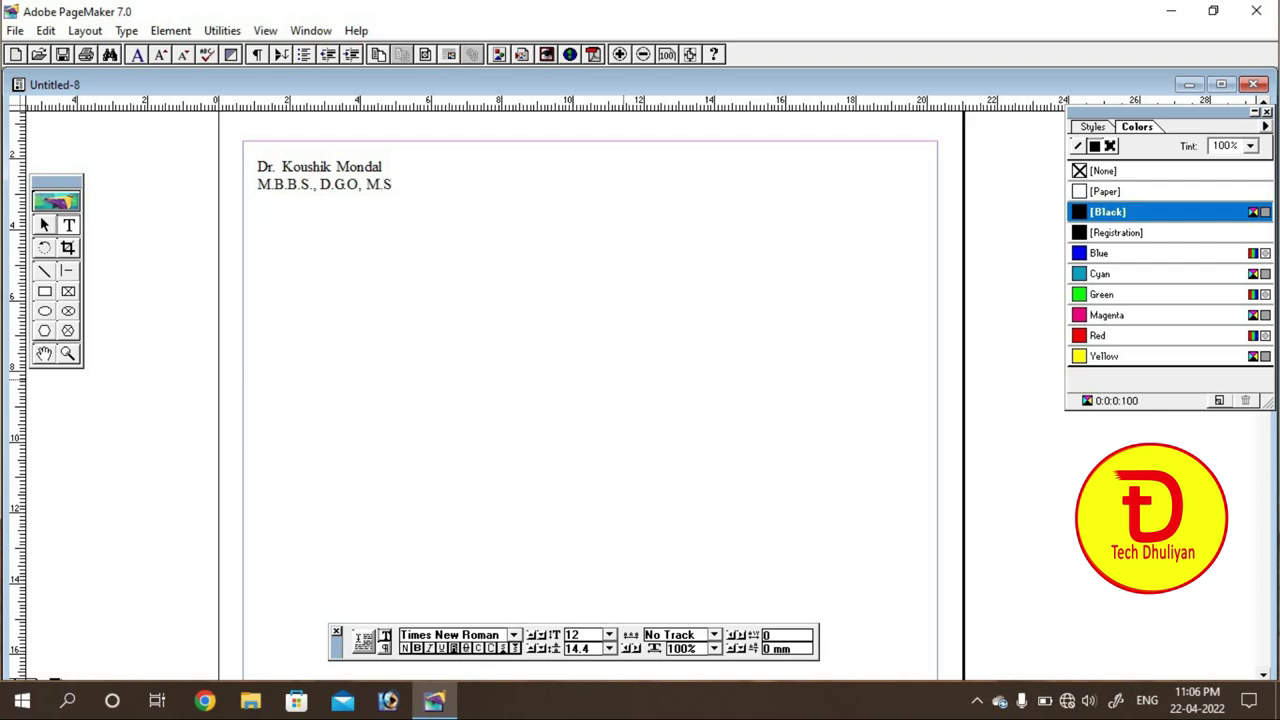
text(Gynaecologist & Ob)
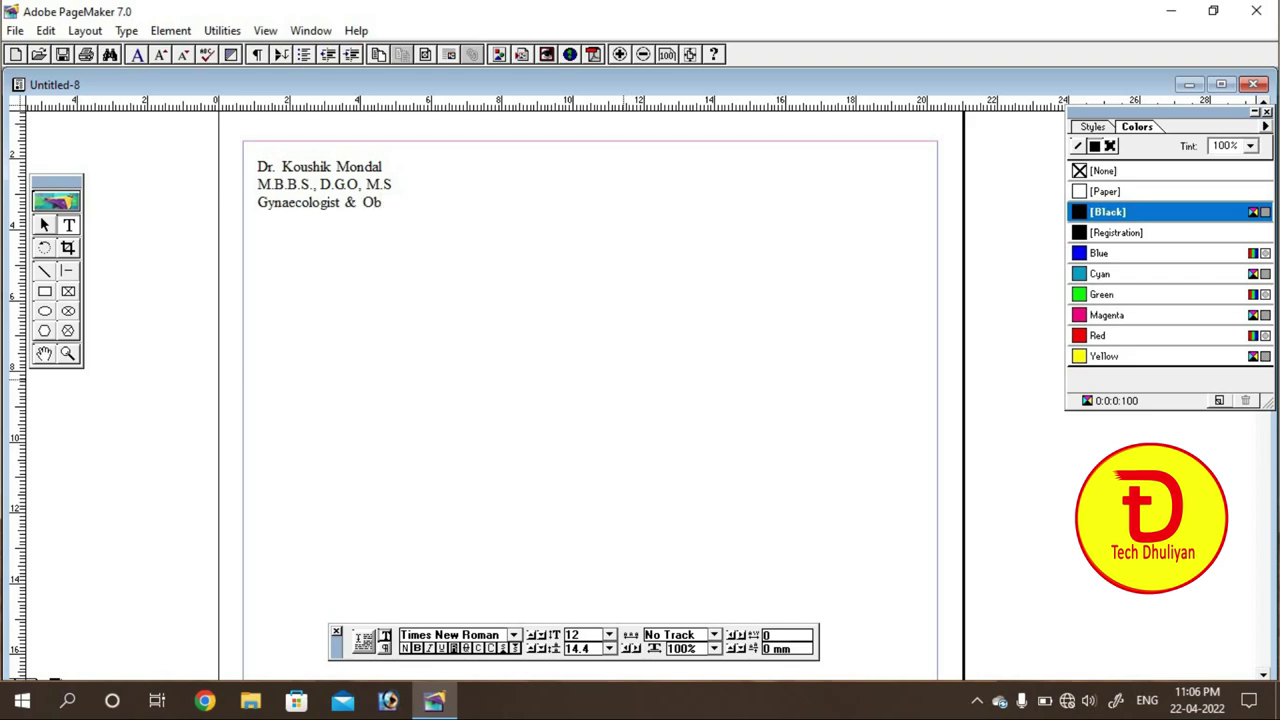
text(stetrecian)
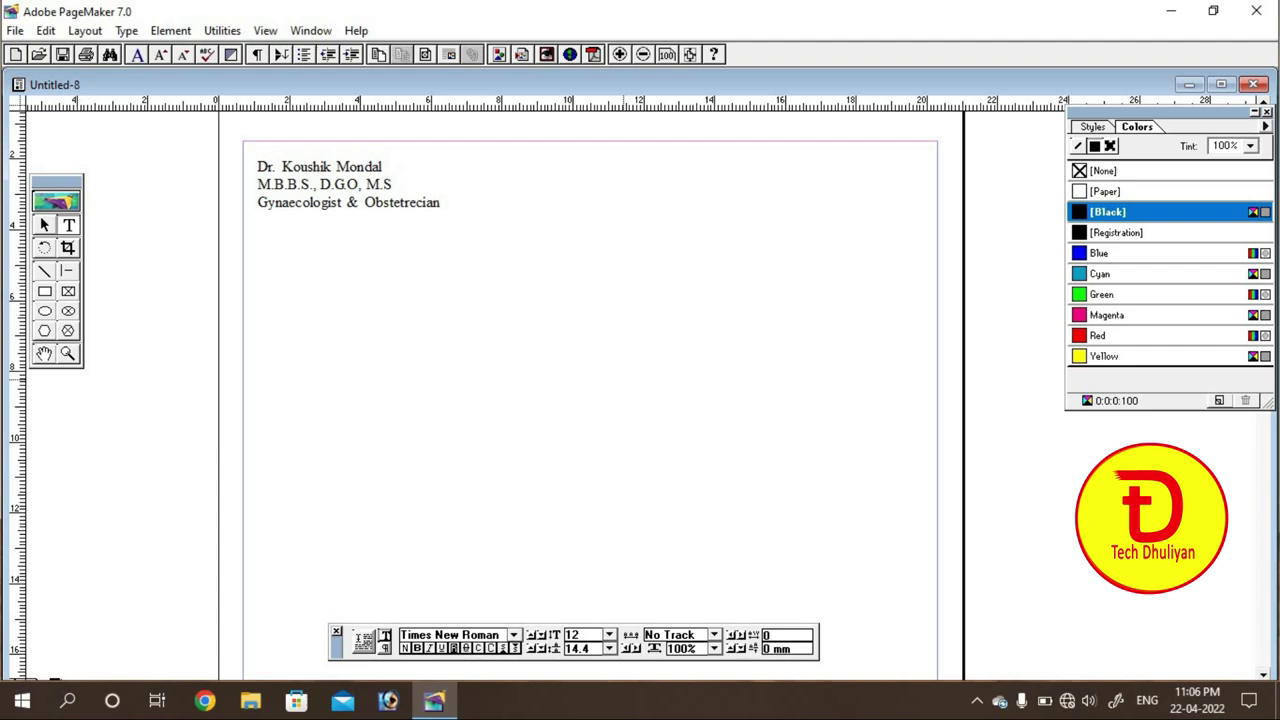
Step: Add the chamber line and the two phone numbers, correcting the last digit
key(Return)
text(Chamber: Lalbagh )
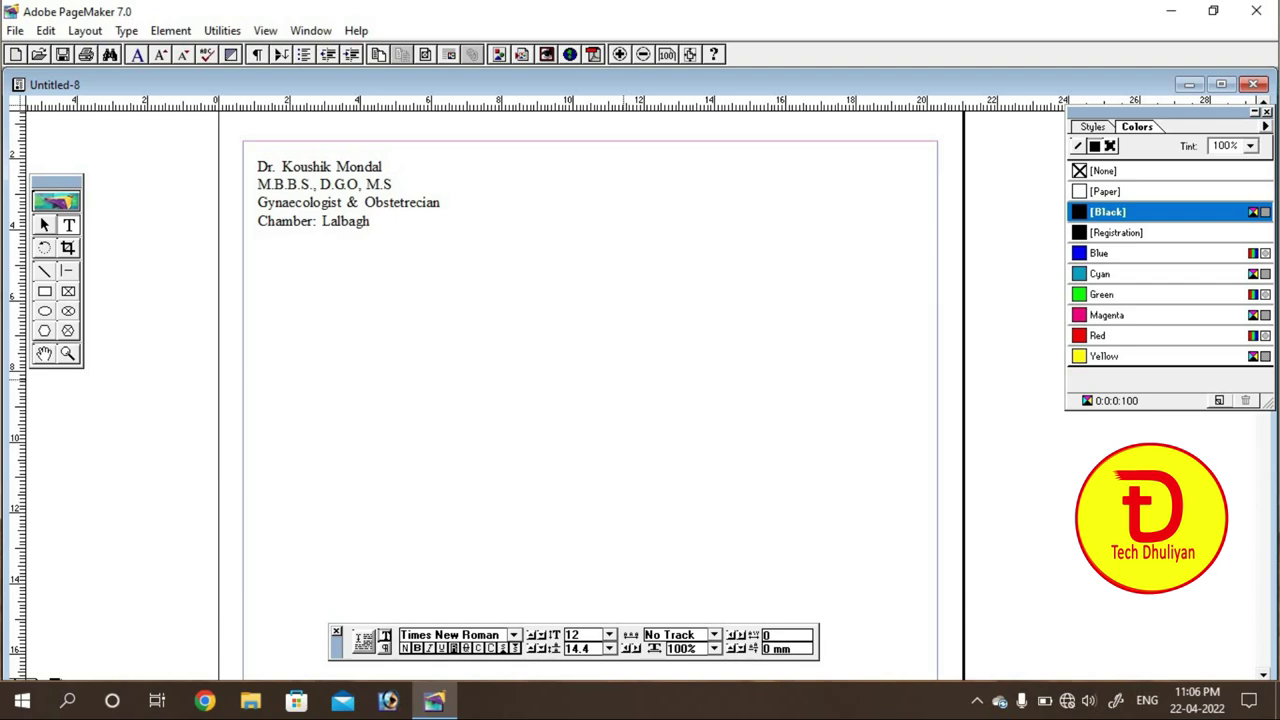
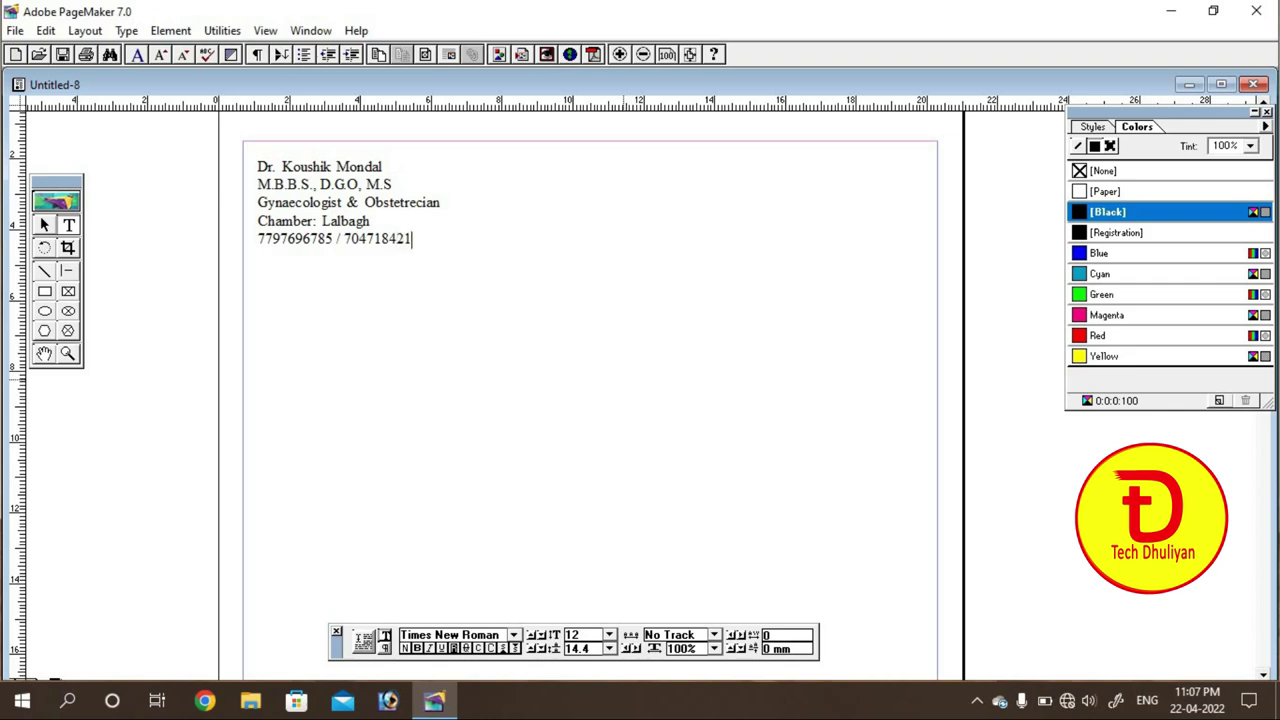
Step: Set all five header lines in bold 18 pt Arial, then reselect the name line
drag(256, 166, 448, 242)
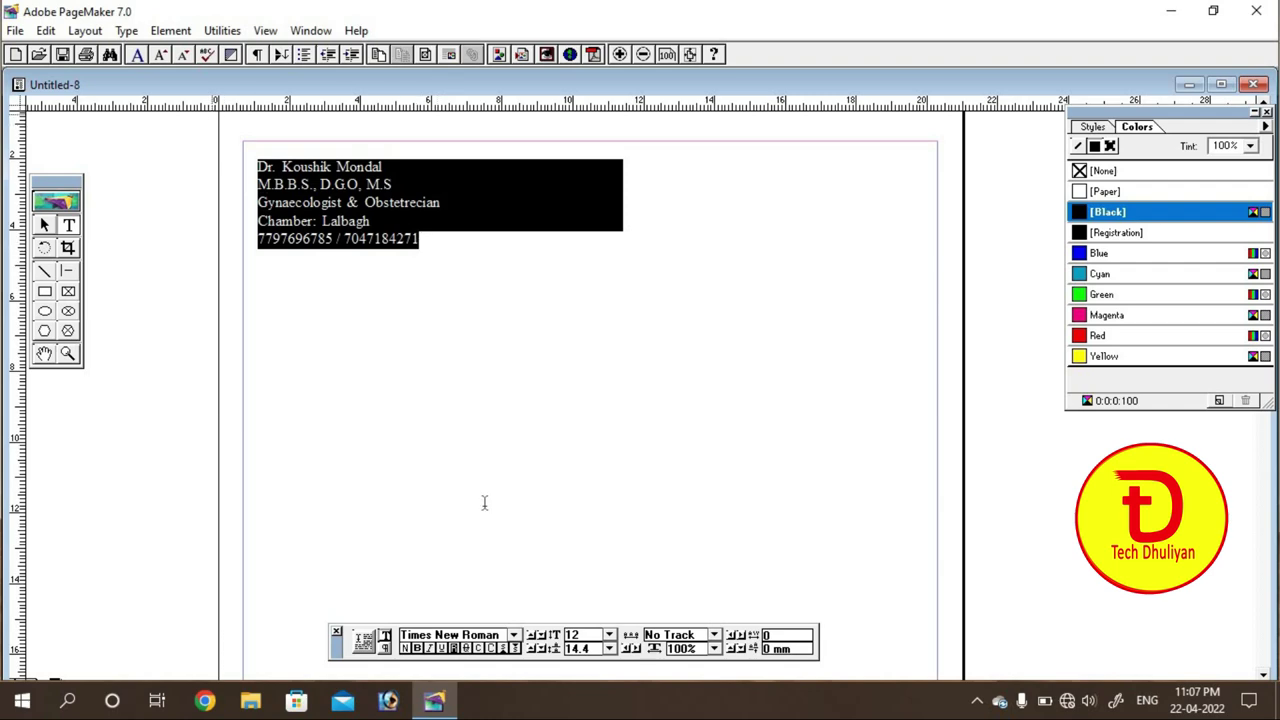
click(610, 636)
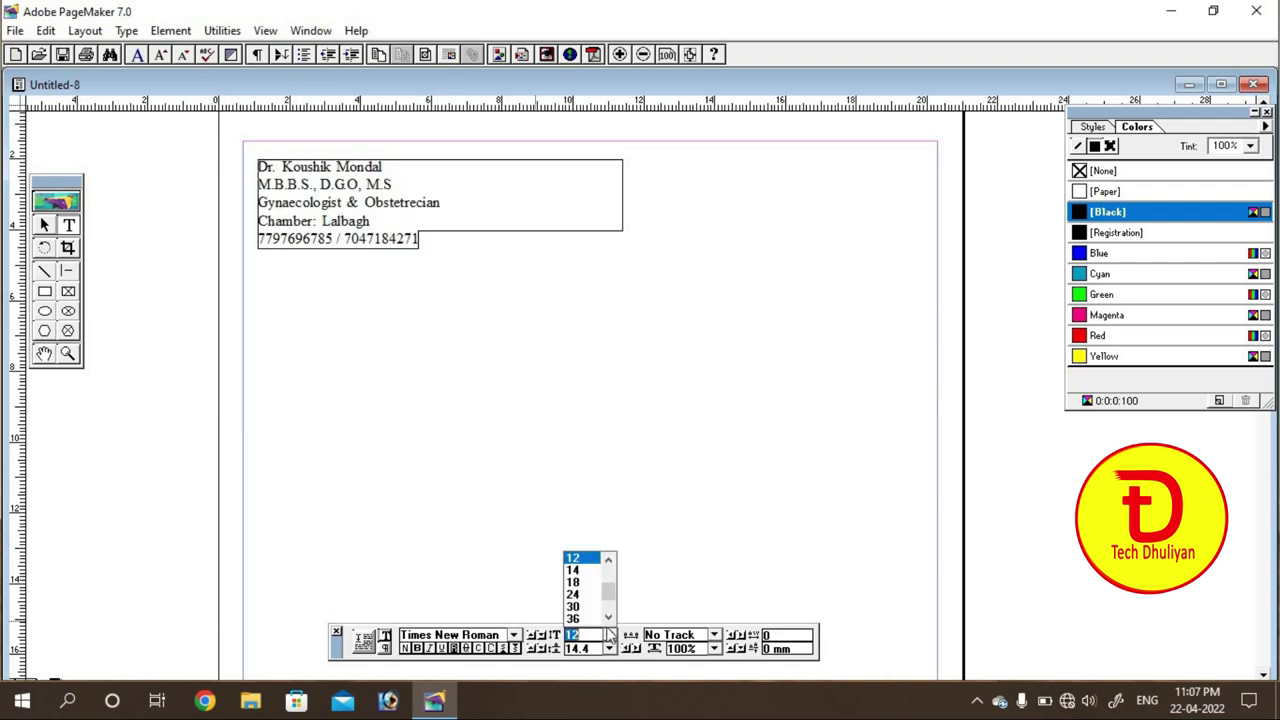
click(574, 584)
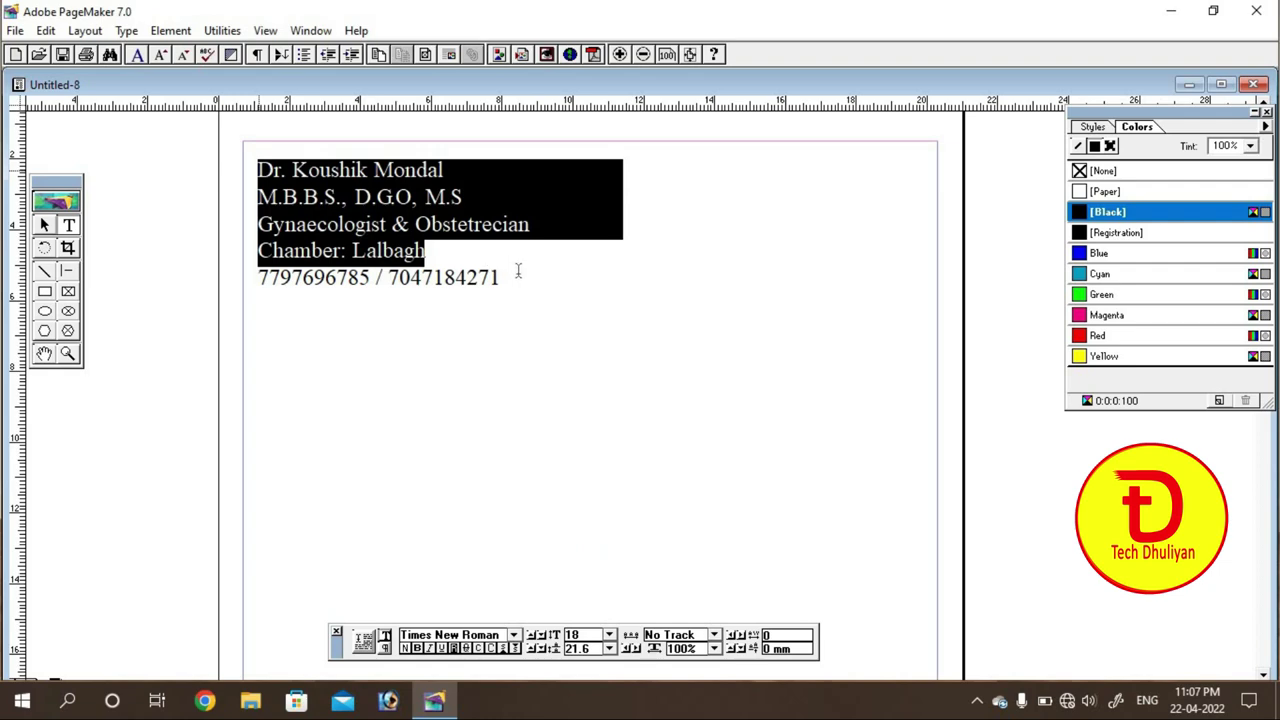
click(515, 636)
scroll(474, 588, down, 3)
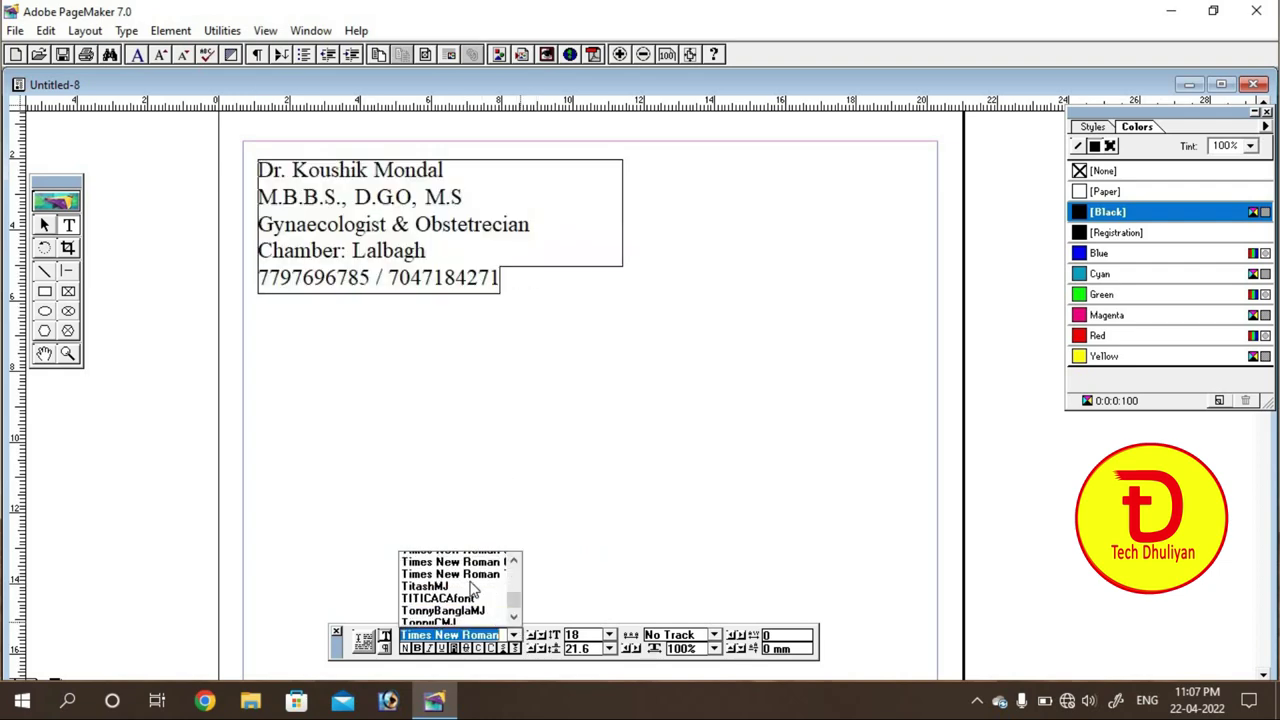
drag(515, 600, 513, 572)
key(Return)
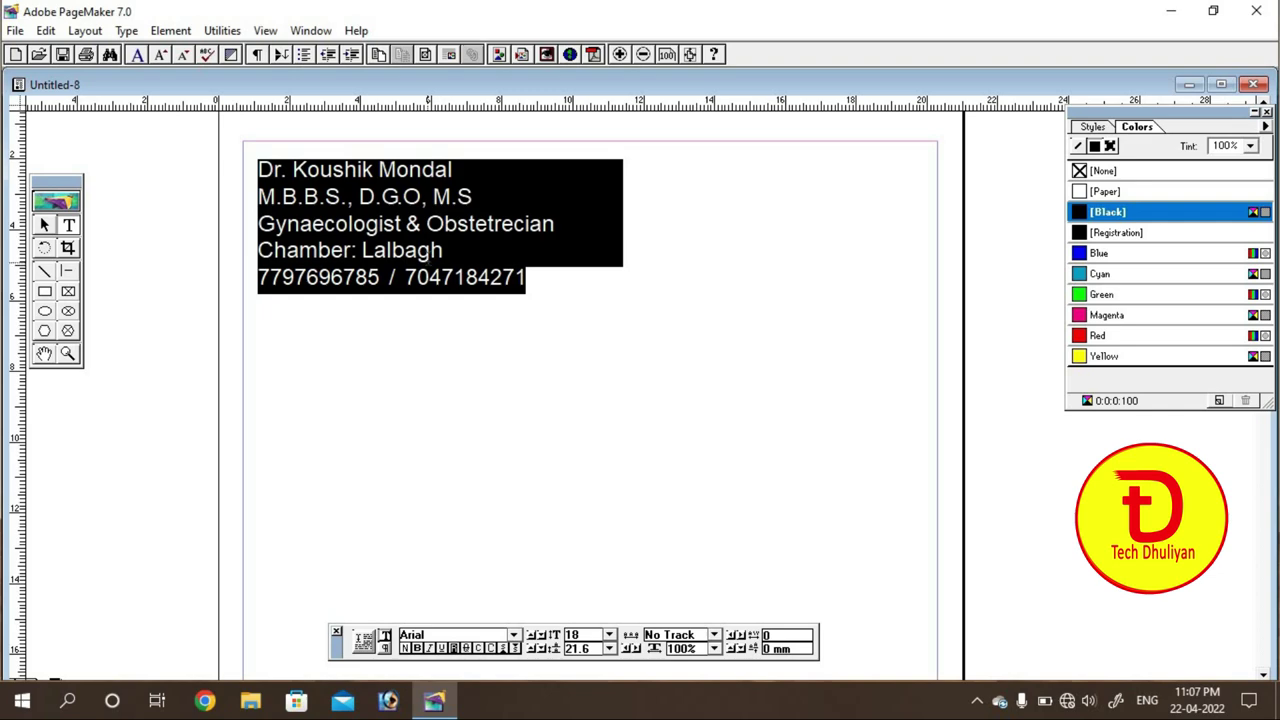
click(417, 648)
click(459, 278)
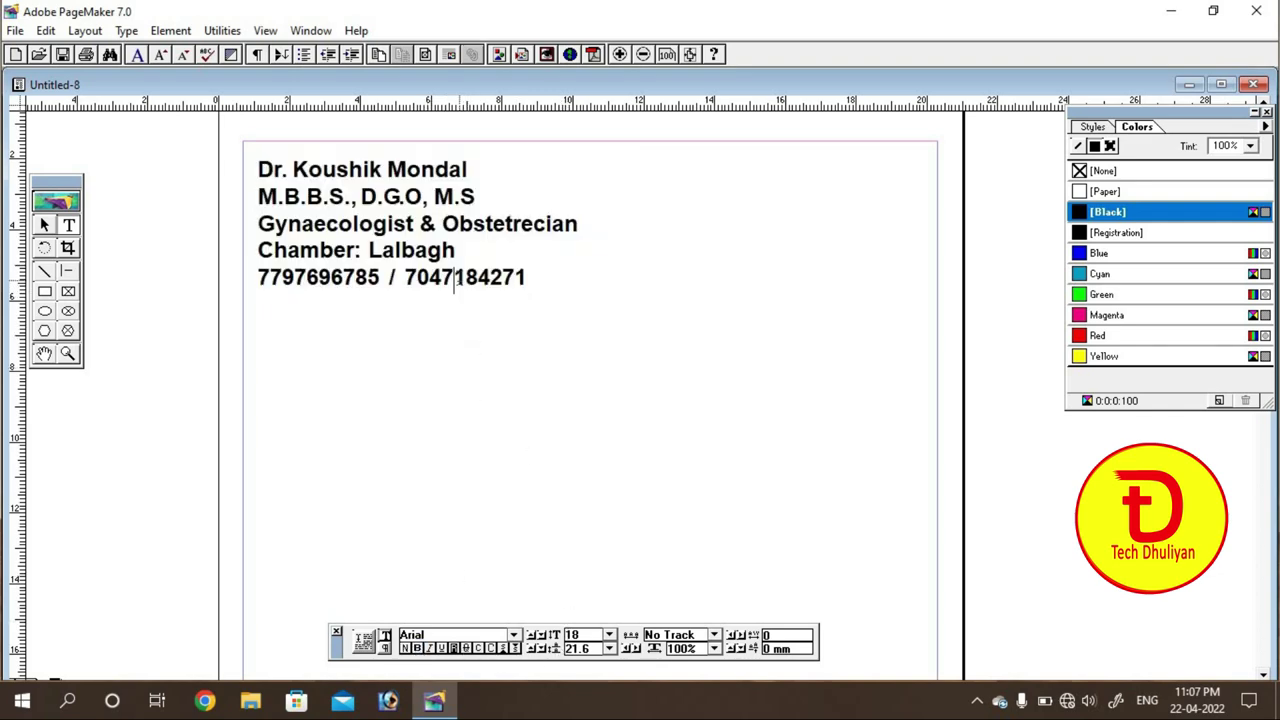
double_click(262, 168)
drag(355, 174, 489, 171)
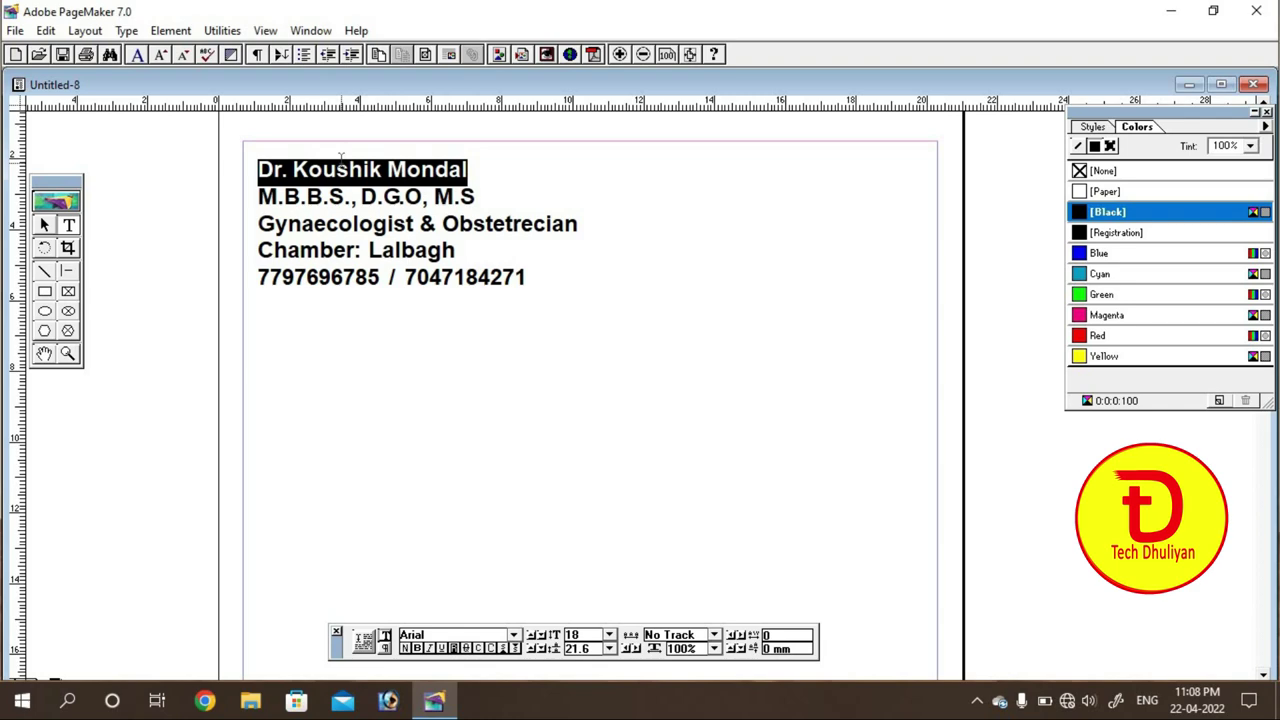
Step: Set the doctor's name line in Brush Script MT at 30 pt
click(513, 636)
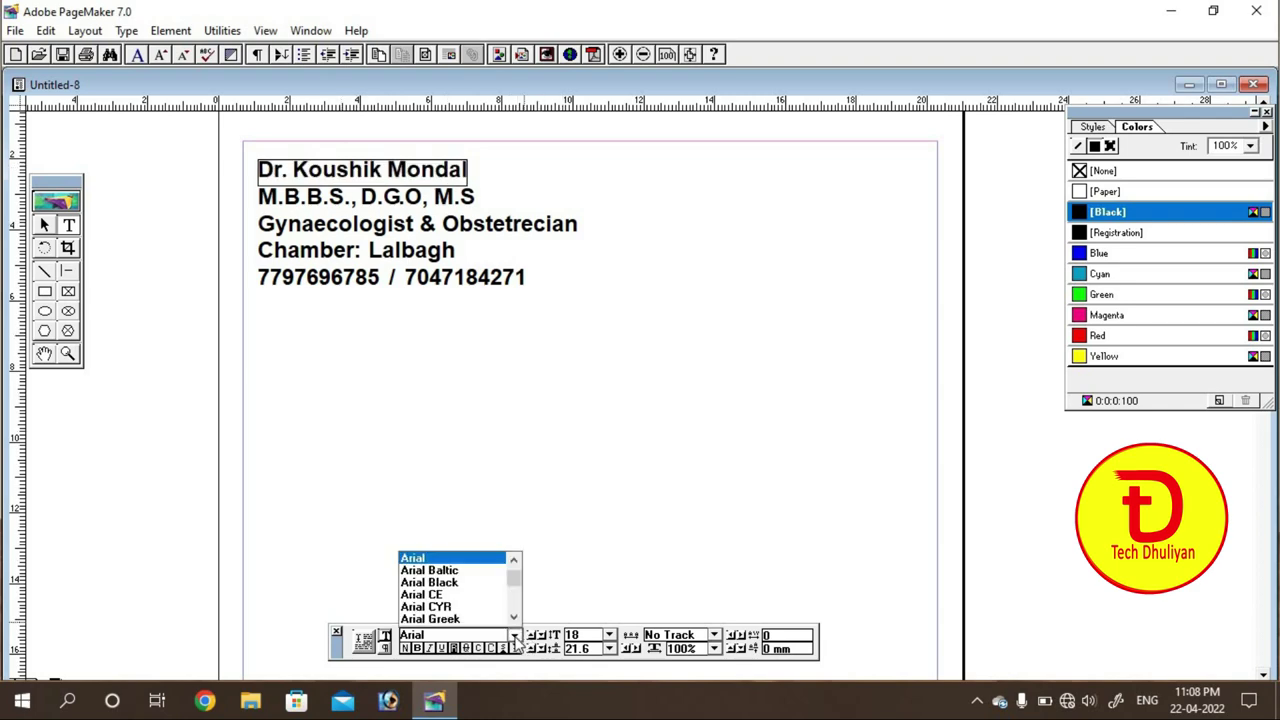
scroll(432, 596, down, 3)
scroll(432, 596, down, 10)
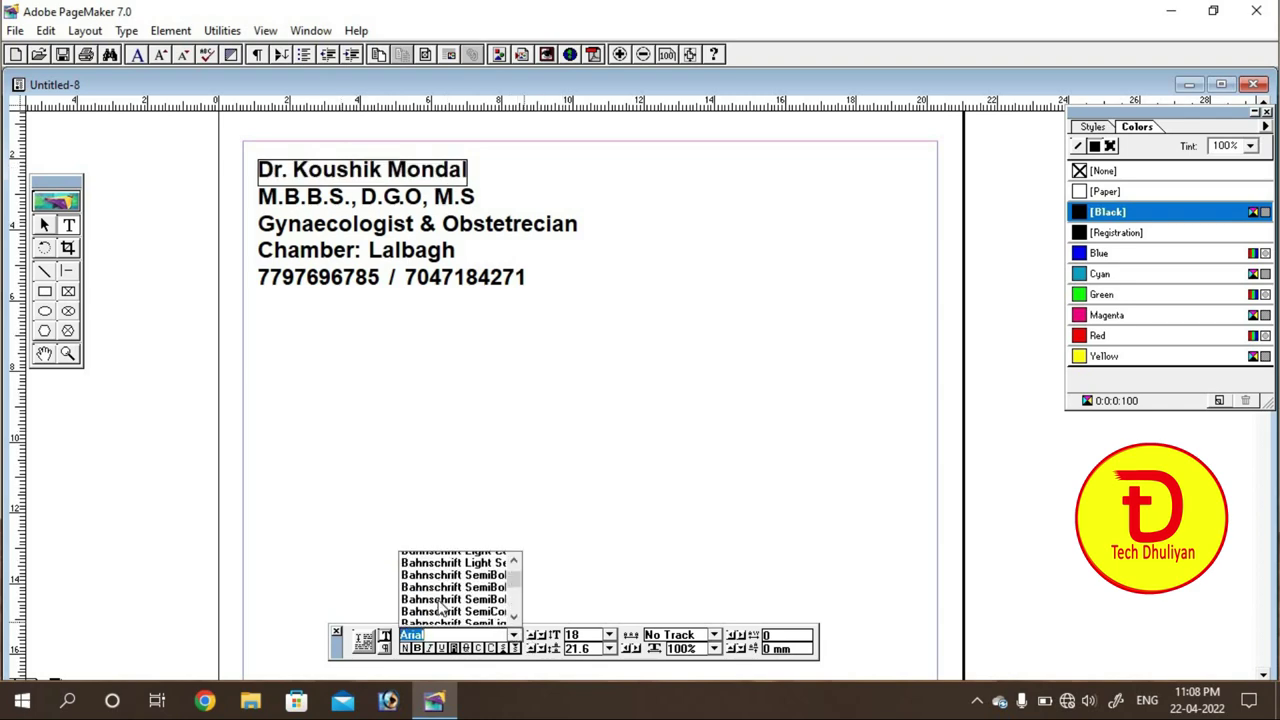
scroll(446, 604, down, 8)
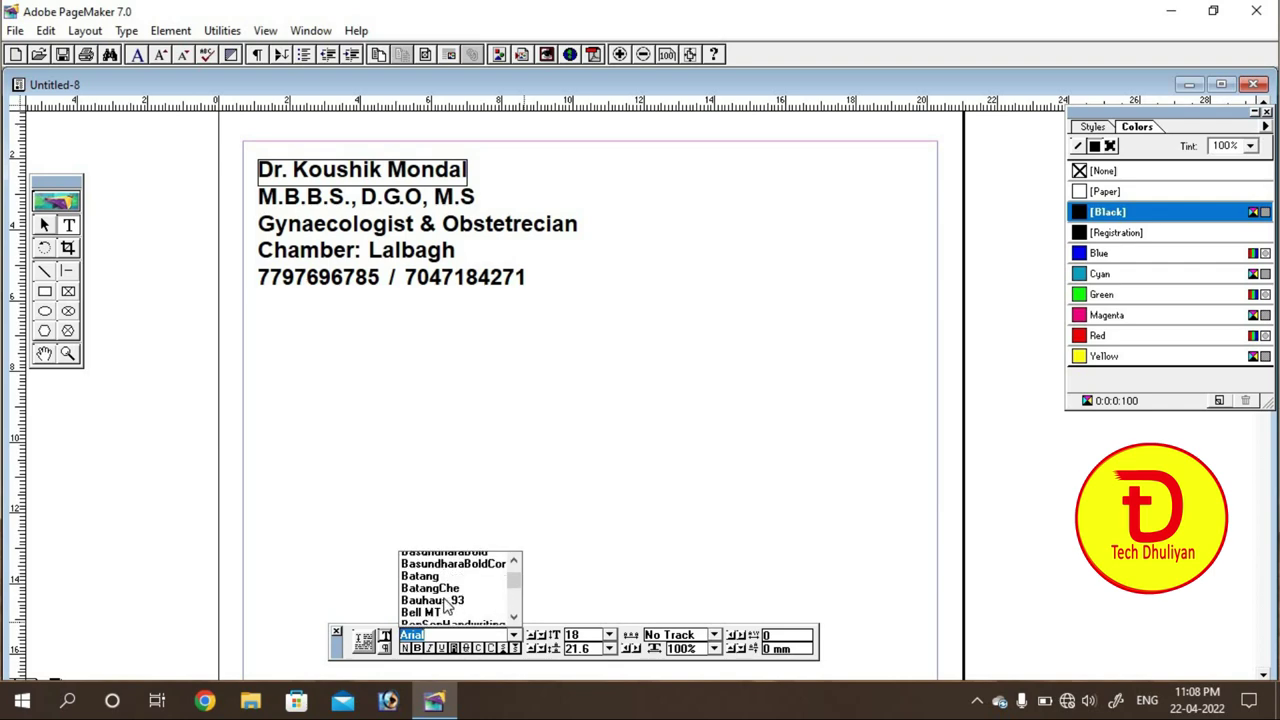
click(434, 580)
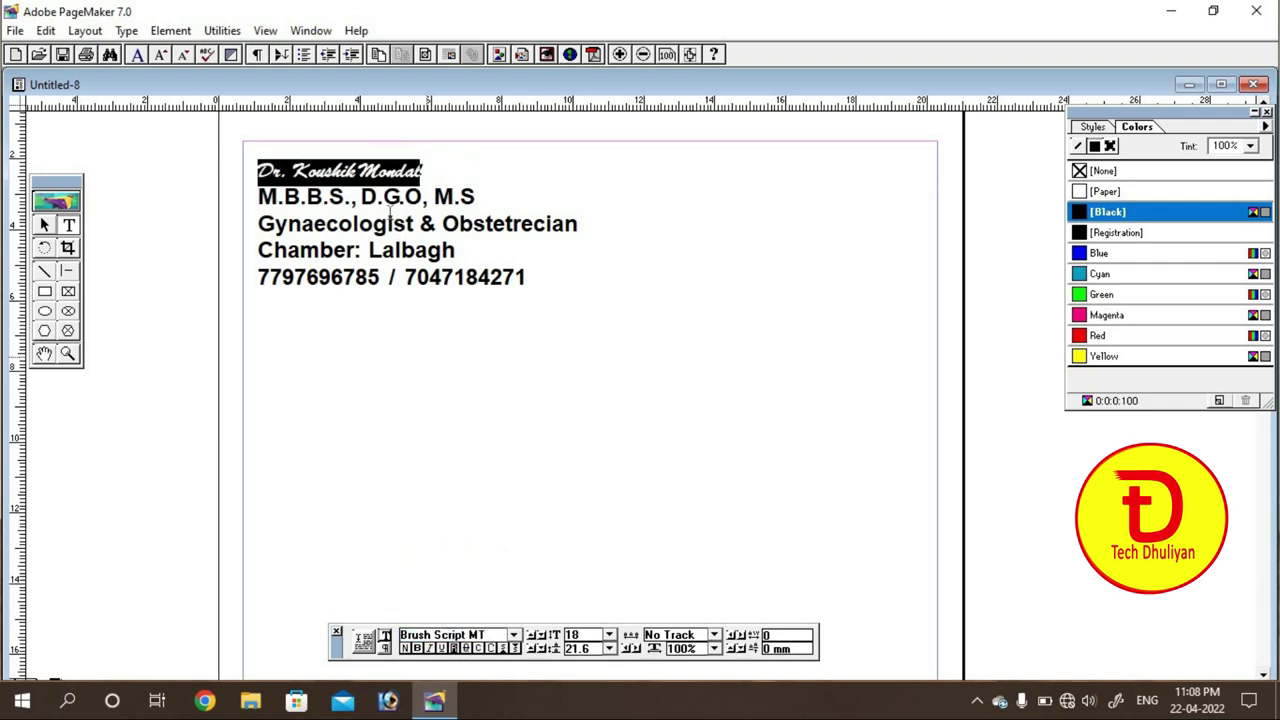
click(610, 636)
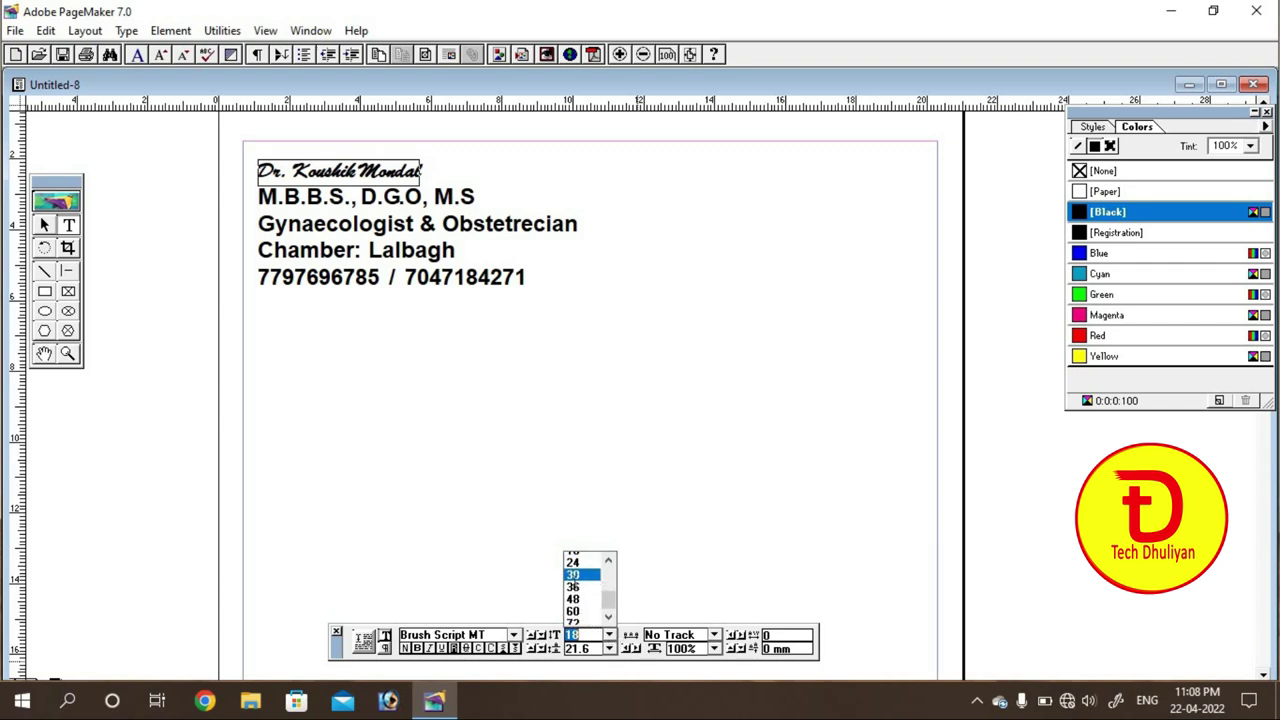
click(573, 583)
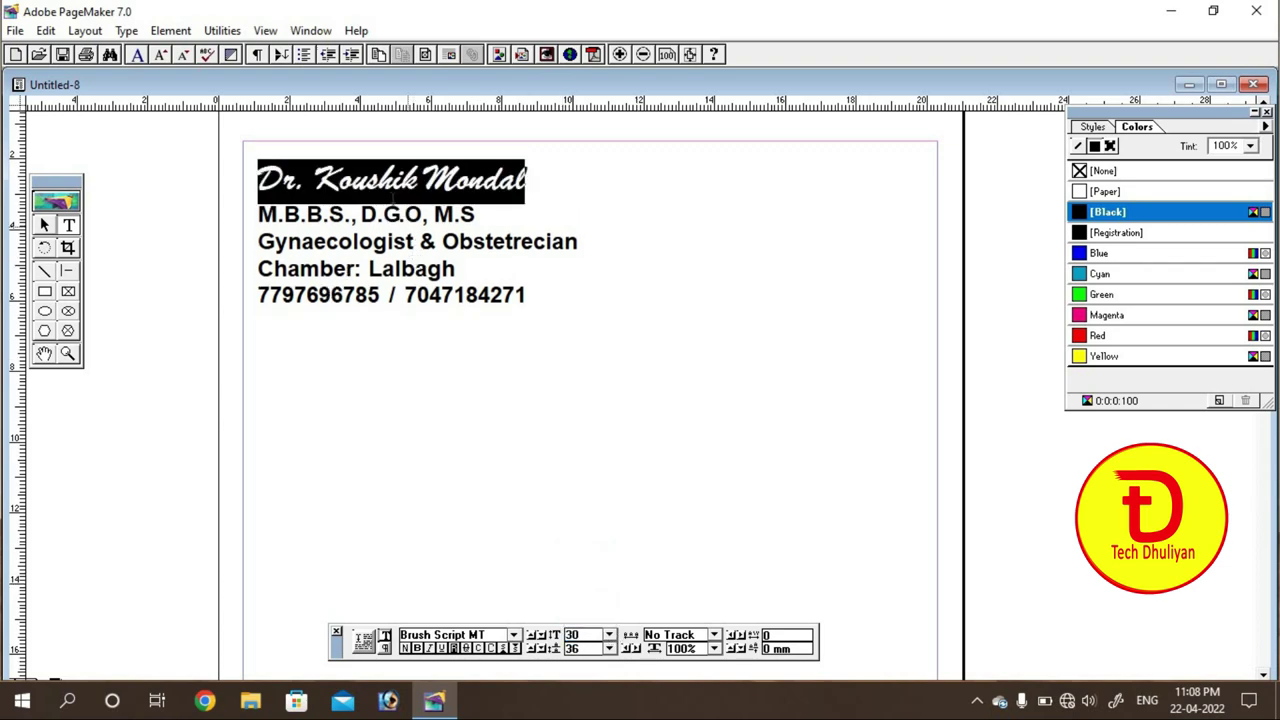
click(392, 186)
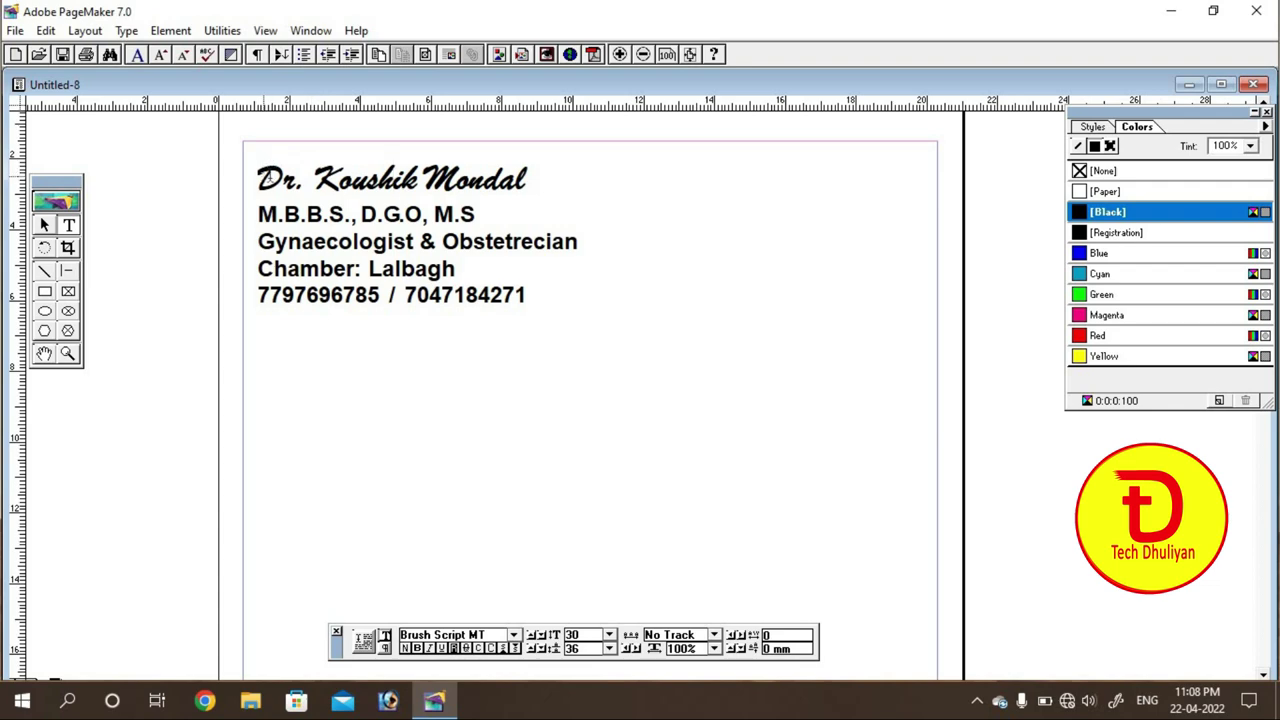
drag(260, 176, 555, 175)
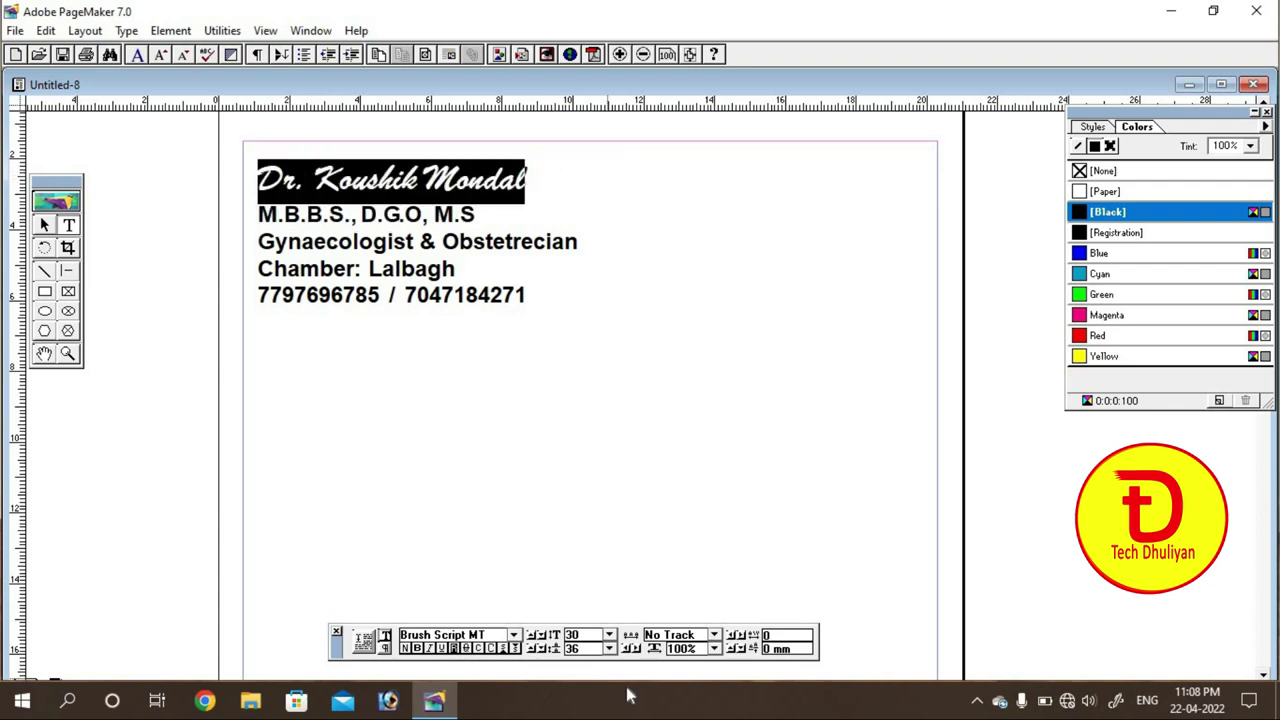
click(609, 635)
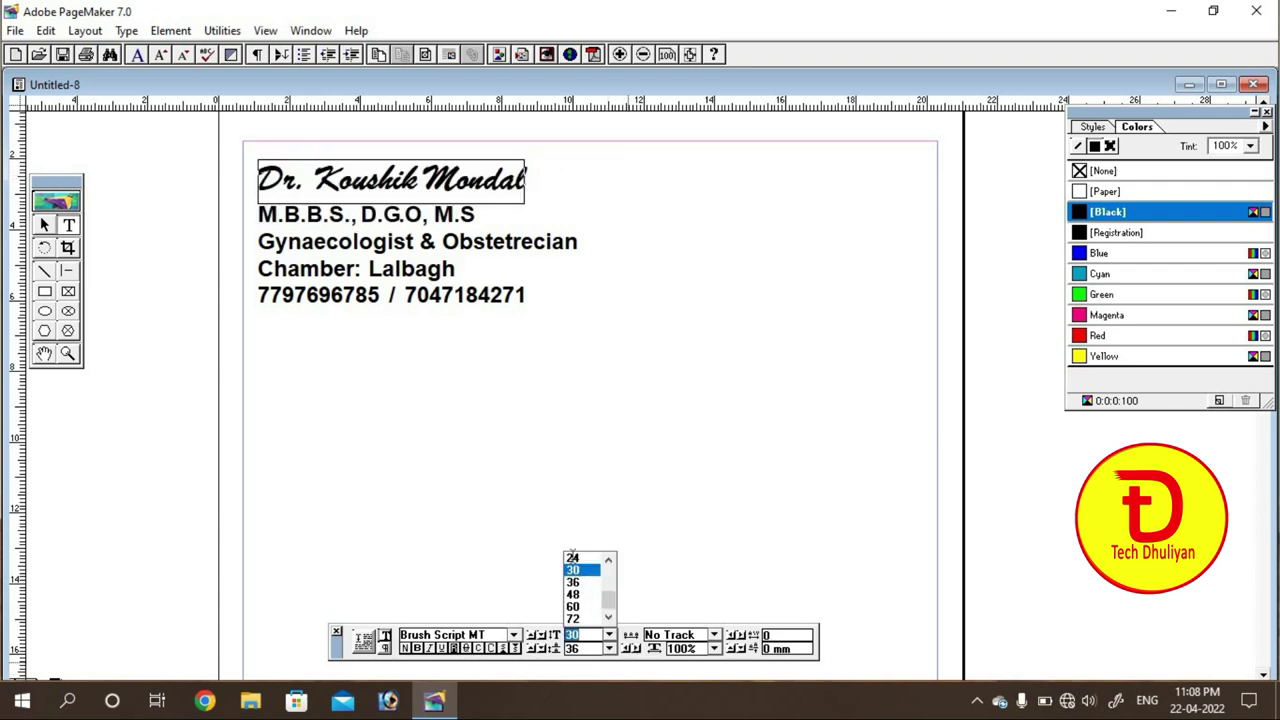
click(573, 569)
click(341, 231)
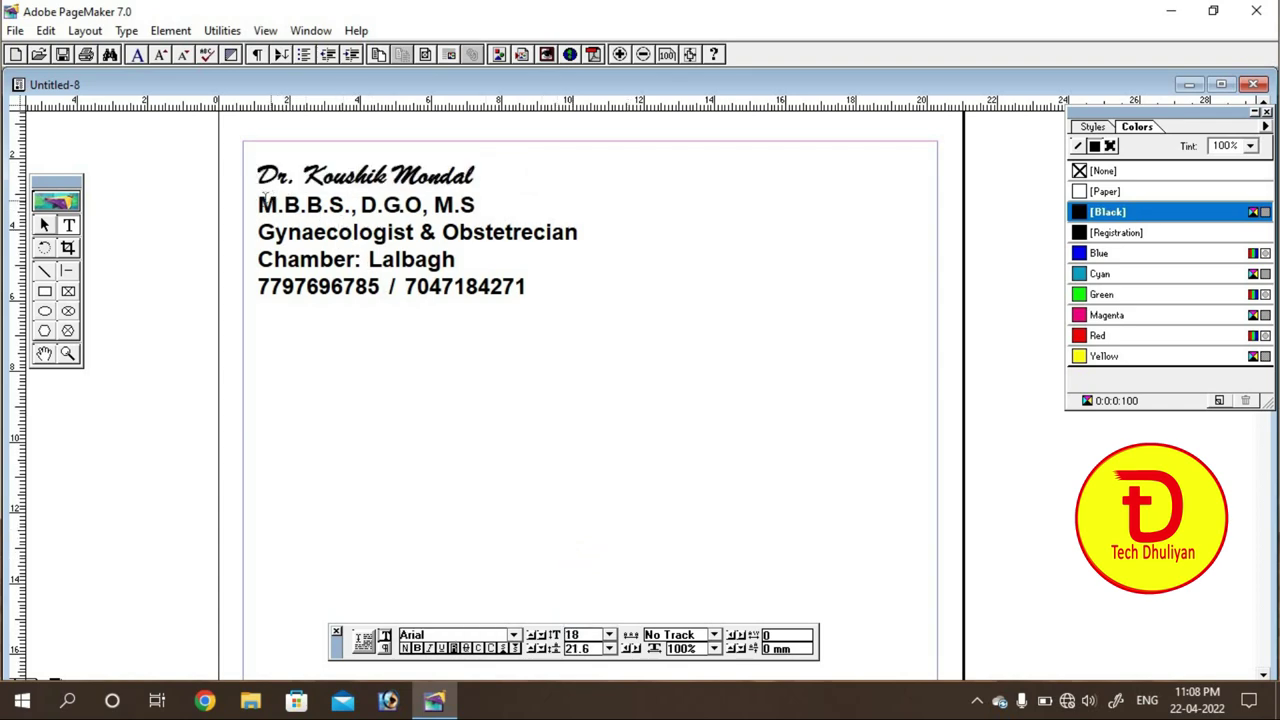
Step: Reduce the four lines below the name to 14 pt
drag(258, 196, 557, 297)
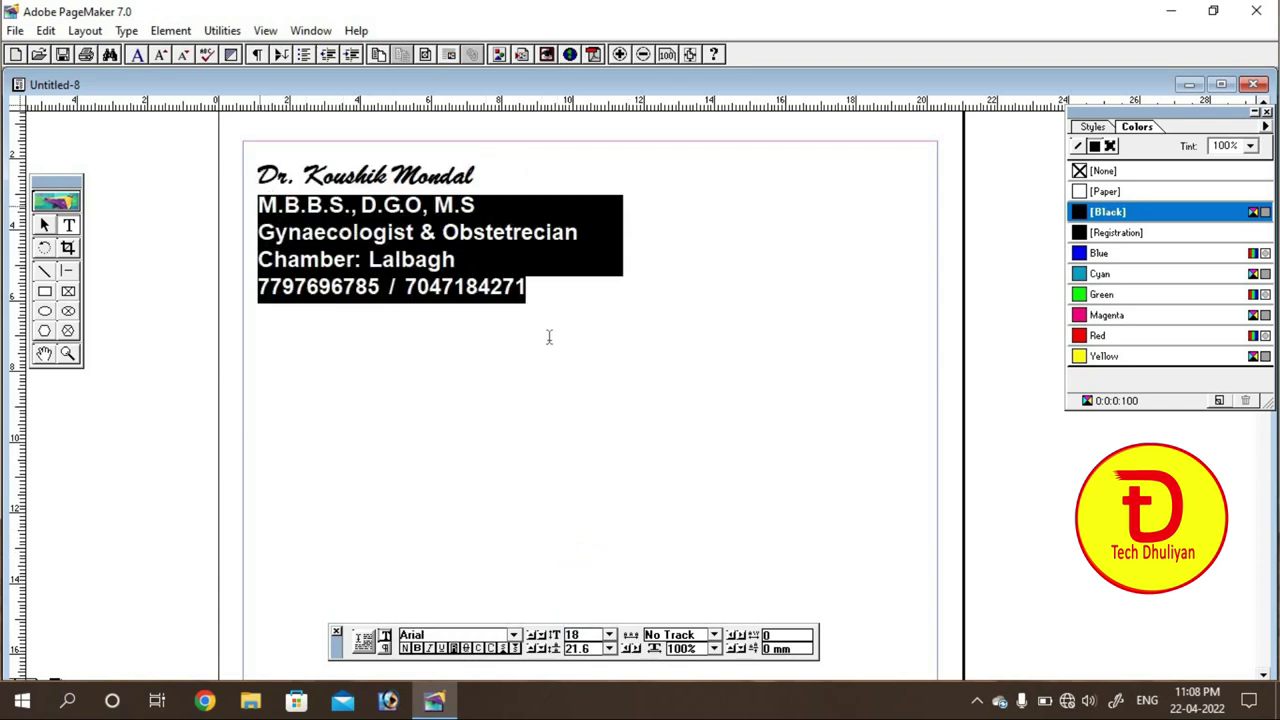
click(609, 635)
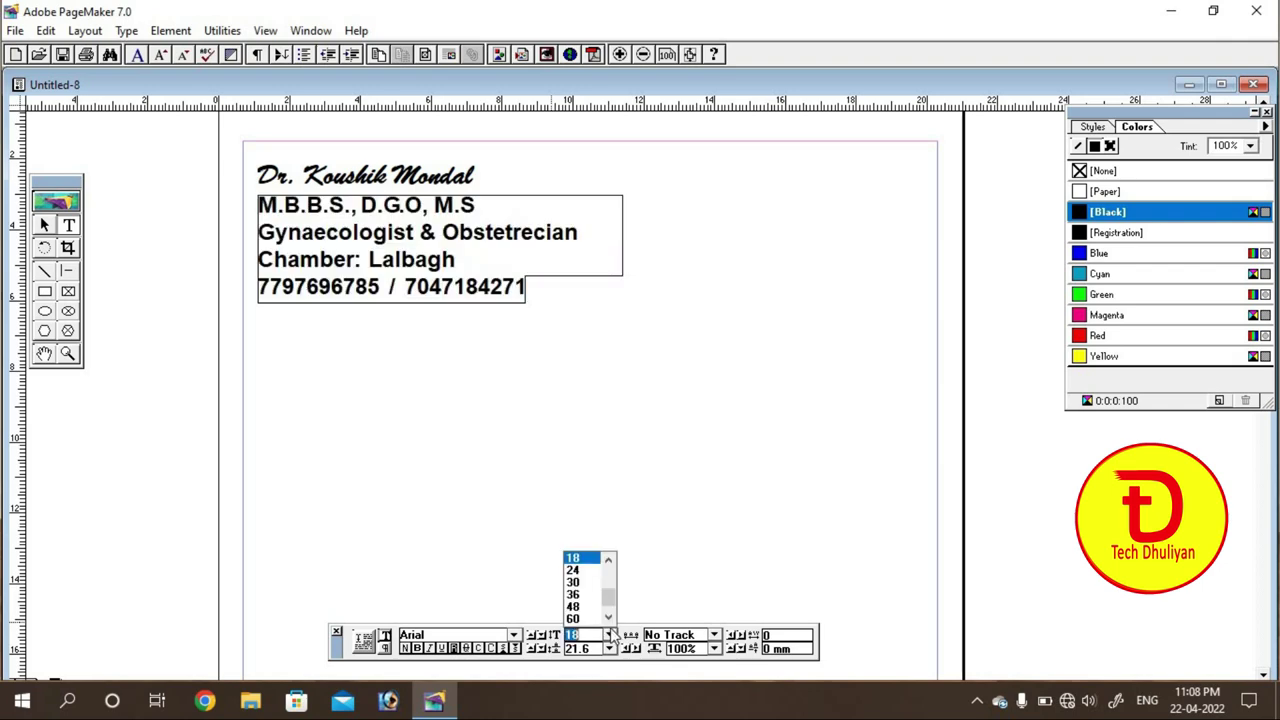
click(608, 559)
click(608, 559)
click(608, 559)
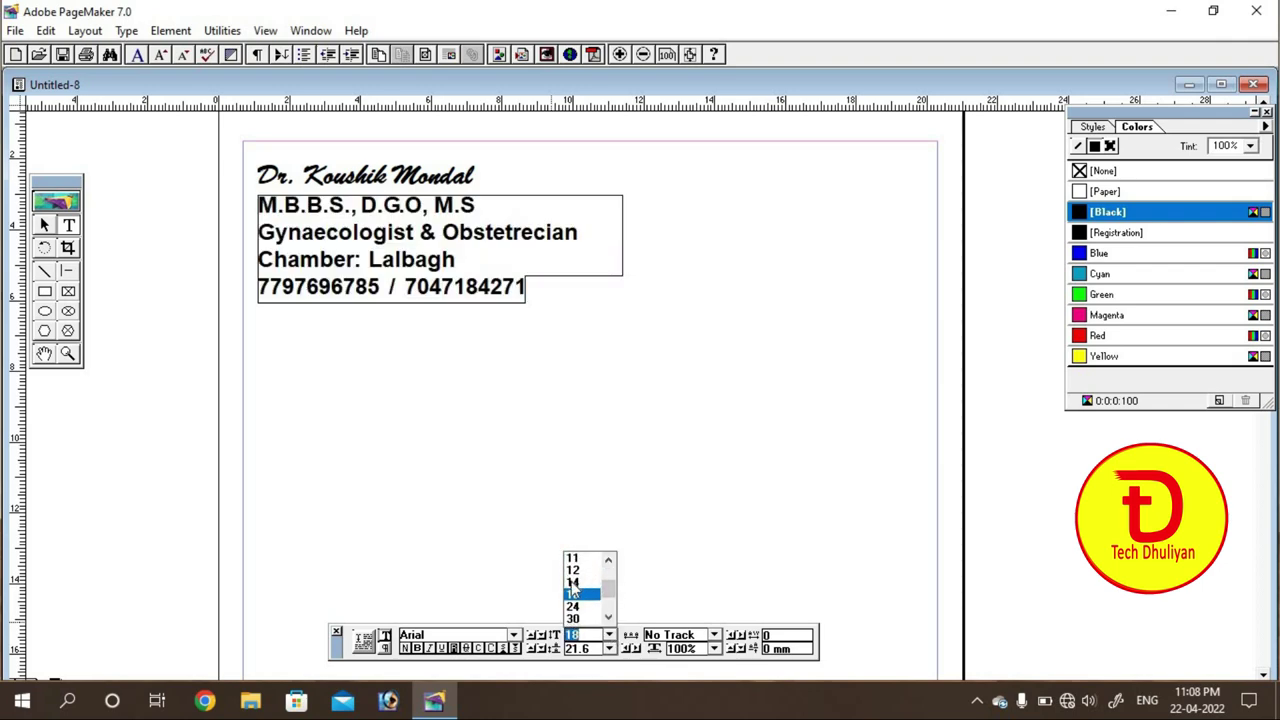
click(572, 582)
click(396, 243)
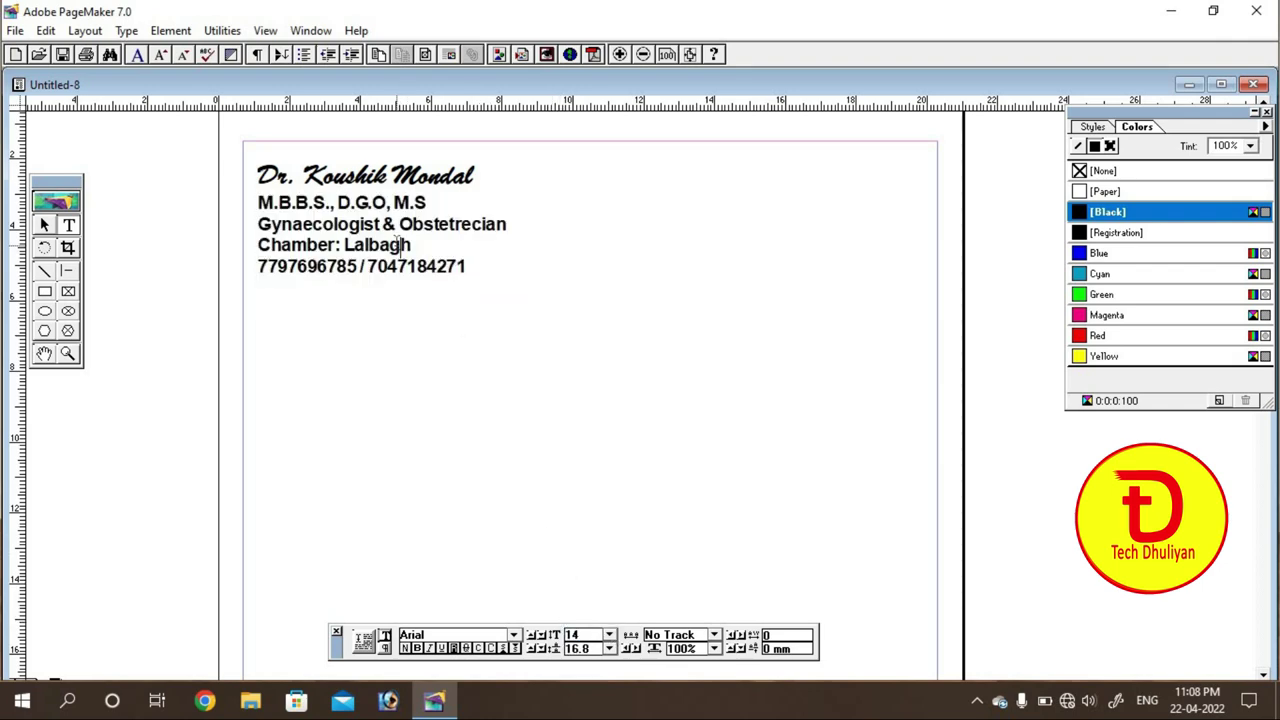
Step: Bring the name heading down to 26 pt, then select all five lines
drag(260, 173, 491, 185)
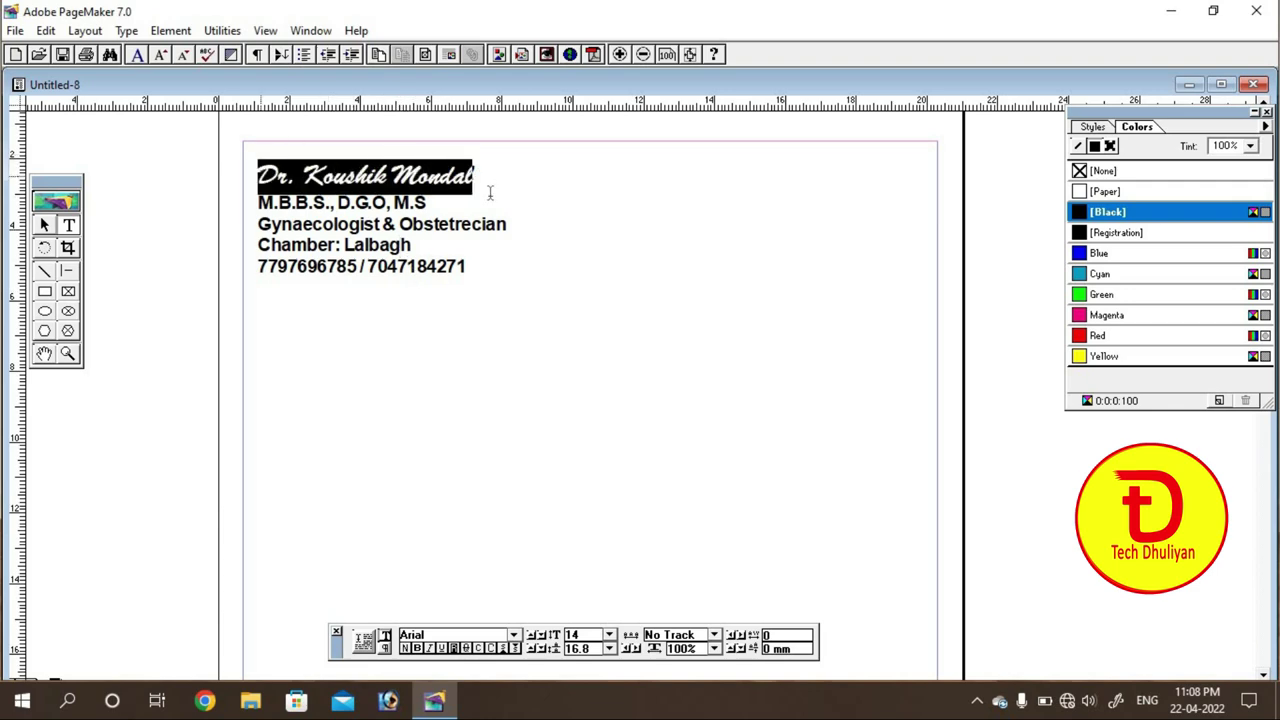
click(588, 636)
click(557, 632)
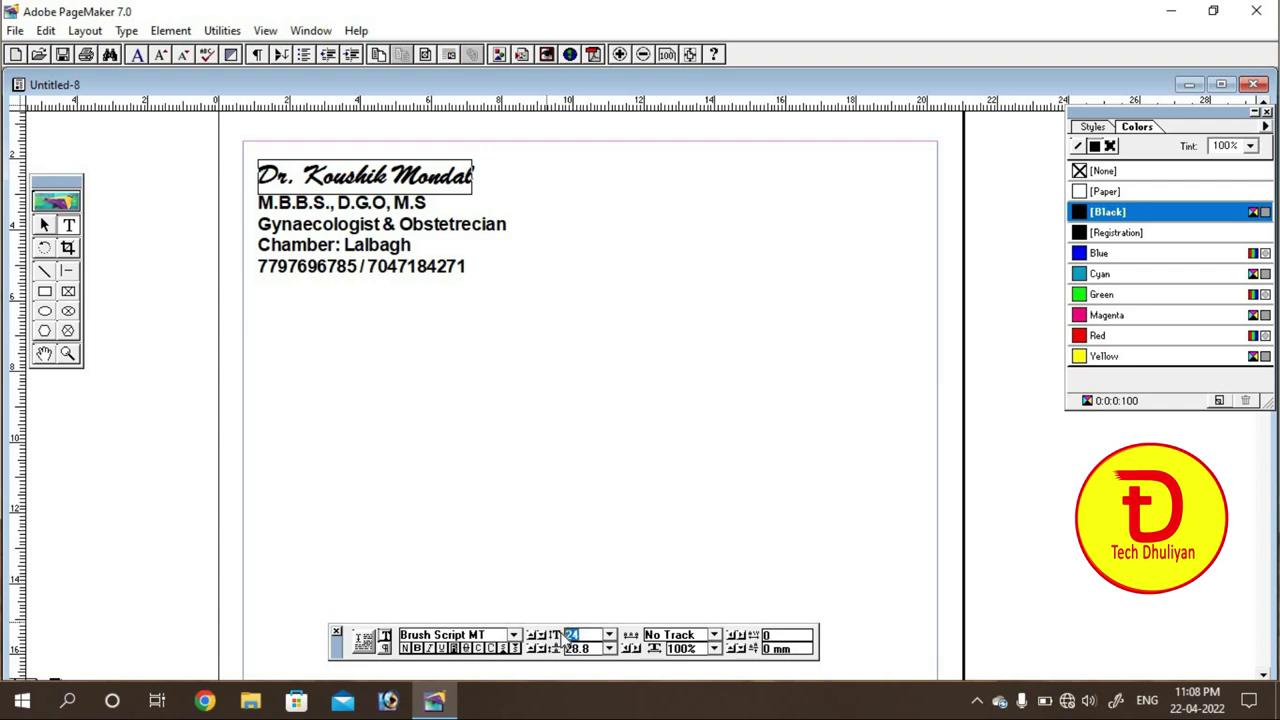
click(557, 632)
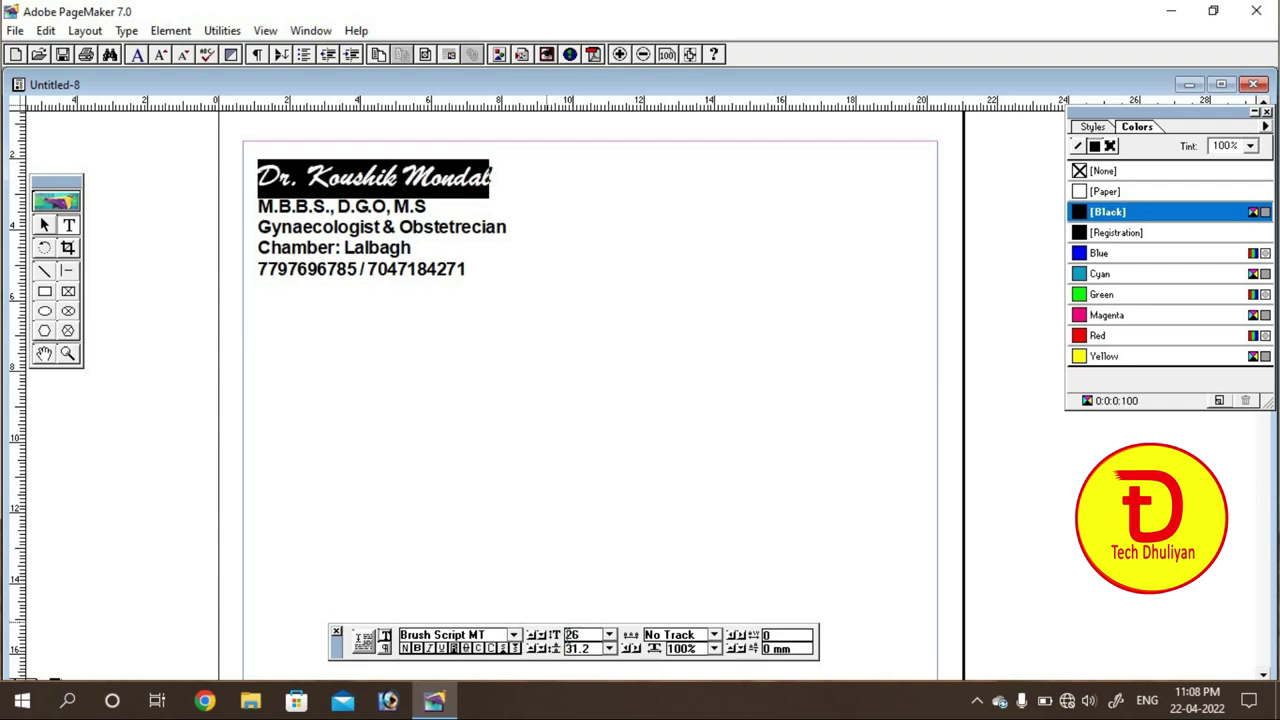
click(384, 216)
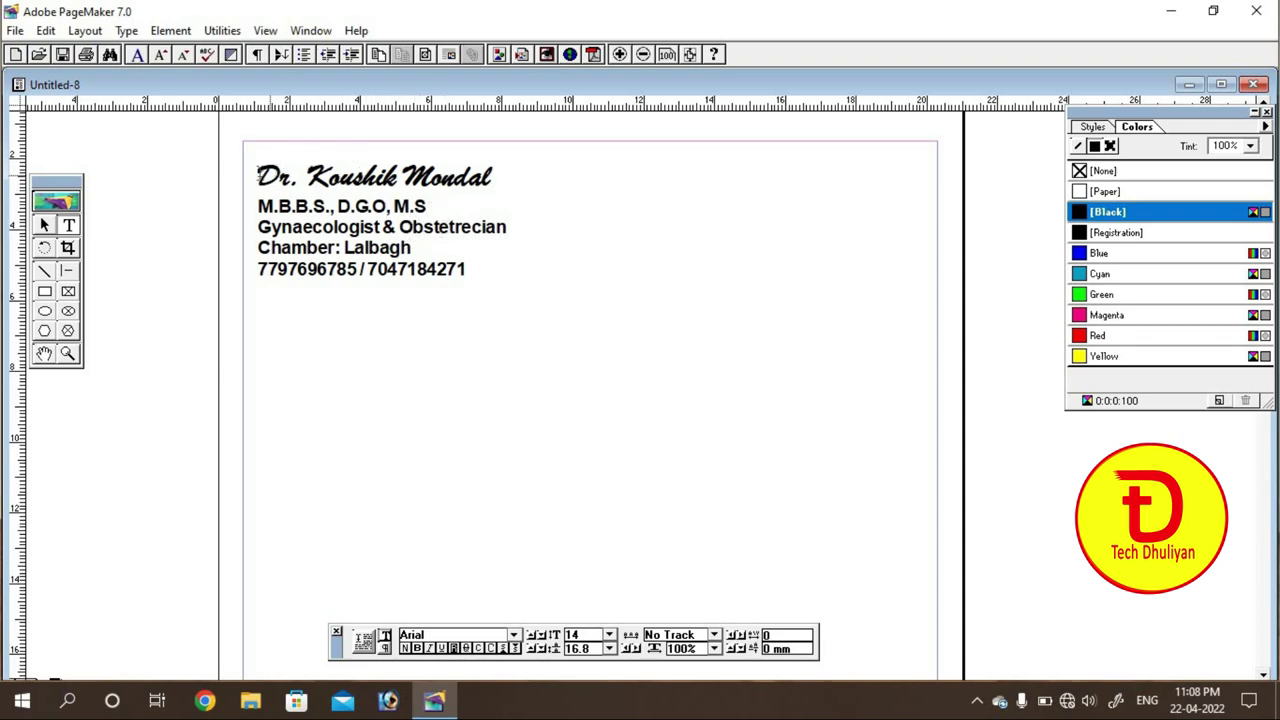
drag(259, 172, 511, 270)
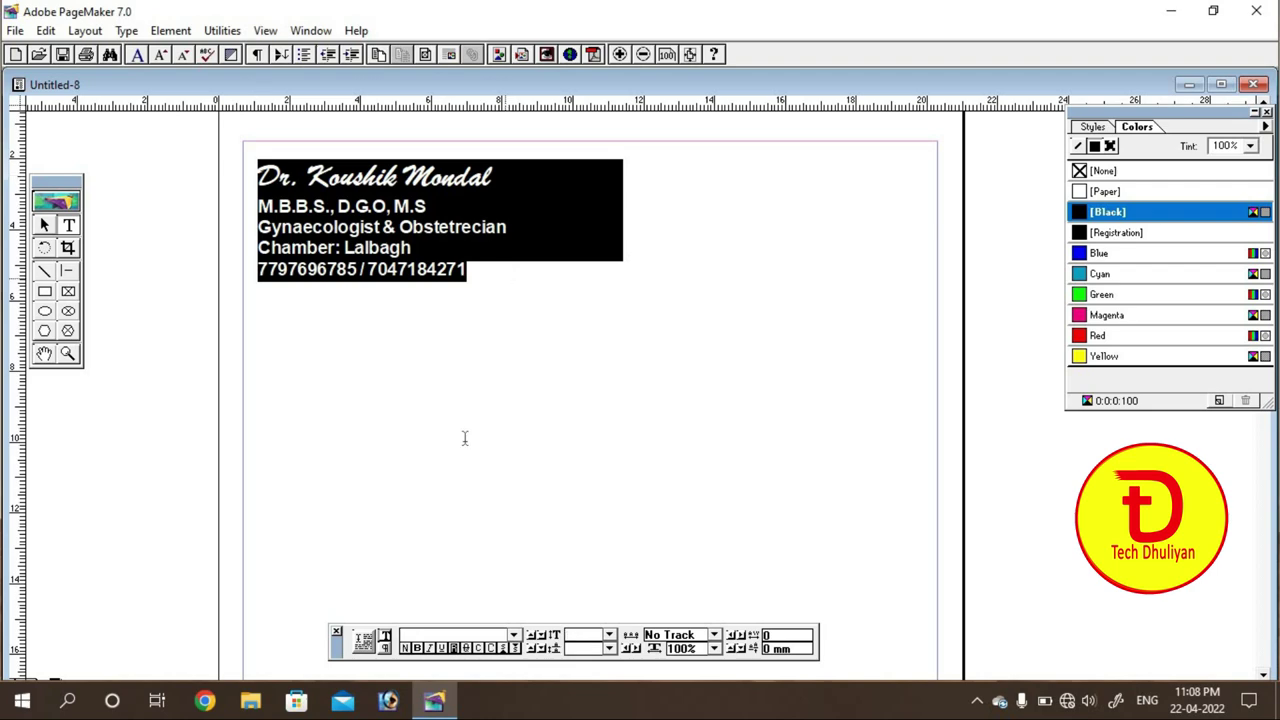
Step: Right-align all the header text
click(386, 649)
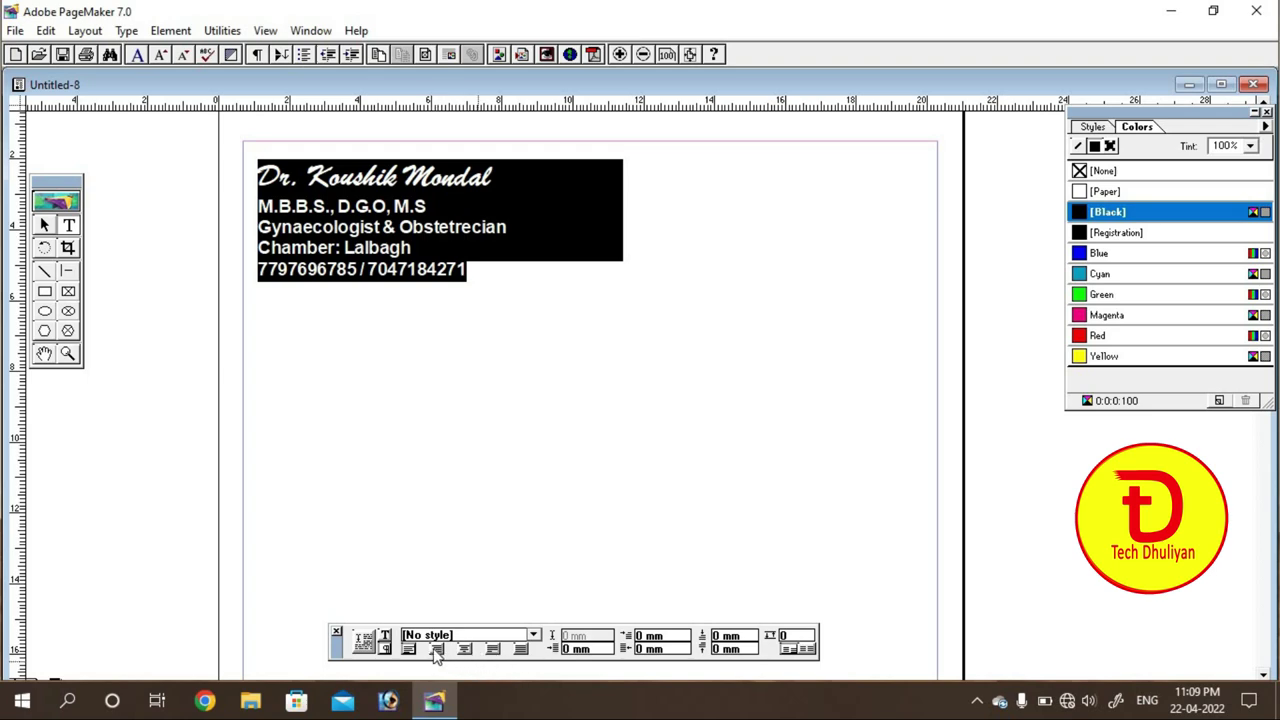
click(437, 651)
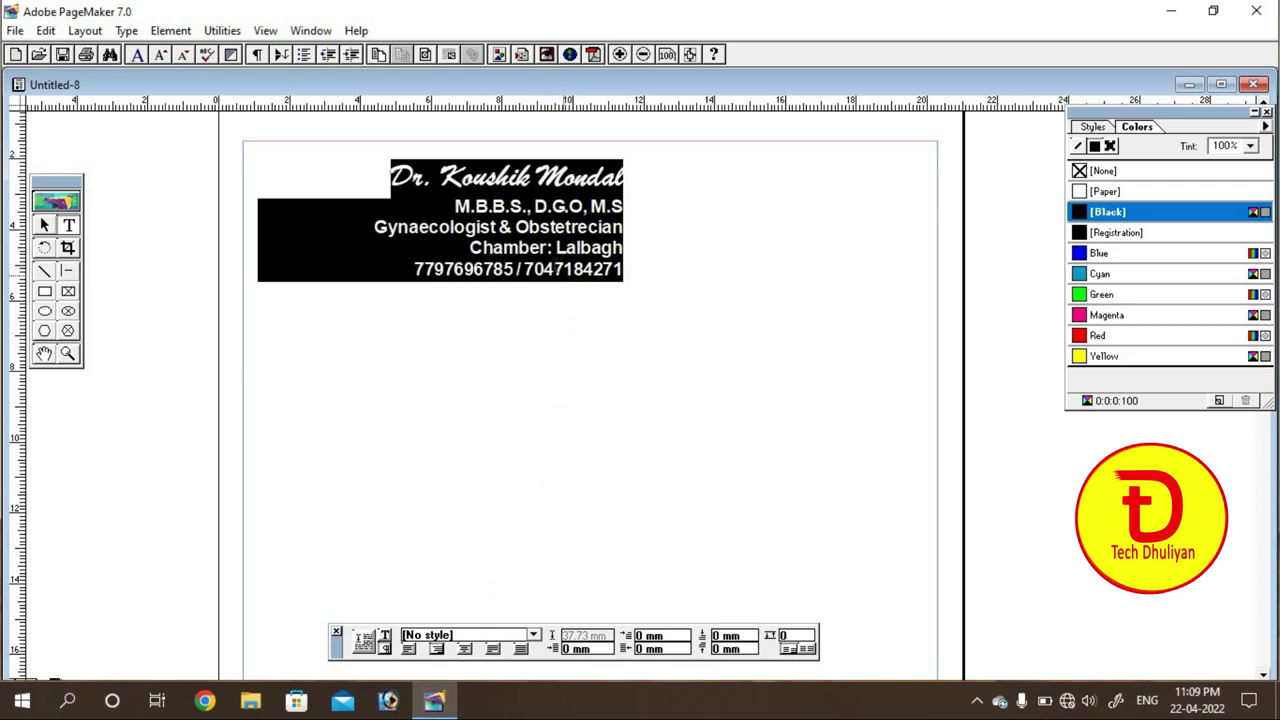
click(560, 268)
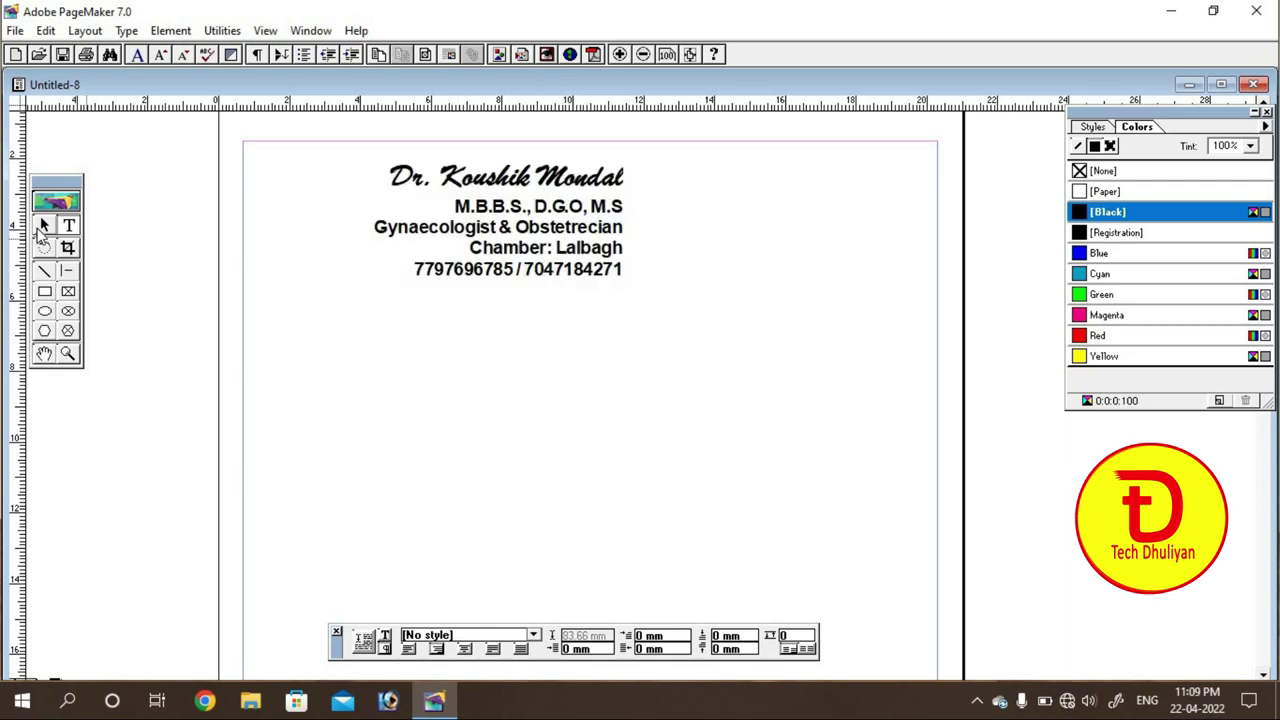
Step: Narrow the header block to 74.8 mm and move it to the page's top-left at X 7 mm
click(44, 226)
click(520, 200)
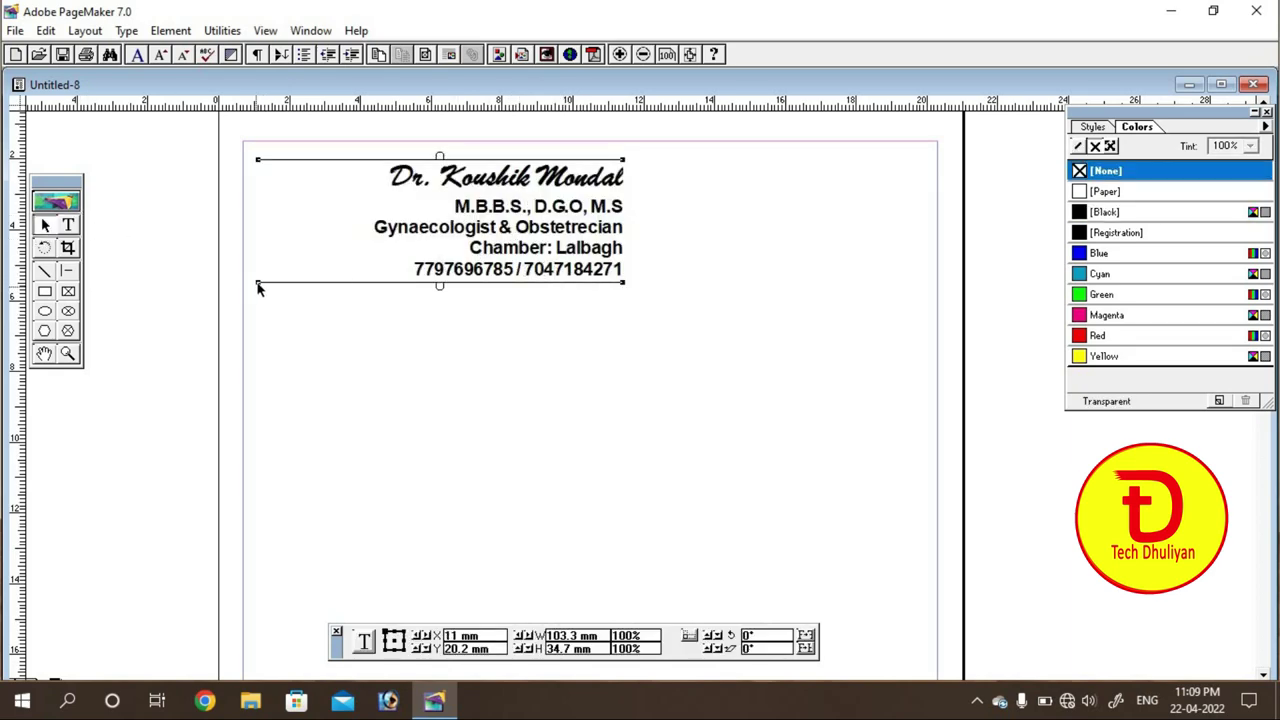
drag(259, 283, 354, 286)
click(360, 293)
click(574, 227)
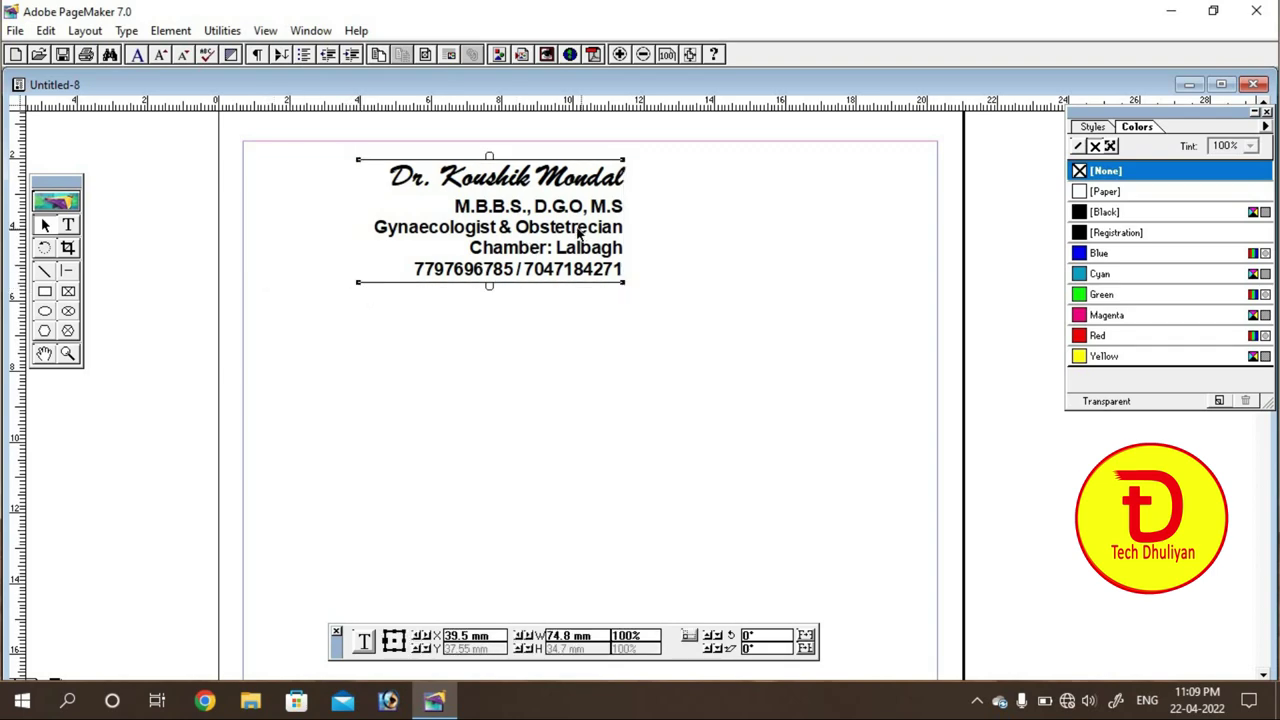
drag(574, 227, 457, 208)
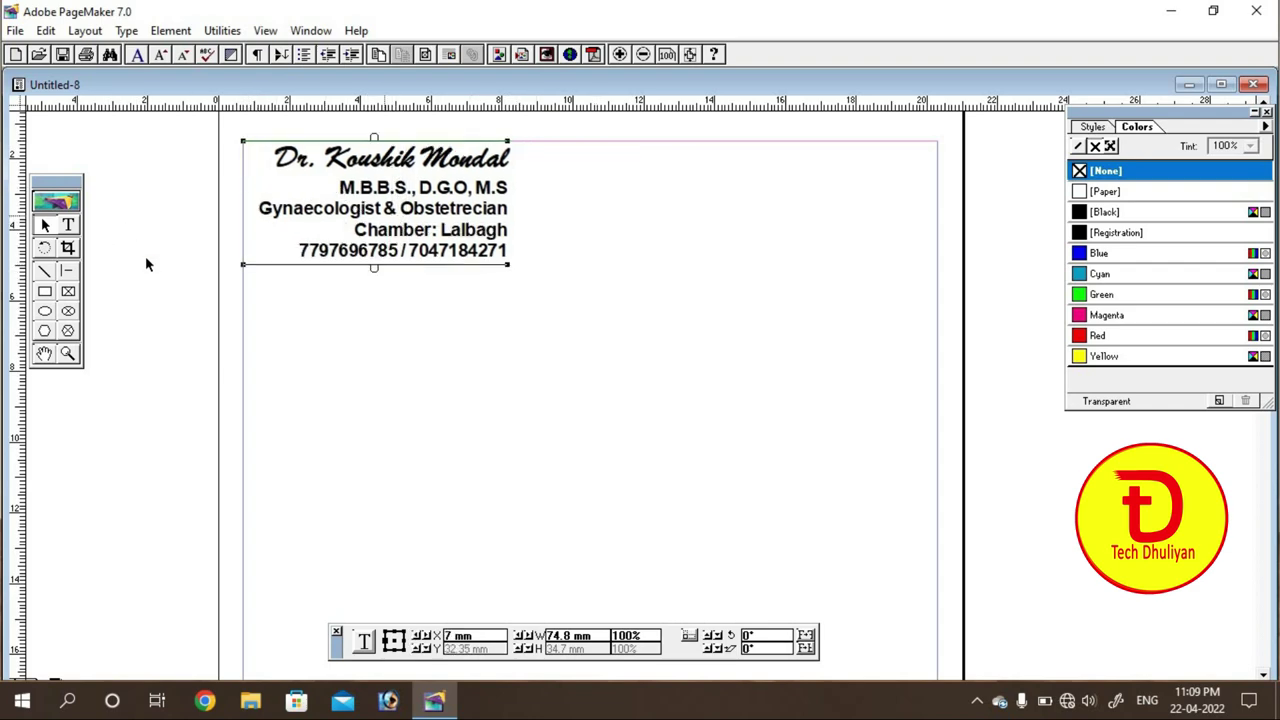
Step: Colour the credential, specialty, chamber and phone lines blue
click(68, 225)
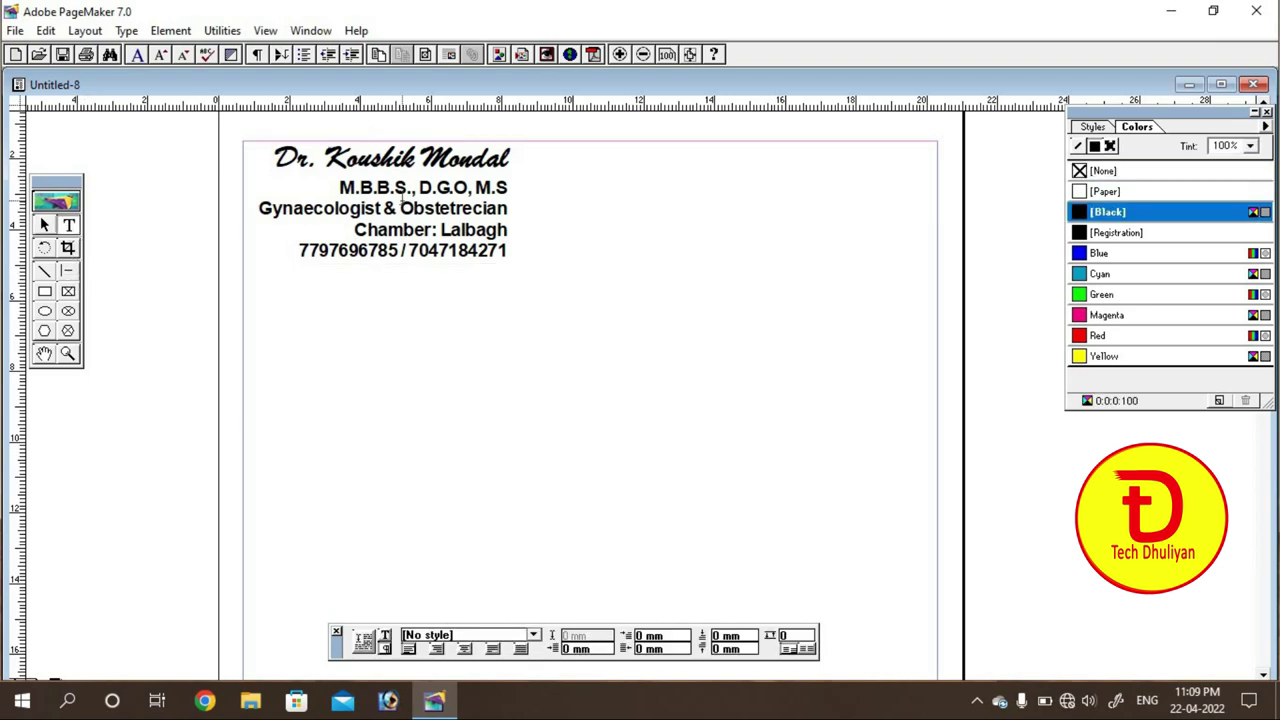
drag(340, 188, 524, 251)
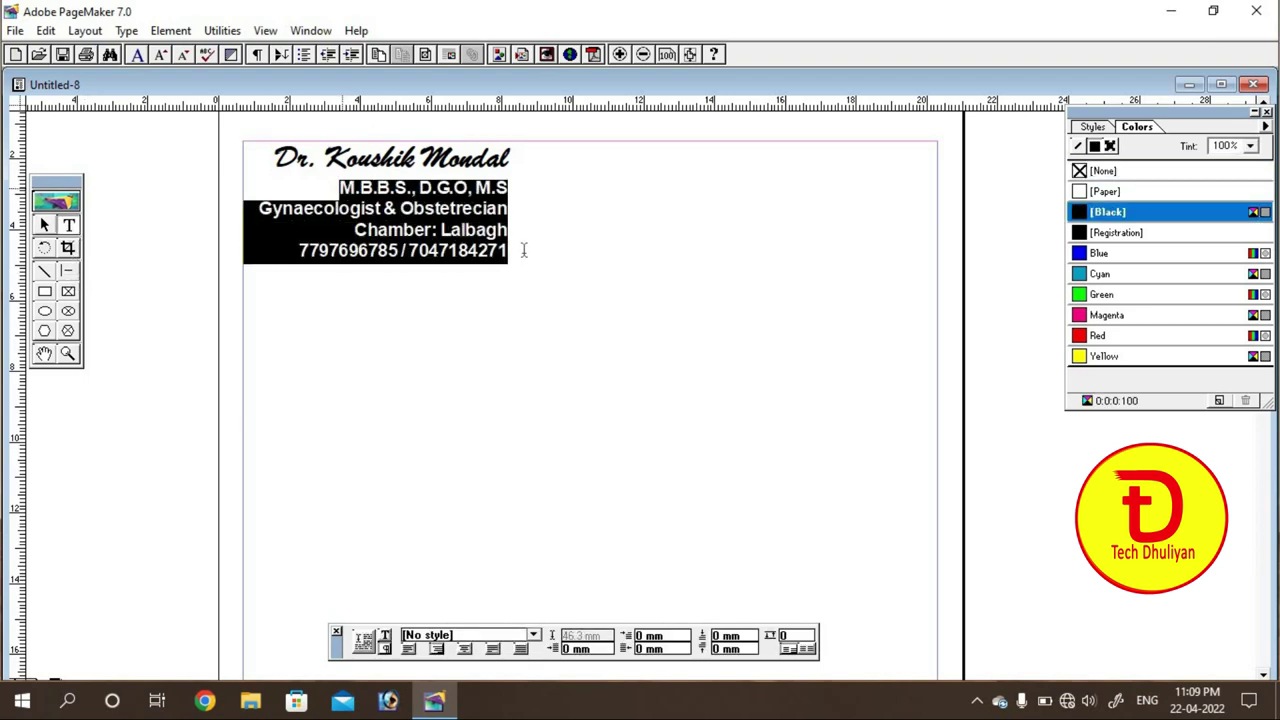
click(1085, 256)
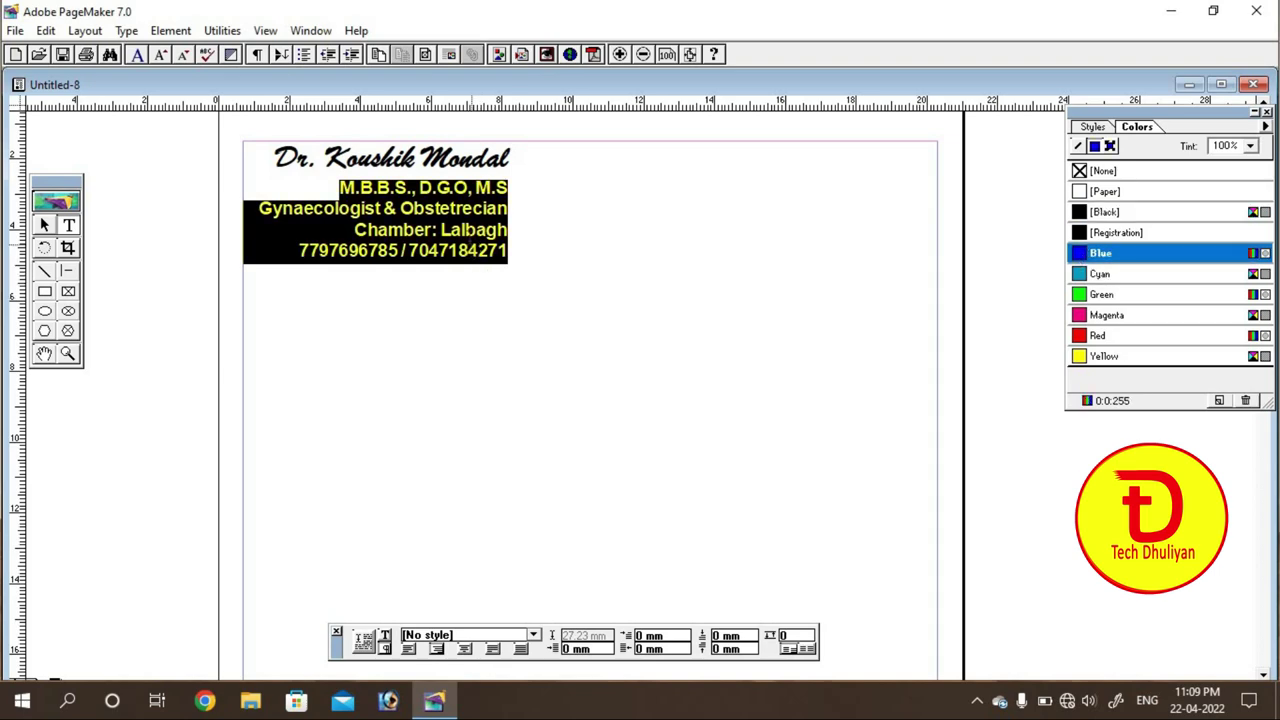
click(470, 250)
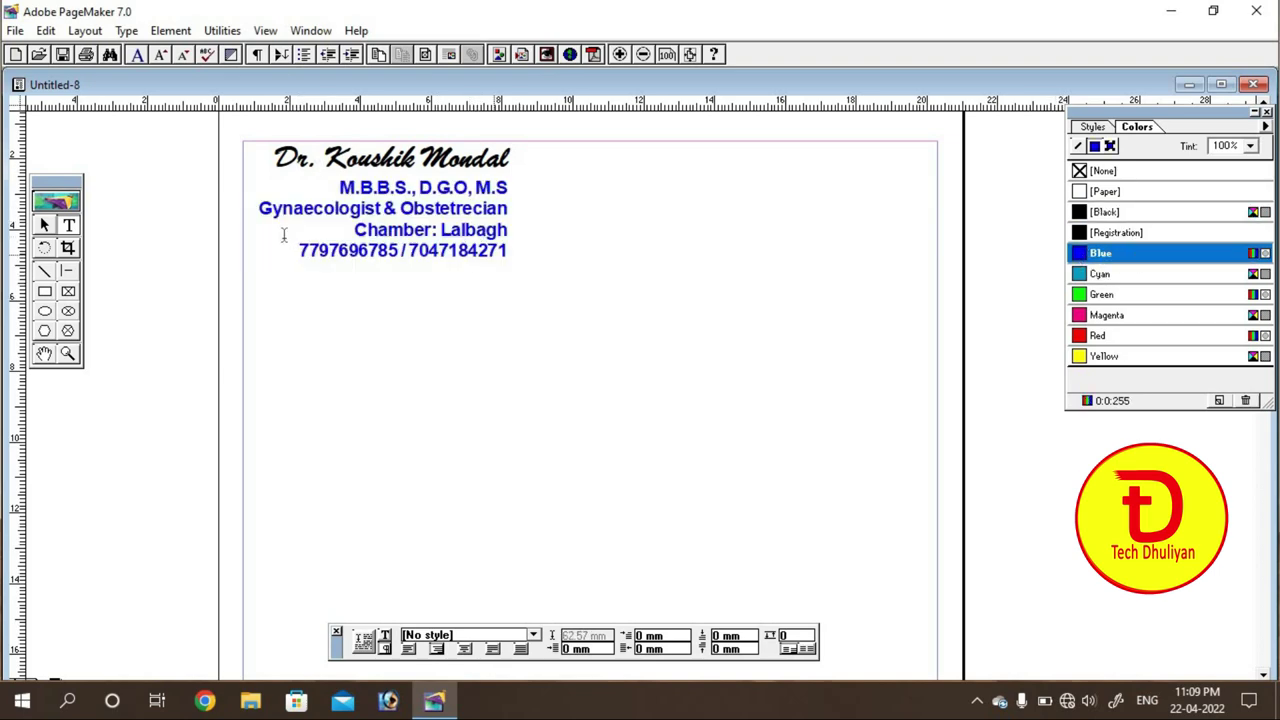
Step: Colour the doctor's name heading red
drag(274, 157, 510, 160)
click(1105, 212)
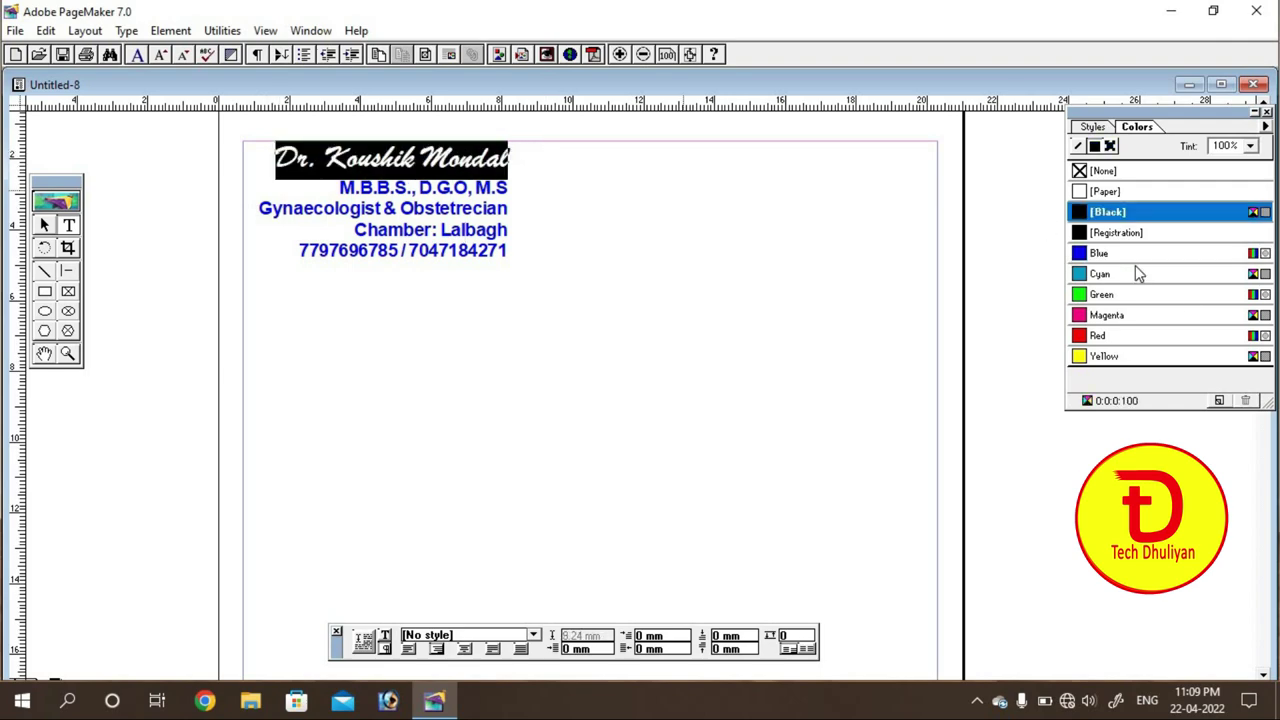
click(1080, 336)
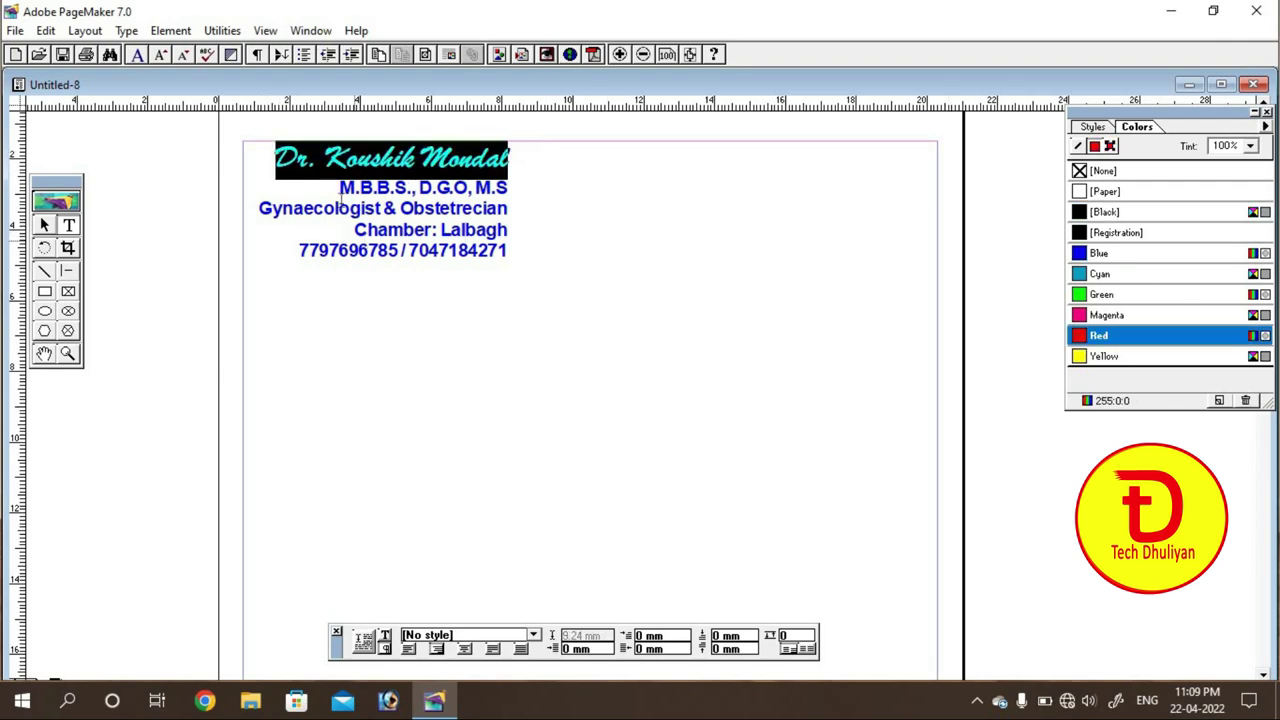
click(366, 213)
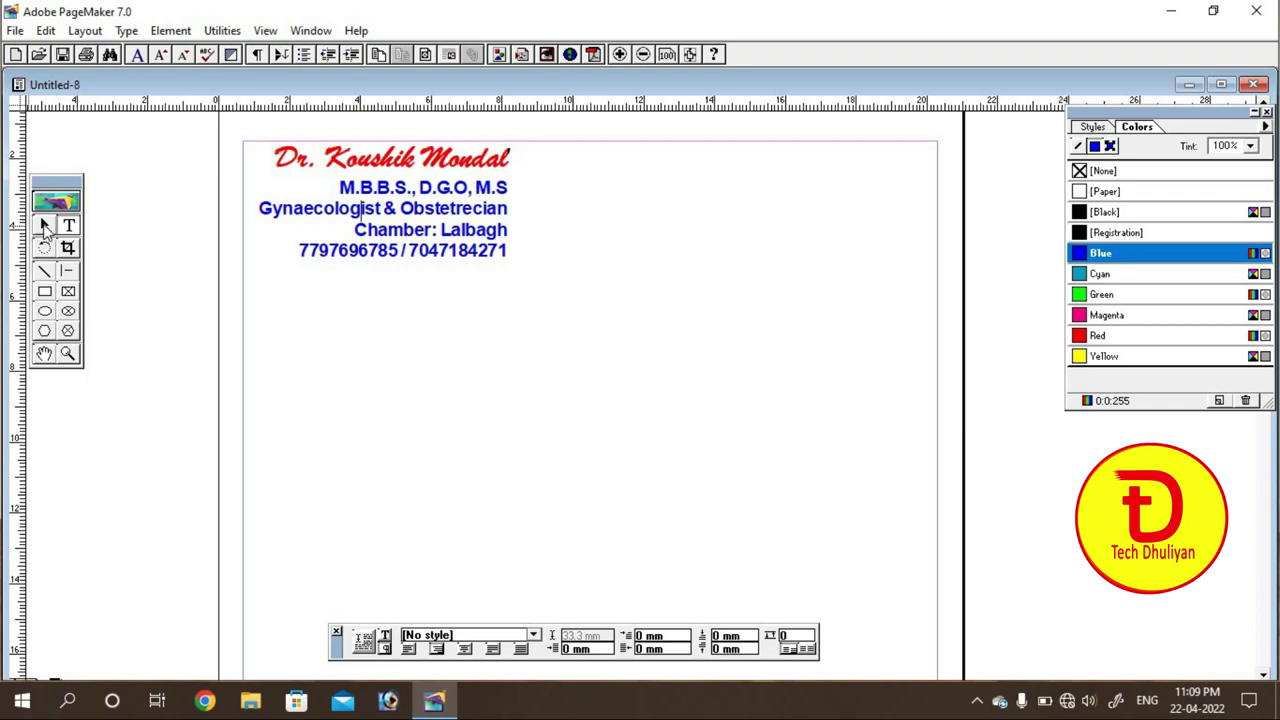
click(44, 225)
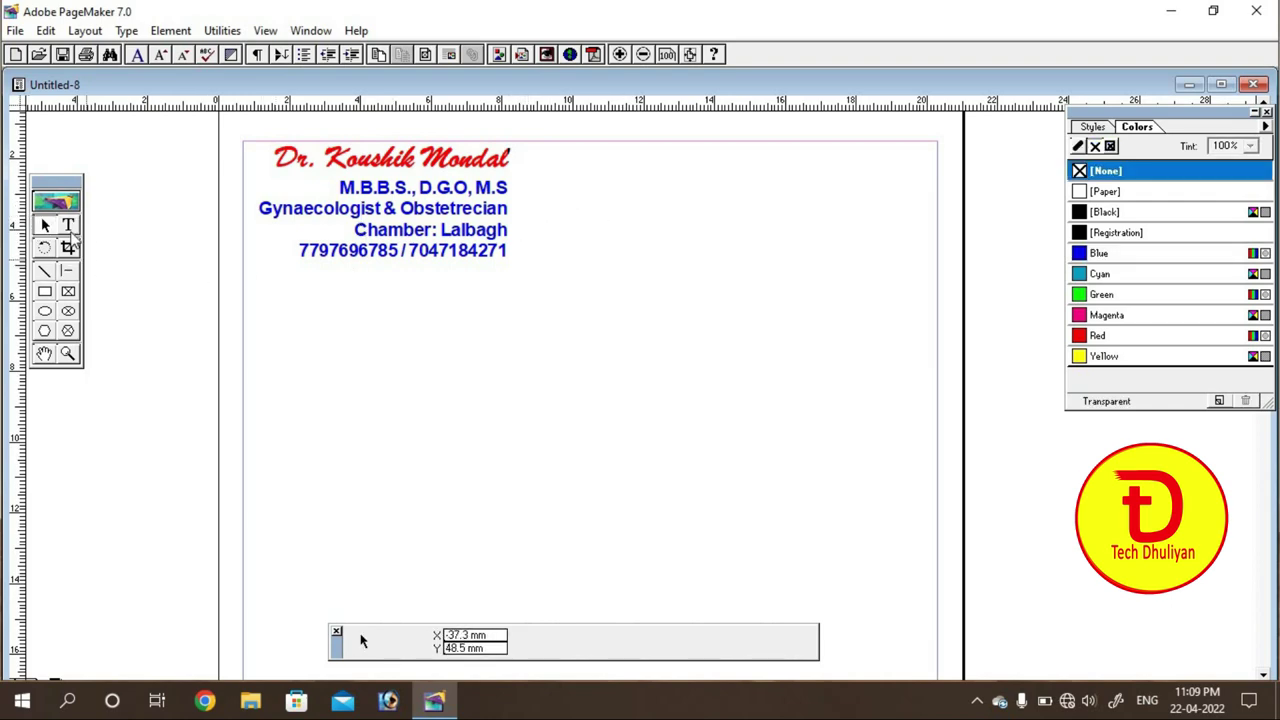
Step: Draw a text frame at the upper right and type the doctor's name in Bengali
click(68, 225)
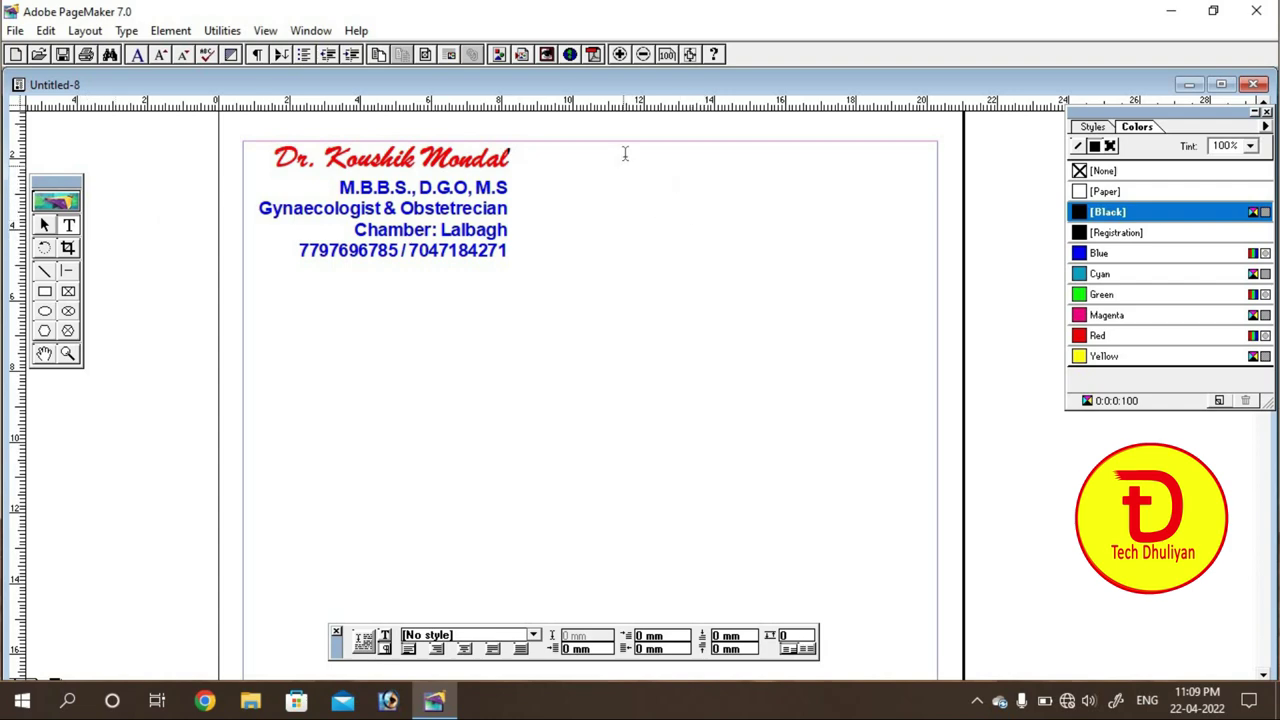
drag(618, 155, 916, 310)
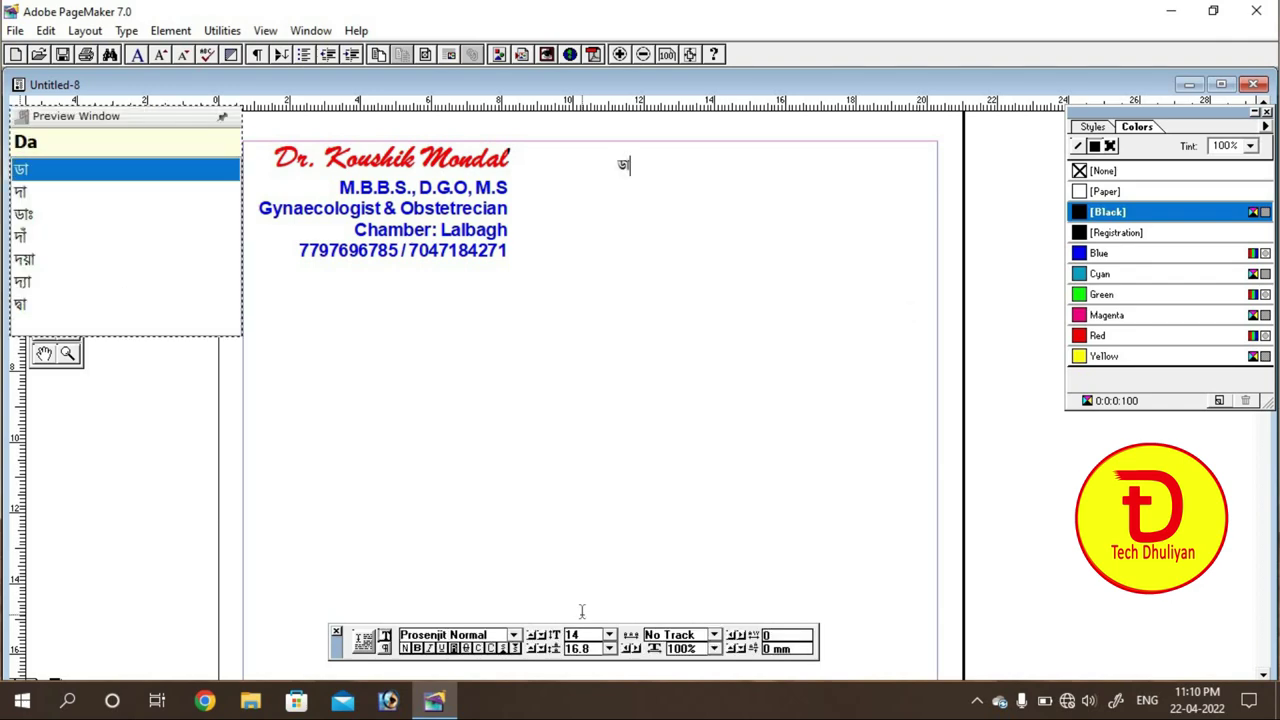
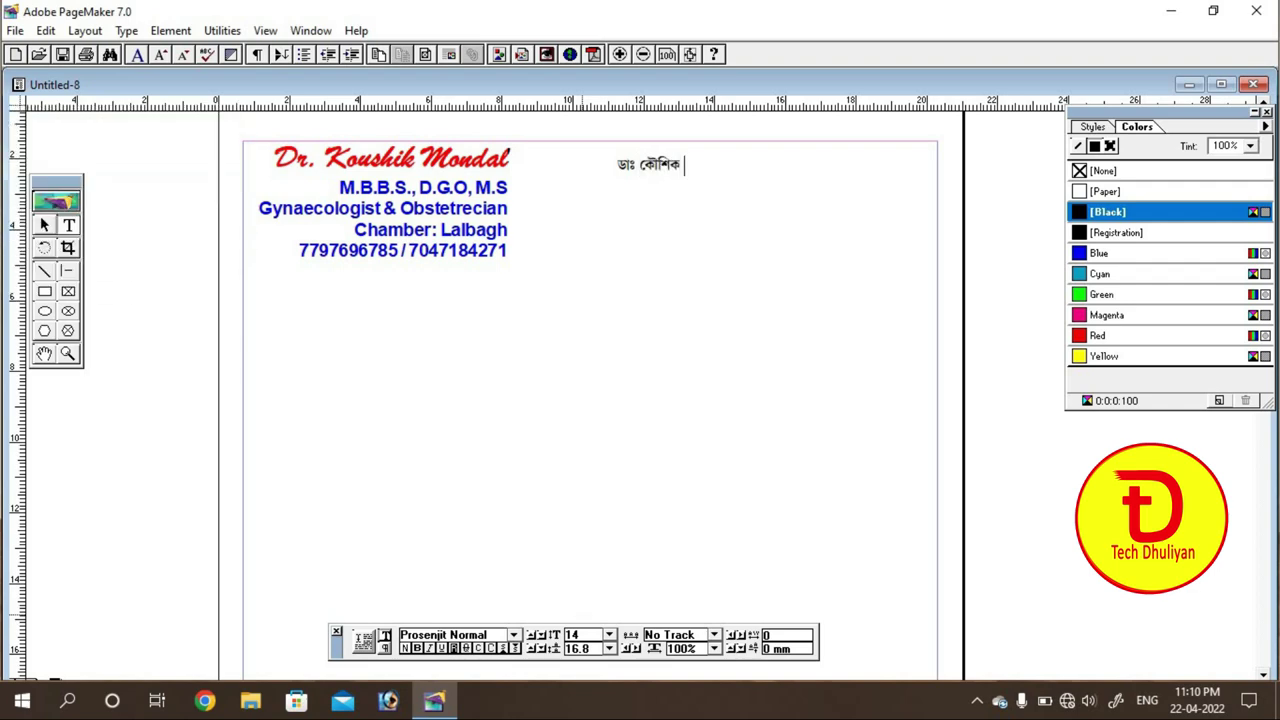
Step: Add the Bengali degrees line এম.বি.বি.এস., ডি.জি.ও, এম.এস below the name
key(Return)
text(em)
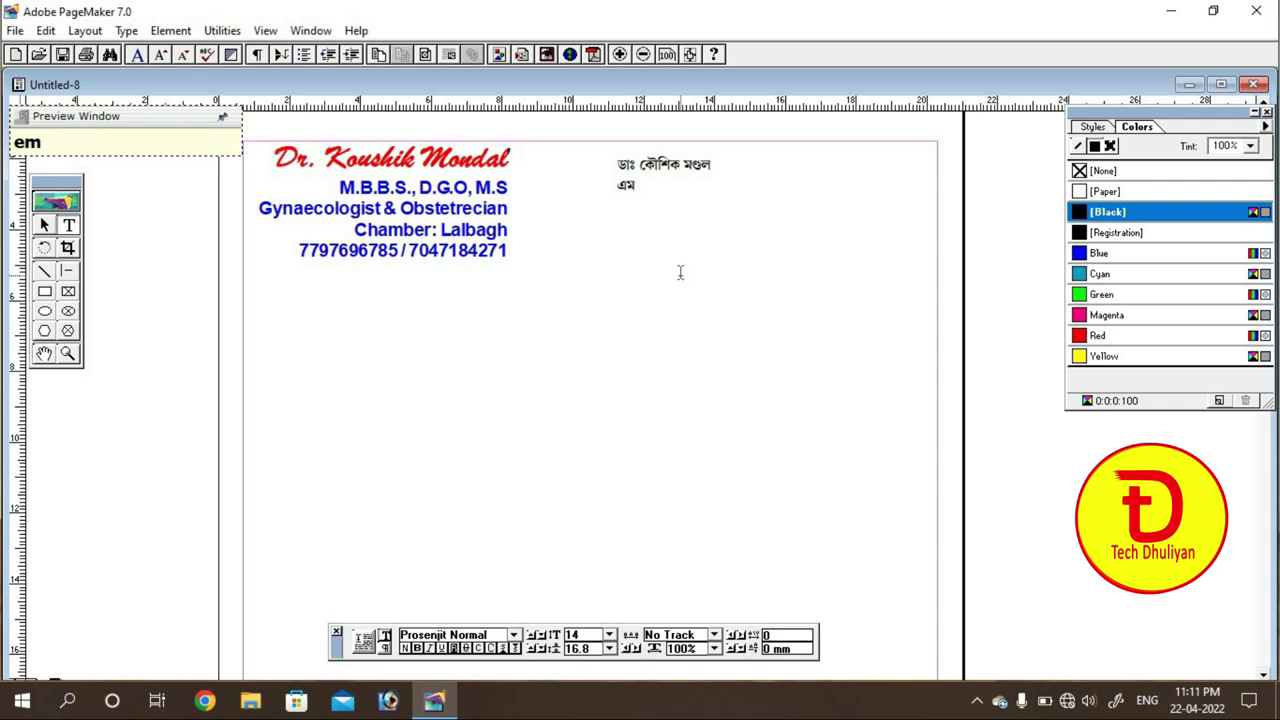
text(.`bi.`bi.`)
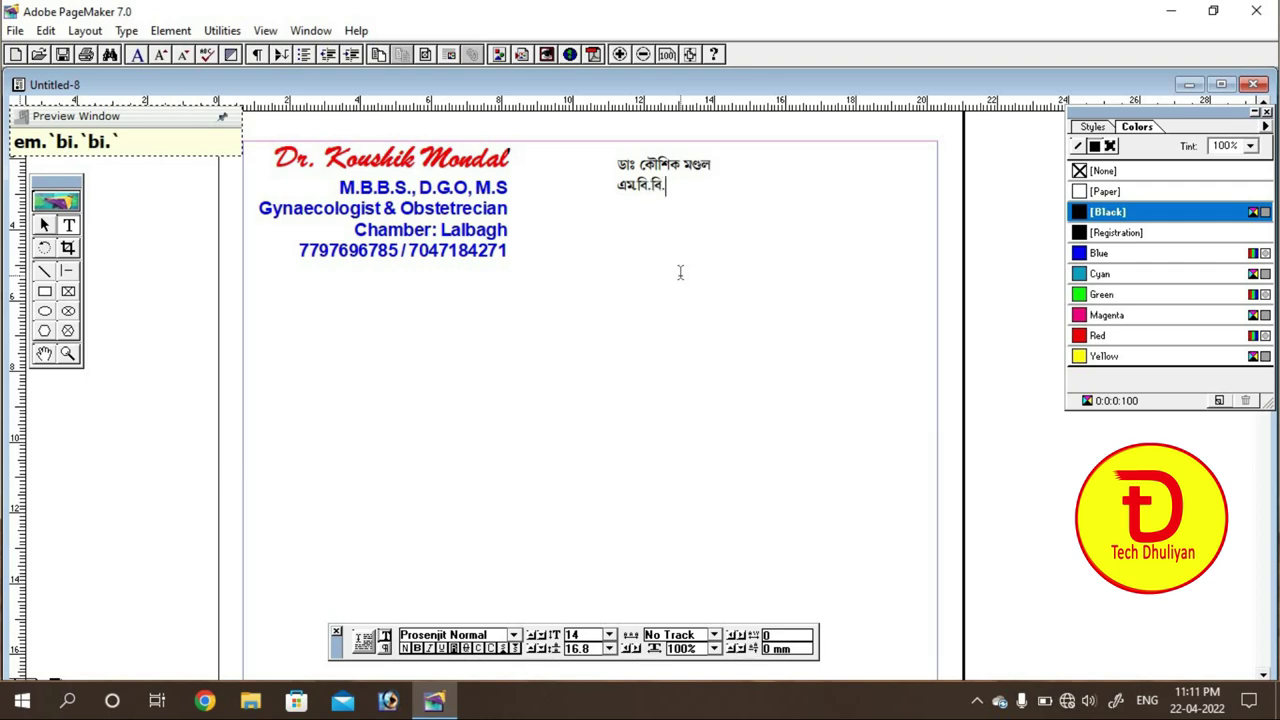
text(es.`, )
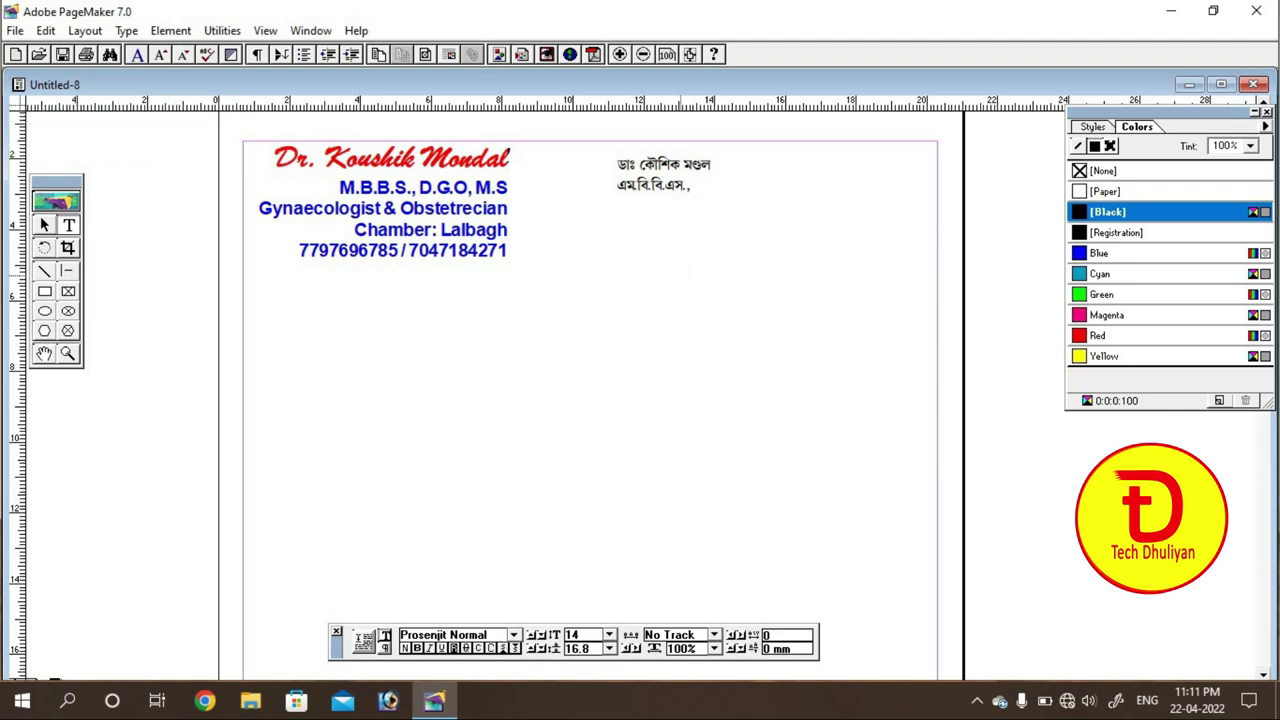
text(di)
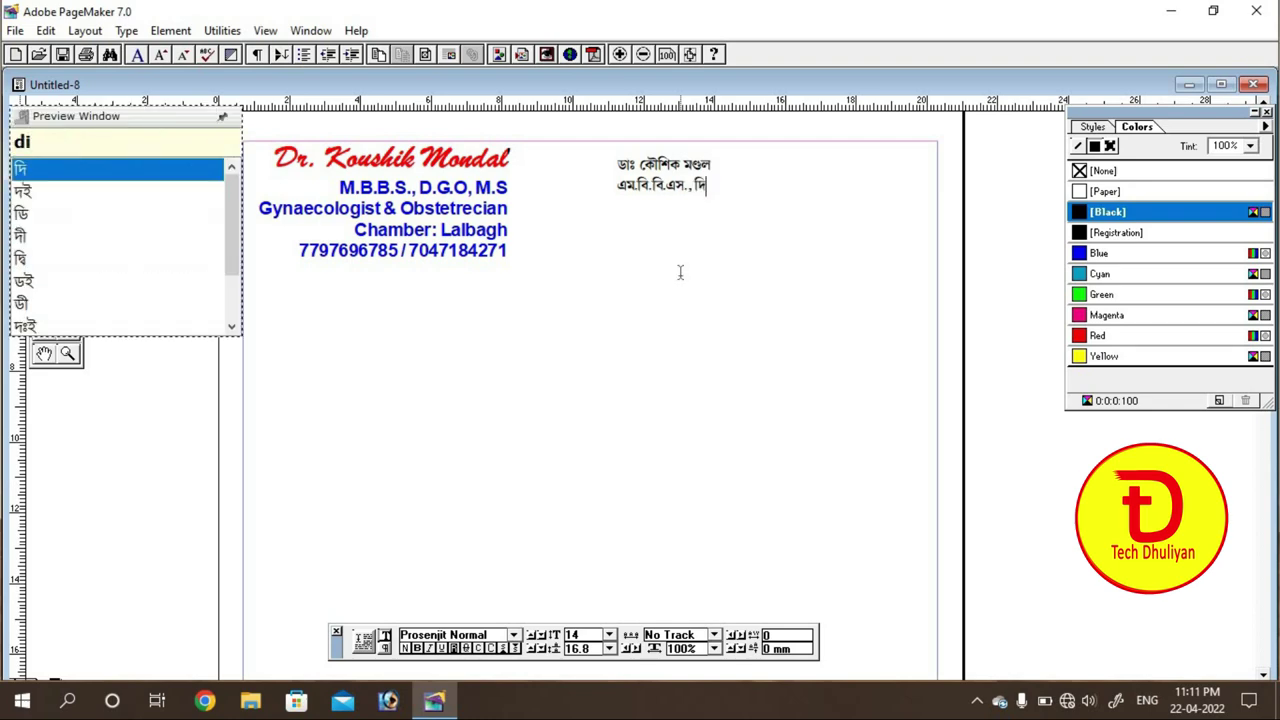
key(BackSpace)
key(BackSpace)
text(D)
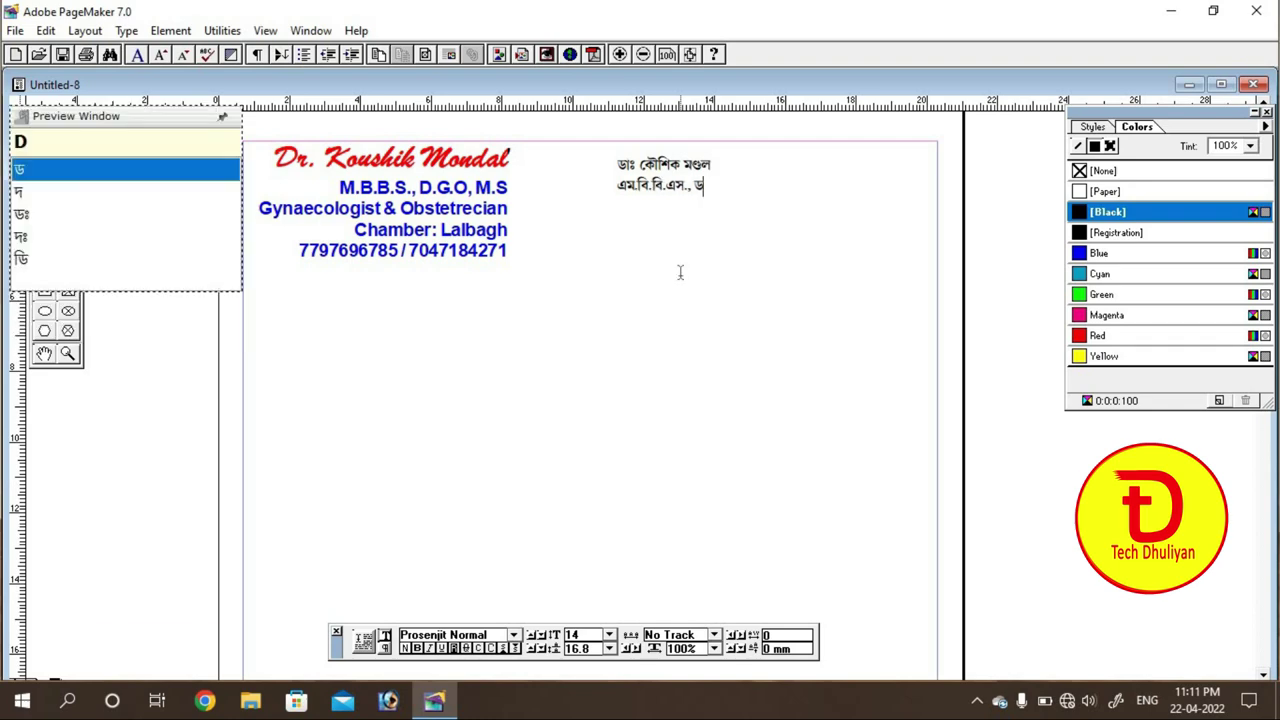
text(i.`)
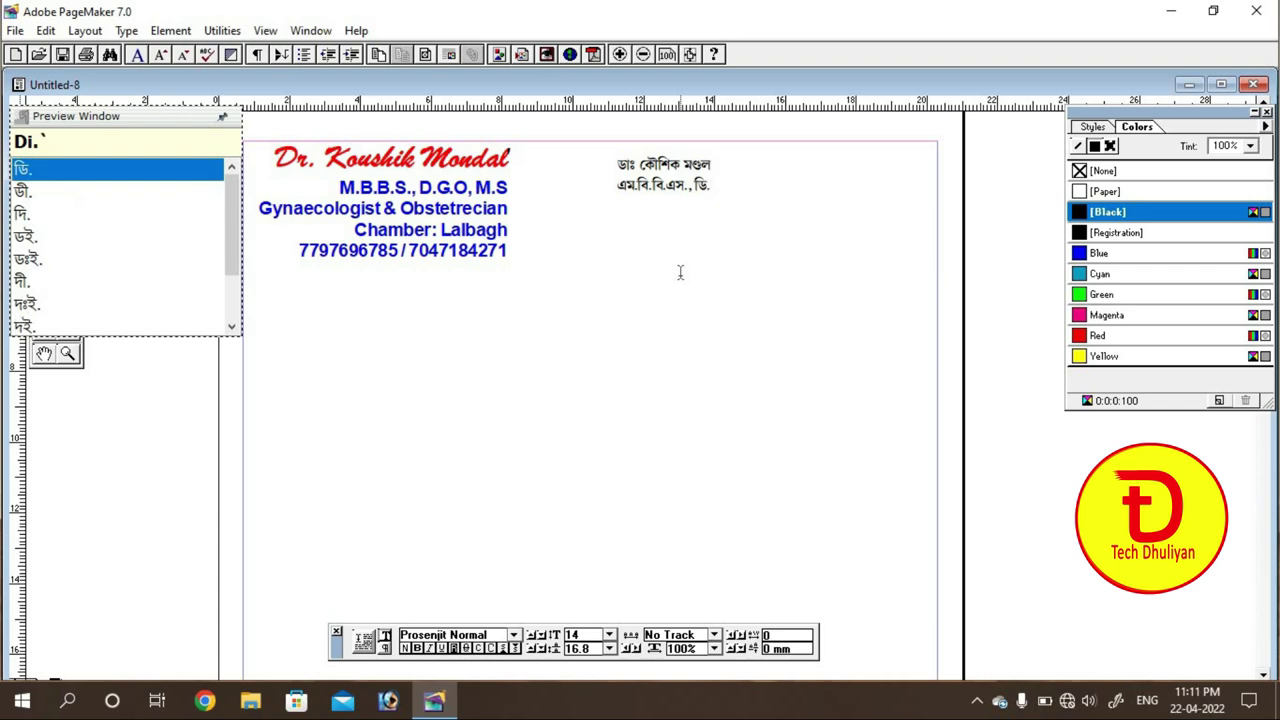
text(ji.`)
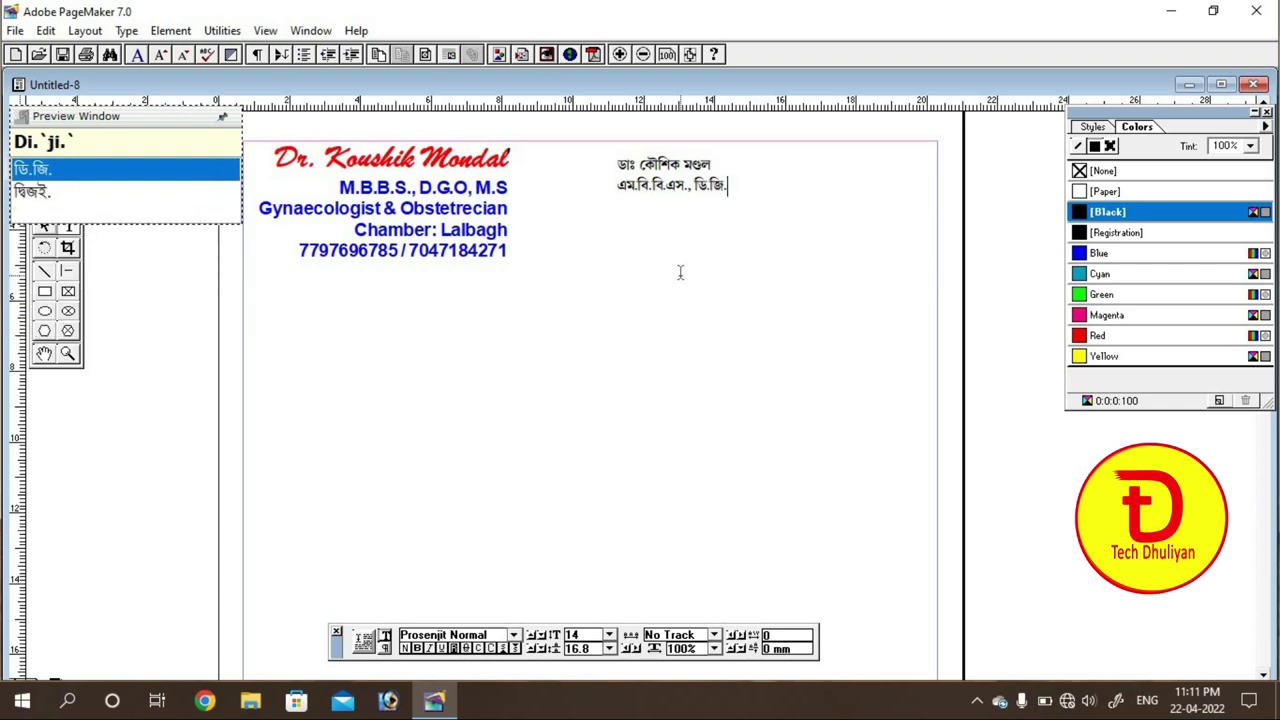
text(o)
key(BackSpace)
text(O)
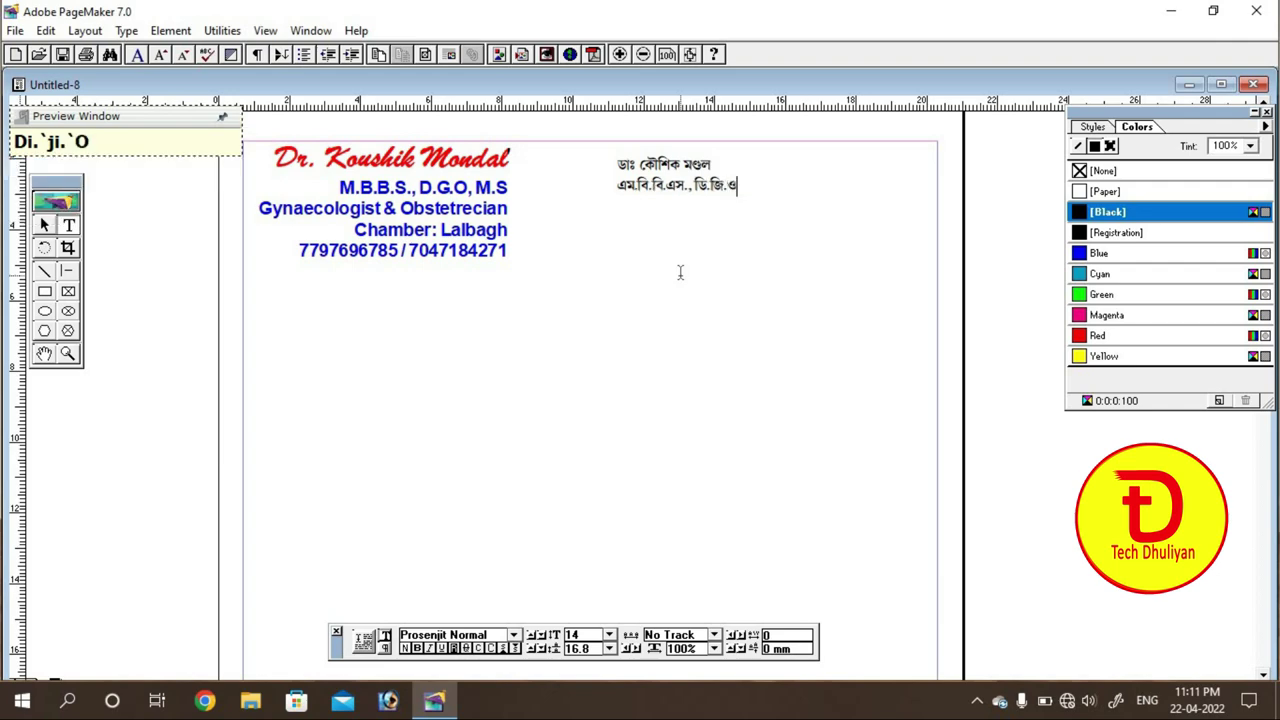
text(, )
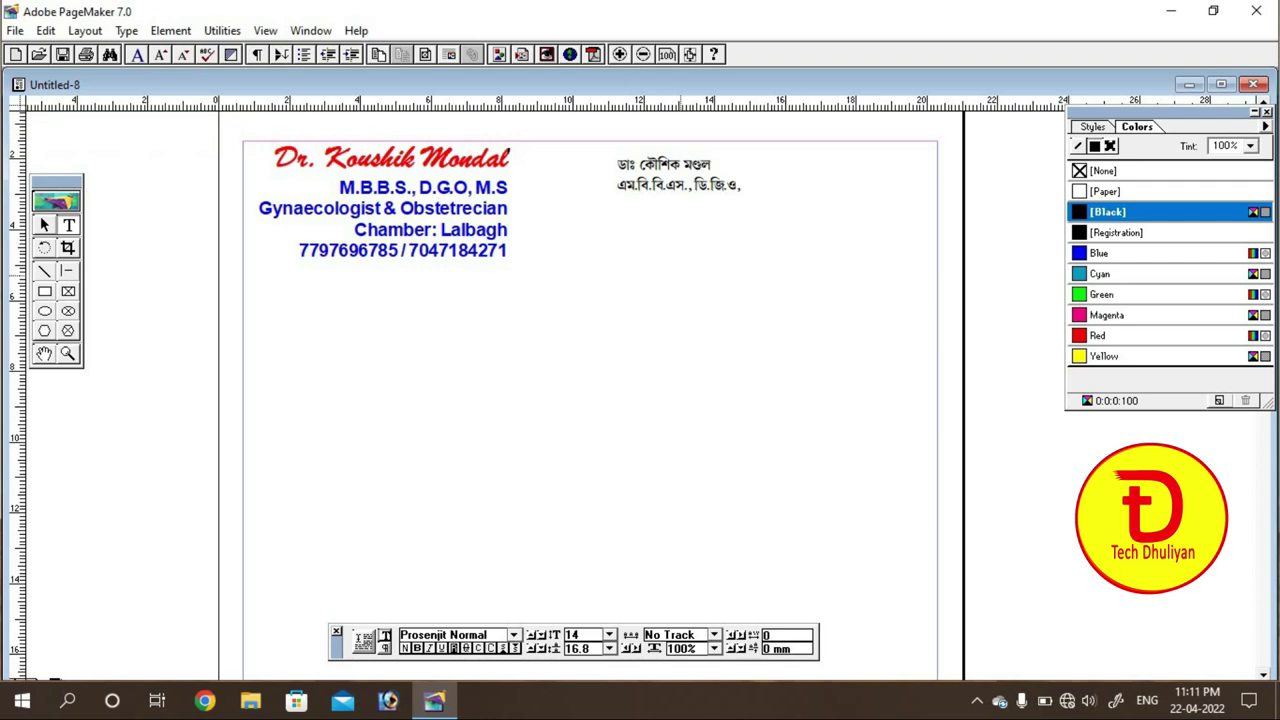
text(em)
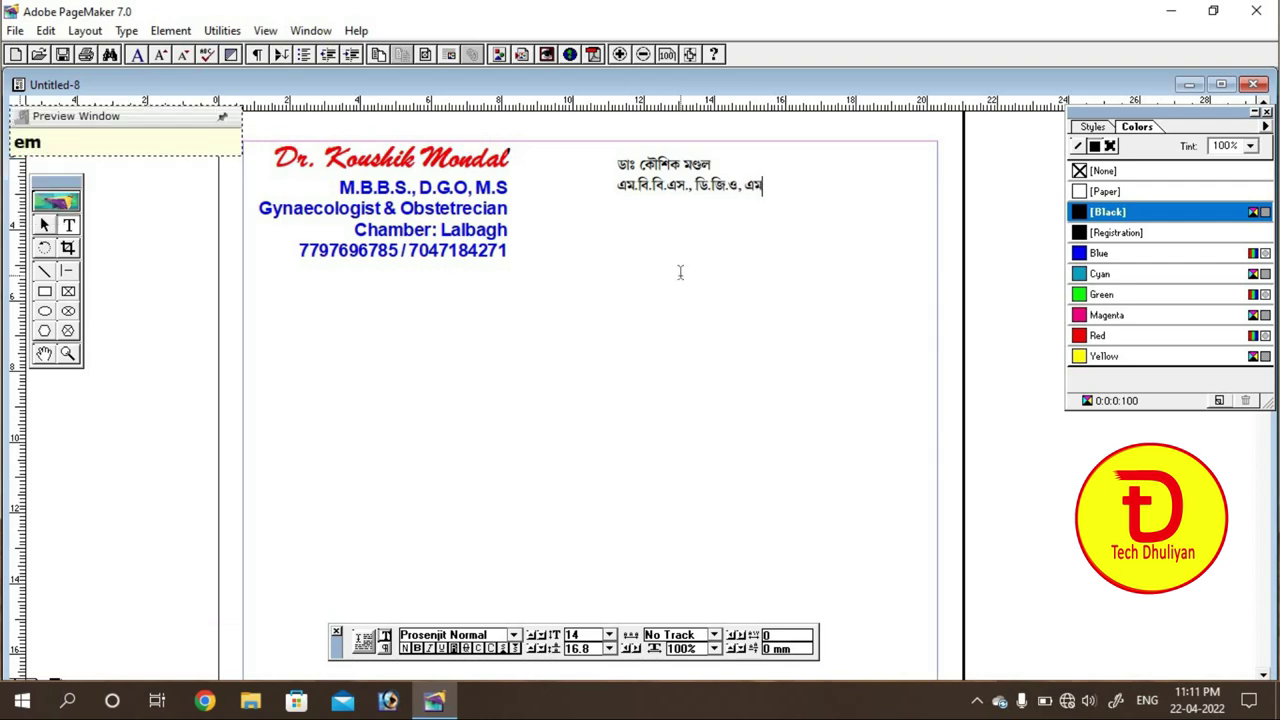
text(.`es)
Step: Add the Bengali specialty line স্ত্রীরোগ বিশেষজ্ঞ under the degrees
key(Return)
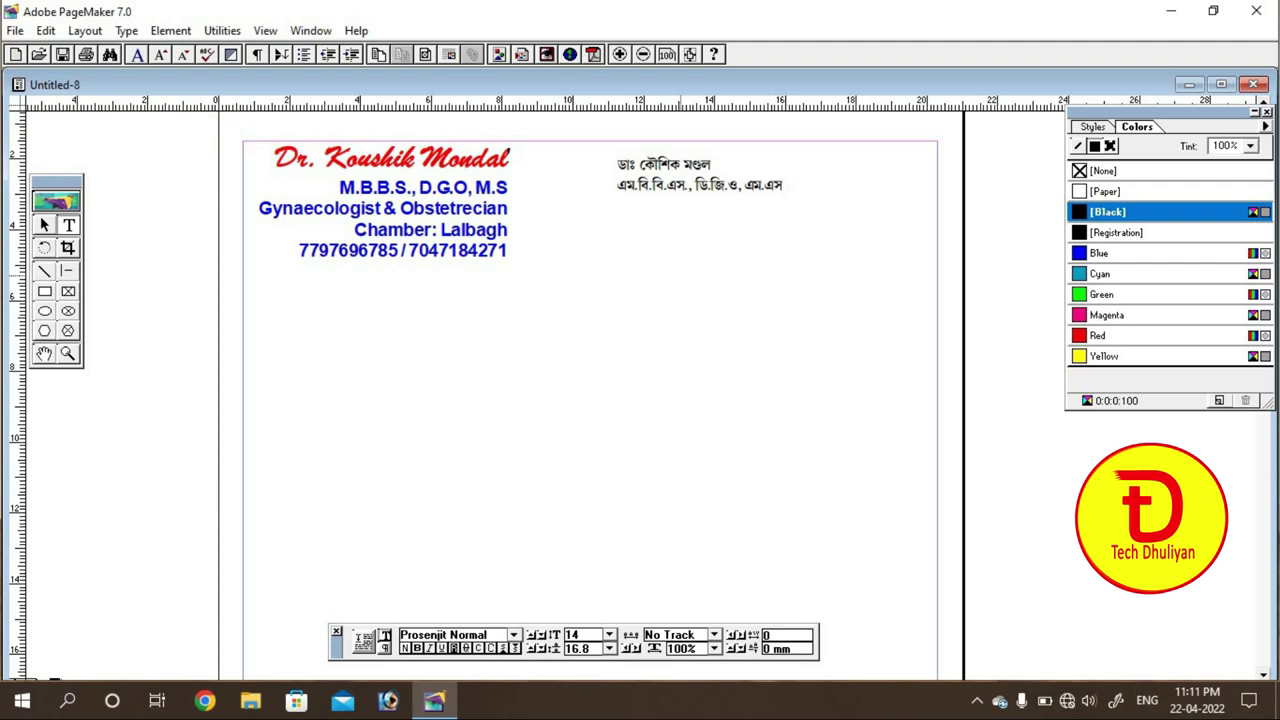
text(st)
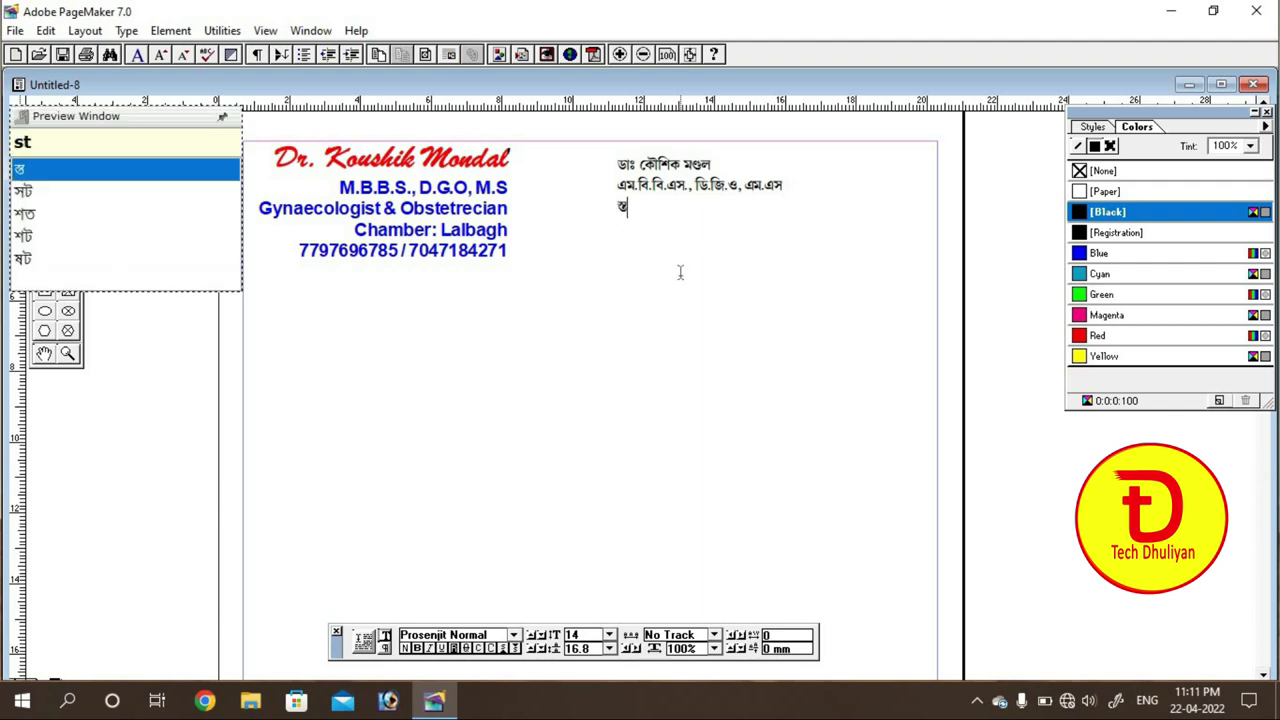
text(ri)
text(I)
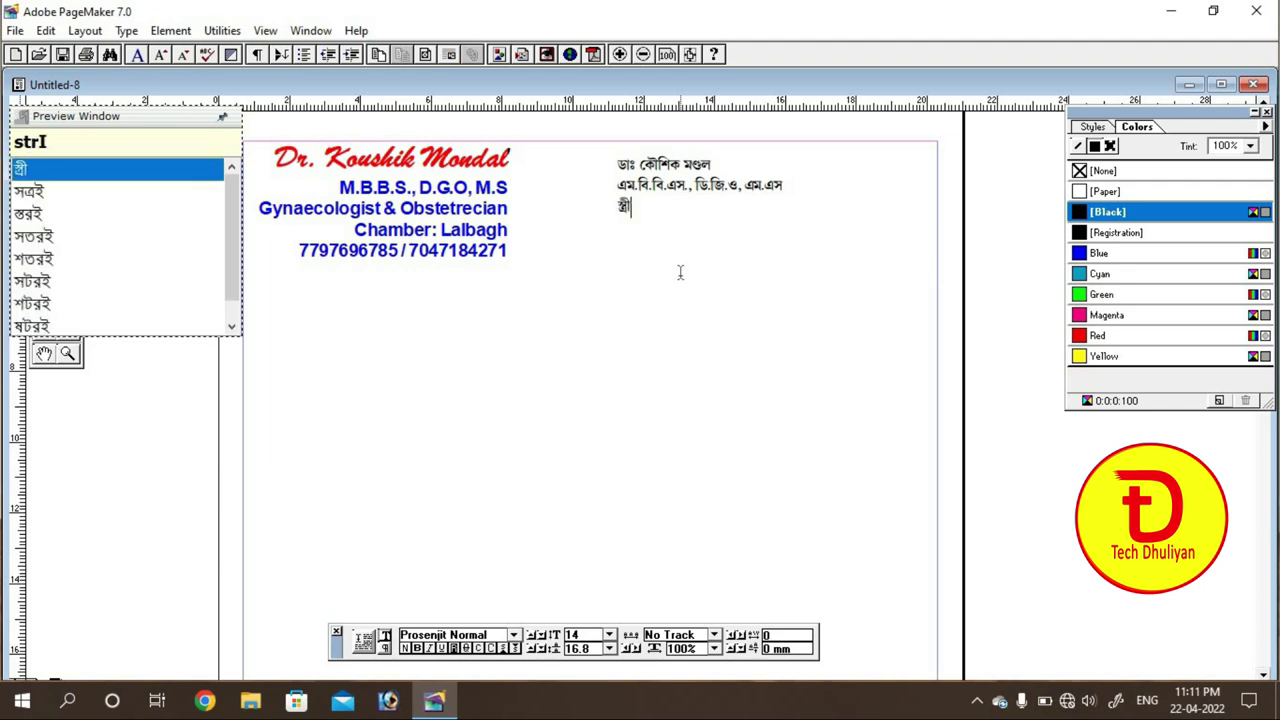
text(re)
key(BackSpace)
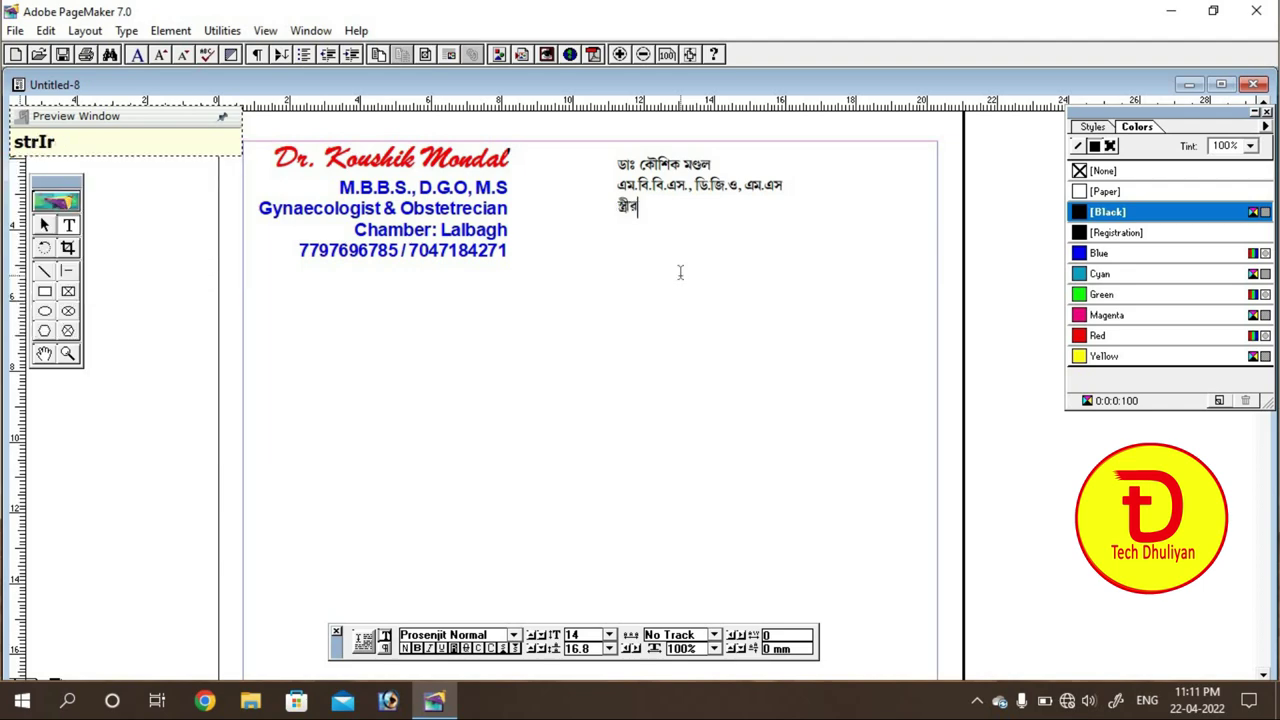
text(Og bisheshgo)
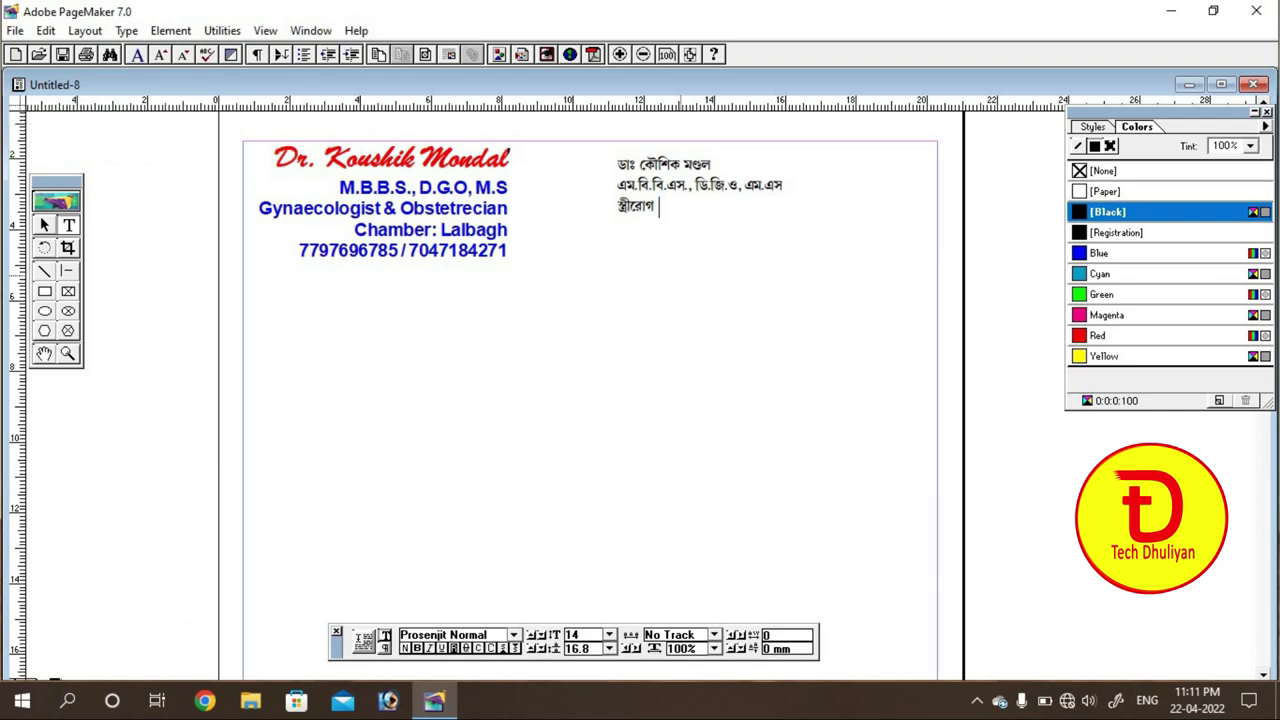
key(Down)
Step: Add the Bengali chamber line লালবাগ and both phone numbers
key(Return)
text(ce)
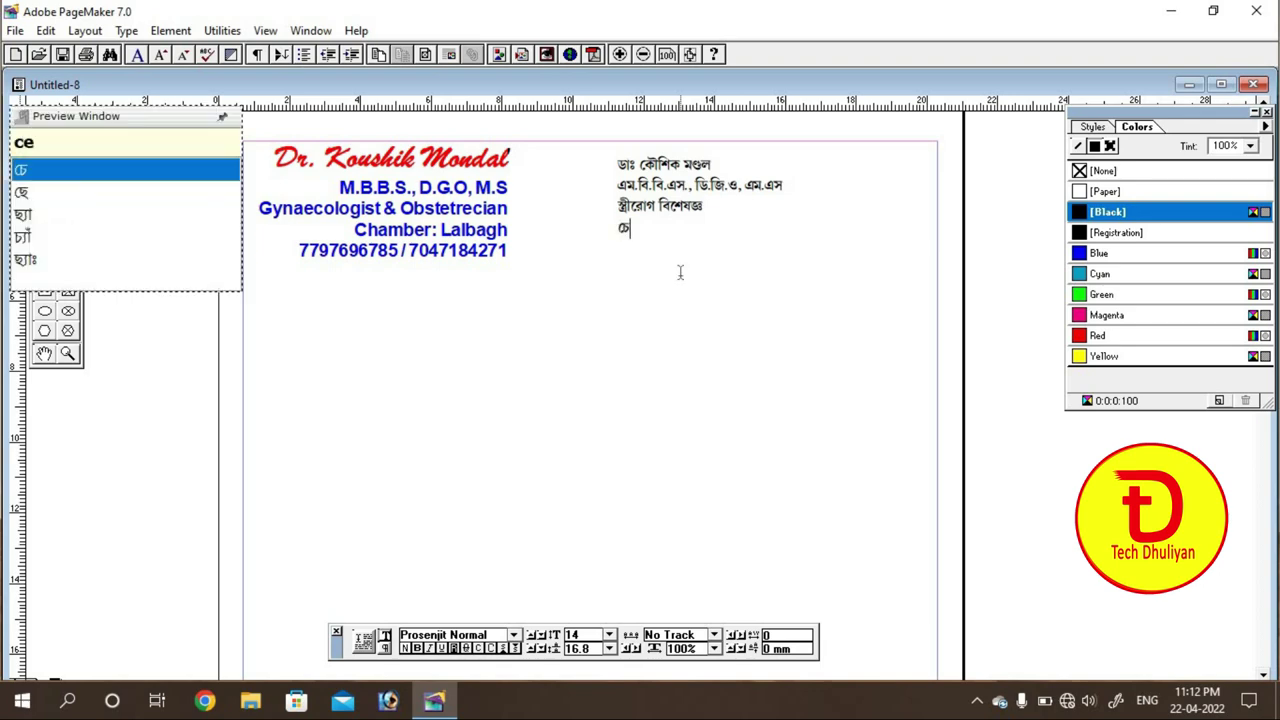
text(mbar)
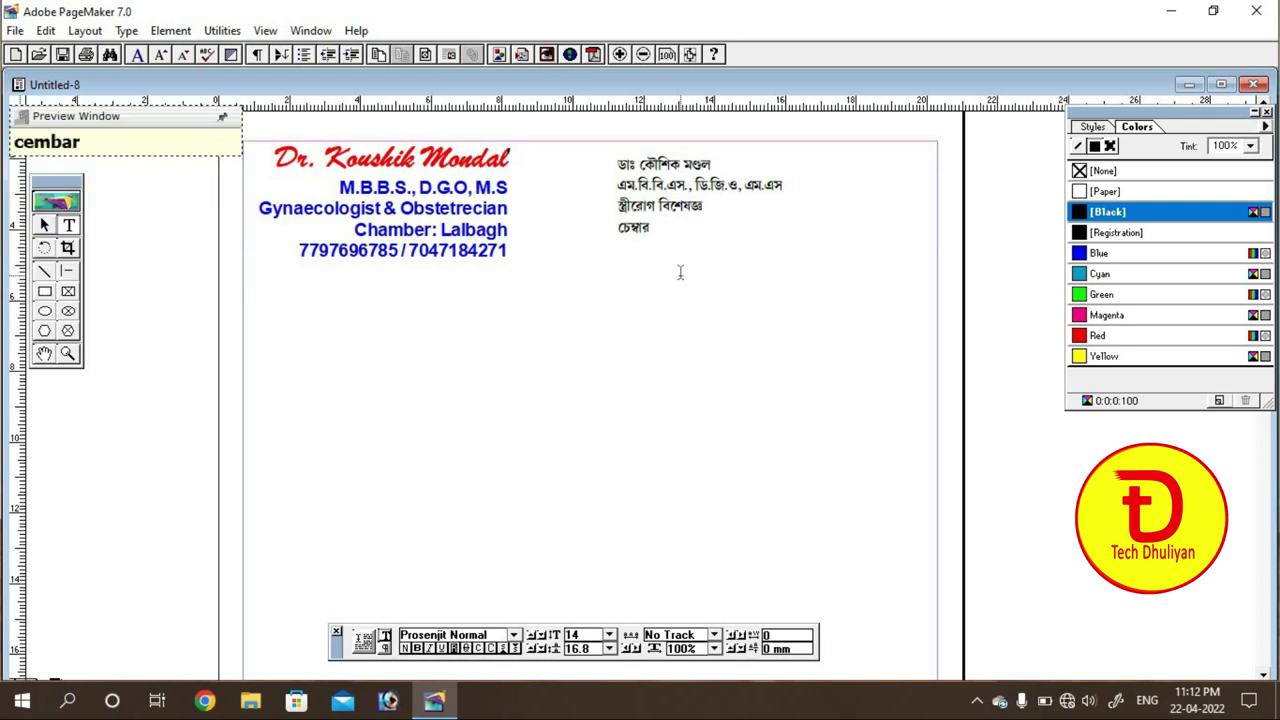
text( : )
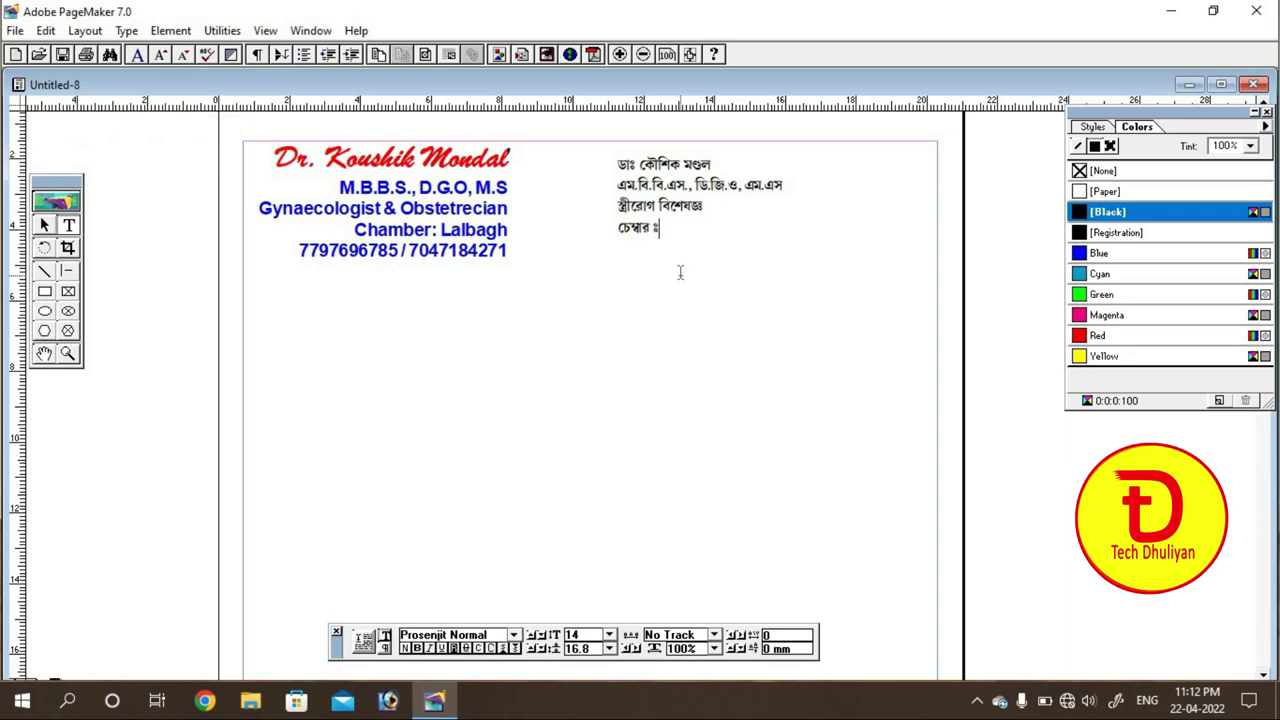
text(lalbag)
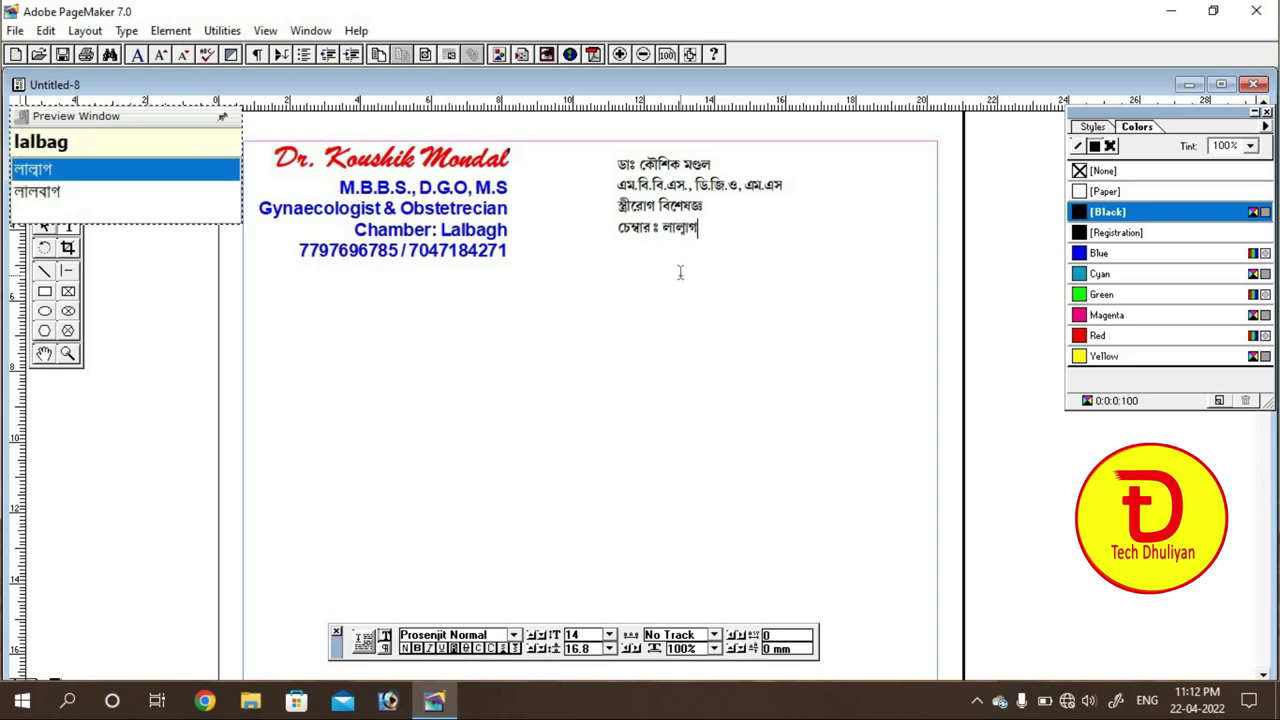
key(Down)
key(space)
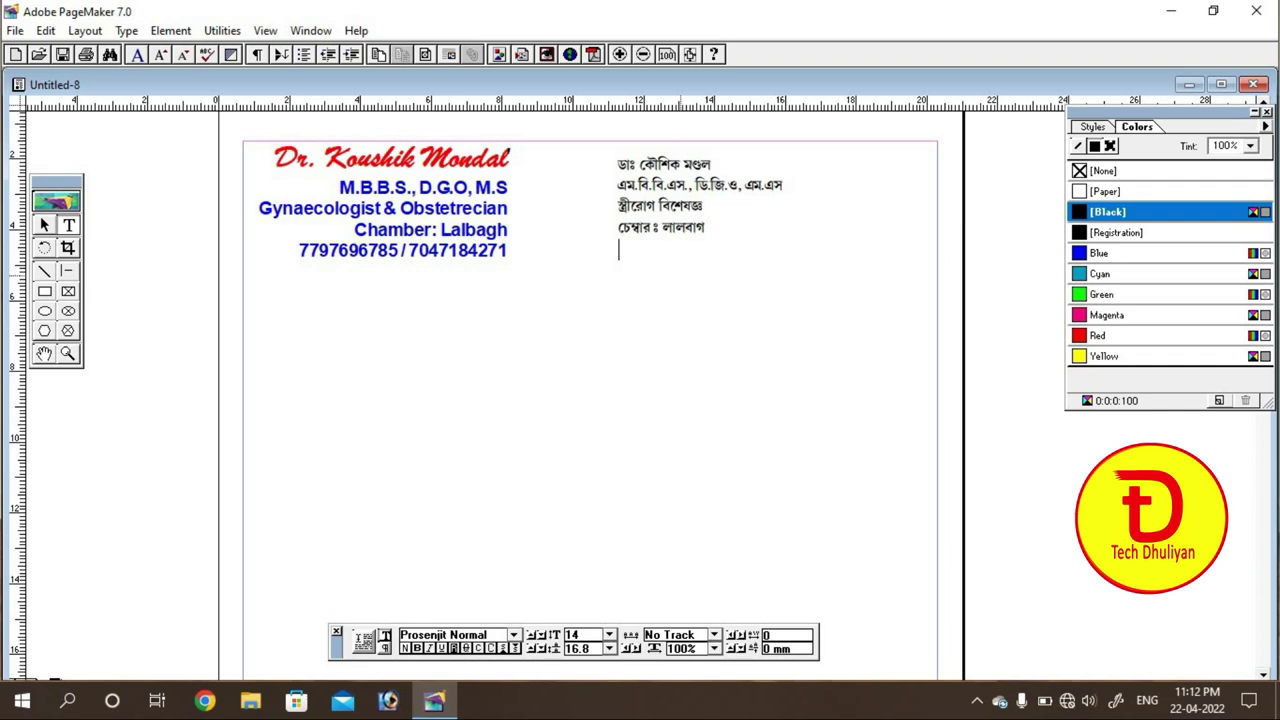
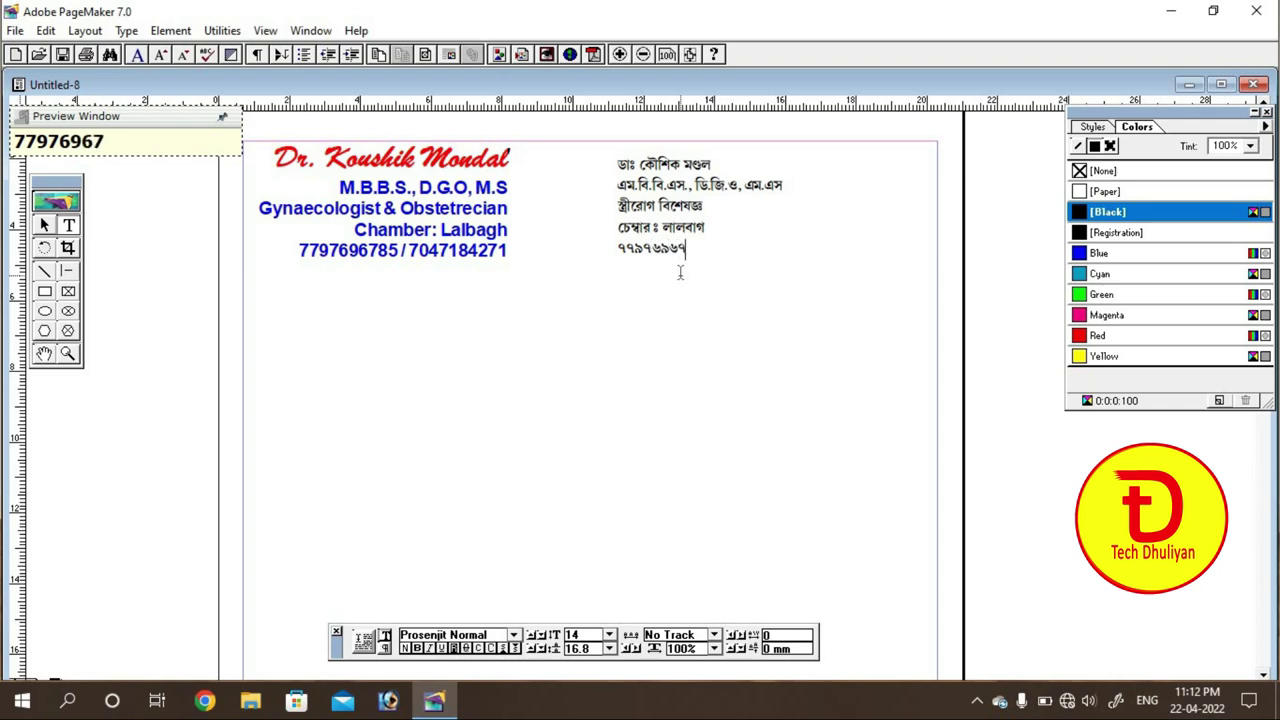
text( / )
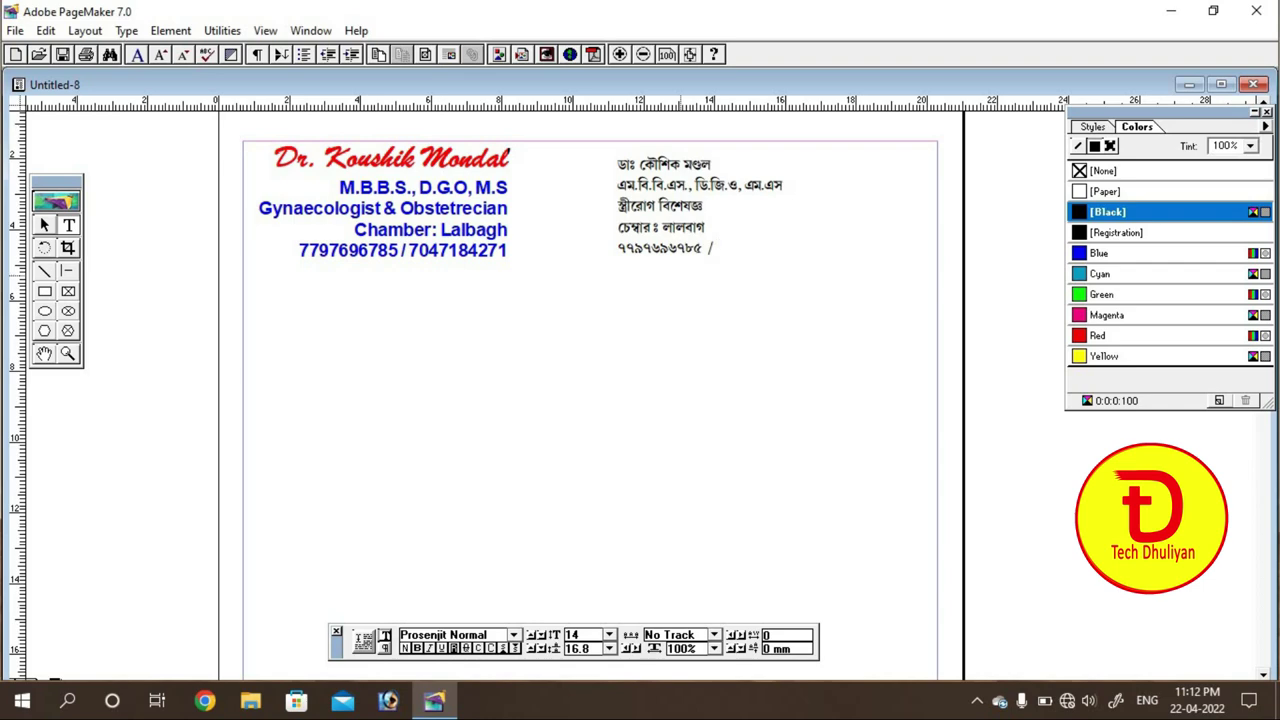
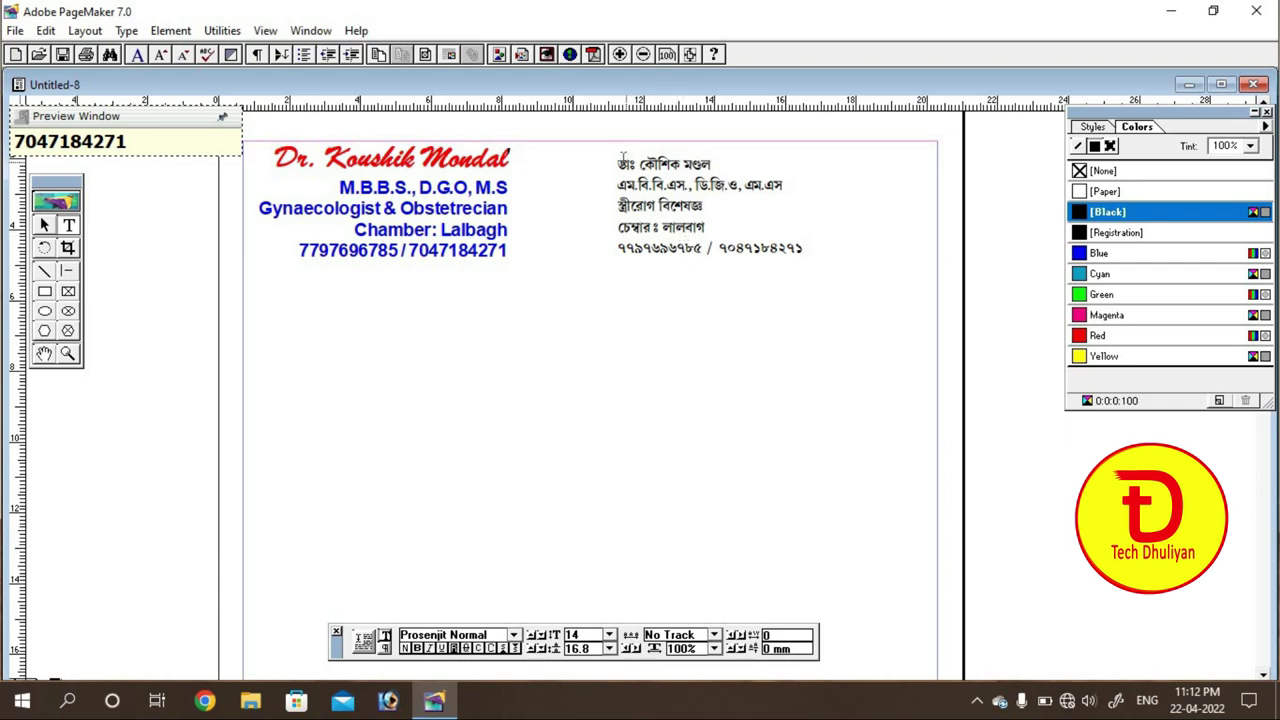
Step: Right-align the five-line Bengali block, then switch back to character formatting
drag(620, 163, 814, 253)
click(643, 163)
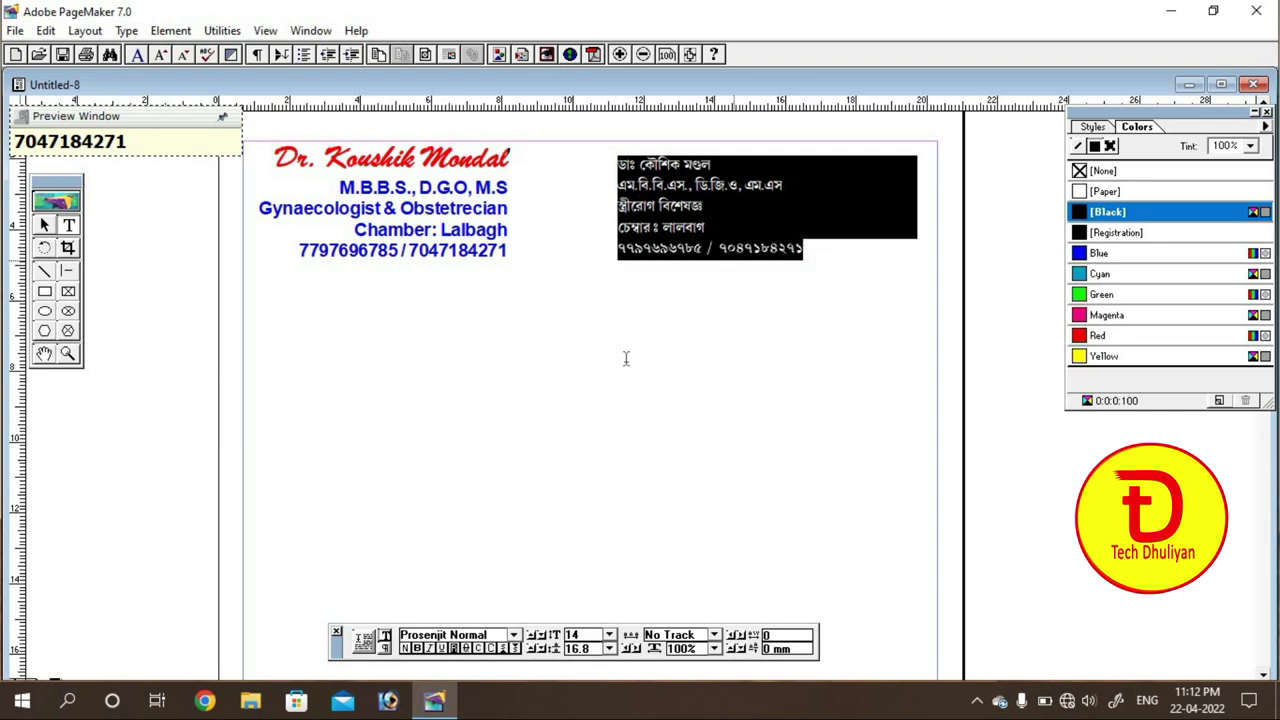
click(385, 648)
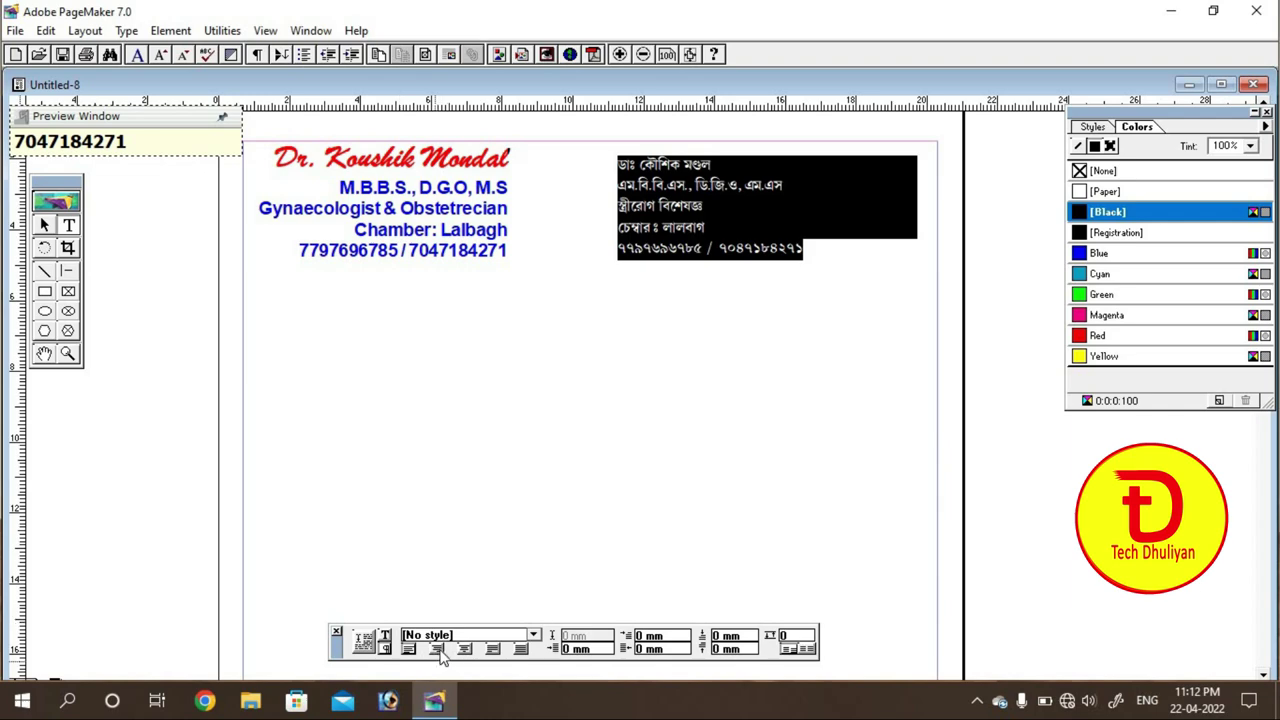
click(438, 649)
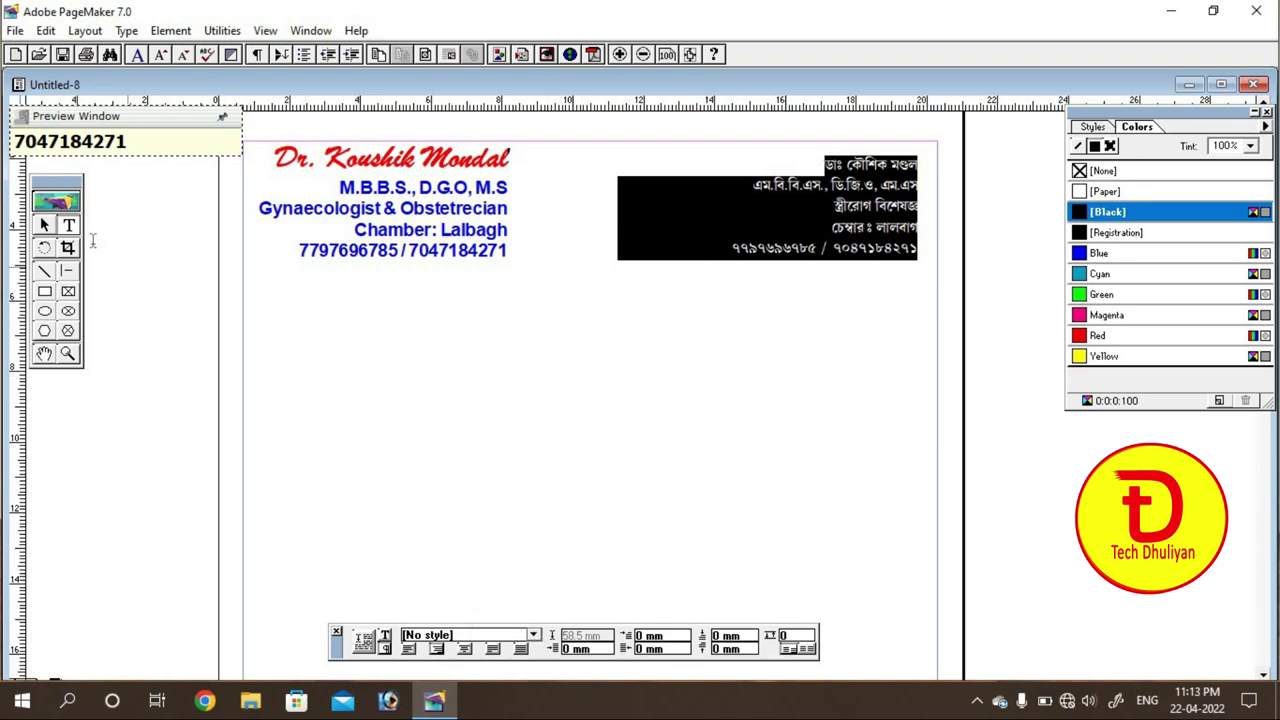
click(385, 637)
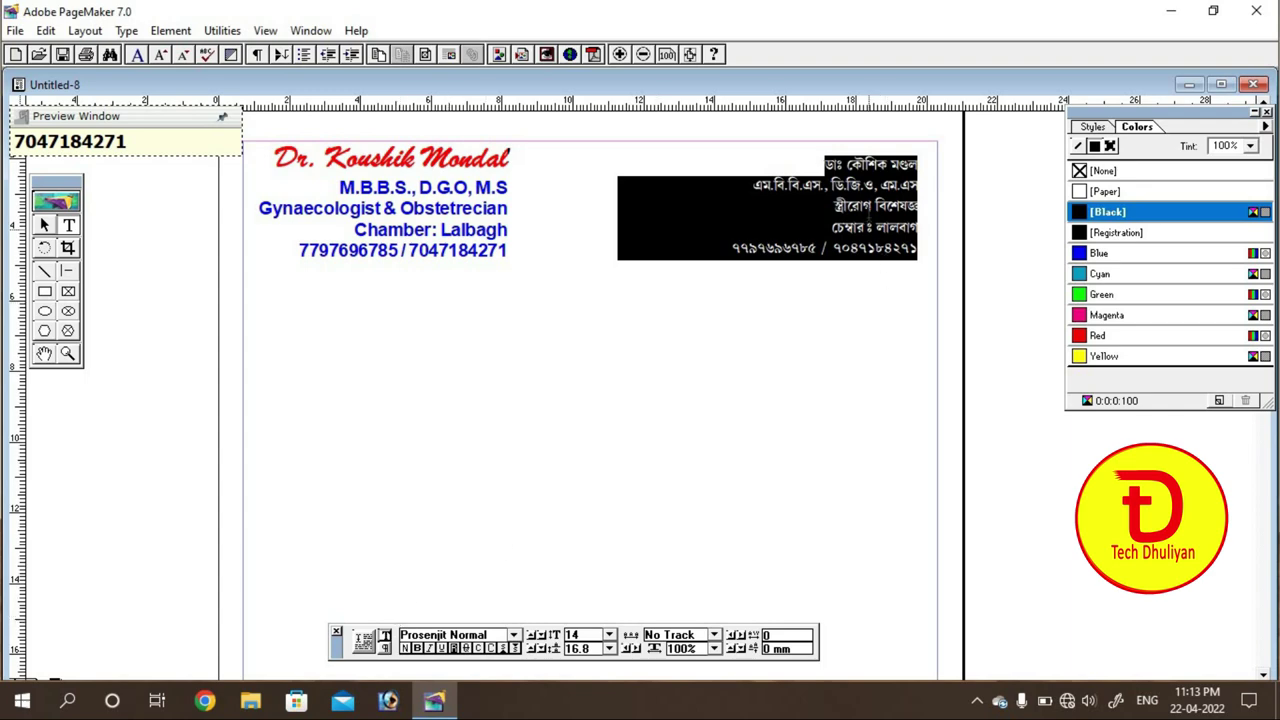
click(870, 207)
Step: Make the Bengali name heading 24 pt bold and the four Bengali lines beneath it 18 pt
drag(821, 163, 930, 165)
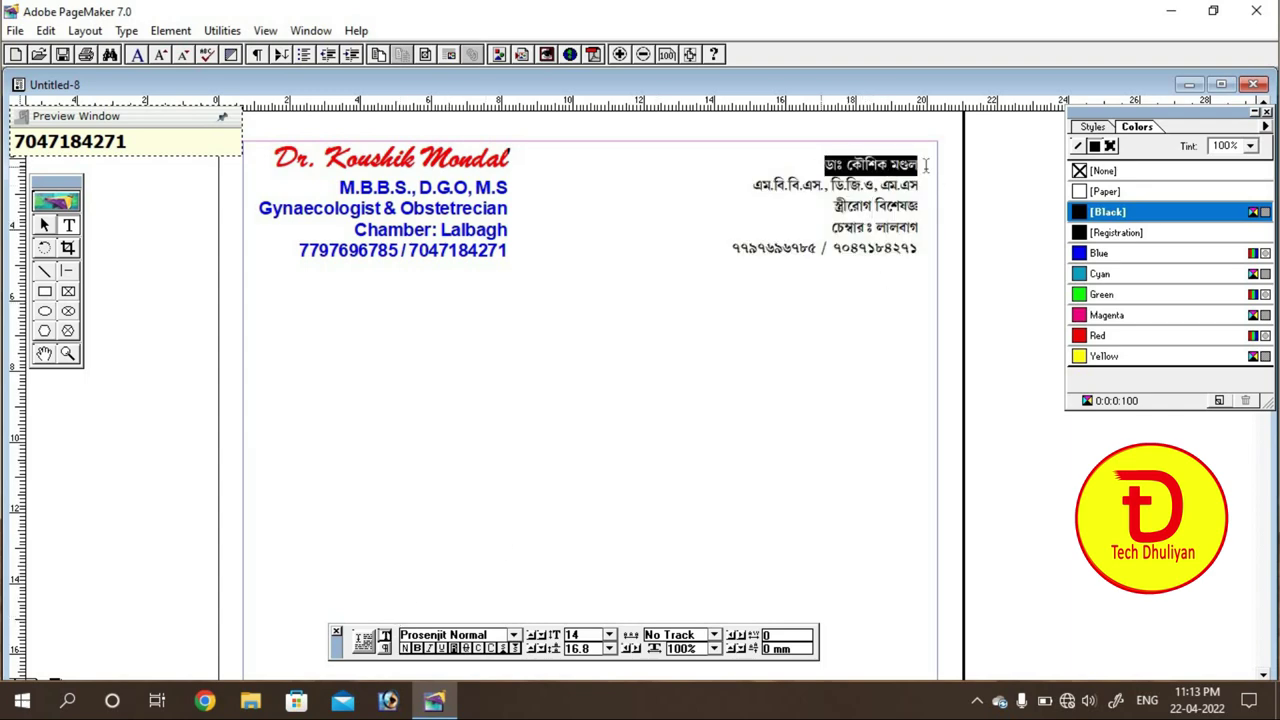
click(609, 635)
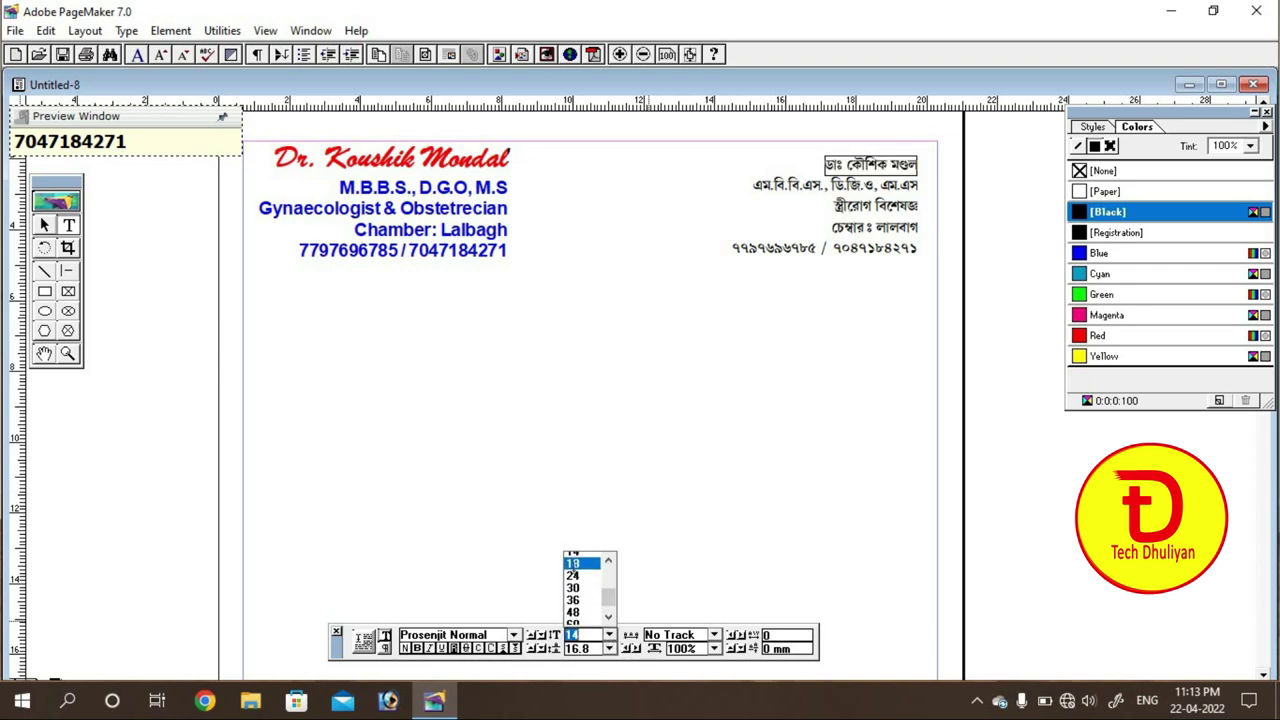
click(578, 582)
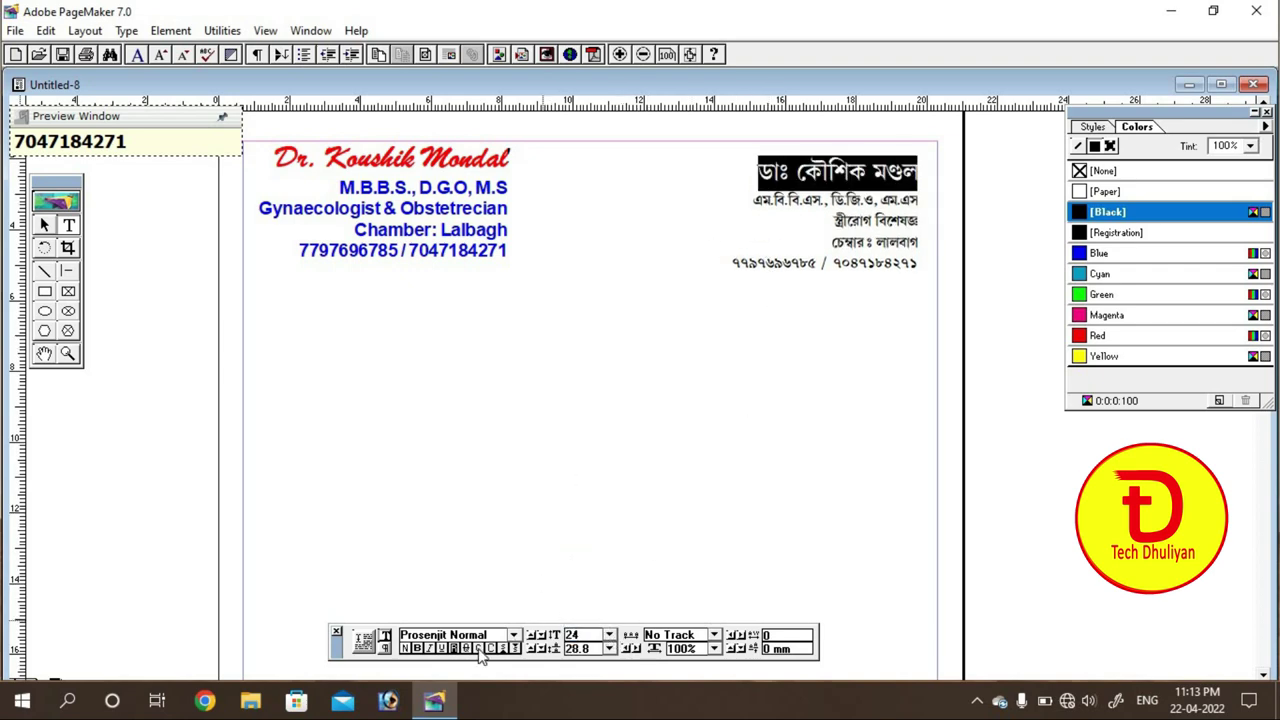
click(420, 648)
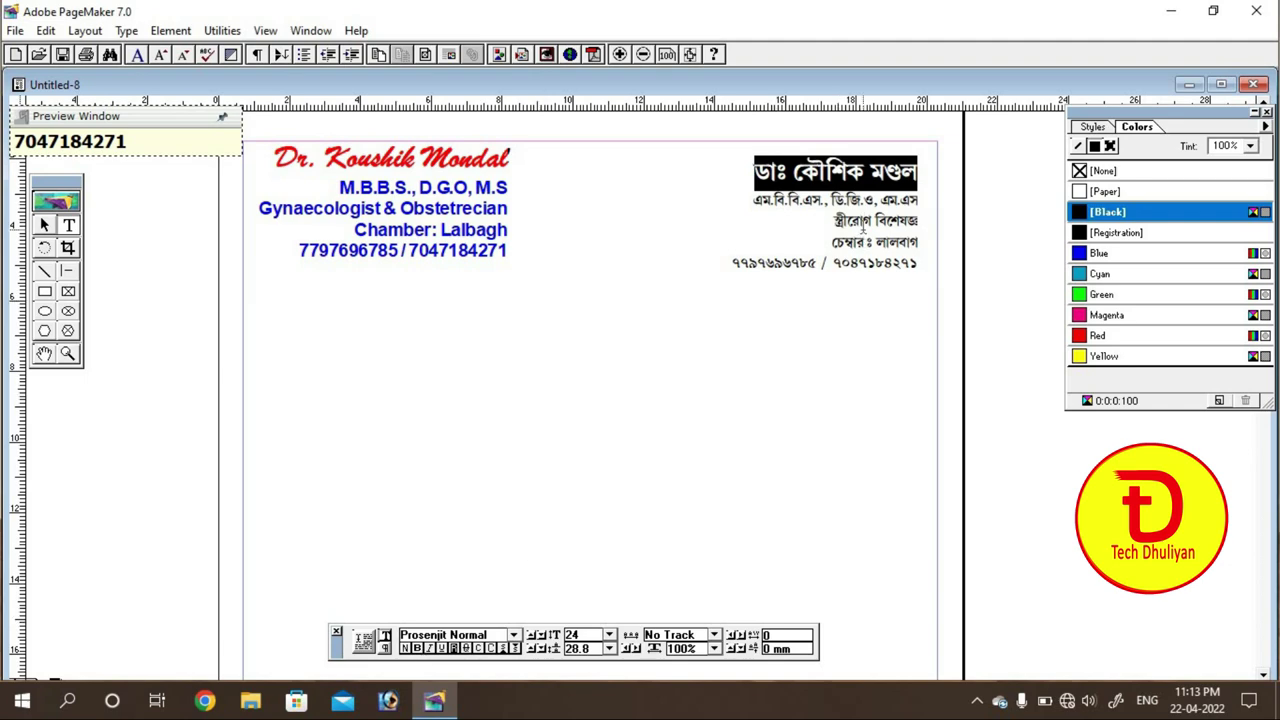
drag(754, 200, 928, 264)
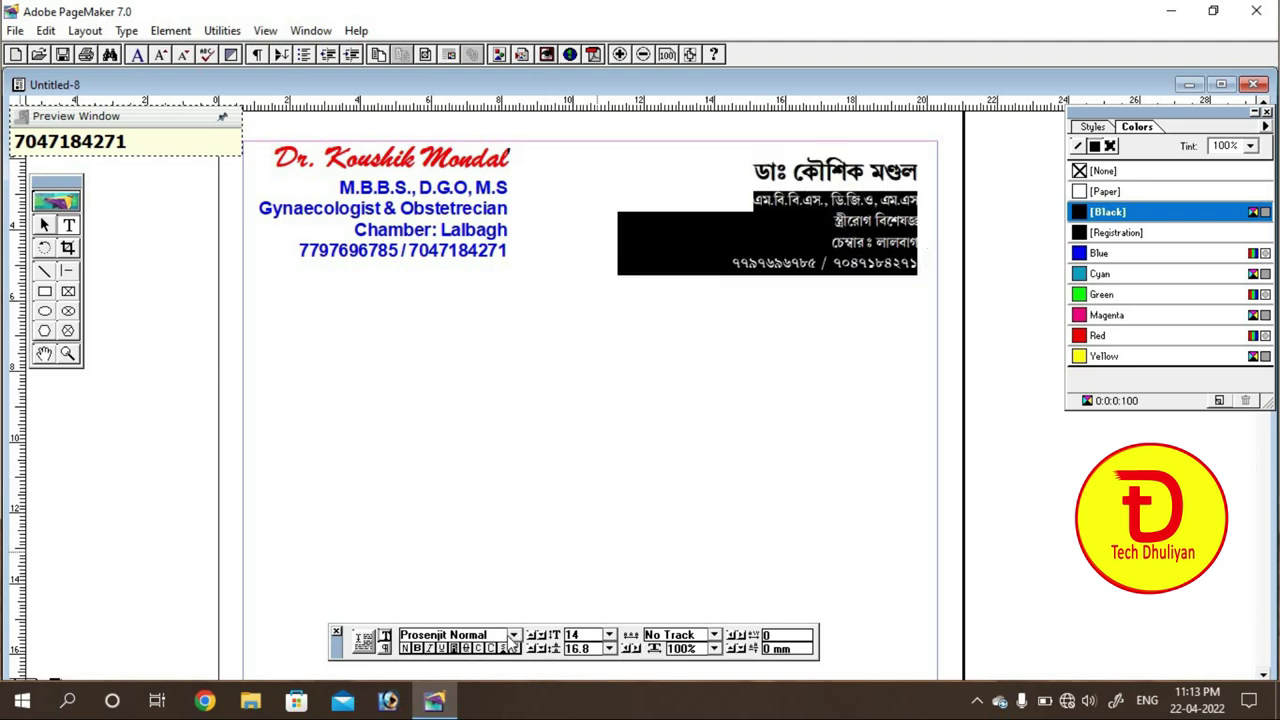
click(609, 635)
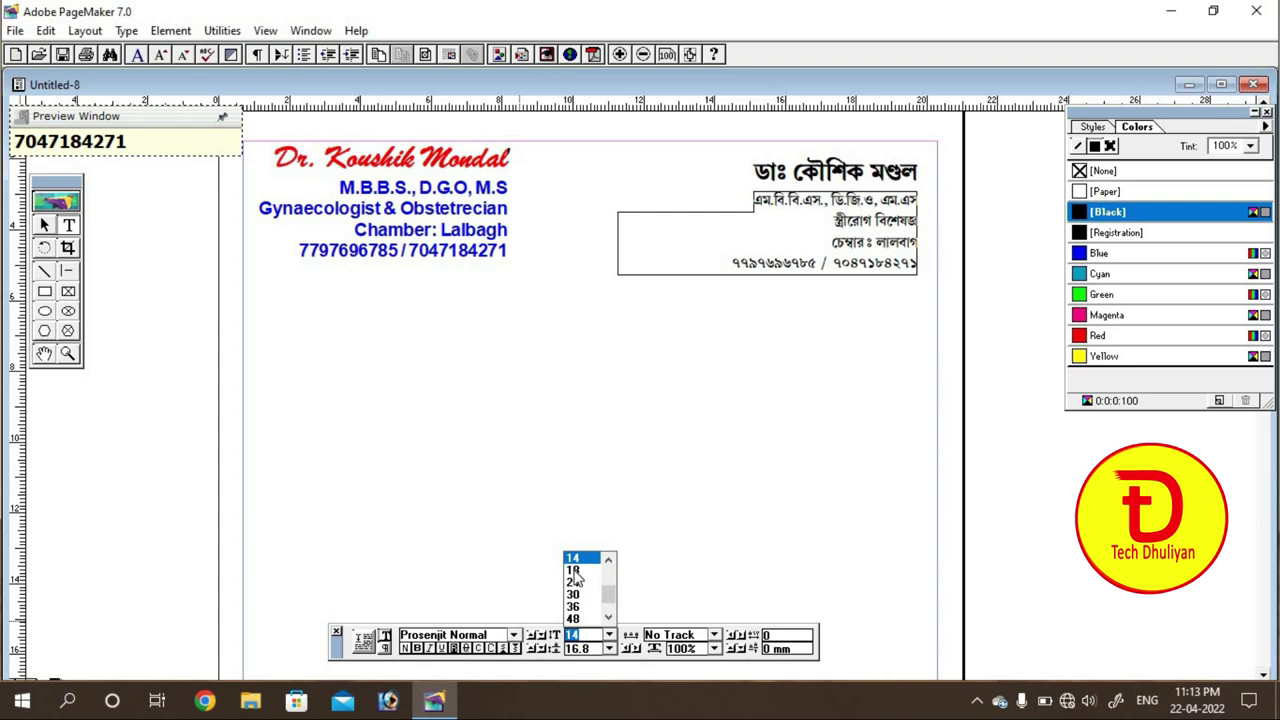
click(576, 577)
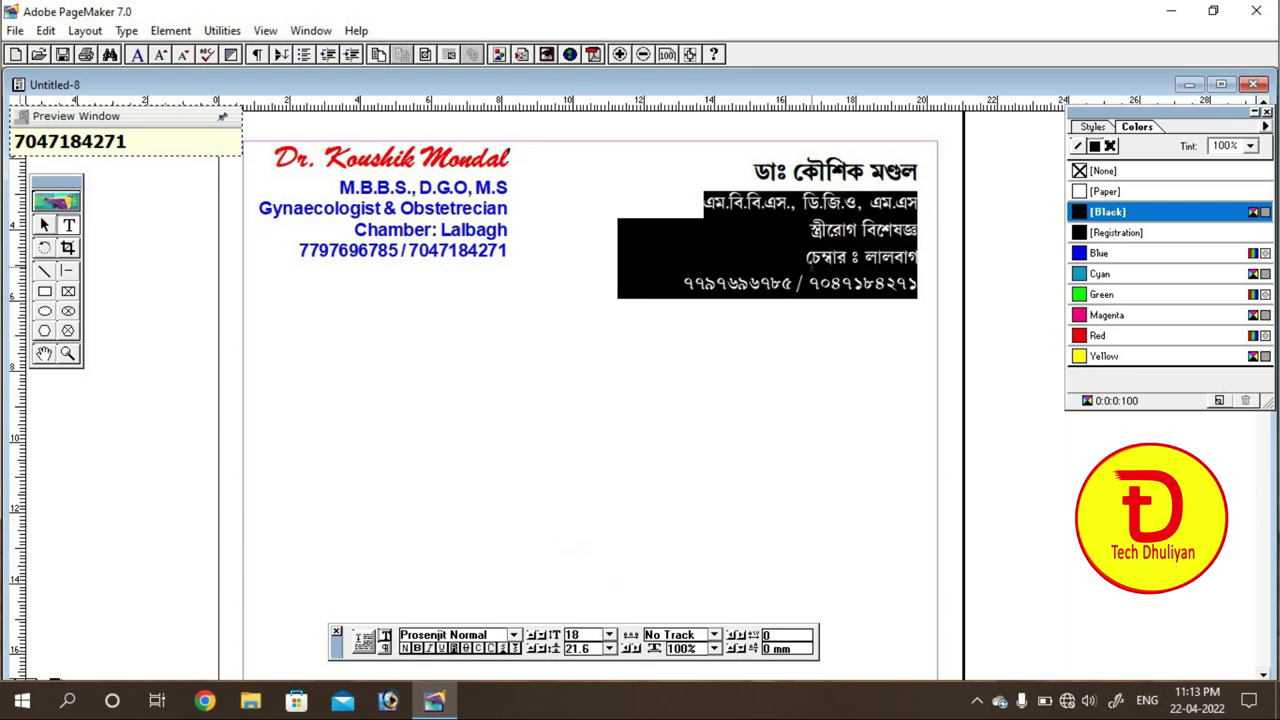
click(812, 260)
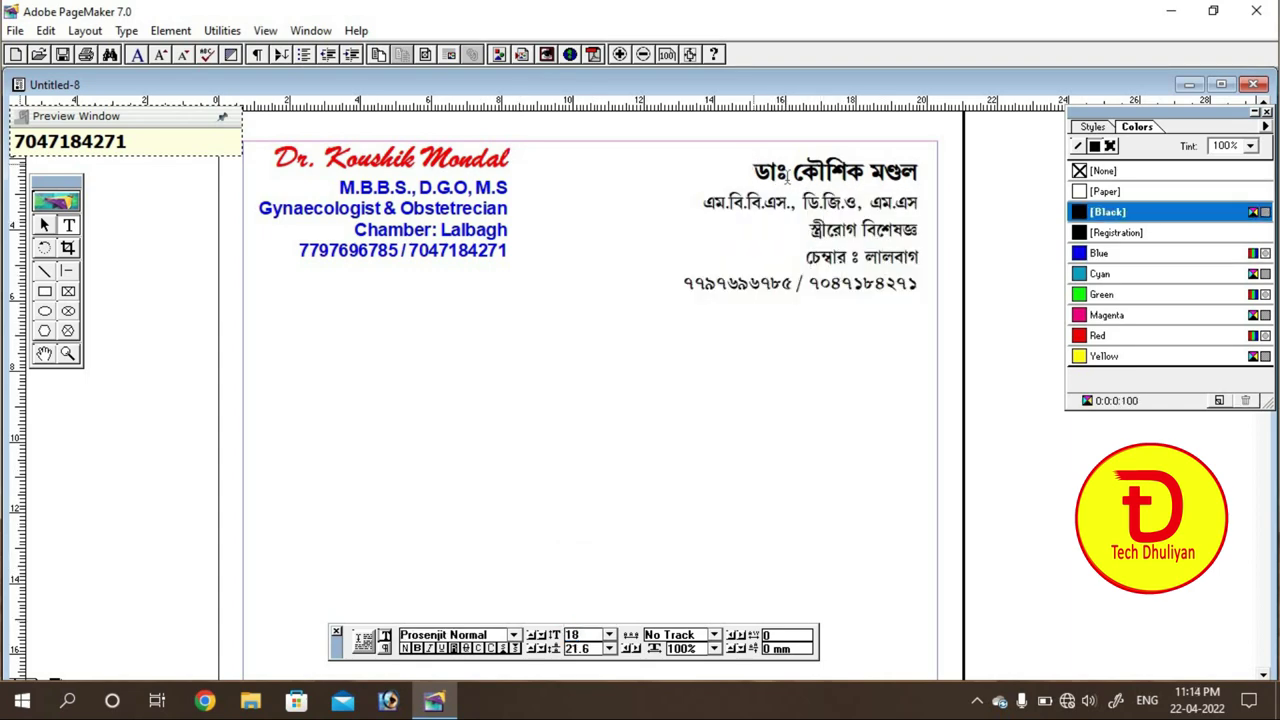
Step: Colour the Bengali heading Red and the Bengali lines below it Blue
drag(788, 176, 936, 178)
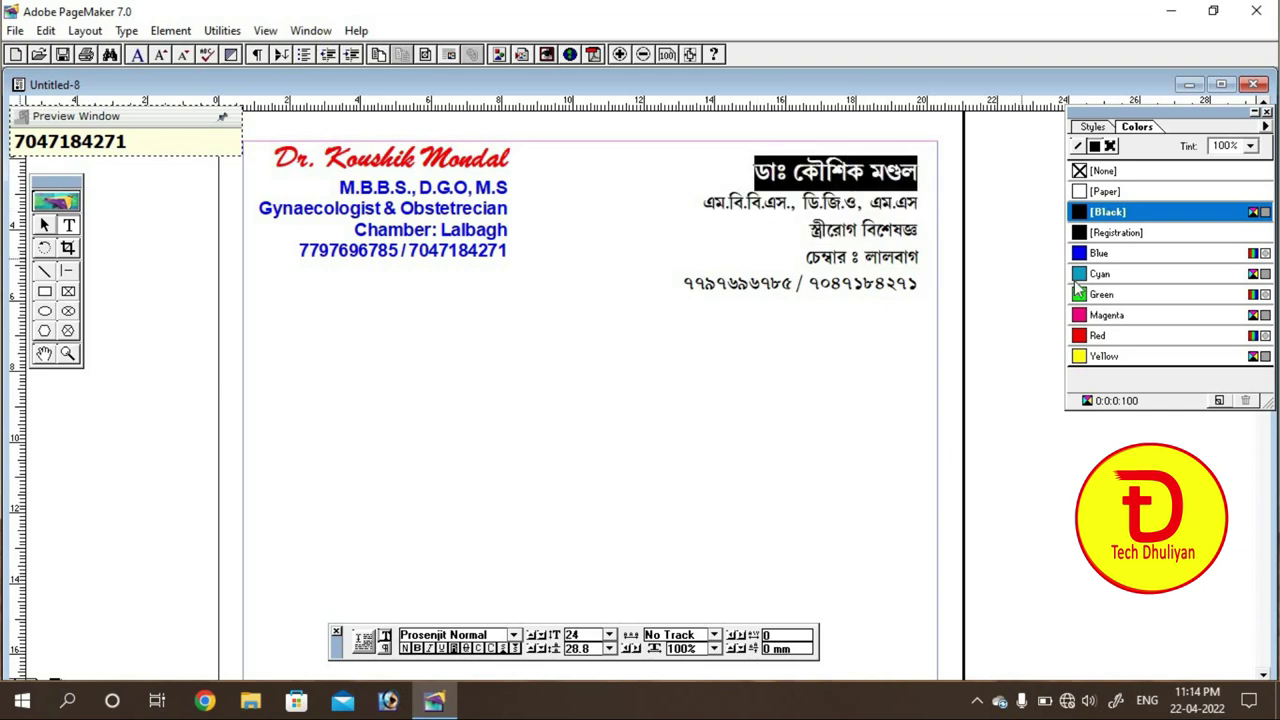
click(1083, 336)
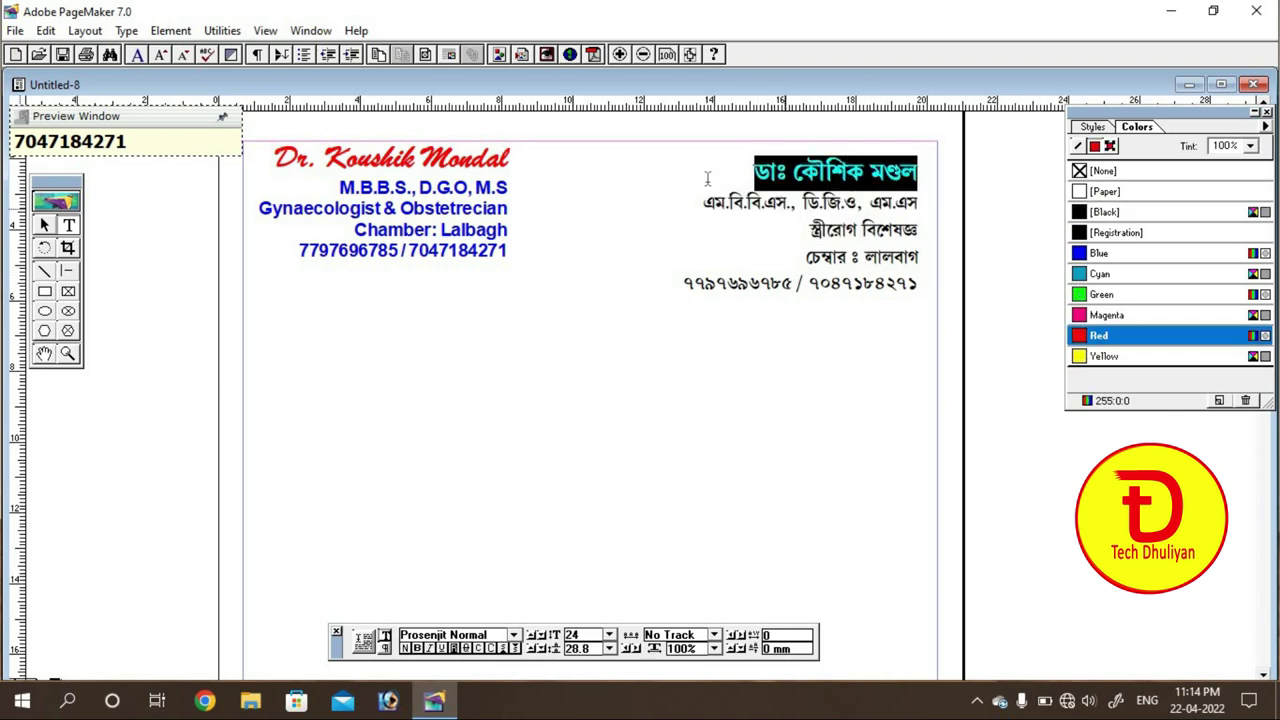
drag(703, 204, 930, 295)
click(1105, 212)
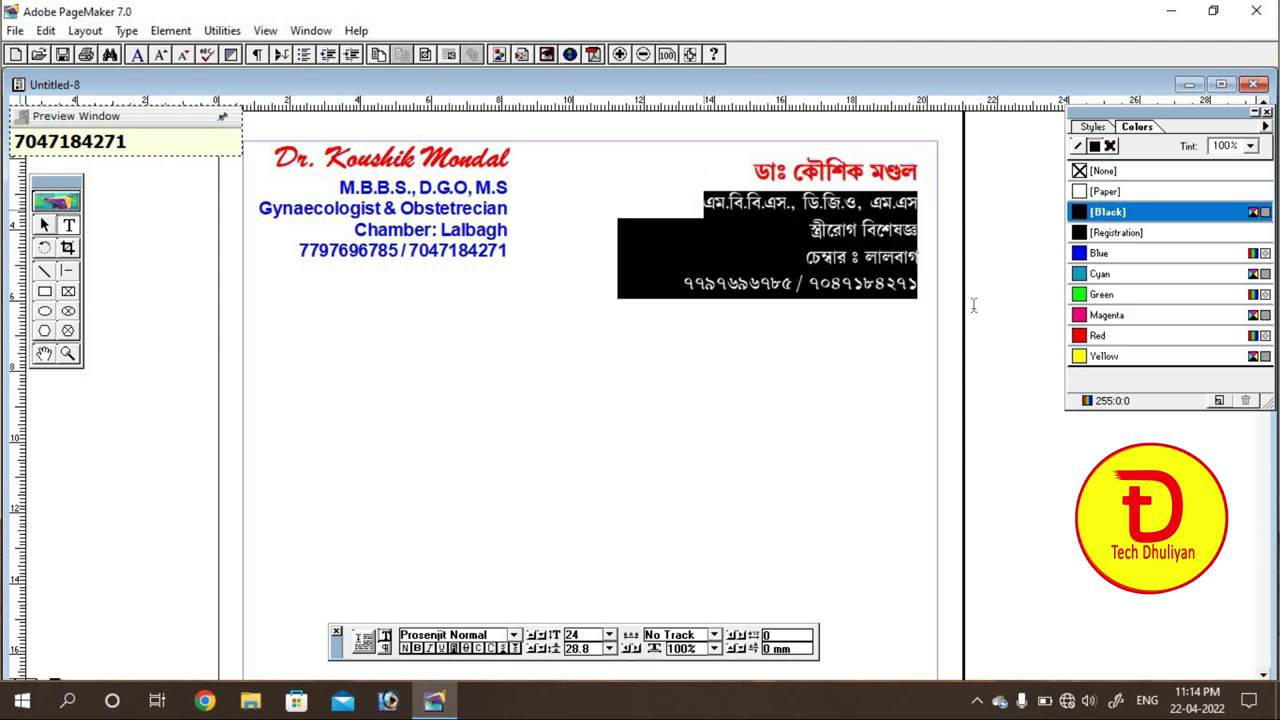
click(1086, 256)
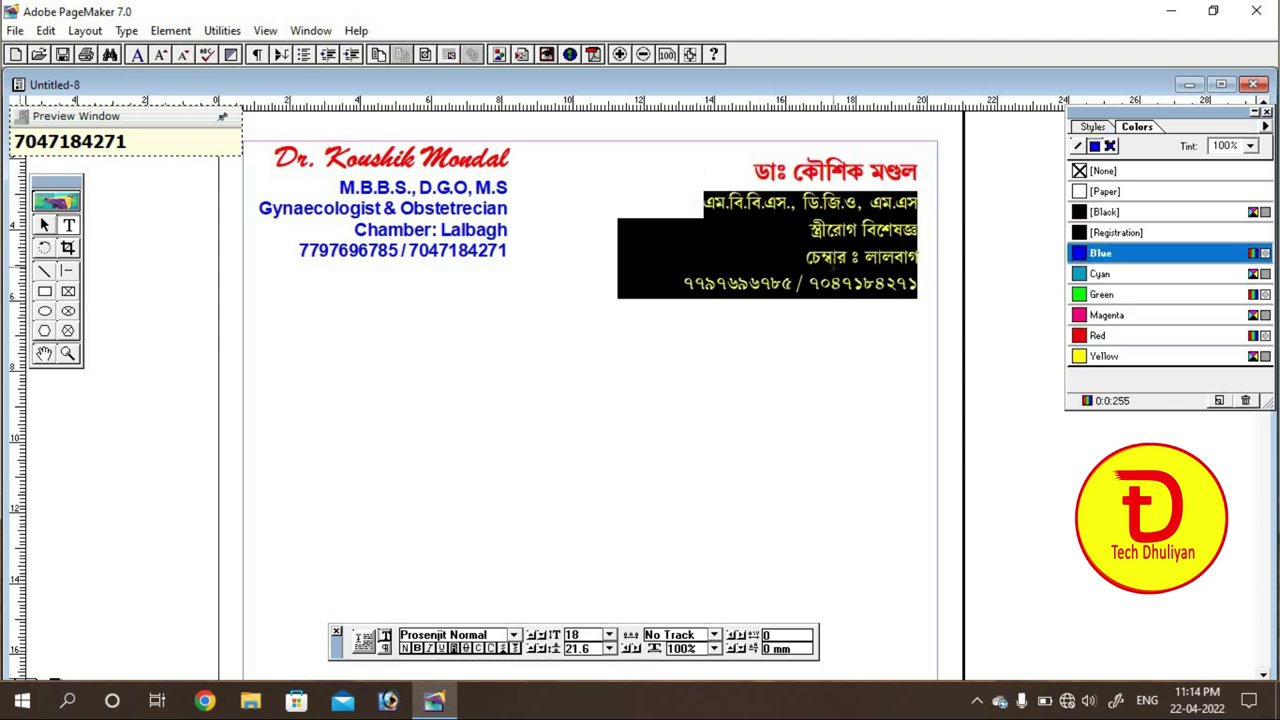
click(835, 258)
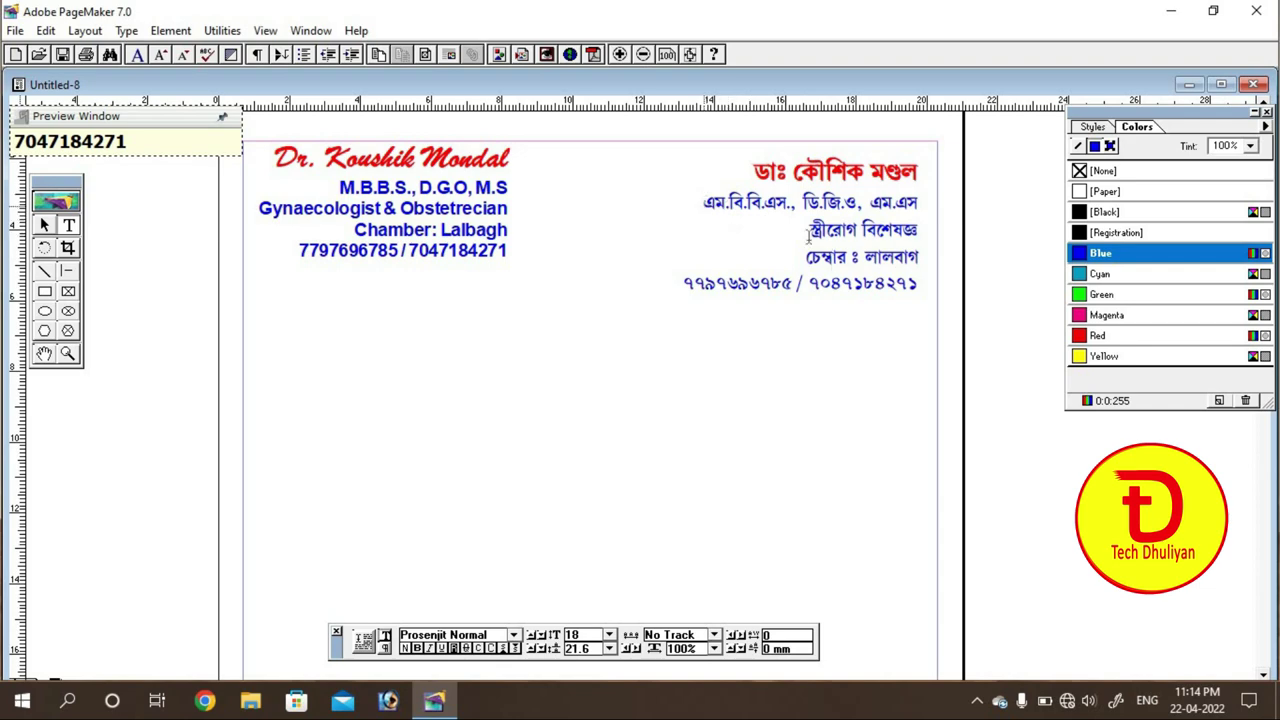
drag(704, 204, 936, 293)
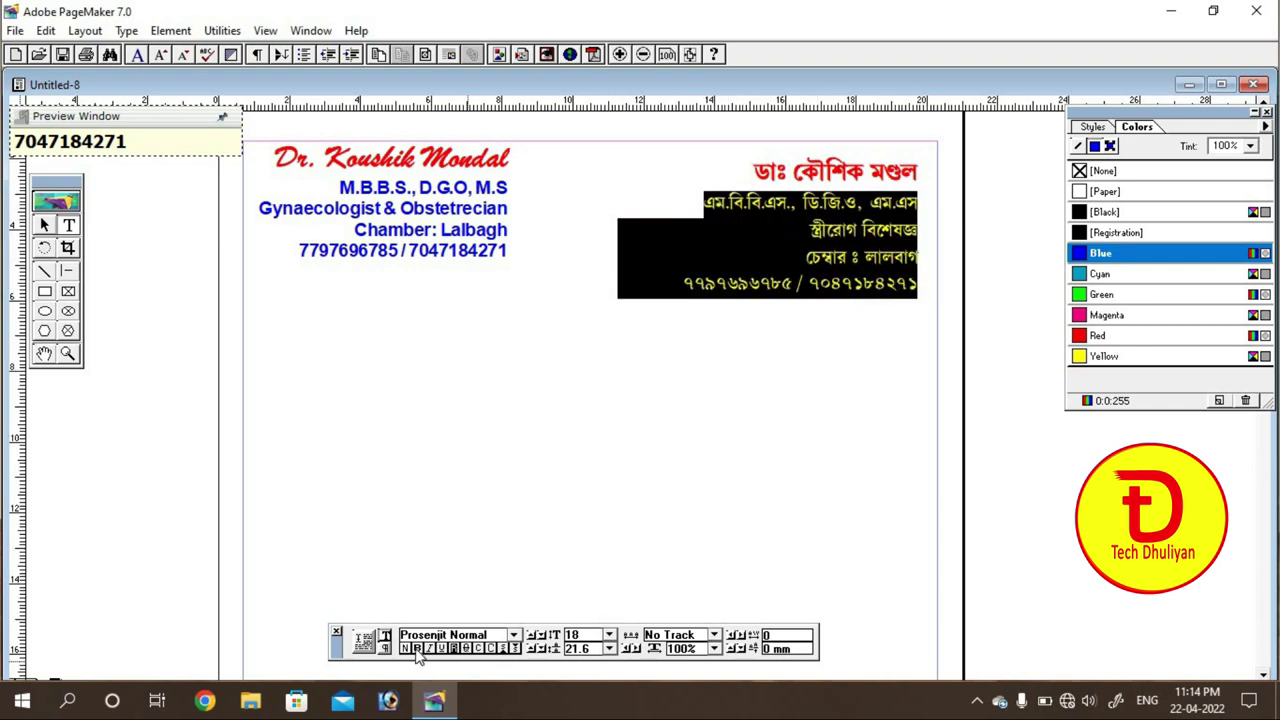
click(880, 283)
Step: Move the Bengali block up and right, then narrow it to 70.2 mm wide
click(44, 225)
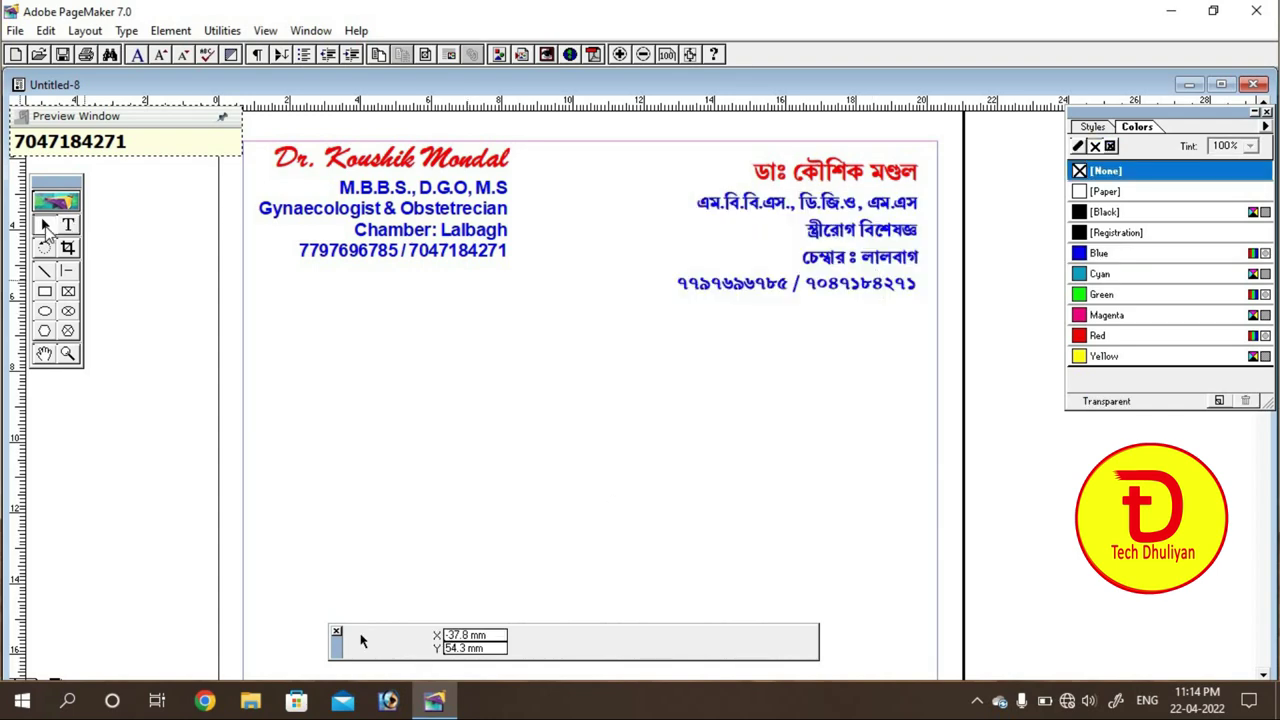
click(836, 266)
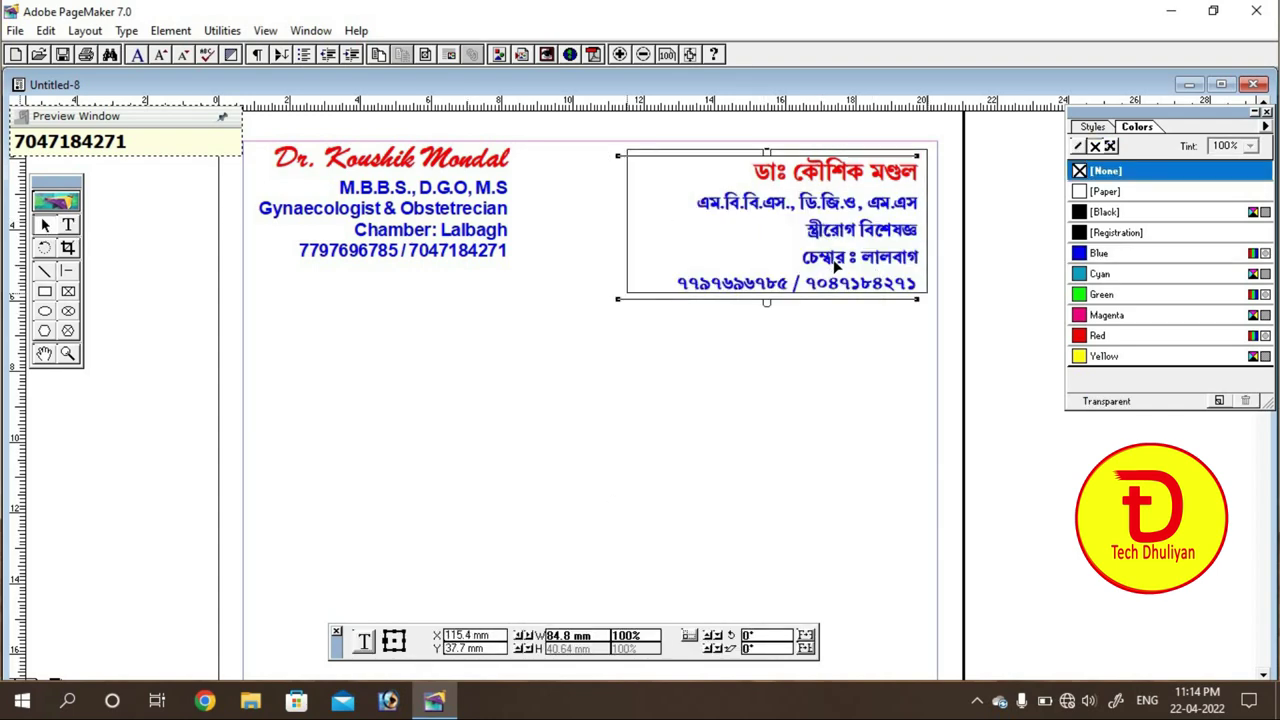
drag(836, 266, 843, 259)
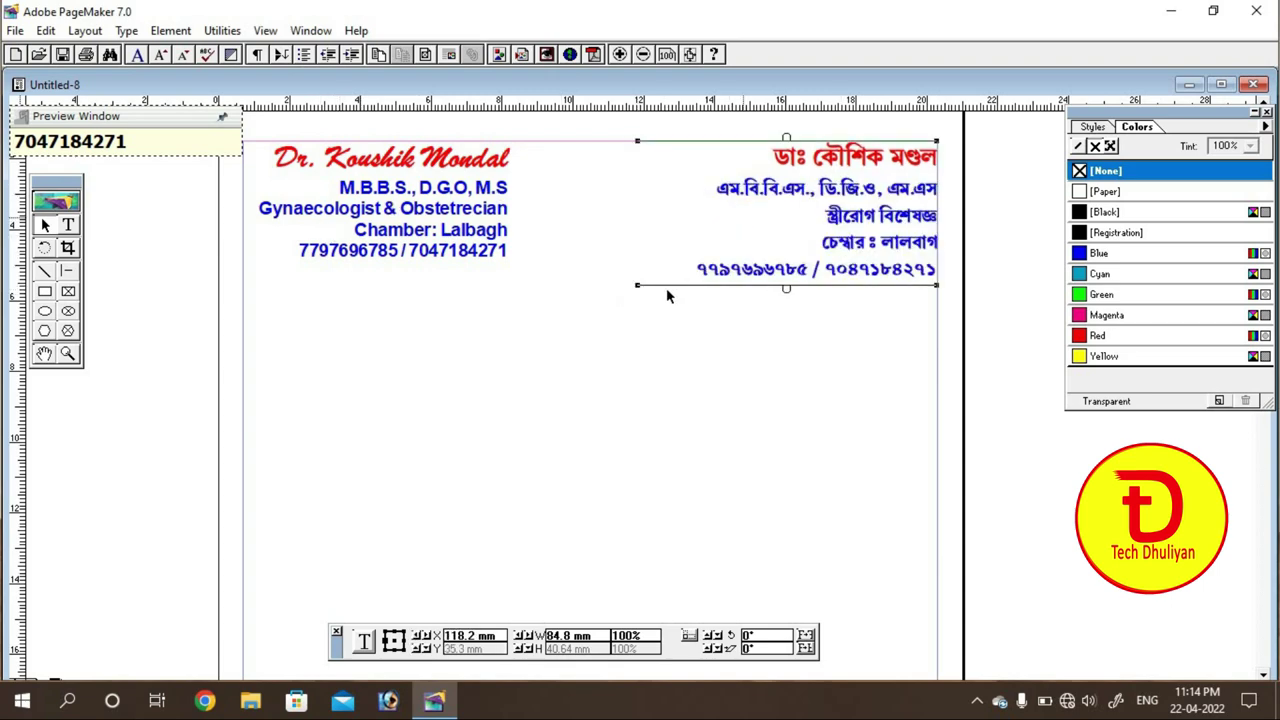
drag(641, 286, 689, 285)
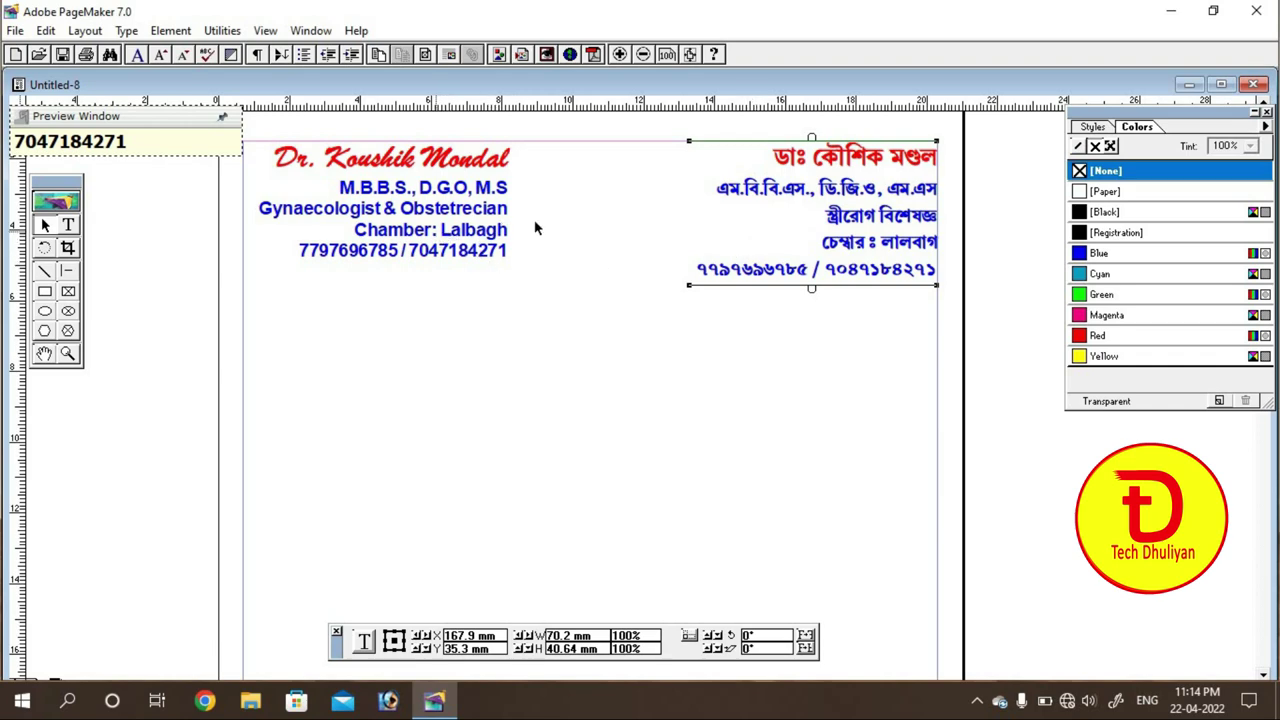
click(600, 228)
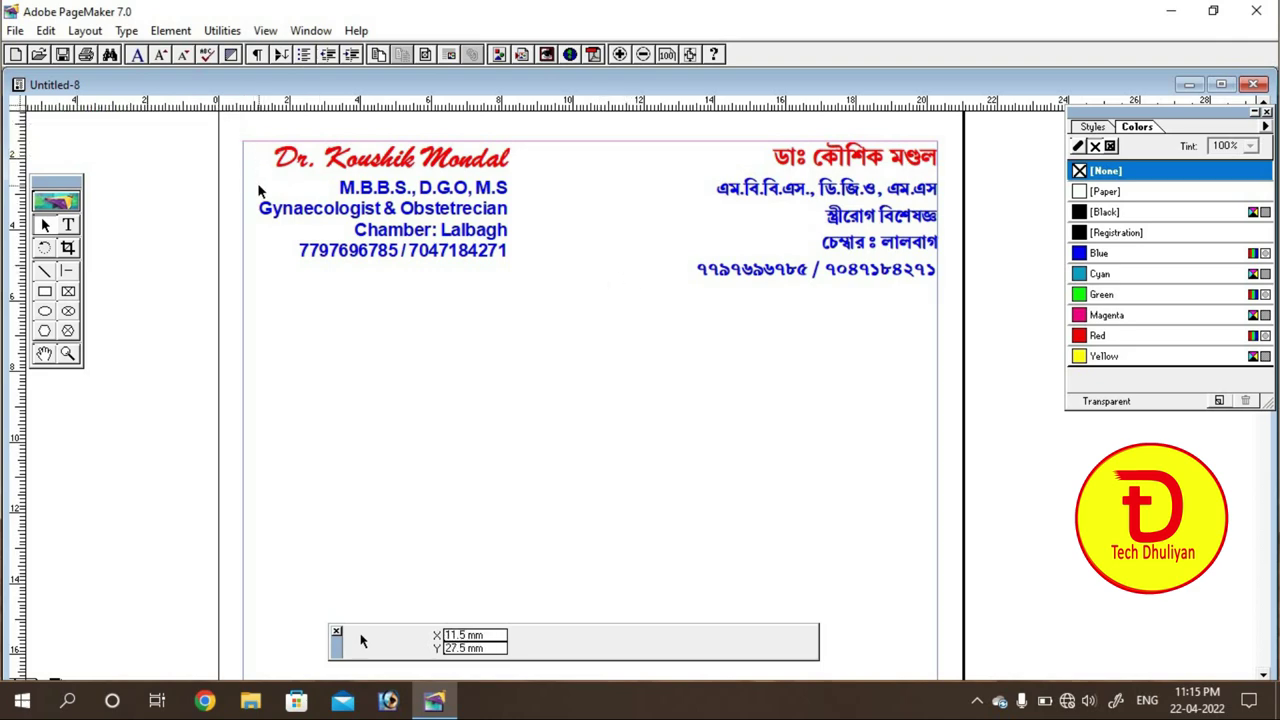
Step: Load the 'dr symbol' image for placing, keeping it linked rather than embedded
click(15, 30)
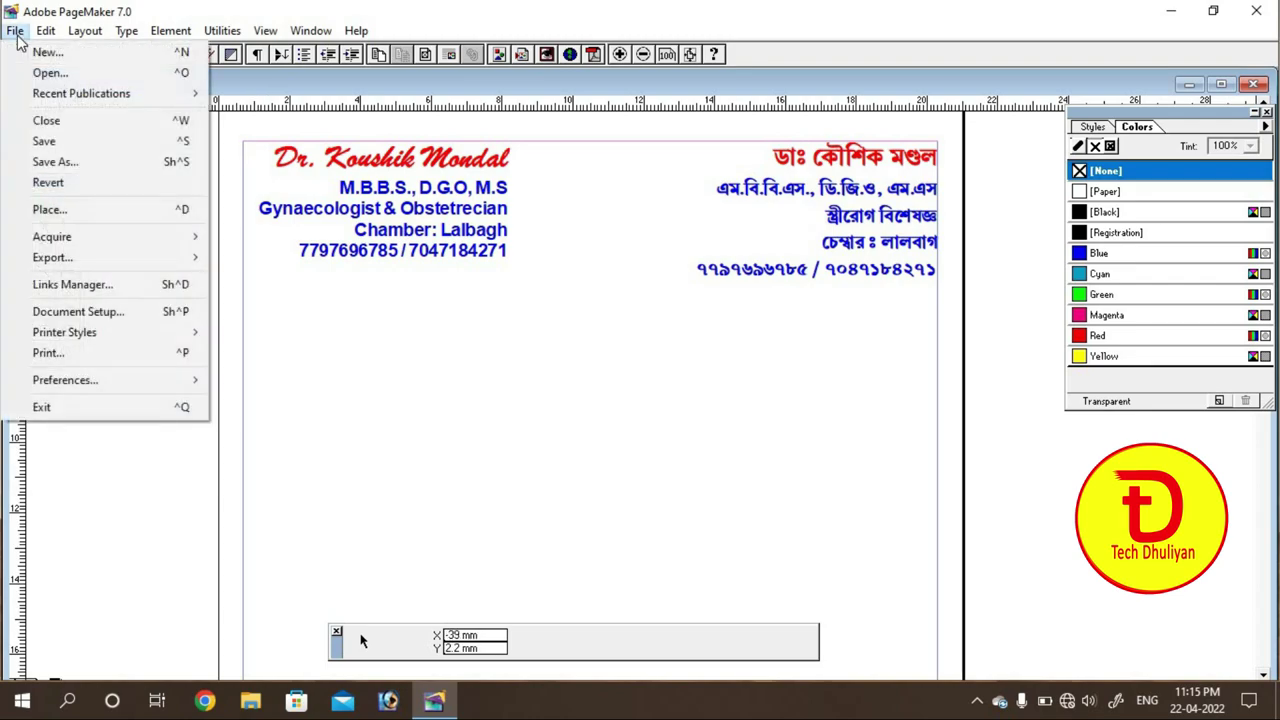
click(50, 210)
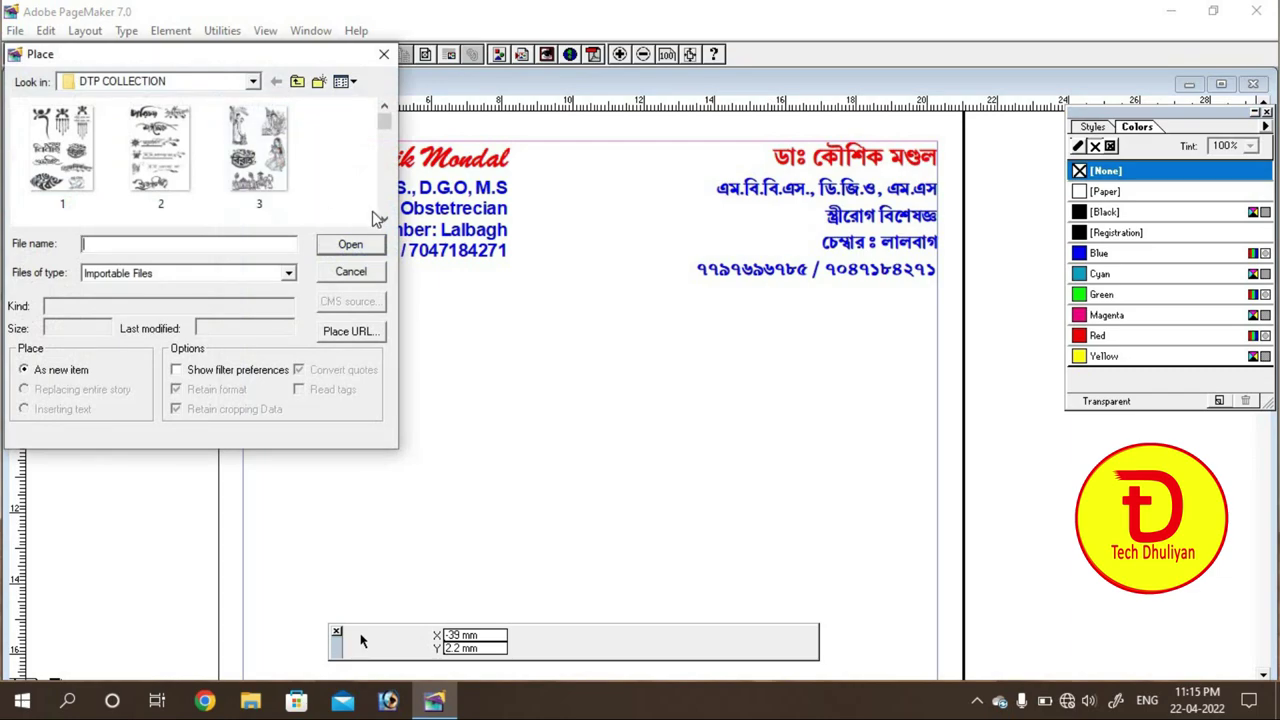
click(384, 221)
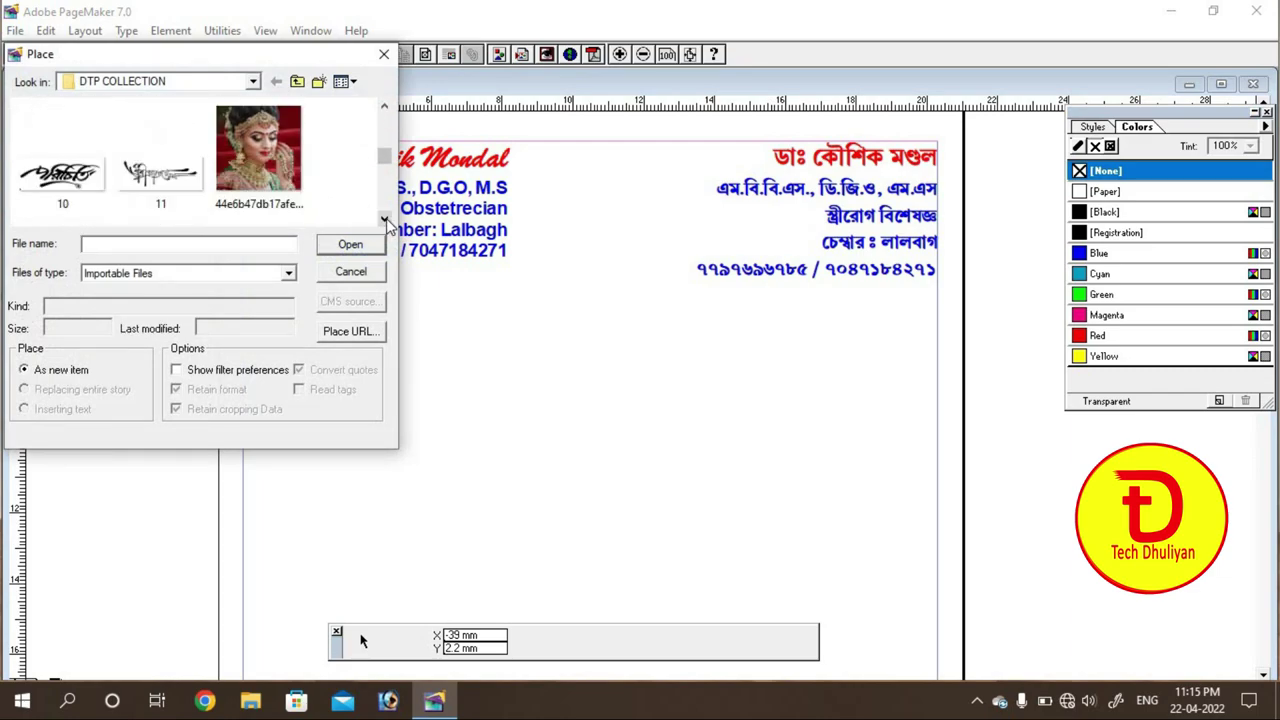
click(384, 221)
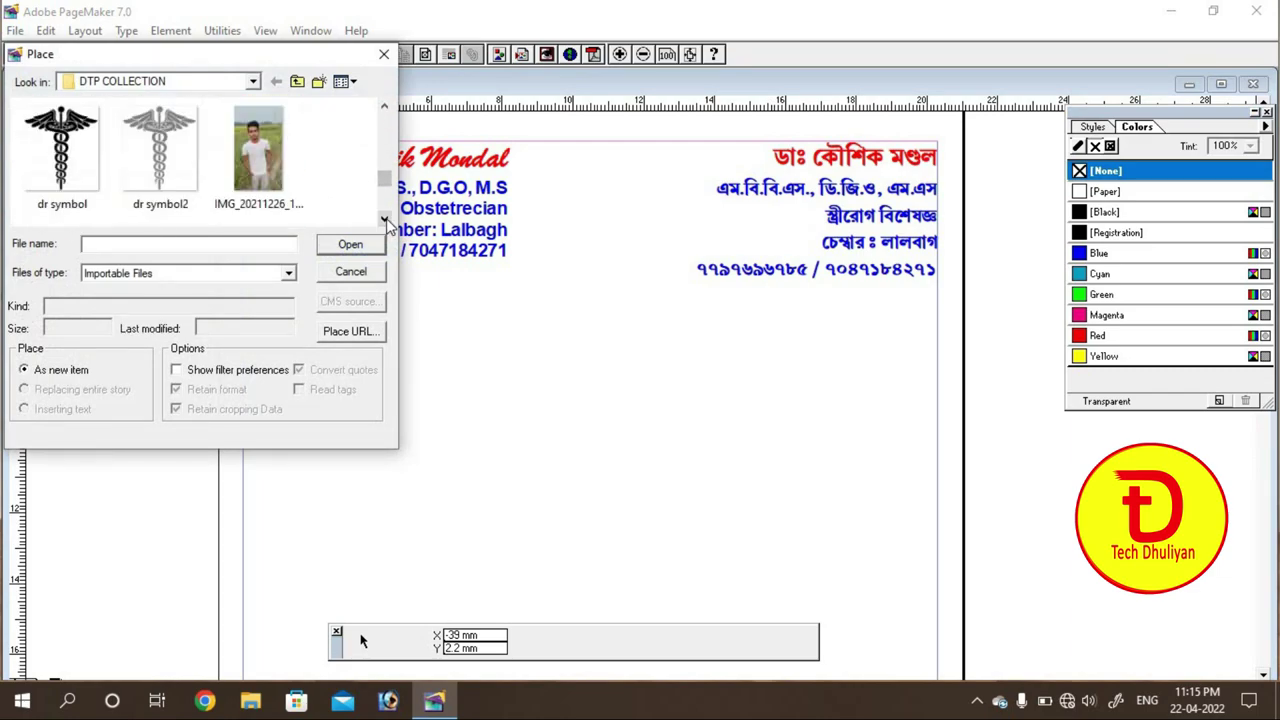
click(384, 105)
click(73, 148)
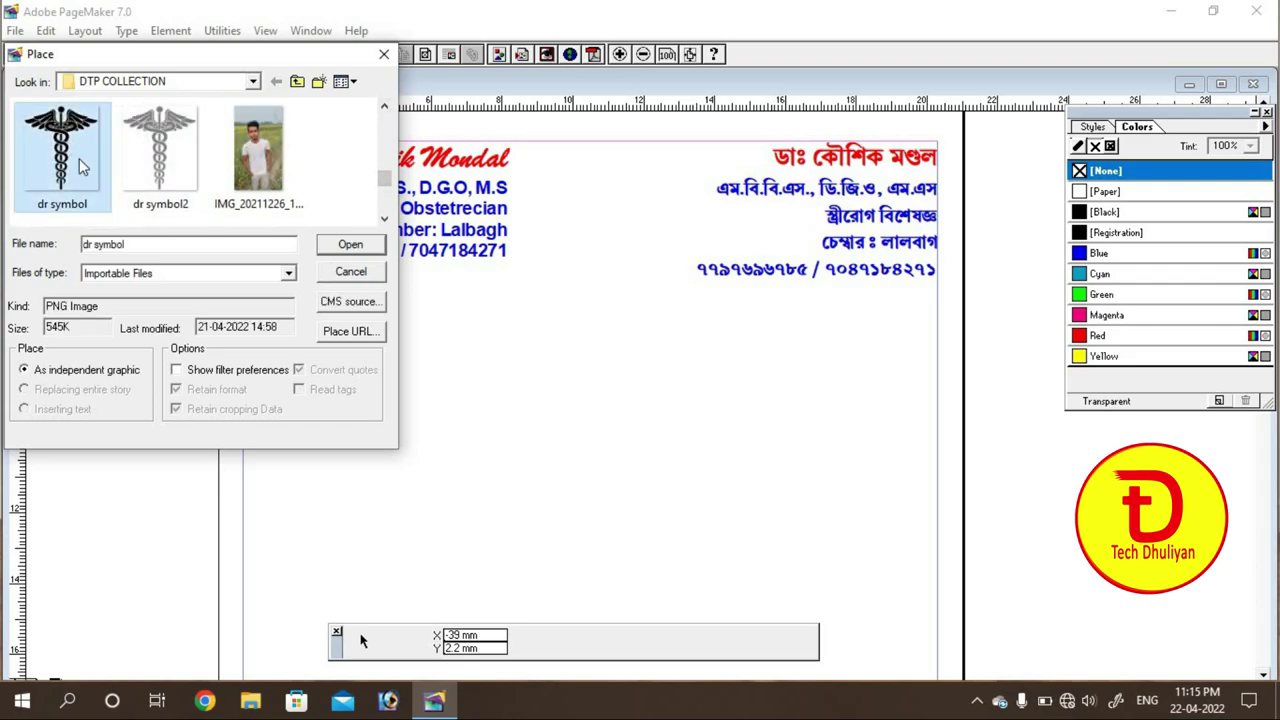
click(370, 248)
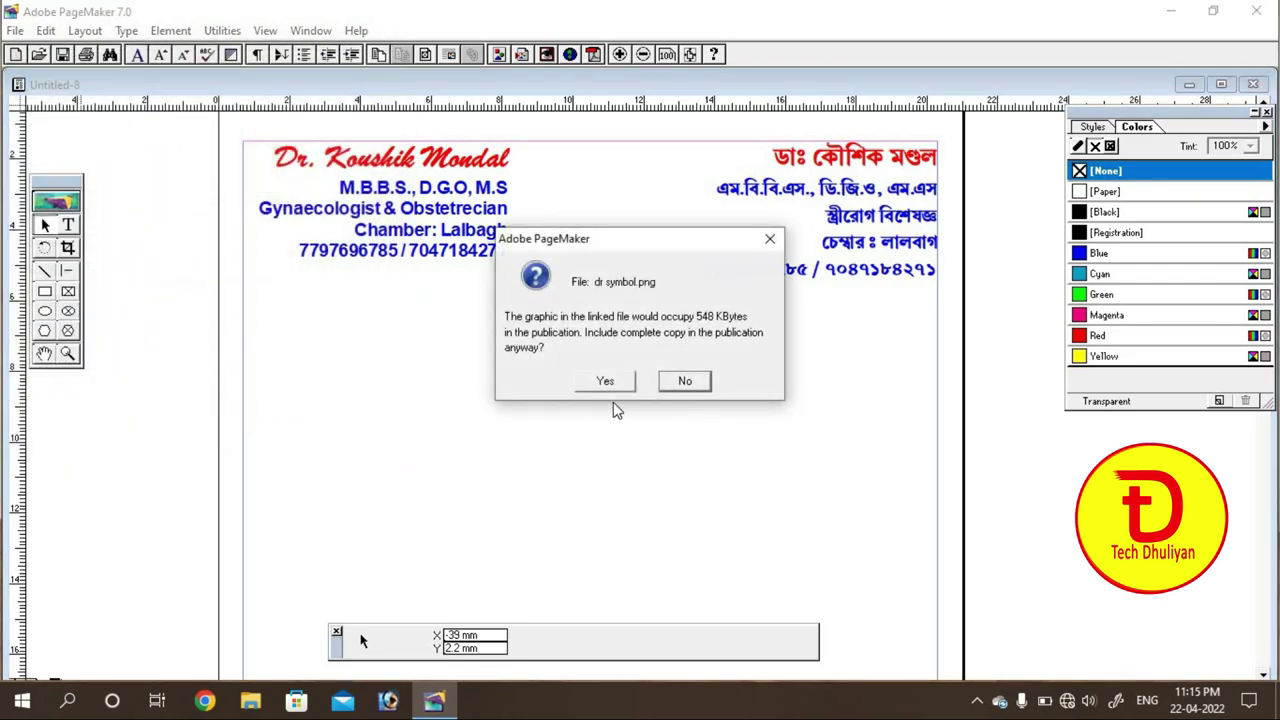
click(687, 382)
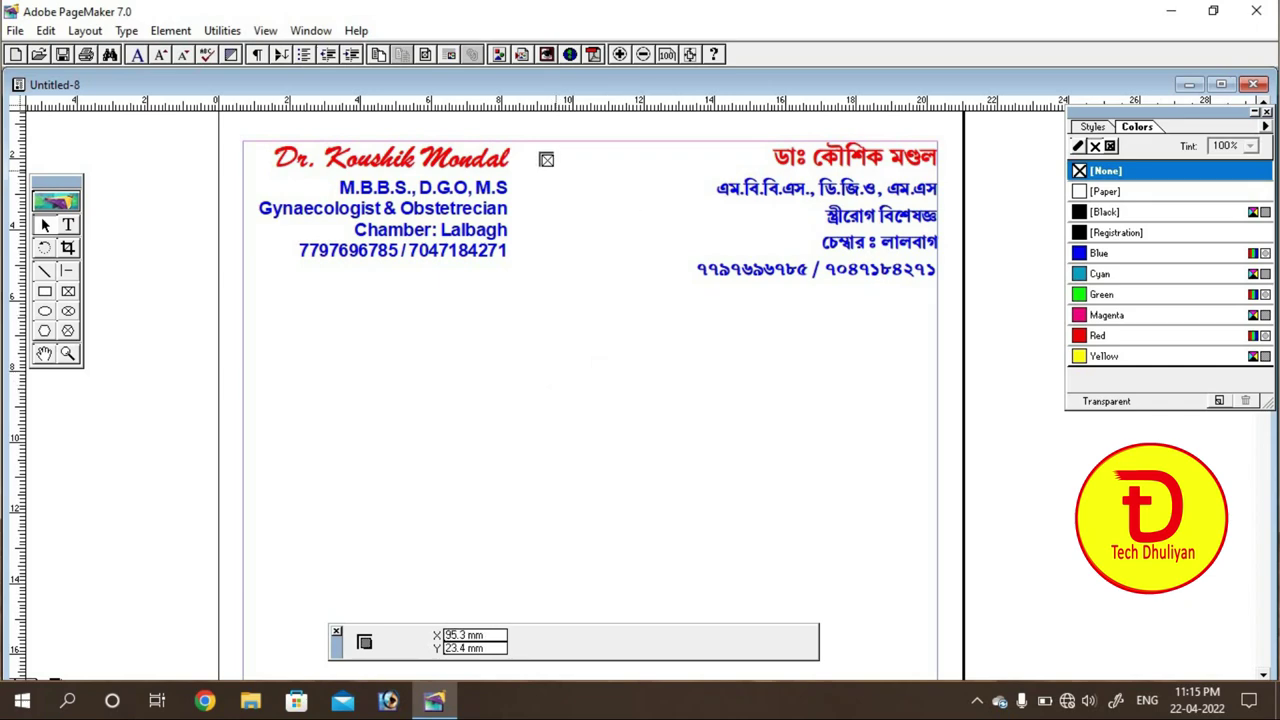
Step: Place the caduceus between the English and Bengali headers and shrink it to 34.3 × 38 mm
drag(517, 141, 652, 294)
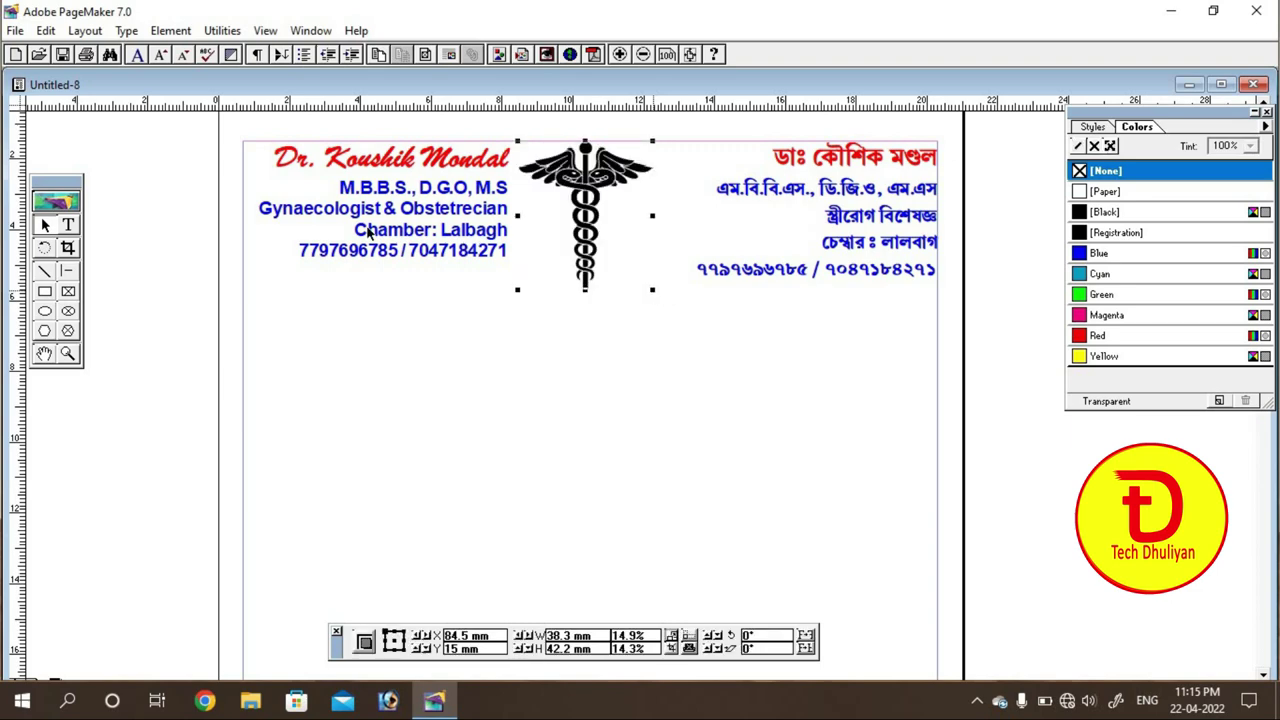
mouse_move(614, 205)
mouse_down()
mouse_move(632, 211)
mouse_move(614, 201)
mouse_up()
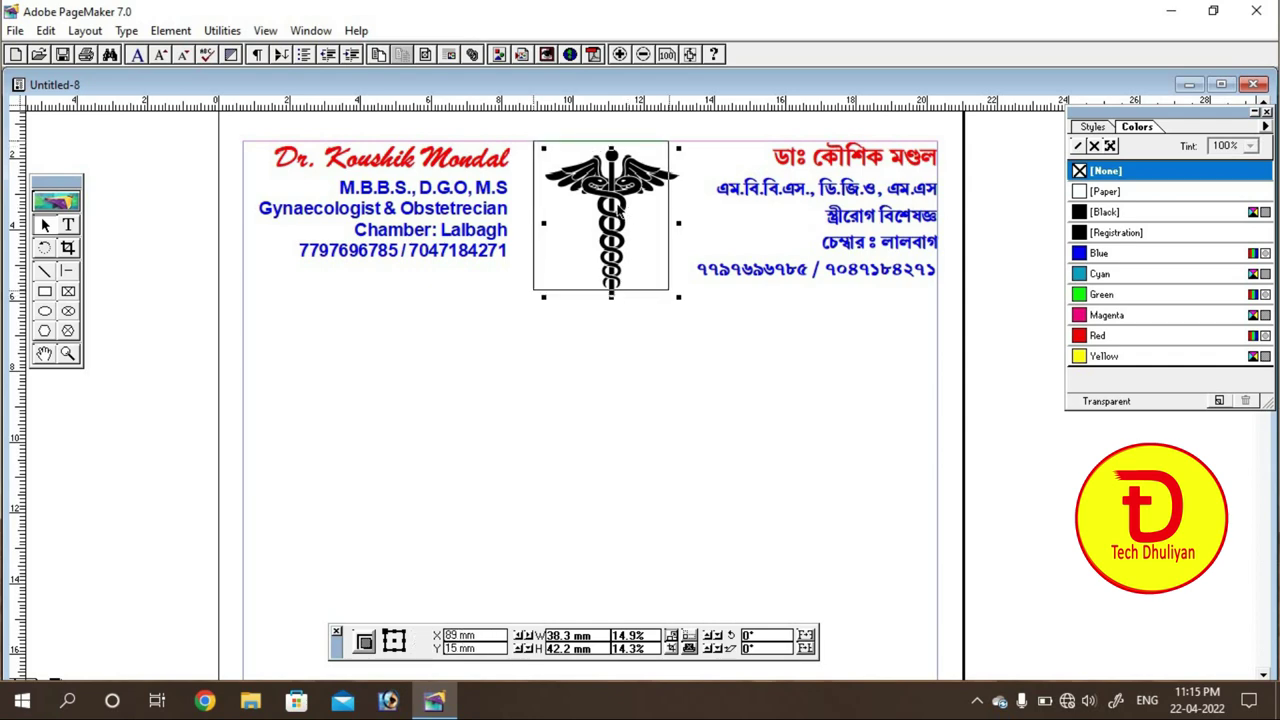
click(586, 375)
click(608, 285)
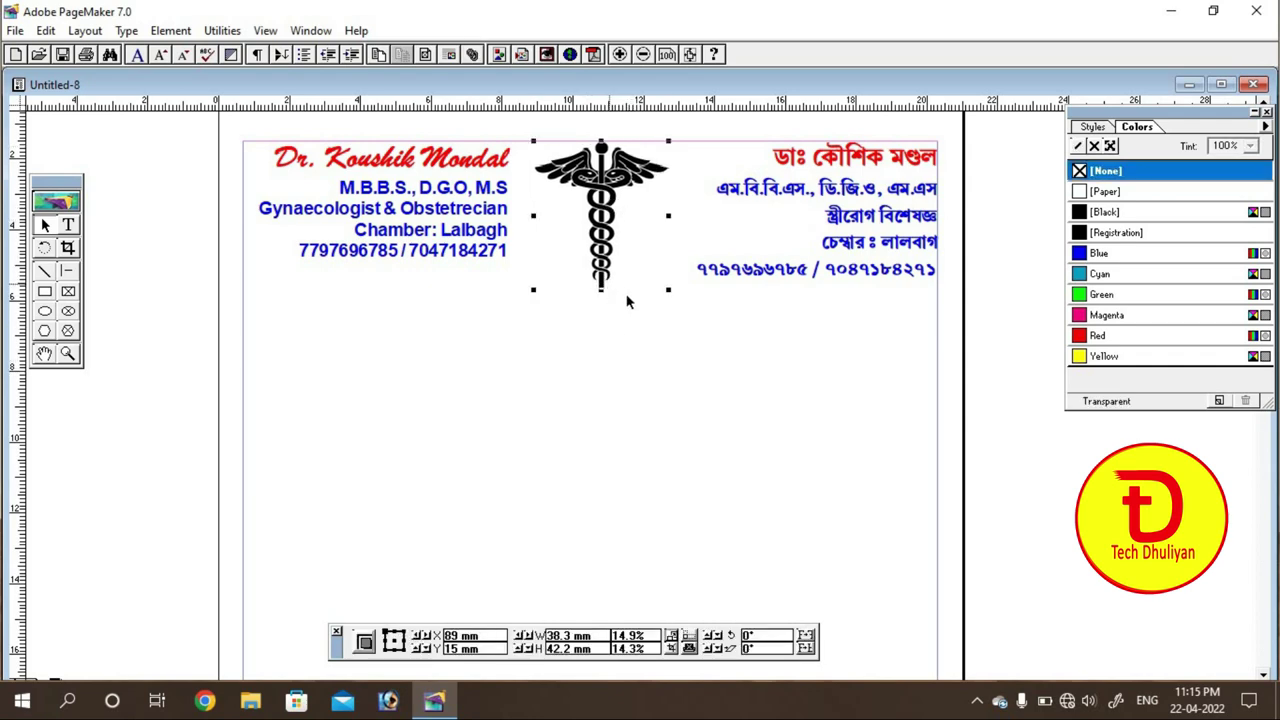
drag(666, 288, 621, 239)
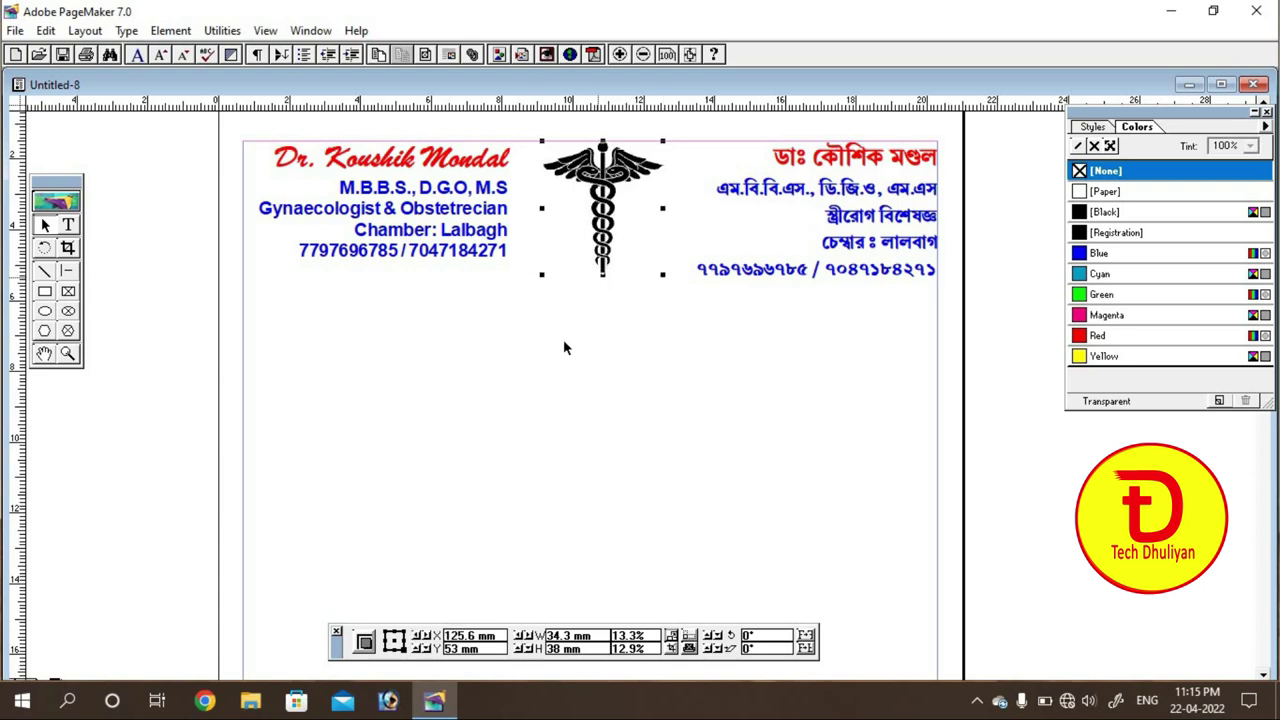
click(564, 347)
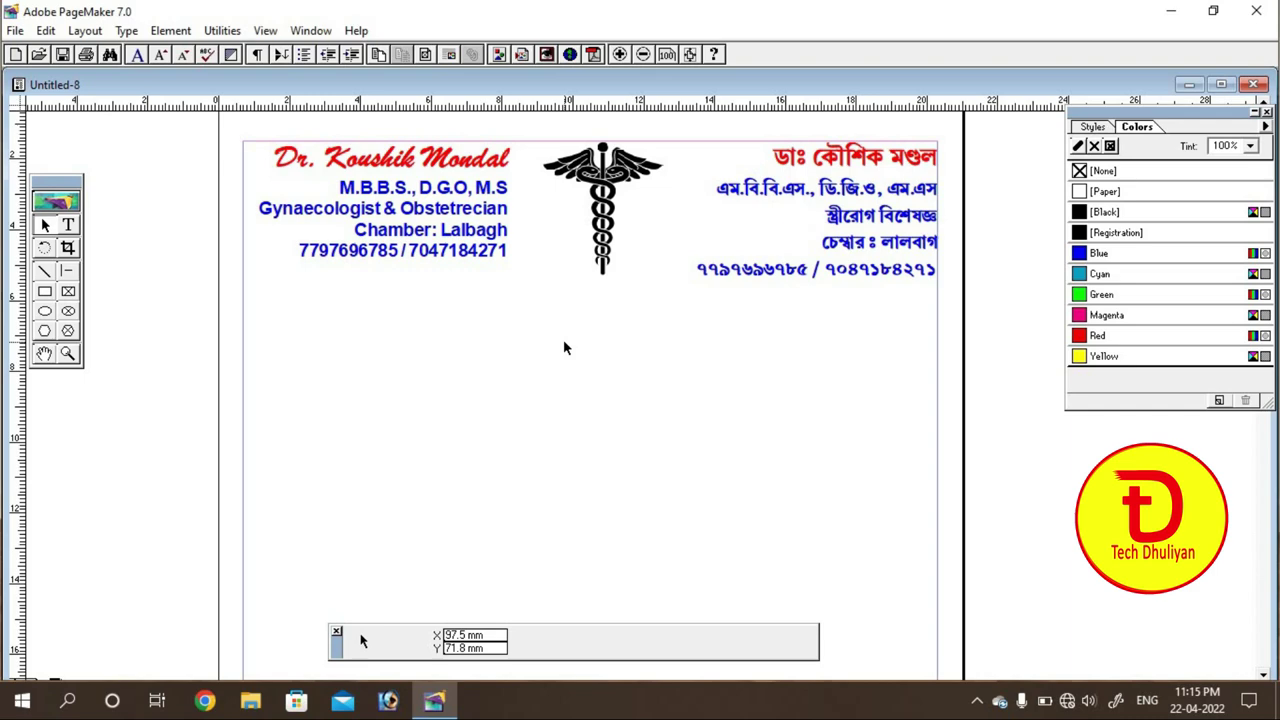
Step: Draw a 196 mm horizontal rule beneath the header and nudge it to Y 55 mm
key(ctrl+minus)
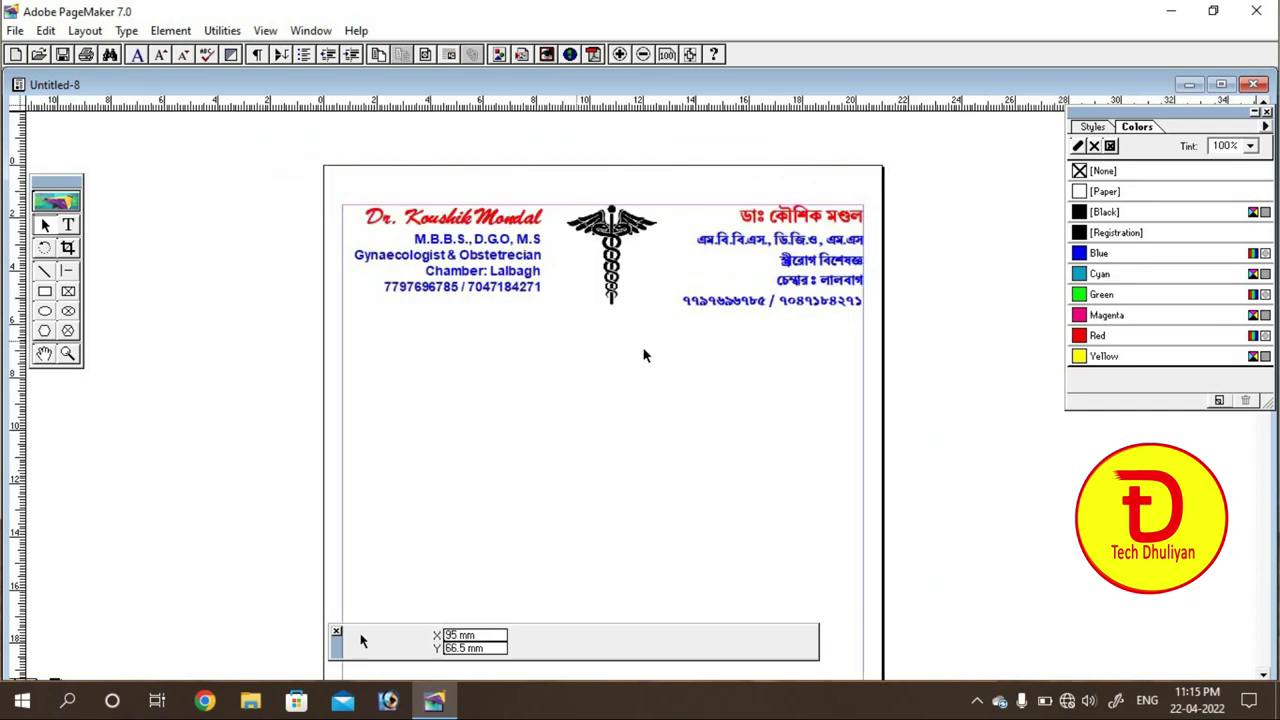
click(44, 353)
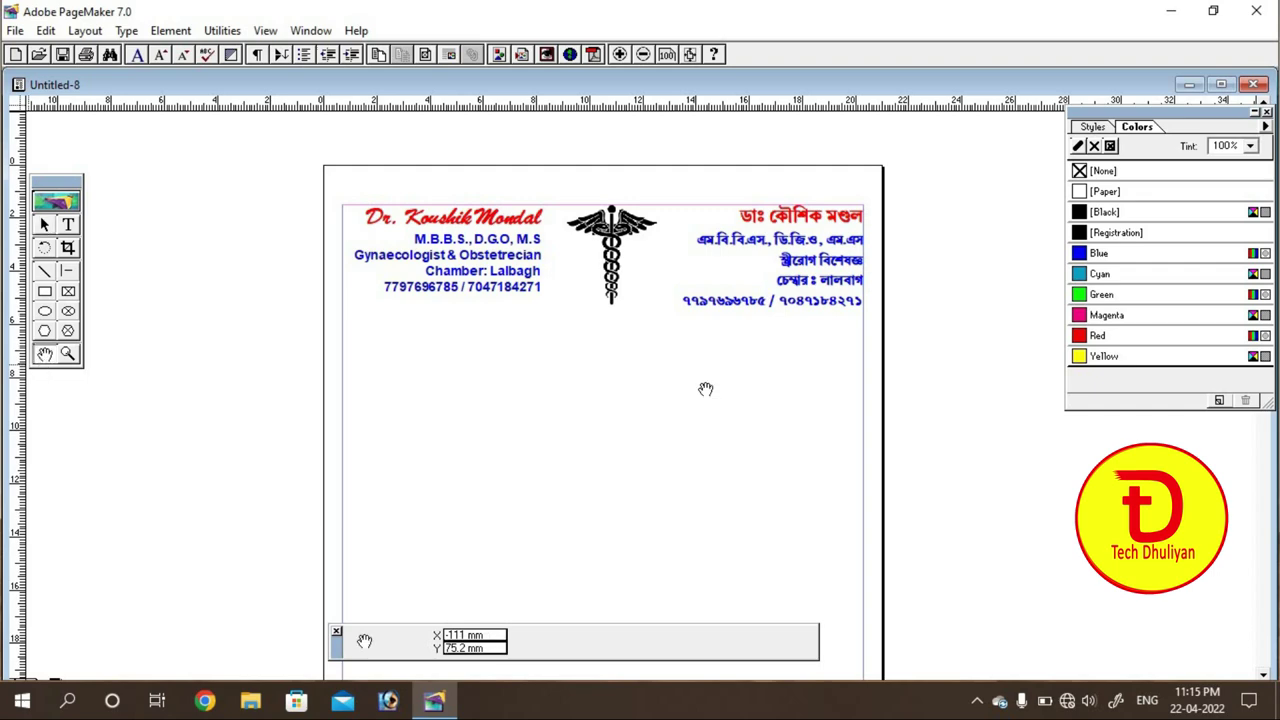
mouse_move(700, 391)
mouse_down()
mouse_move(697, 280)
mouse_move(702, 310)
mouse_move(709, 262)
mouse_move(697, 478)
mouse_move(691, 374)
mouse_up()
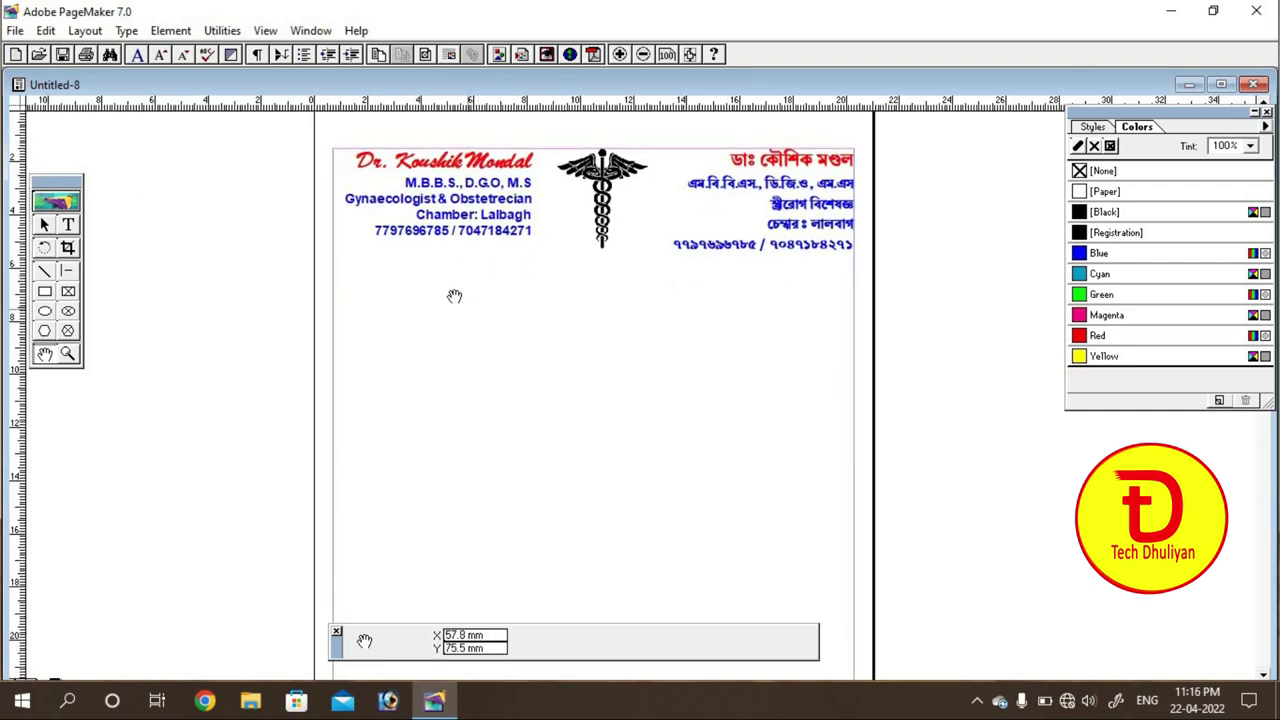
click(66, 272)
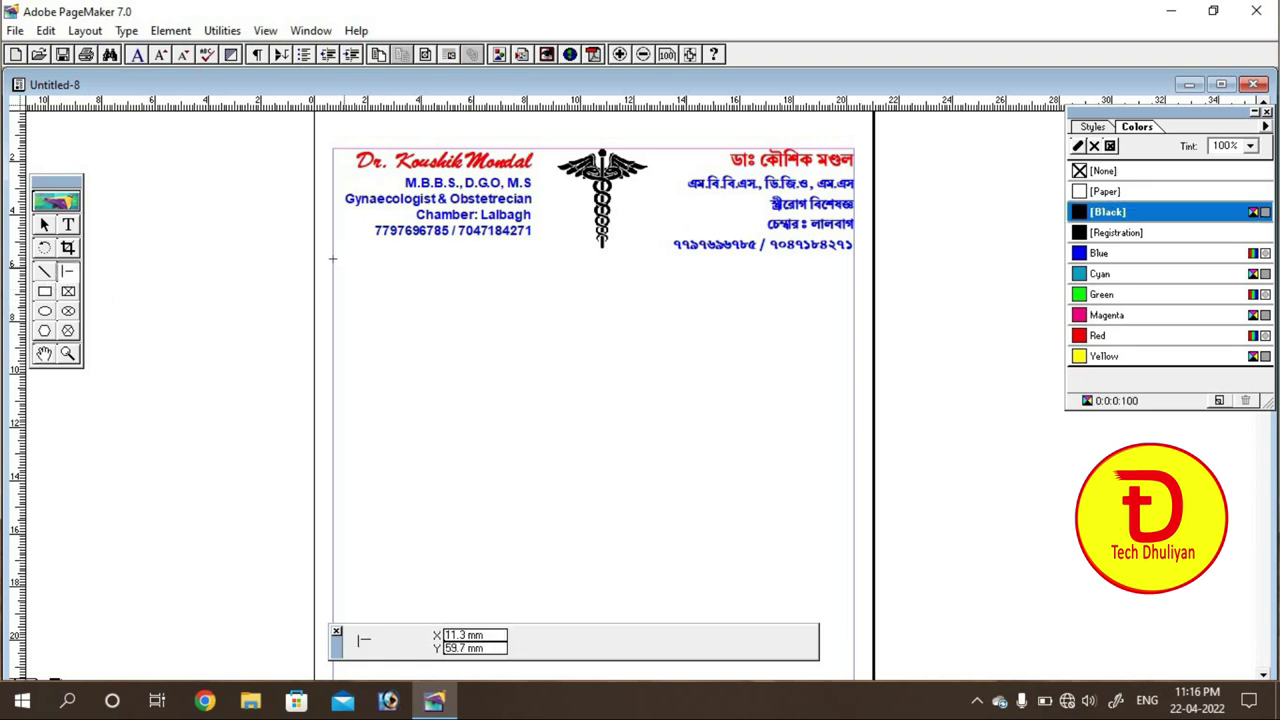
drag(333, 252, 400, 252)
drag(604, 255, 854, 258)
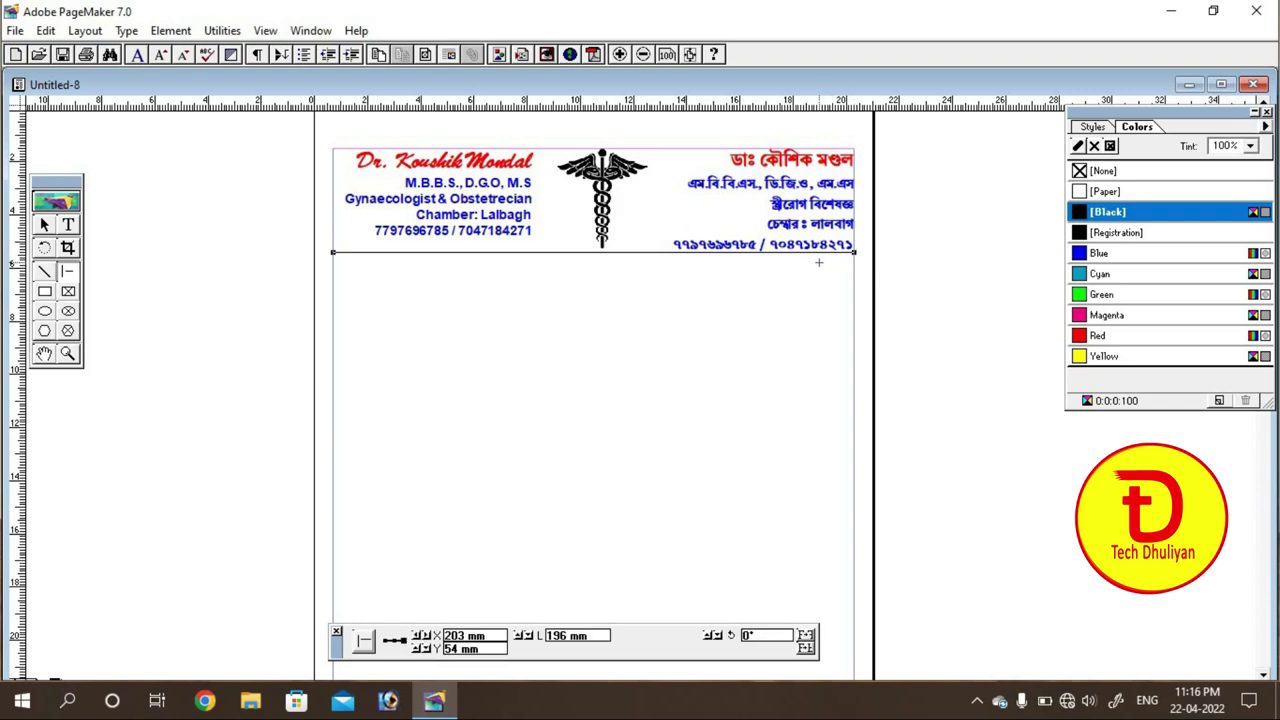
click(44, 224)
click(191, 270)
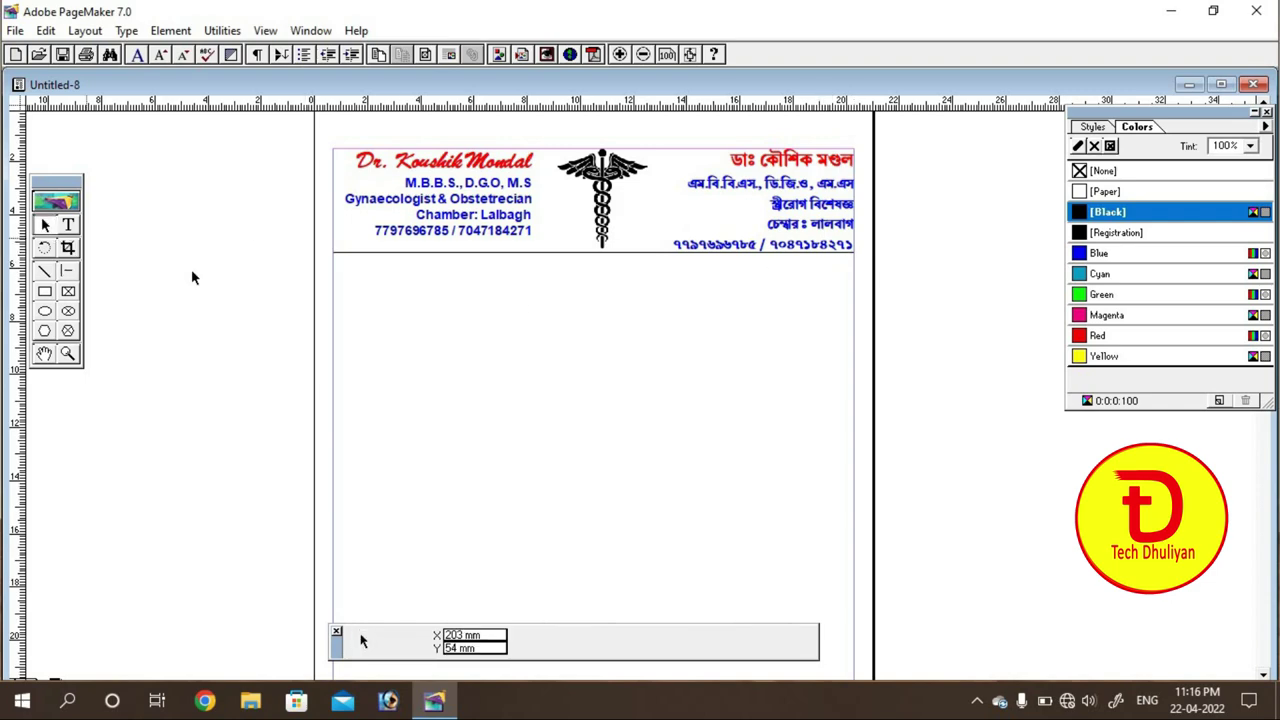
click(544, 253)
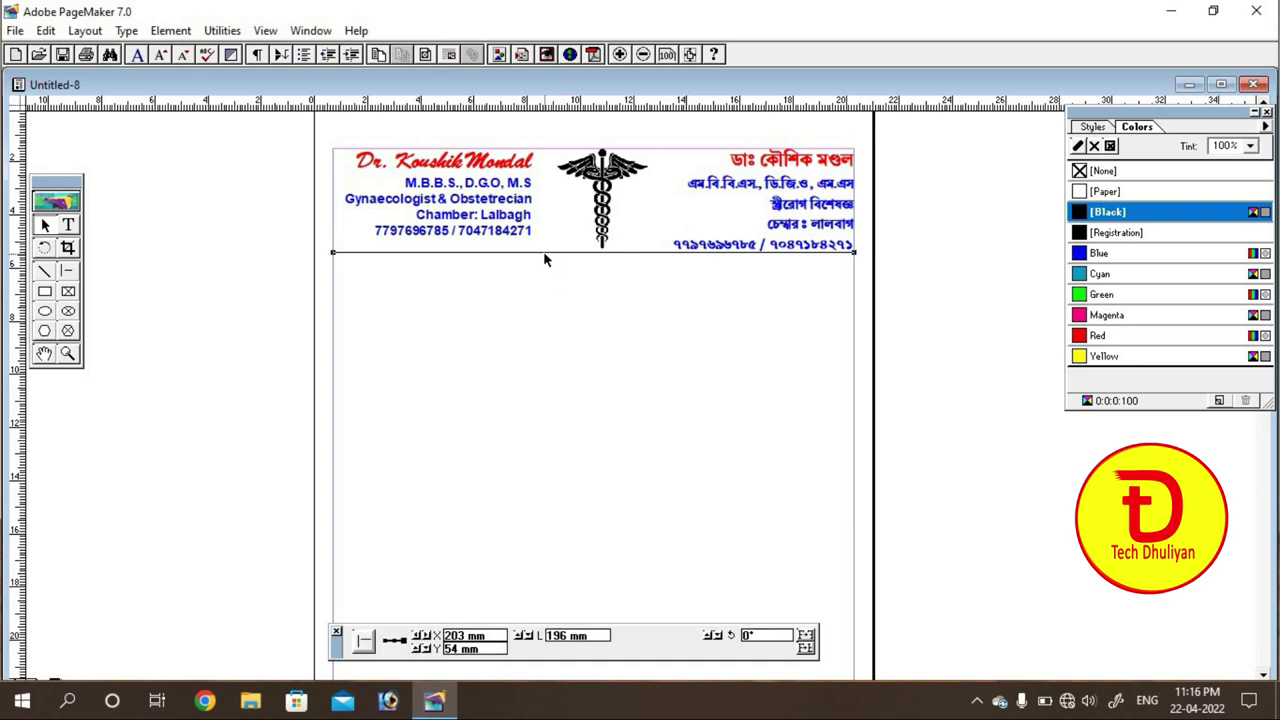
drag(544, 254, 544, 257)
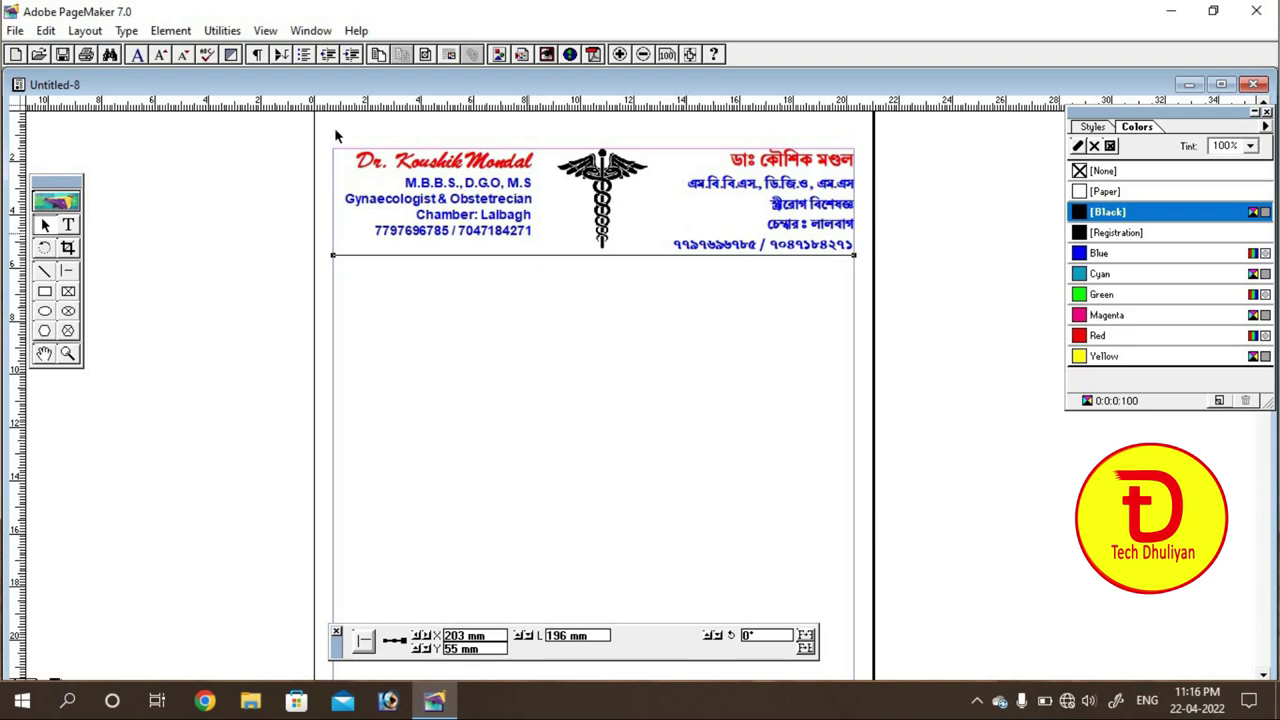
Step: Give the header rule a 5 pt double-line stroke coloured Blue
click(160, 36)
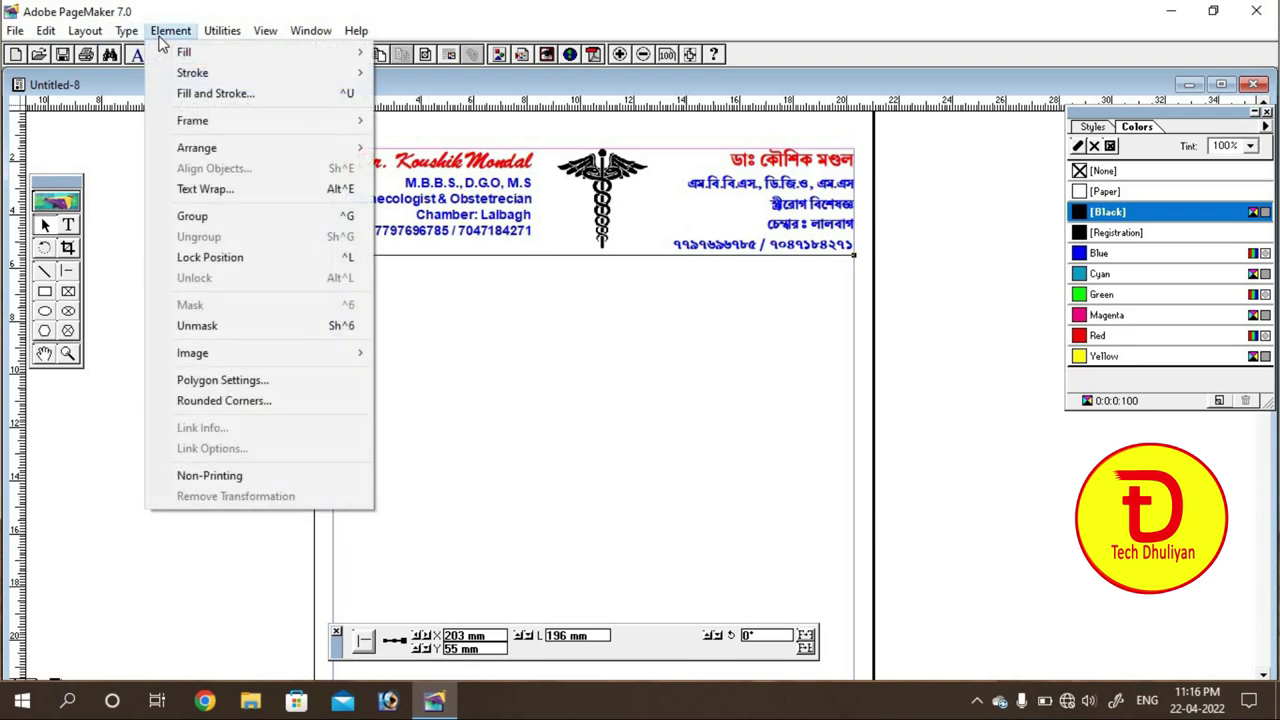
mouse_move(224, 71)
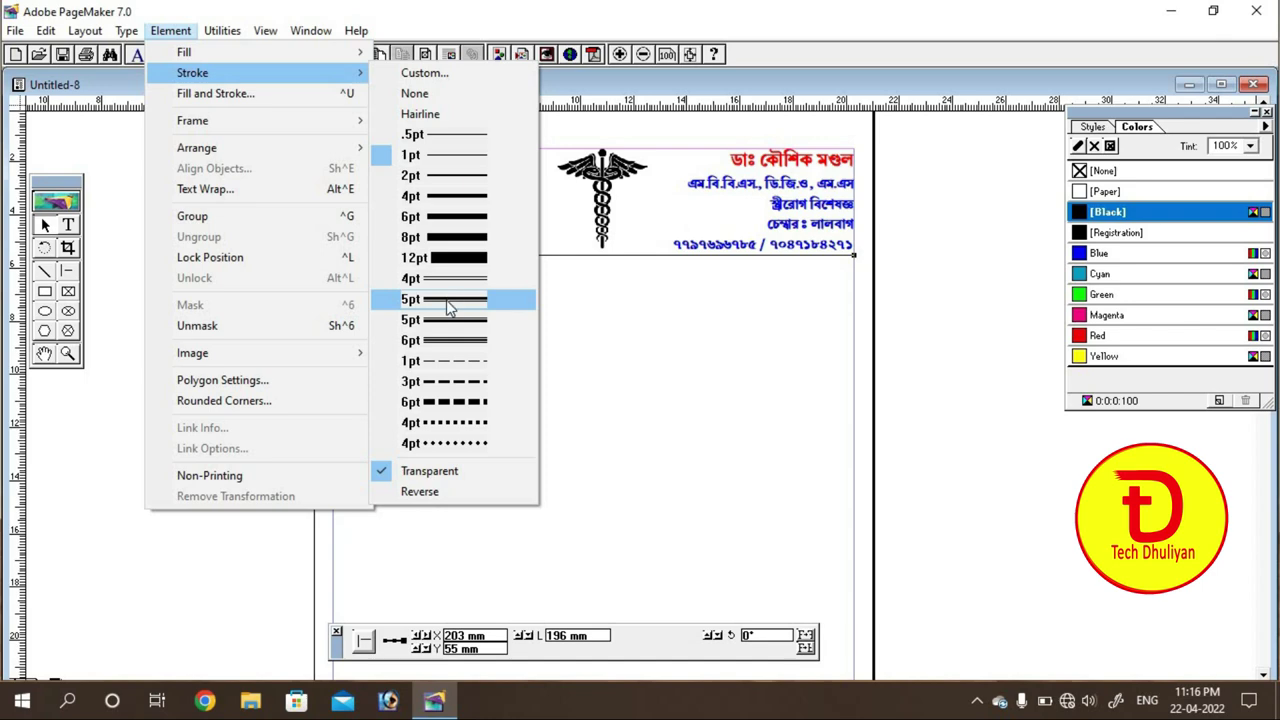
click(449, 300)
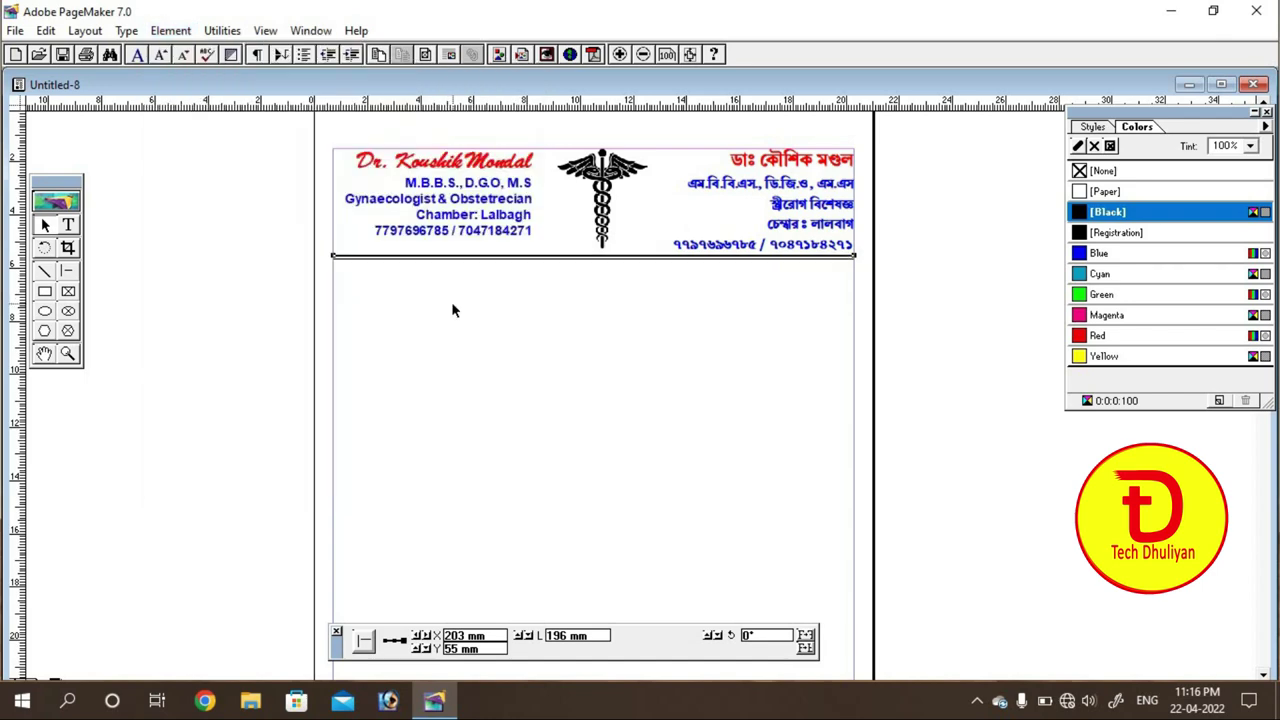
click(452, 311)
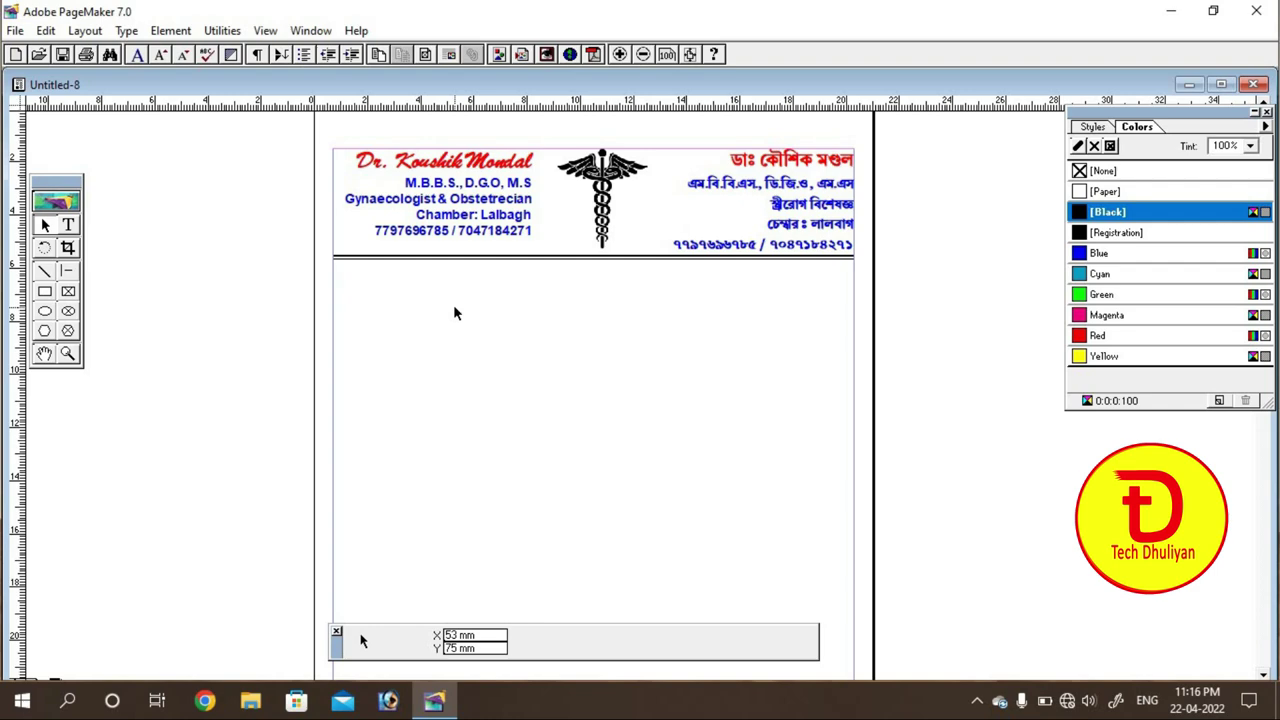
click(461, 258)
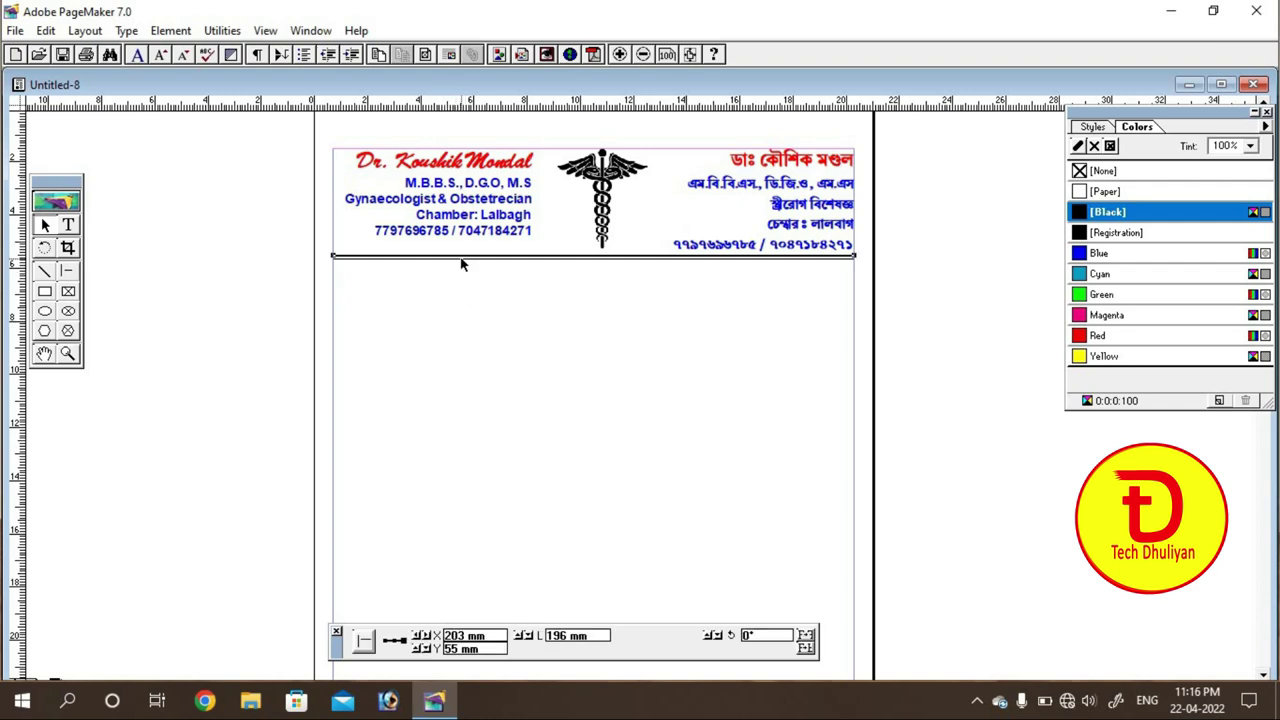
click(1093, 256)
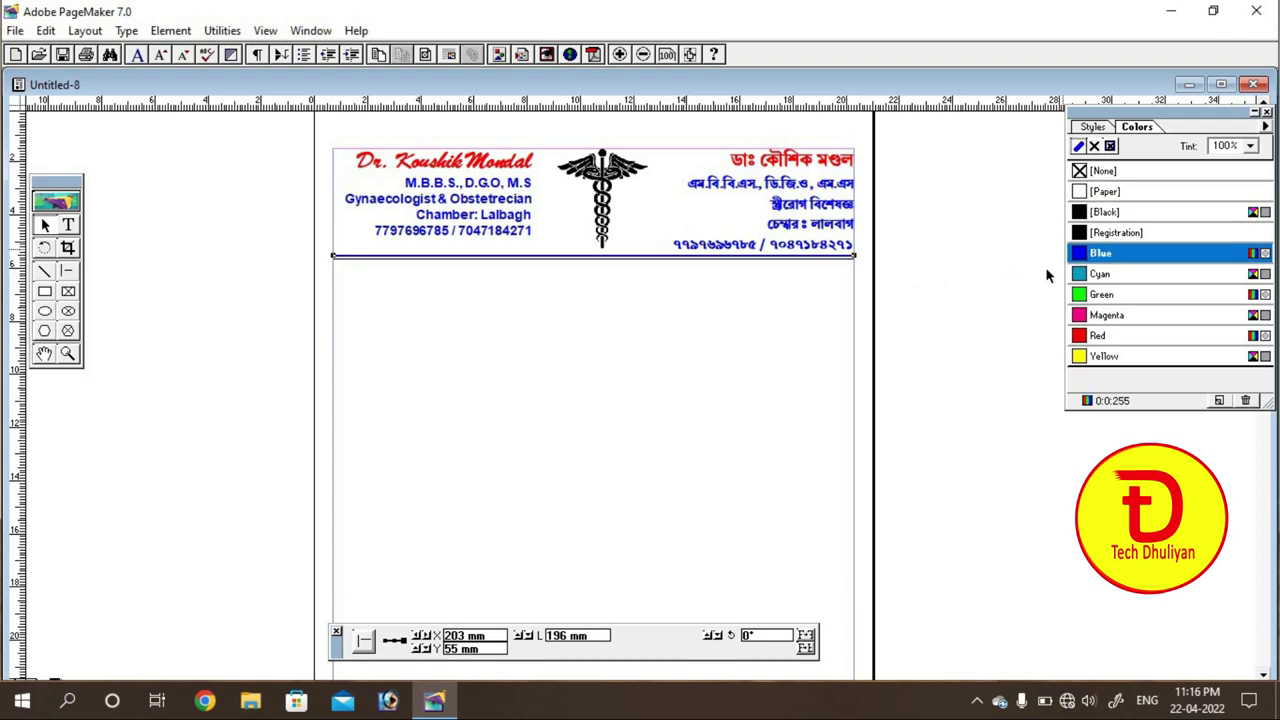
click(664, 421)
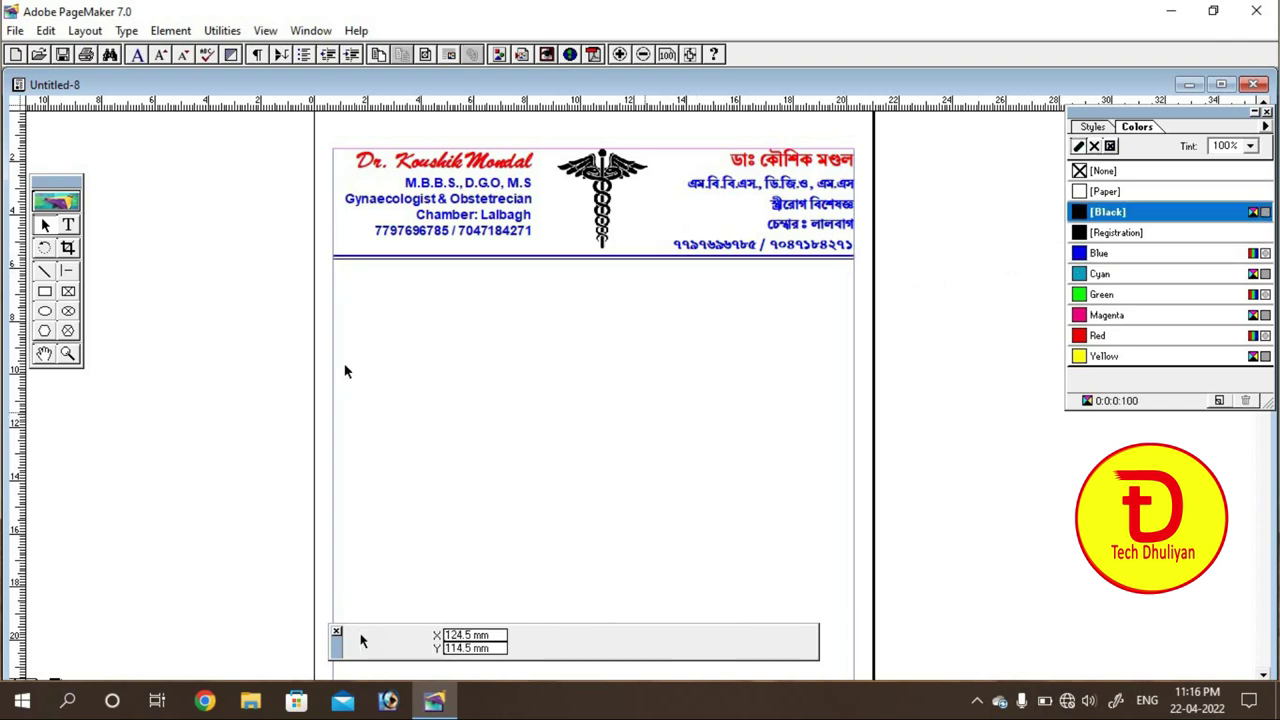
Step: Create a text frame below the rule and set 'Name' to 18 pt Monotype Corsiva
click(68, 225)
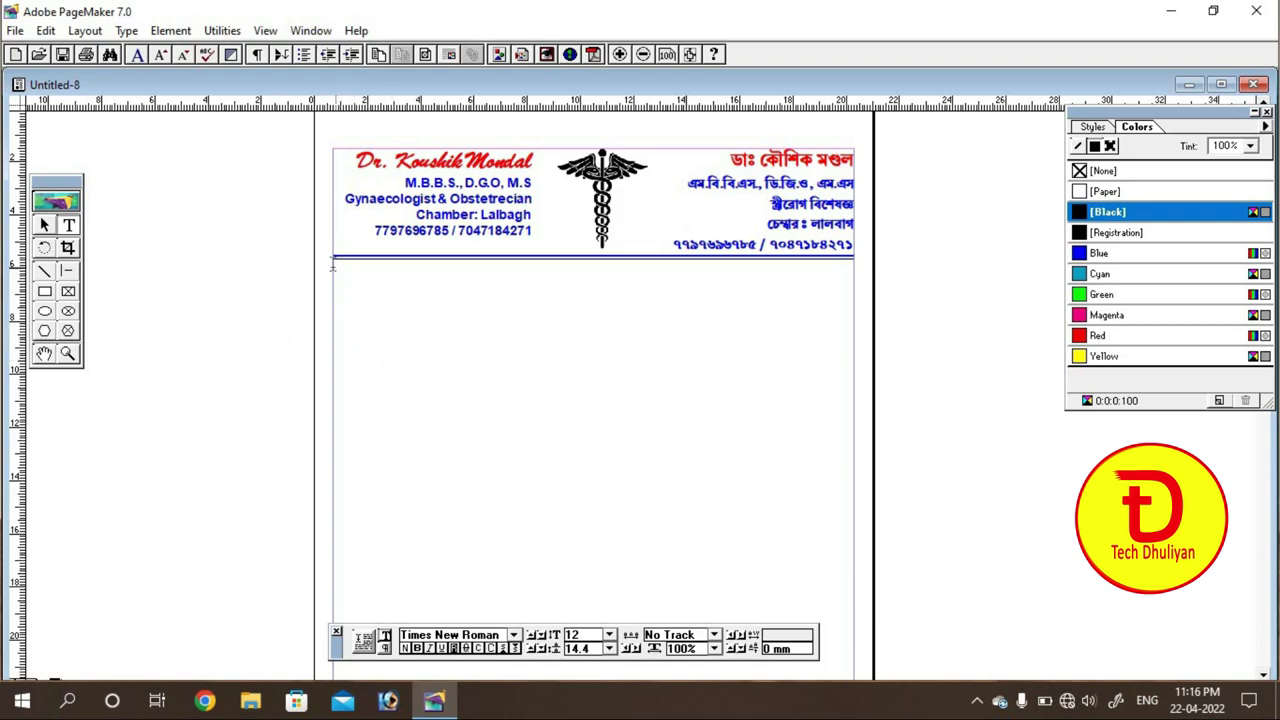
drag(338, 267, 853, 315)
drag(338, 272, 390, 277)
click(609, 637)
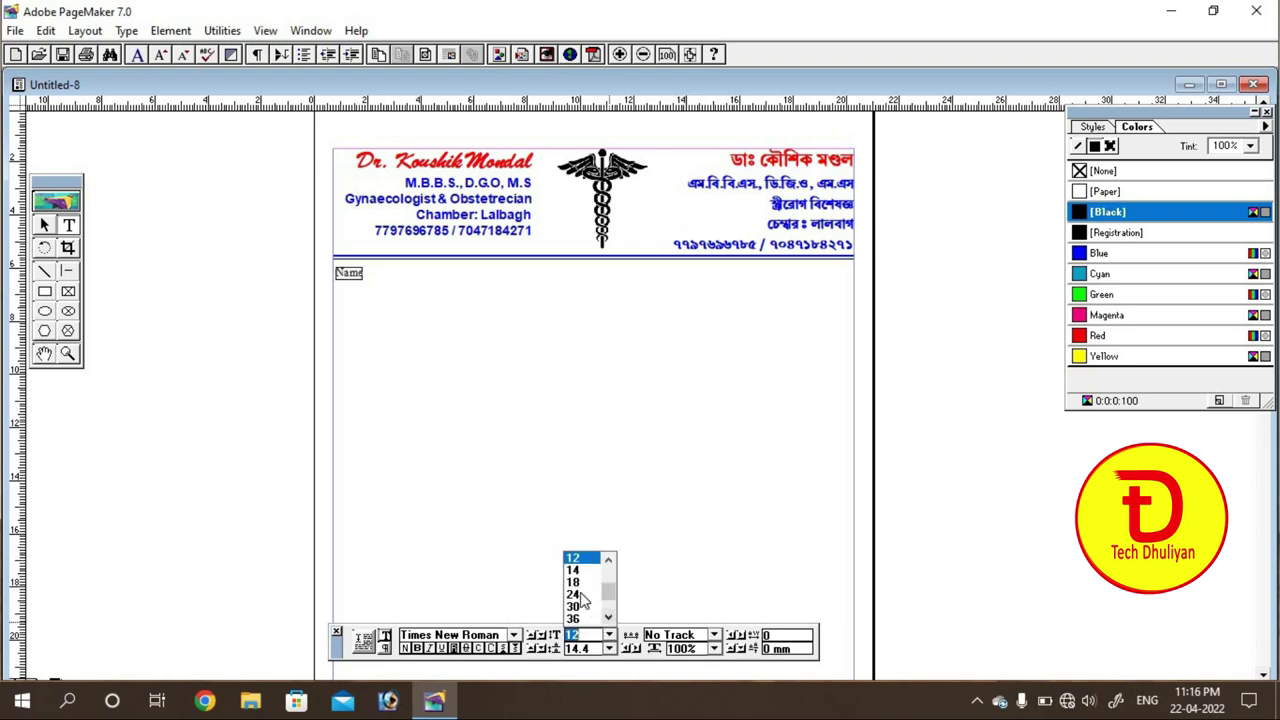
click(576, 580)
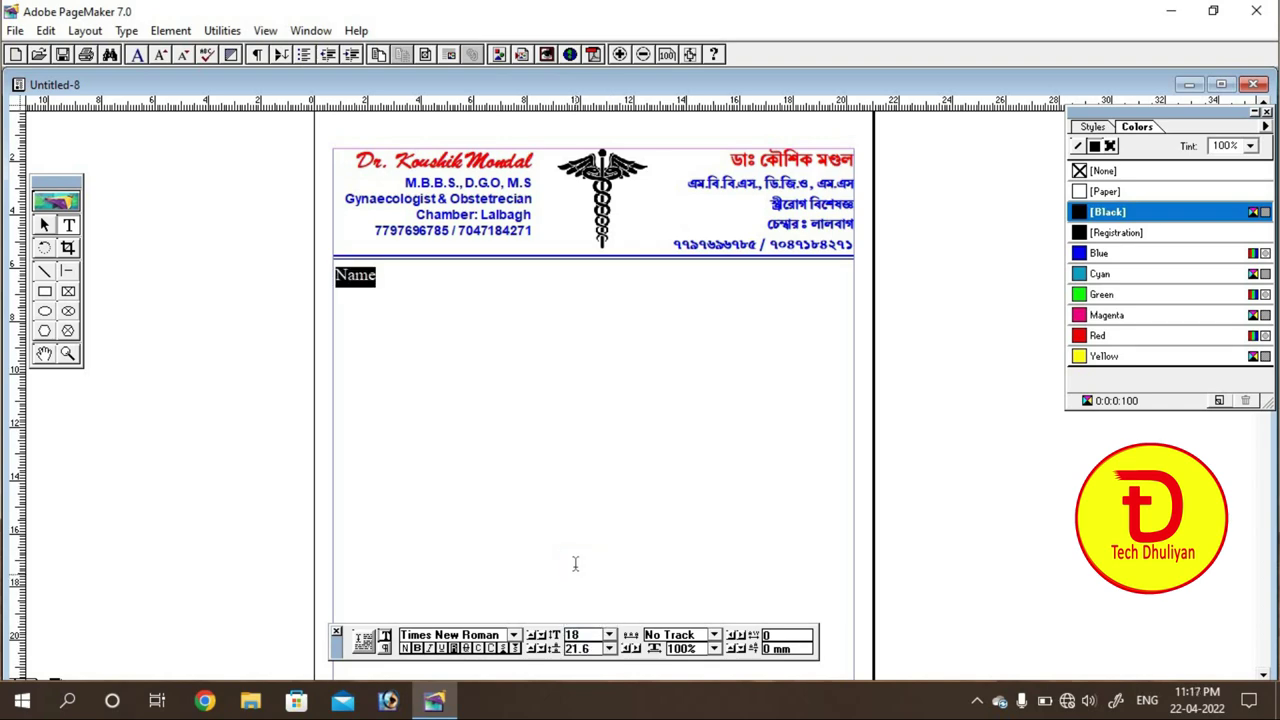
click(513, 635)
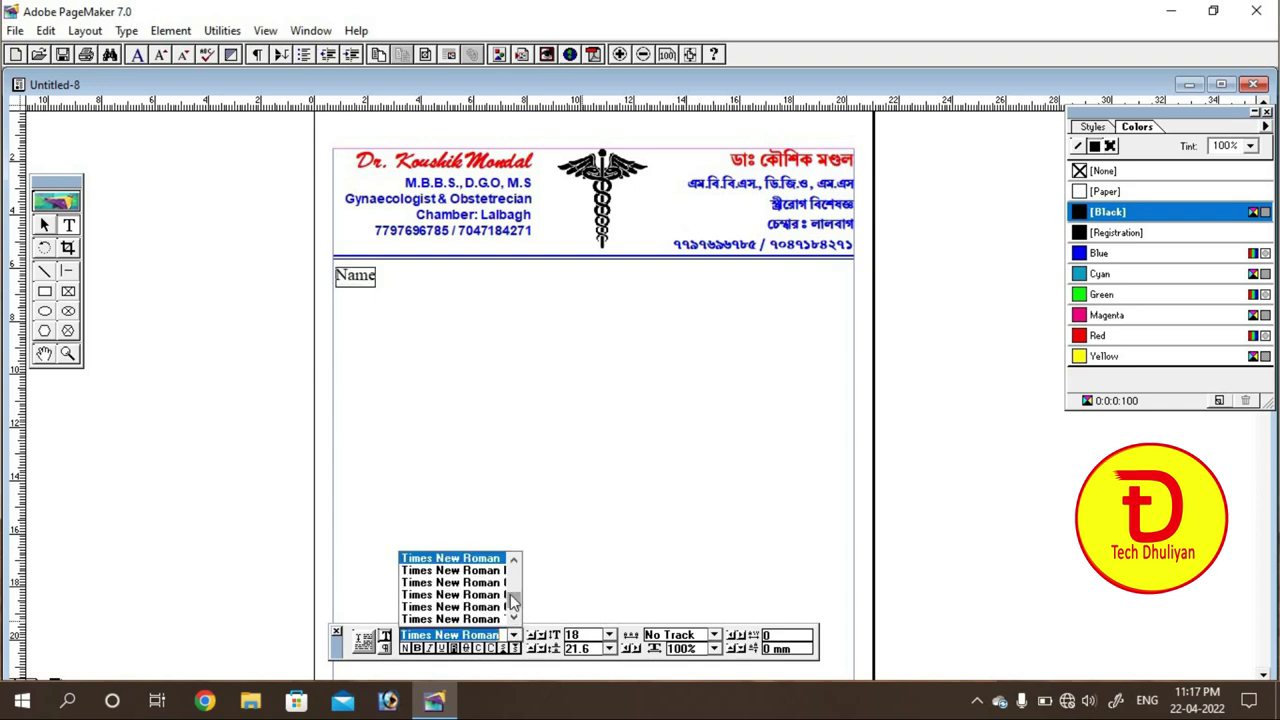
drag(513, 600, 512, 591)
drag(512, 592, 471, 612)
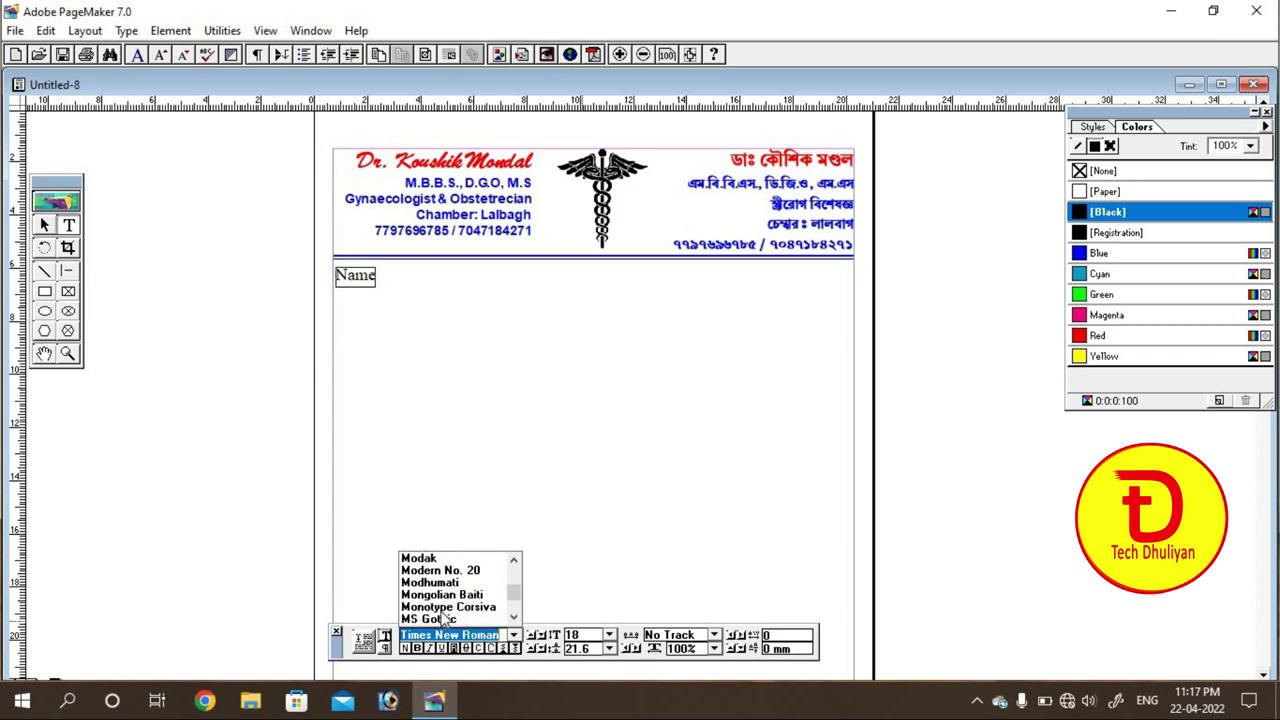
click(455, 607)
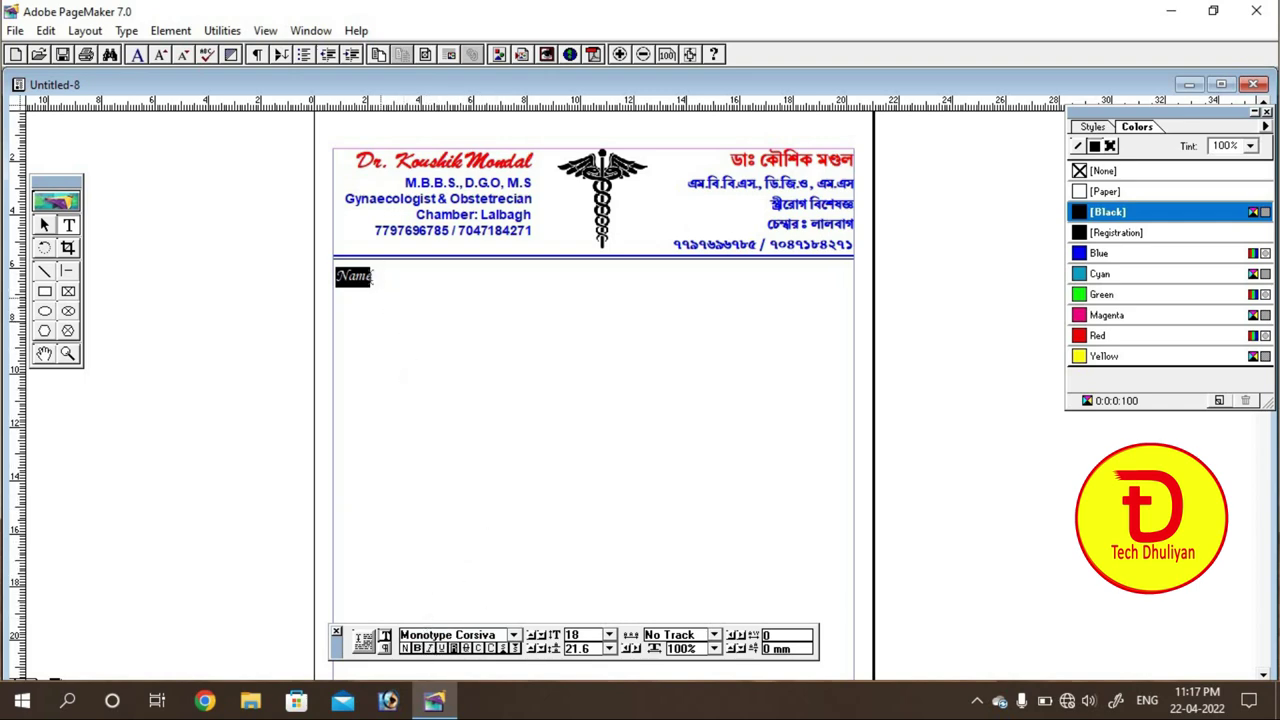
click(388, 302)
Step: Type the dotted fill-in line 'Name.......', 'Age.......' and 'Date.......' after it
click(340, 277)
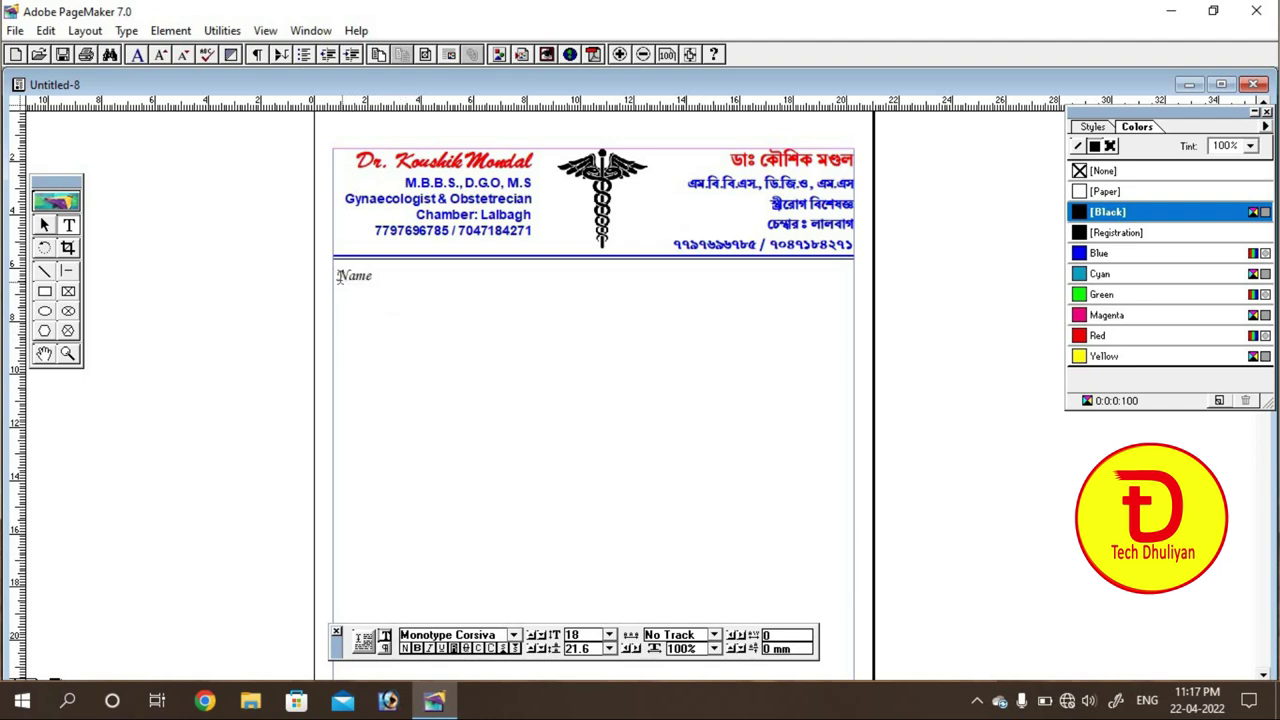
double_click(391, 277)
click(386, 279)
key(ctrl+1)
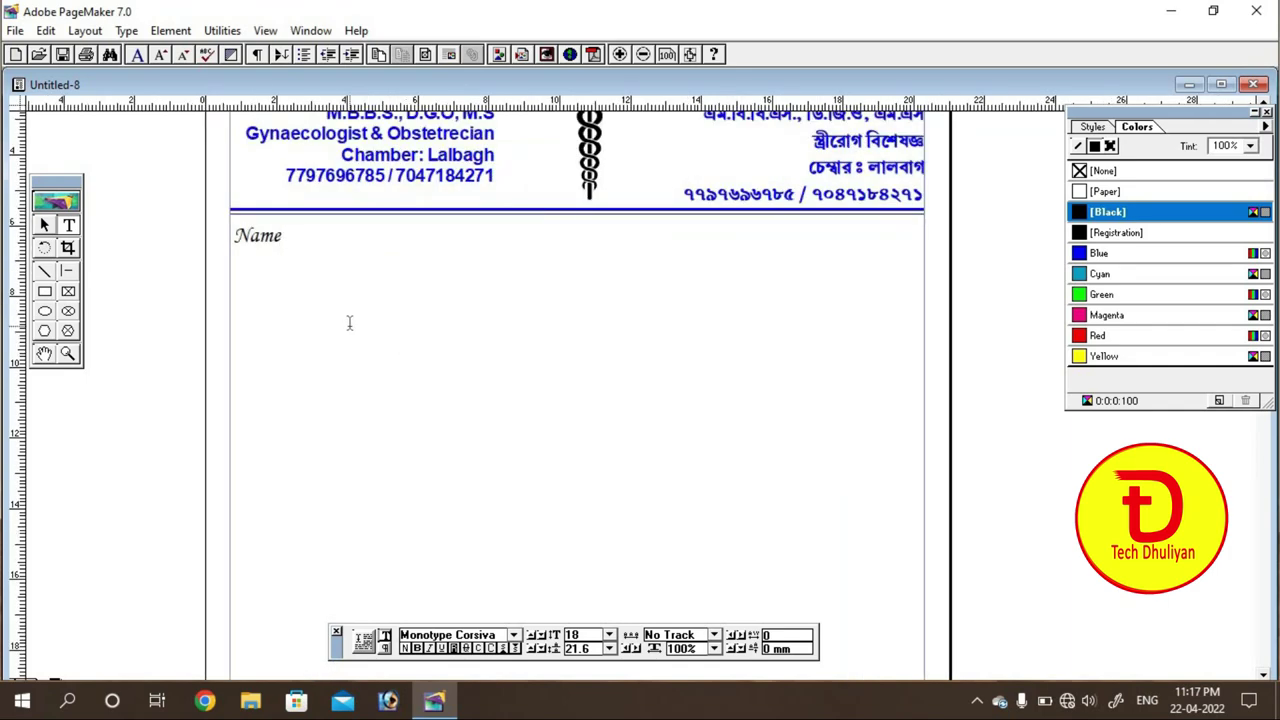
click(44, 354)
drag(357, 277, 369, 338)
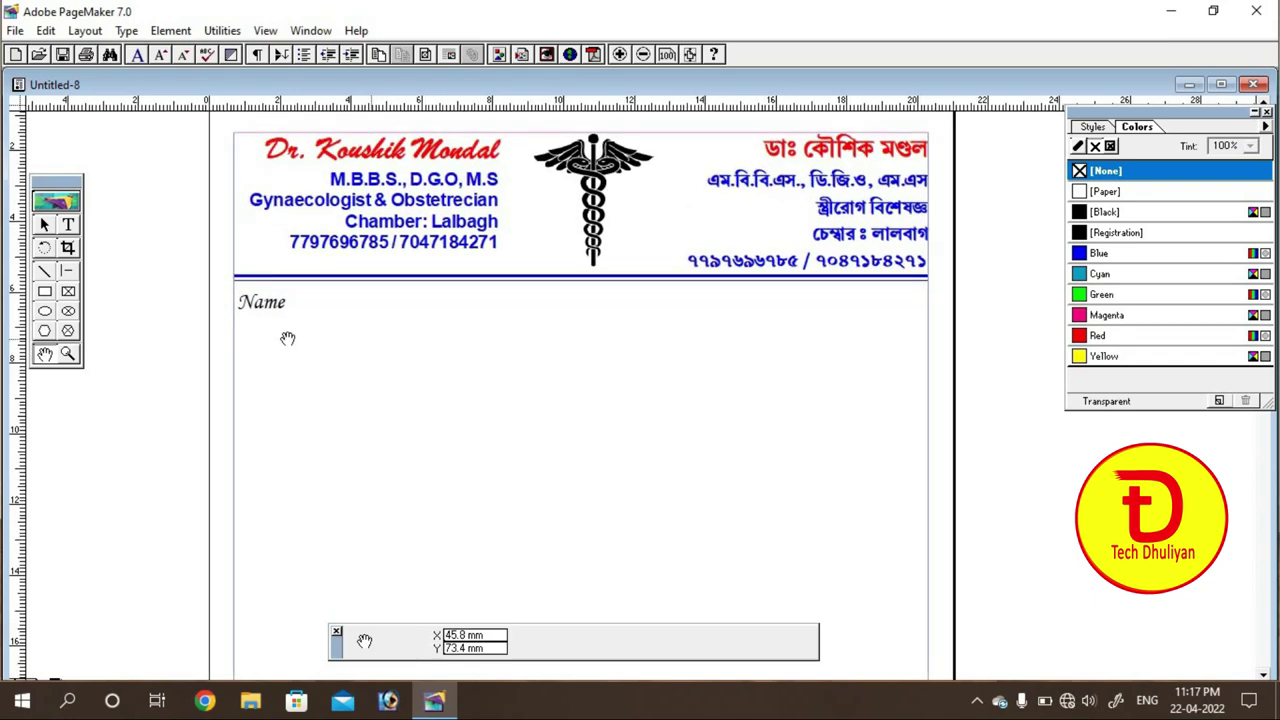
click(68, 225)
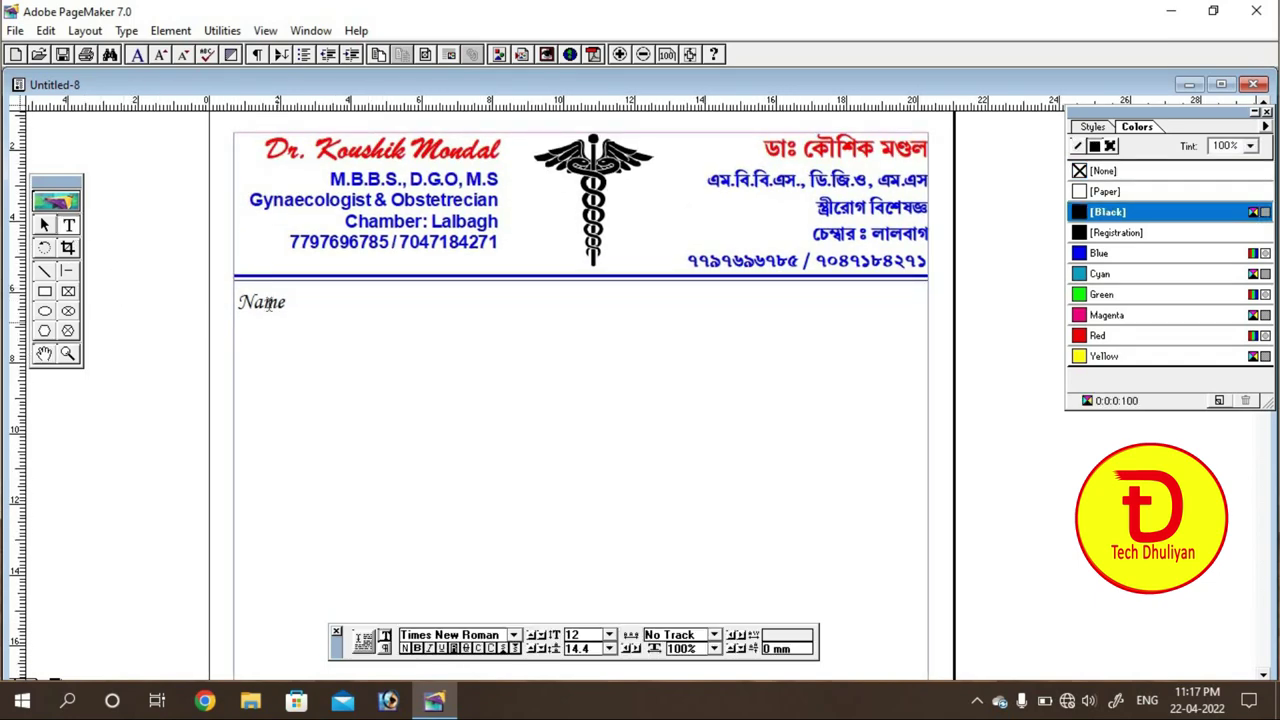
click(297, 343)
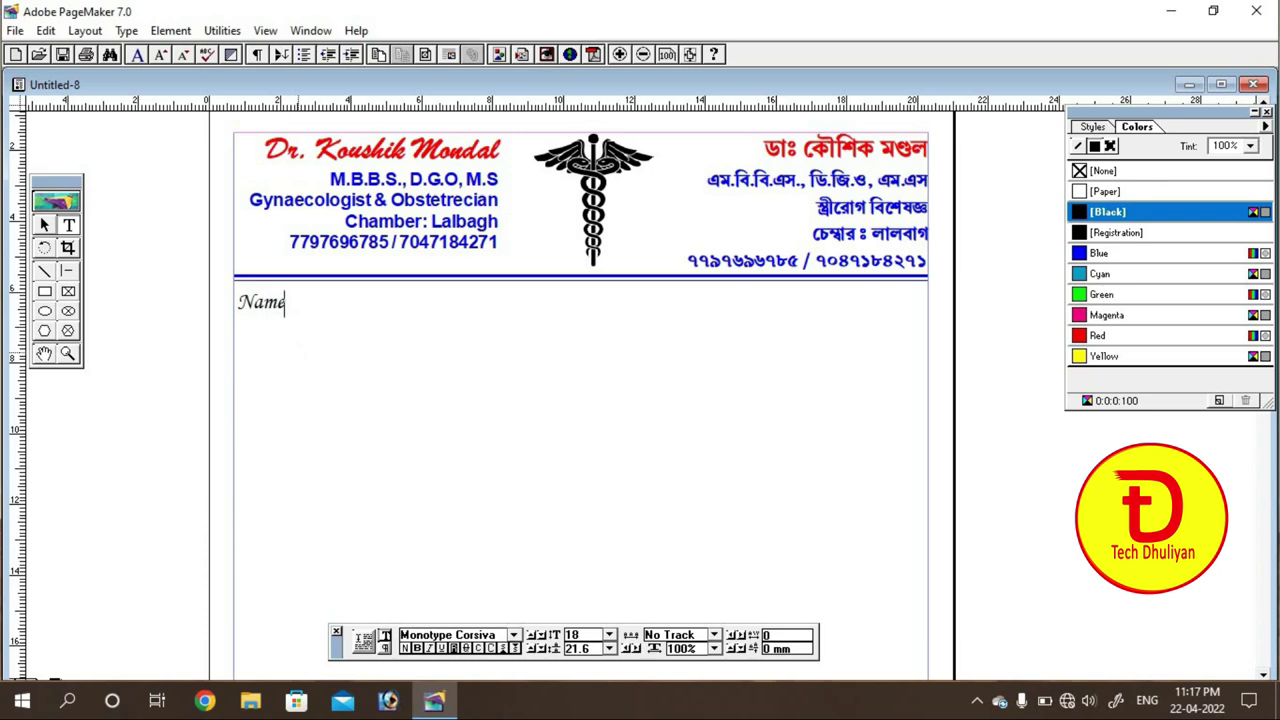
text(Name........................................)
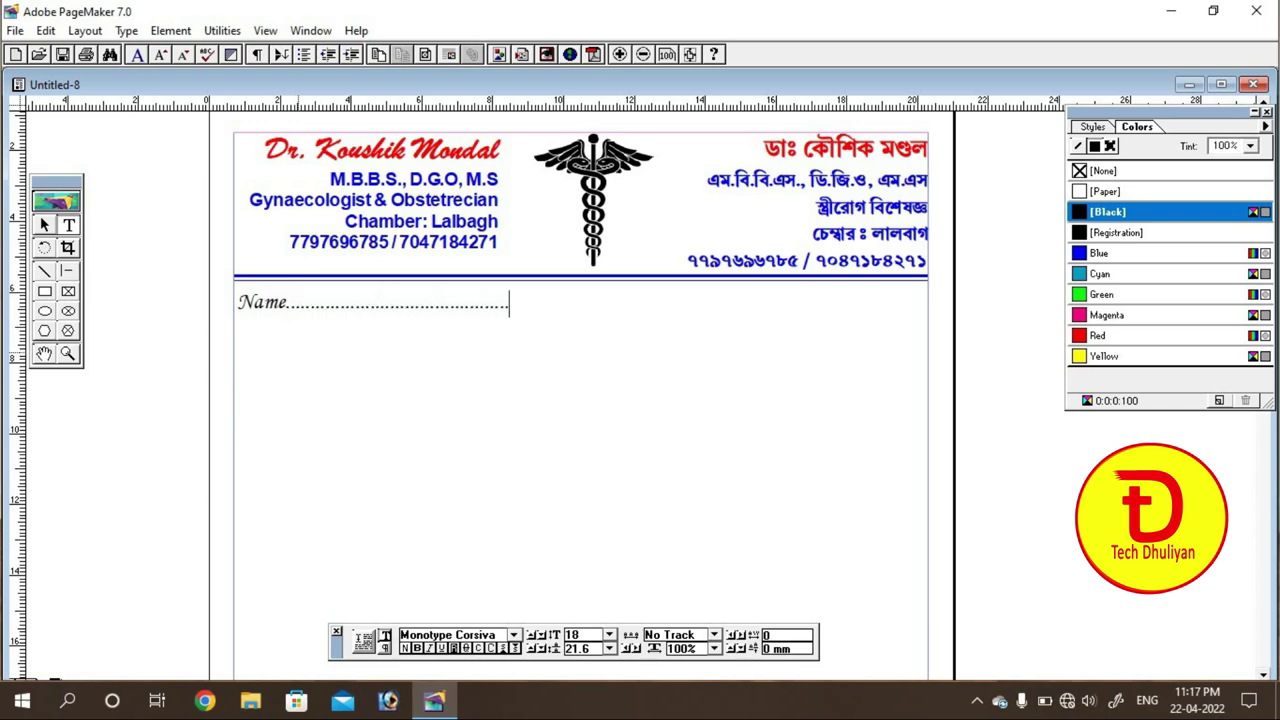
text(............................)
key(BackSpace)
key(BackSpace)
key(BackSpace)
key(BackSpace)
key(BackSpace)
key(BackSpace)
text(Ag)
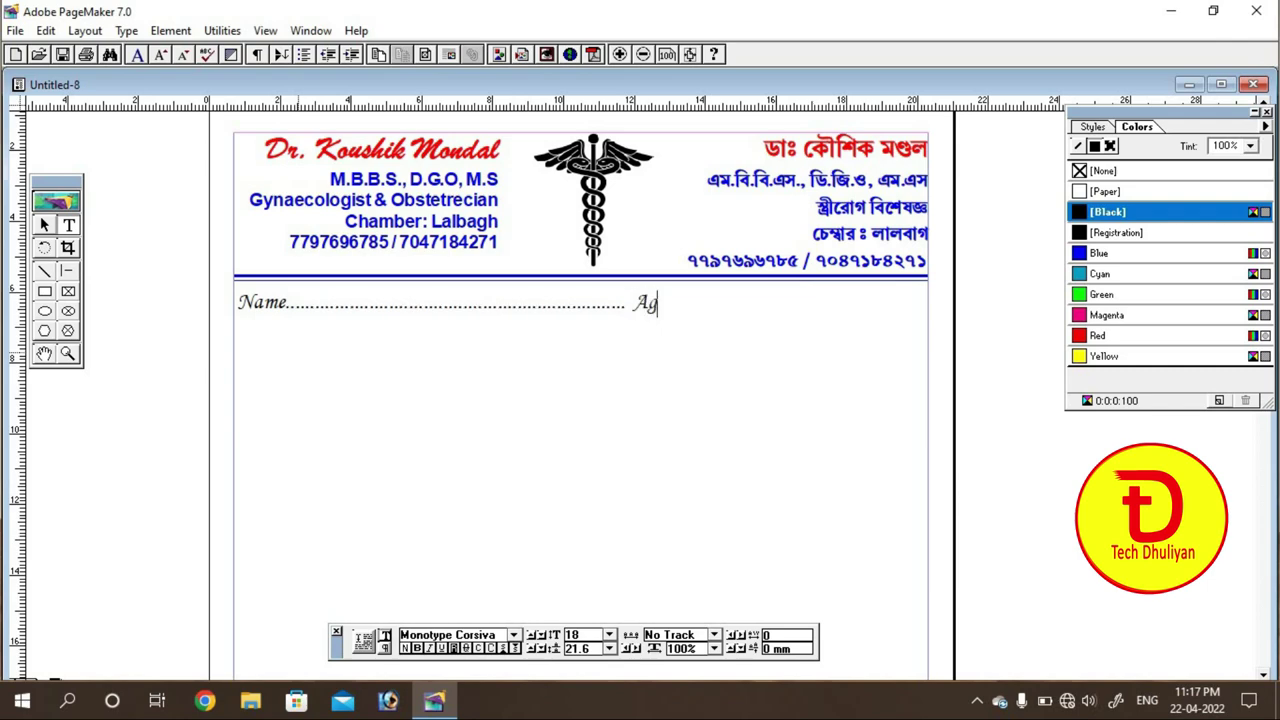
text(e..............)
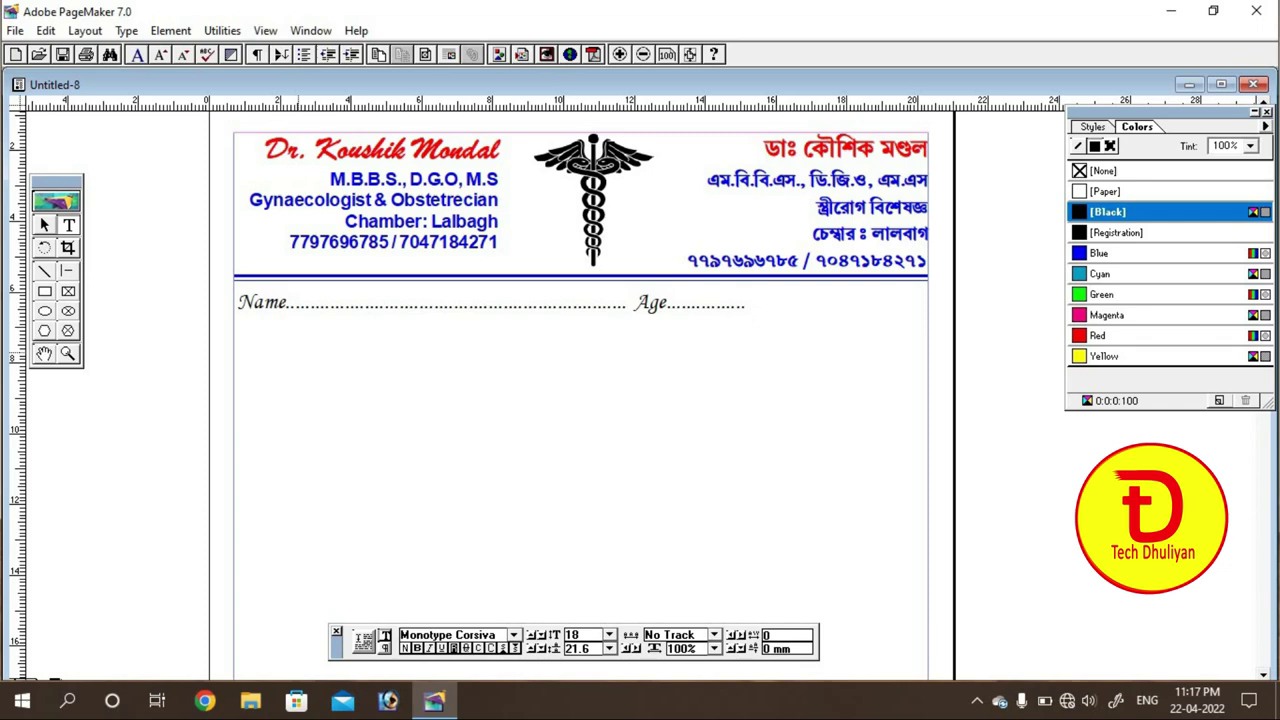
text( Dat)
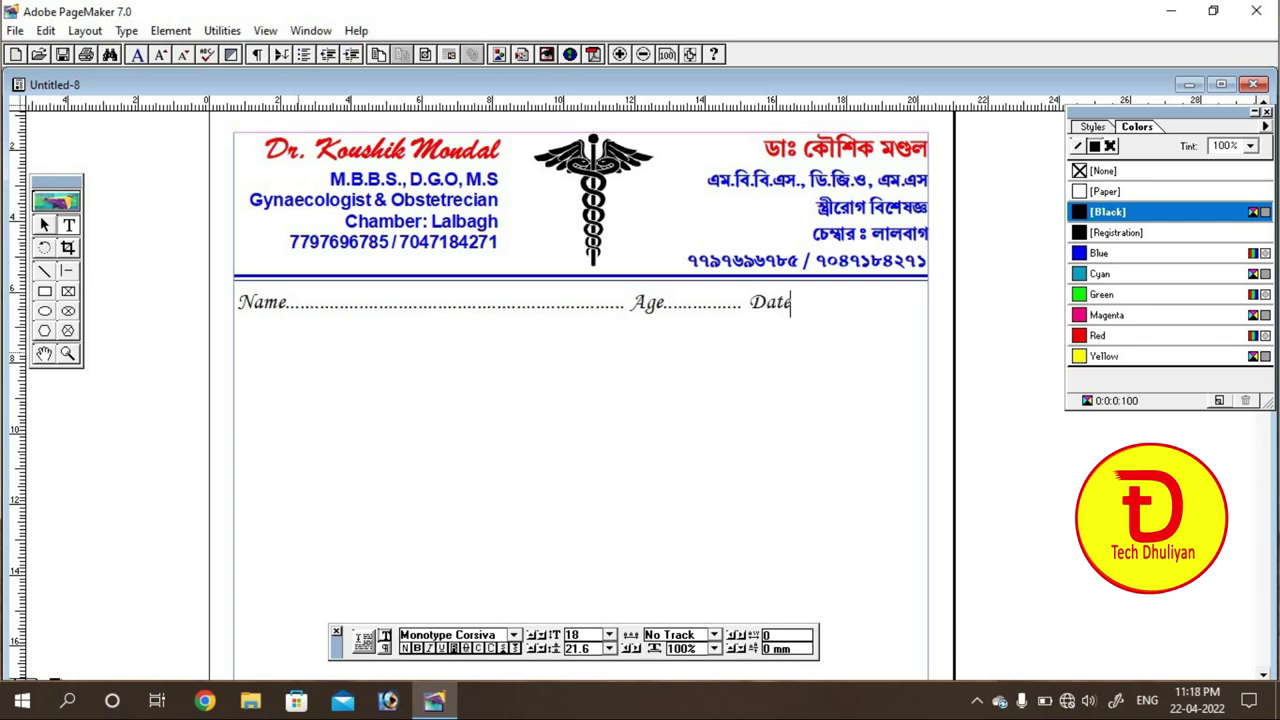
text(e.......................)
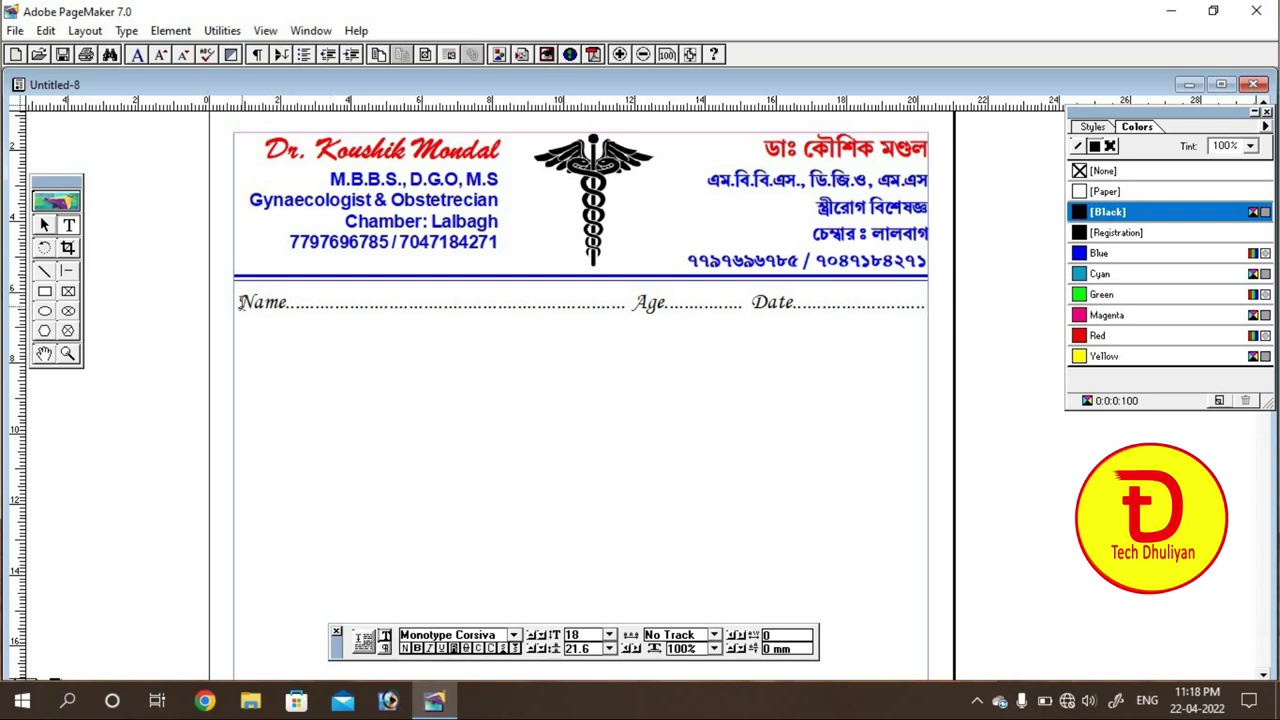
Step: Colour the entire Name, Age and Date line Blue
drag(241, 304, 950, 305)
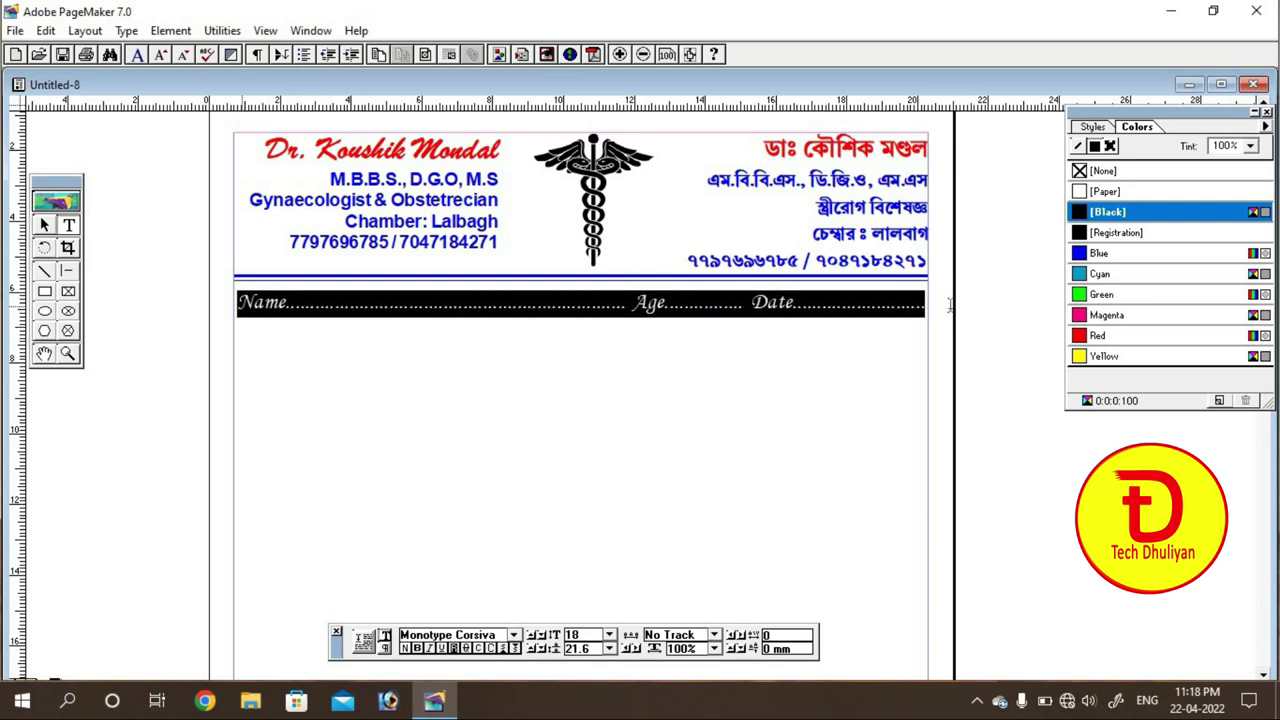
click(1095, 254)
click(821, 302)
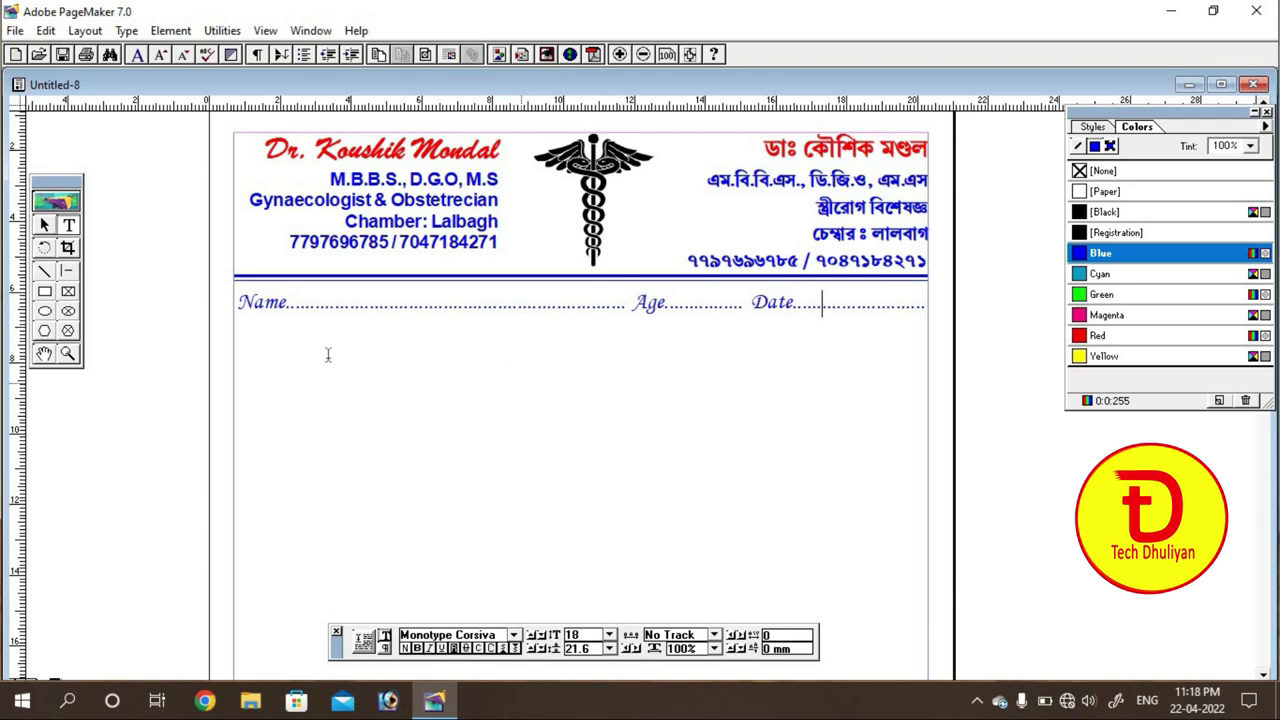
click(44, 226)
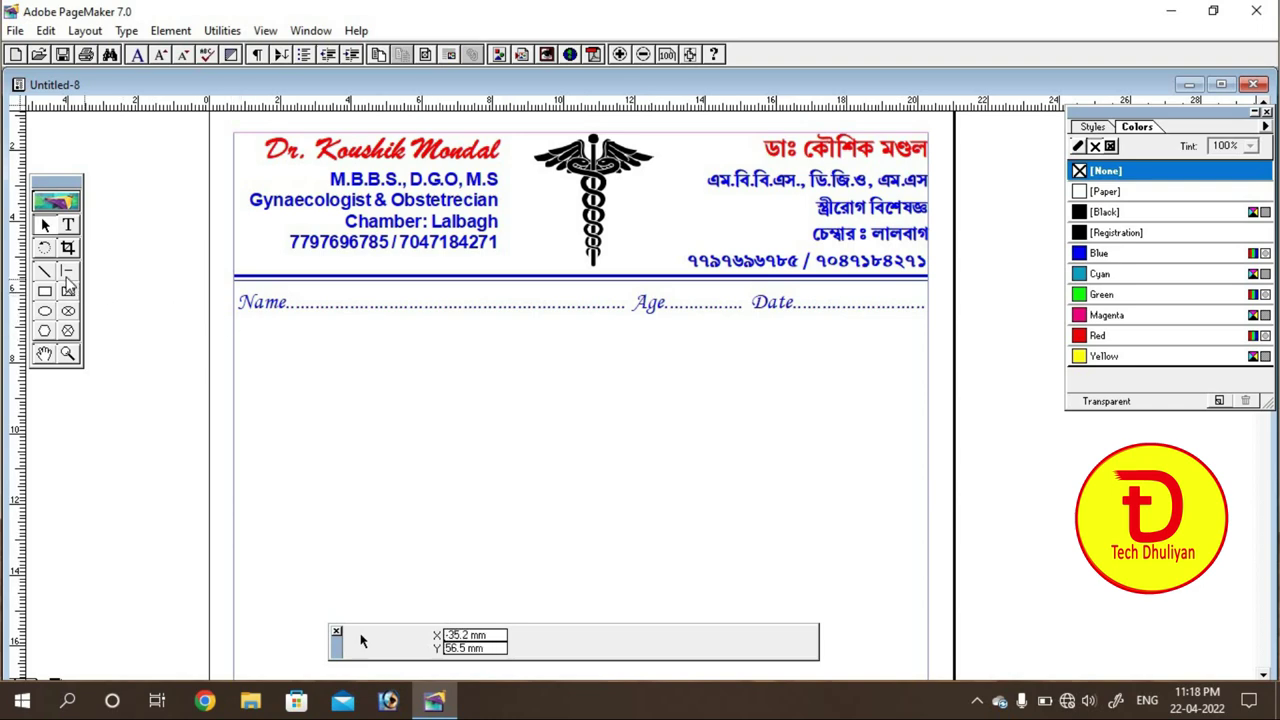
Step: Draw a 196 mm horizontal rule under the Name line at Y 68 mm
click(67, 270)
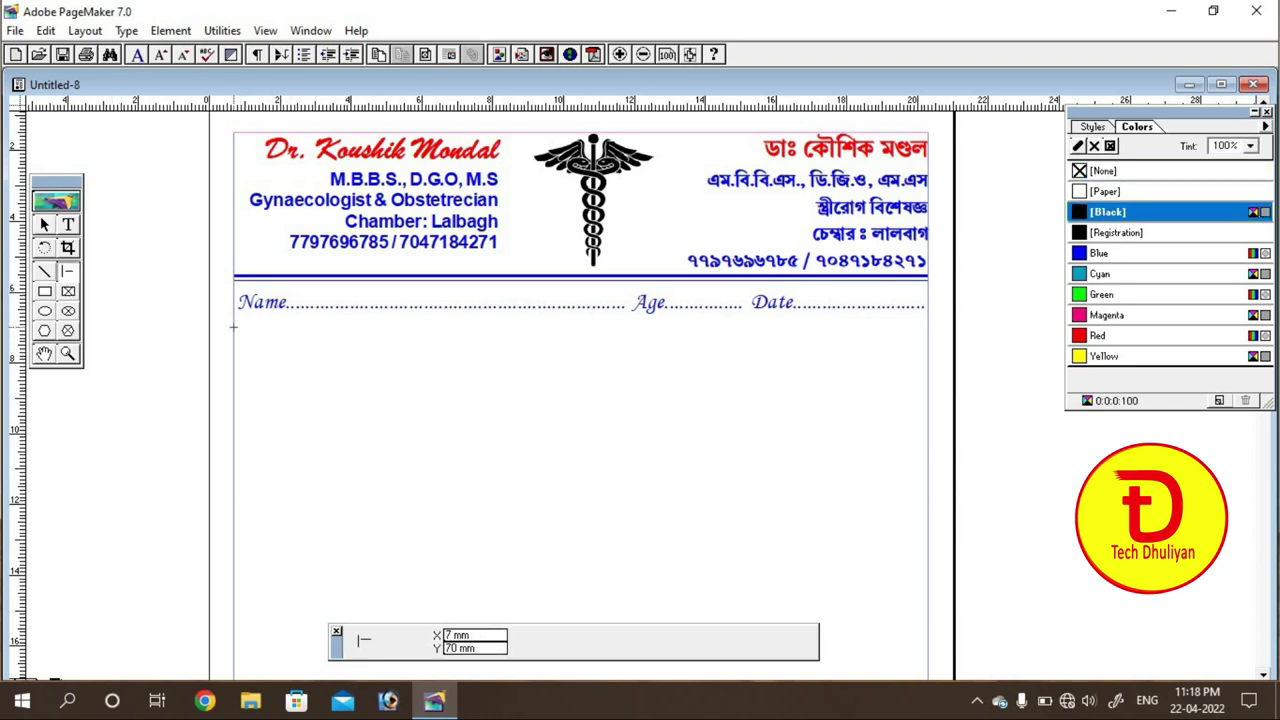
drag(234, 328, 928, 328)
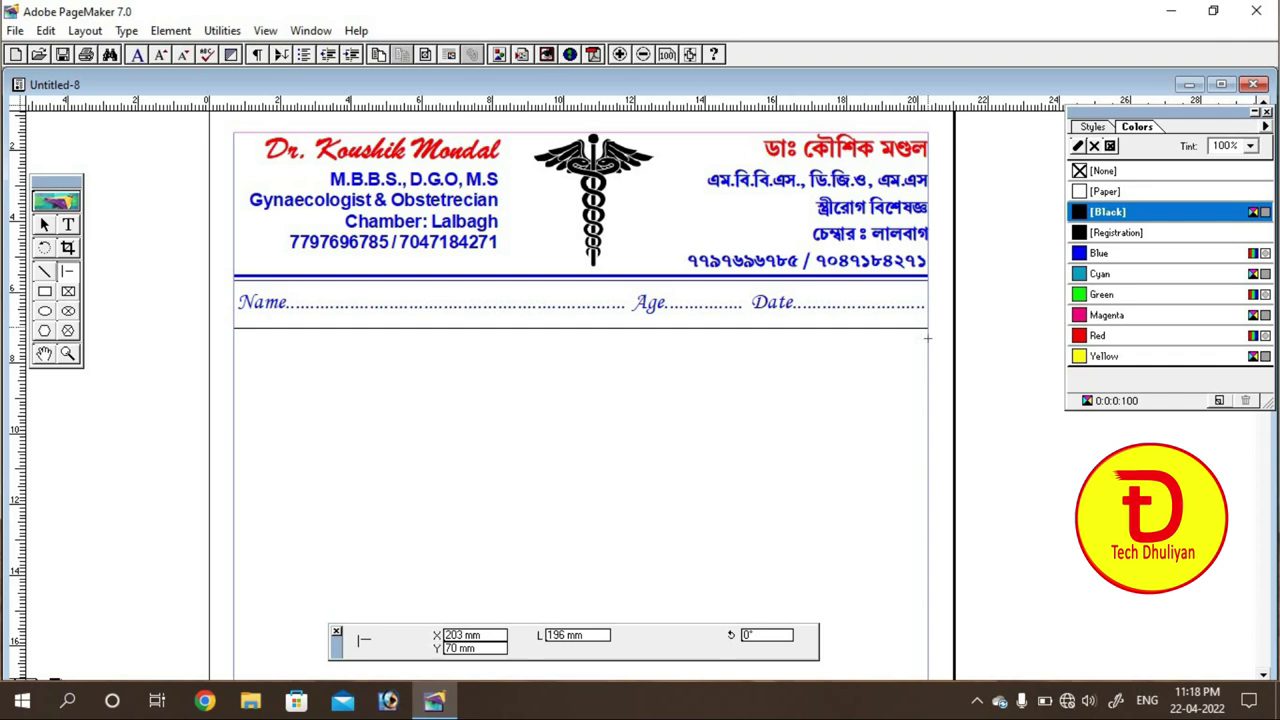
click(44, 225)
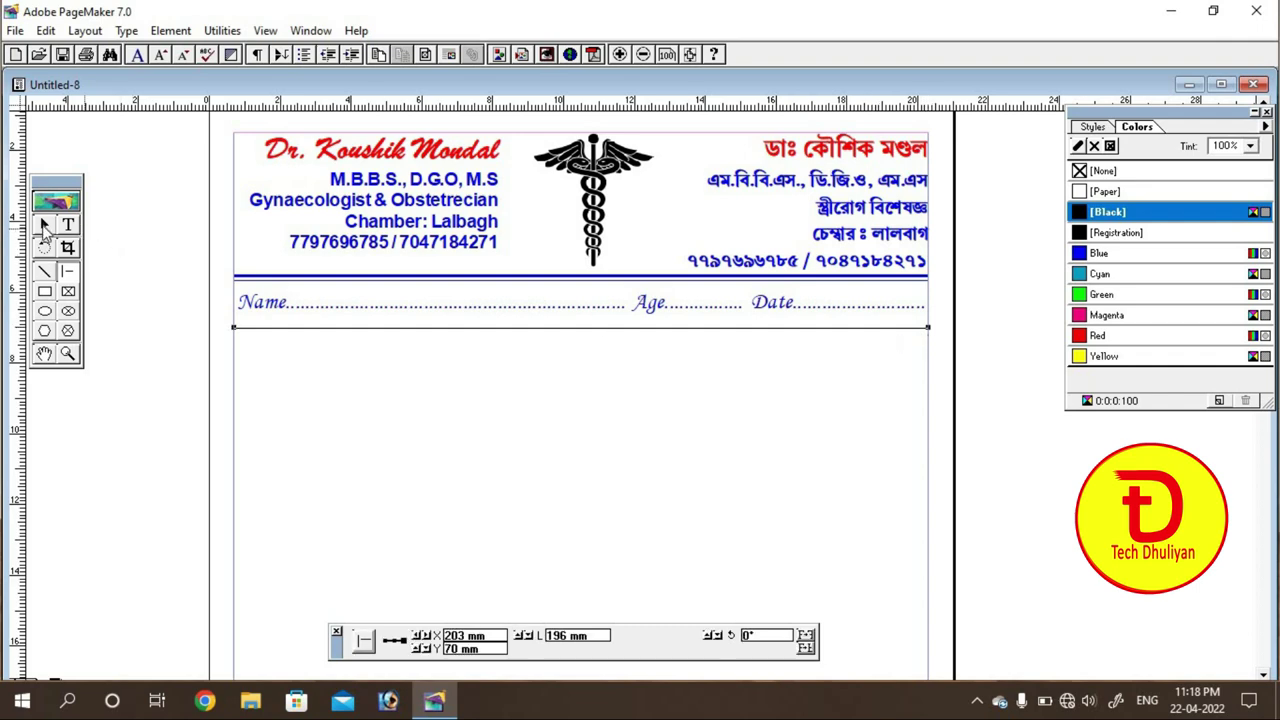
click(303, 331)
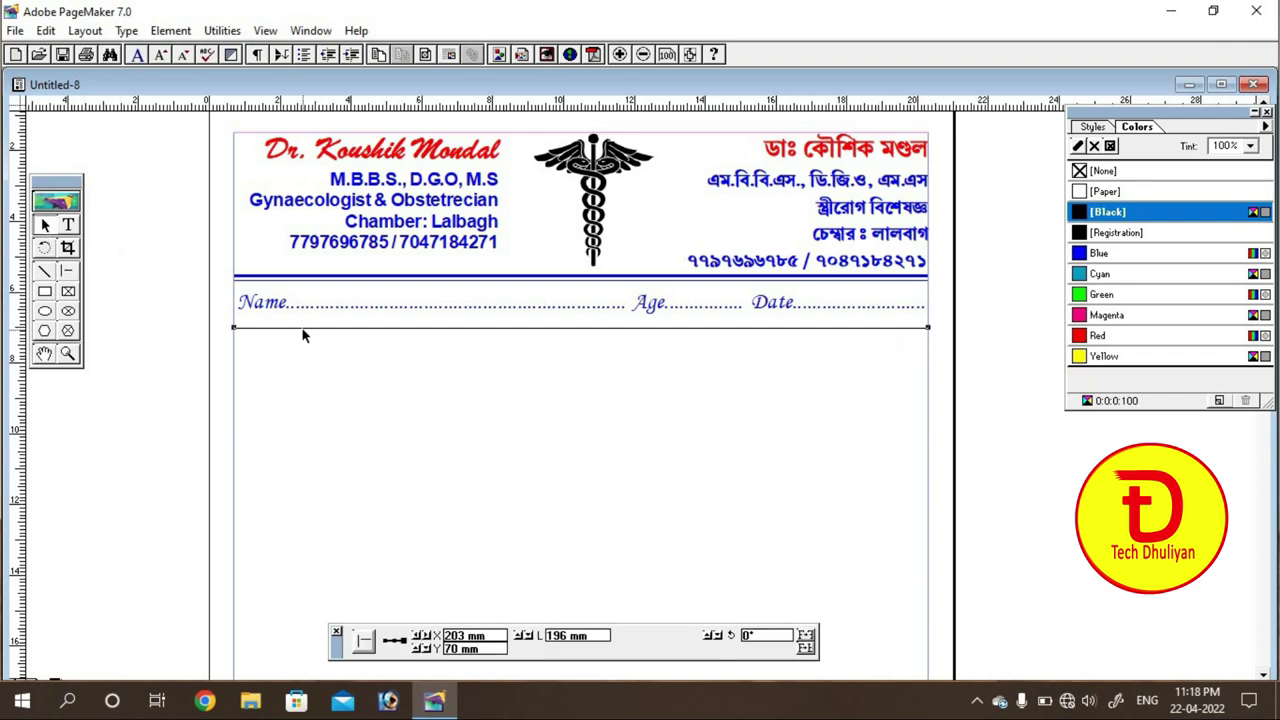
key(Up)
key(Up)
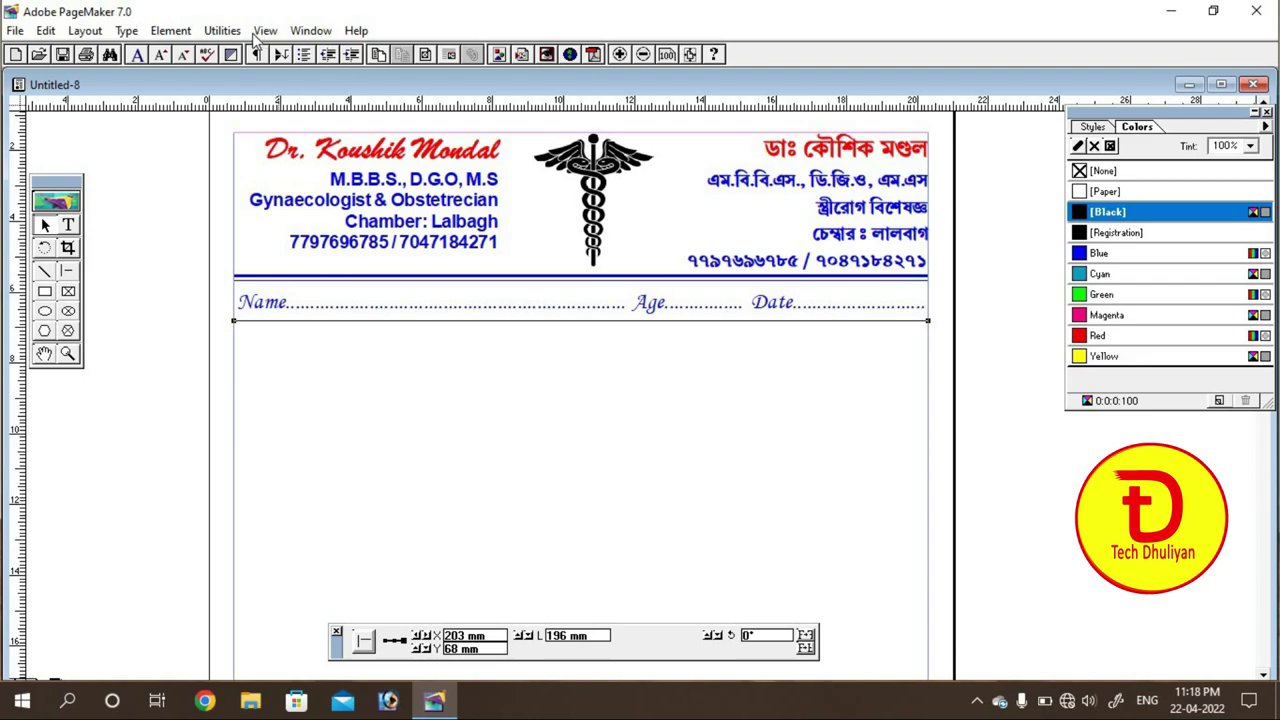
Step: Give the new rule a 2 pt stroke coloured Blue
click(183, 33)
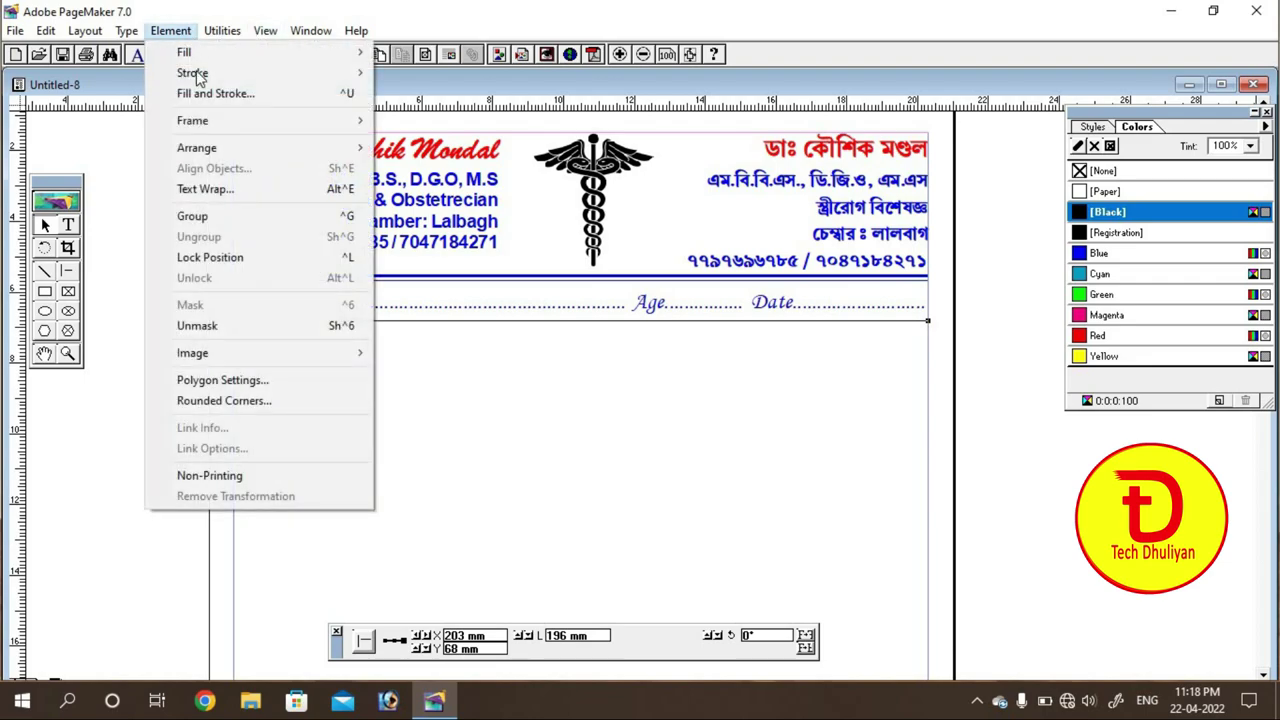
mouse_move(194, 74)
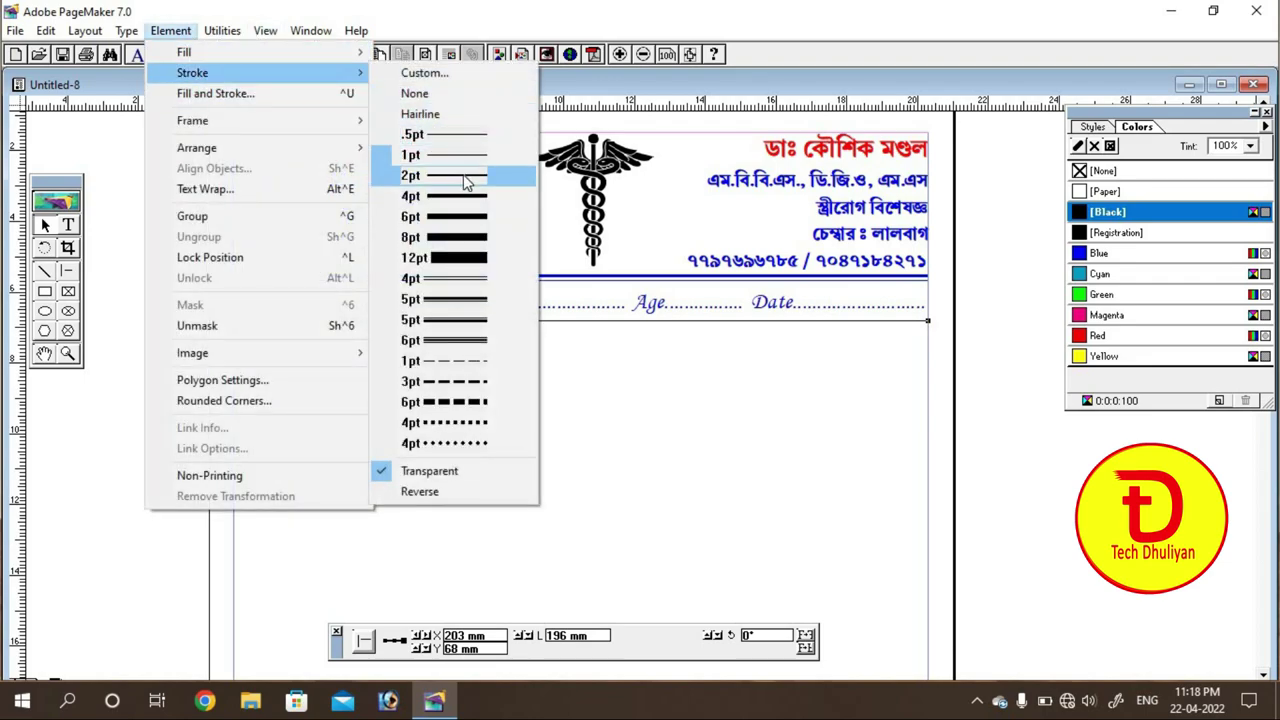
click(466, 177)
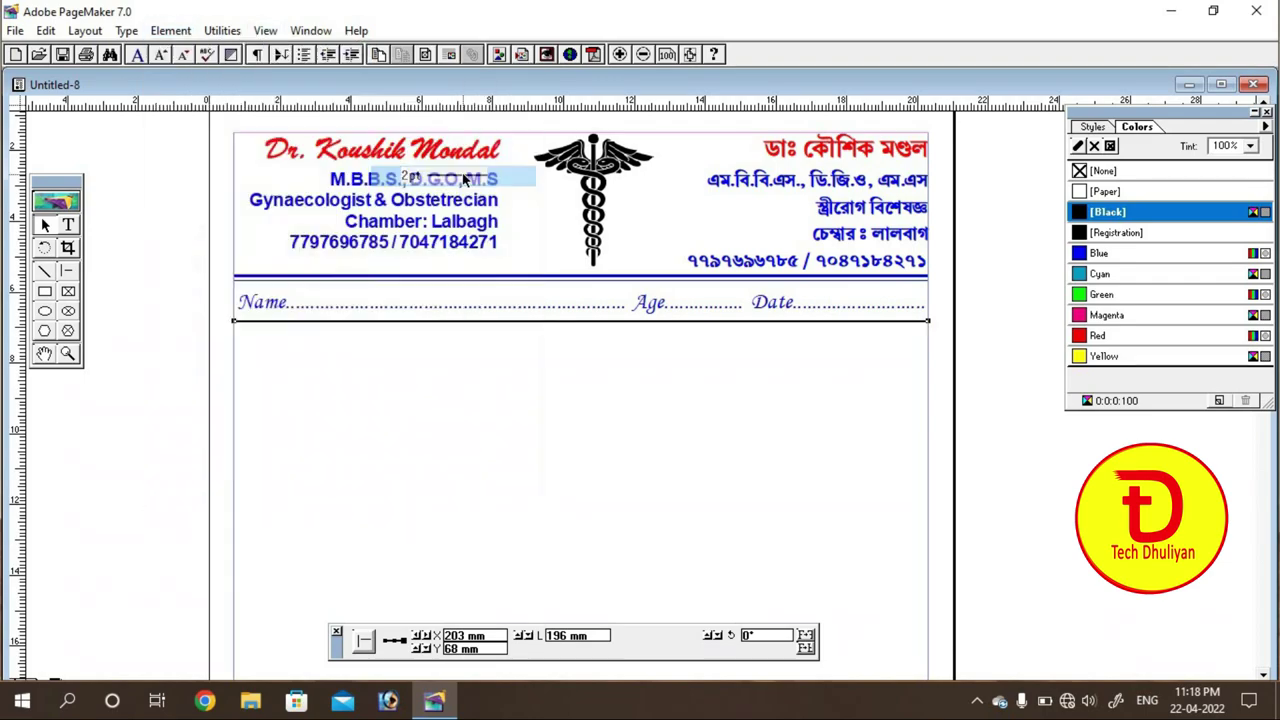
click(1099, 254)
click(716, 455)
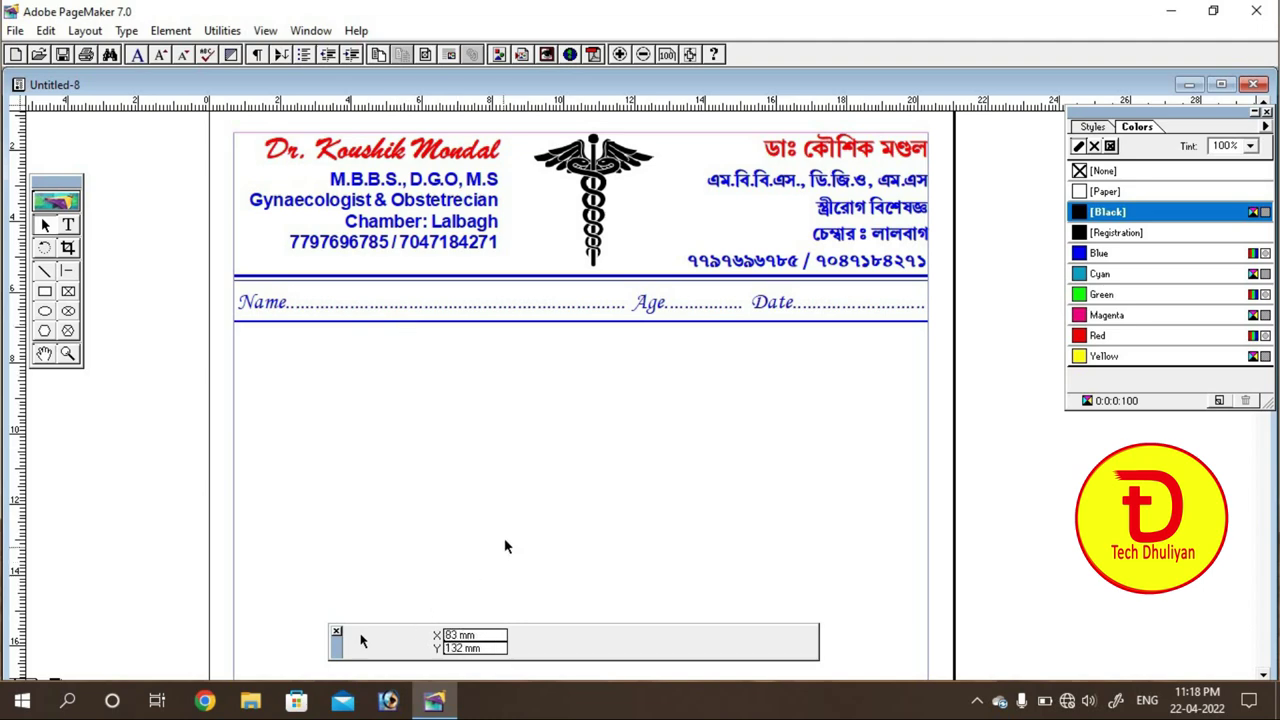
Step: Draw a 218.5 mm vertical line down from the Name rule, positioned at X 53 mm
key(ctrl+0)
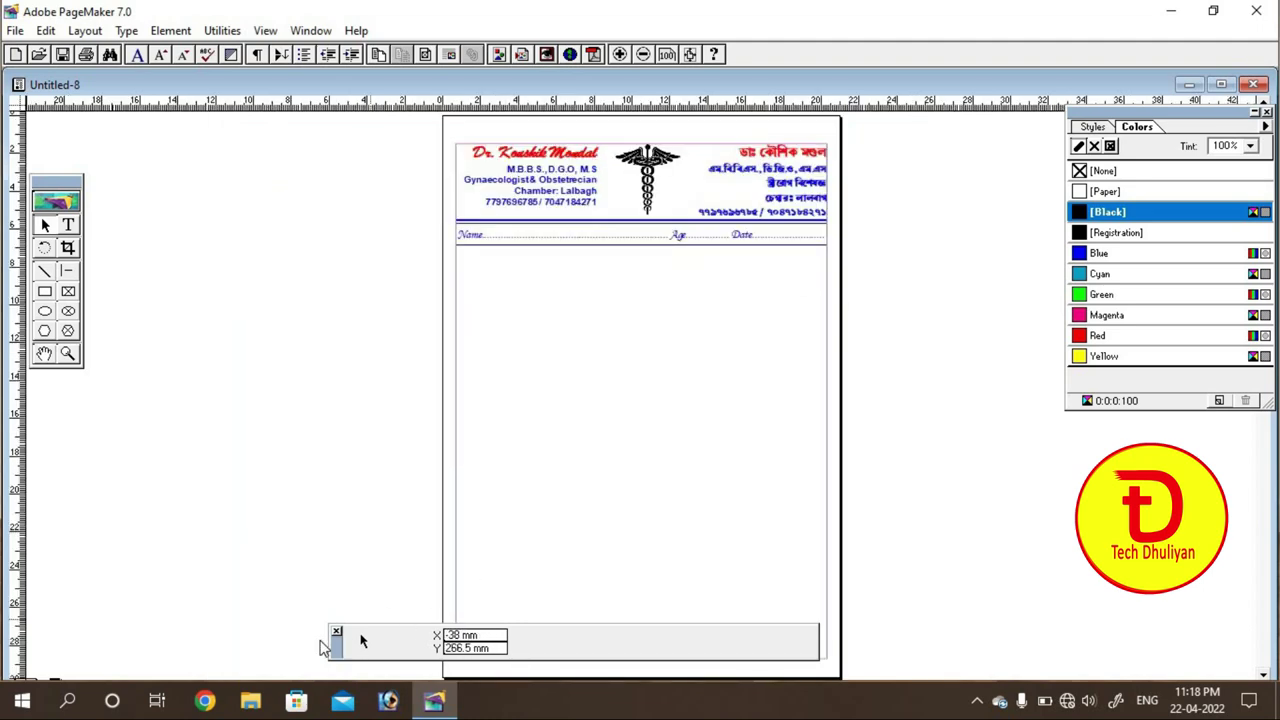
drag(325, 647, 83, 594)
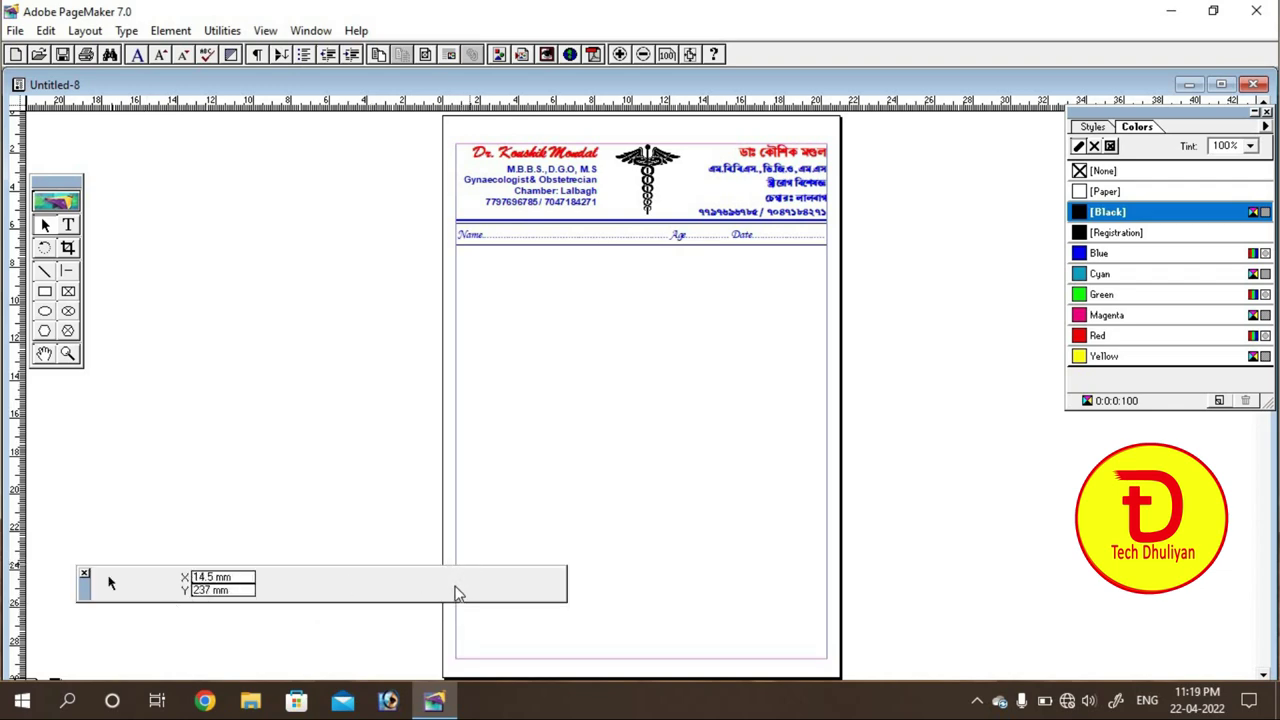
click(66, 272)
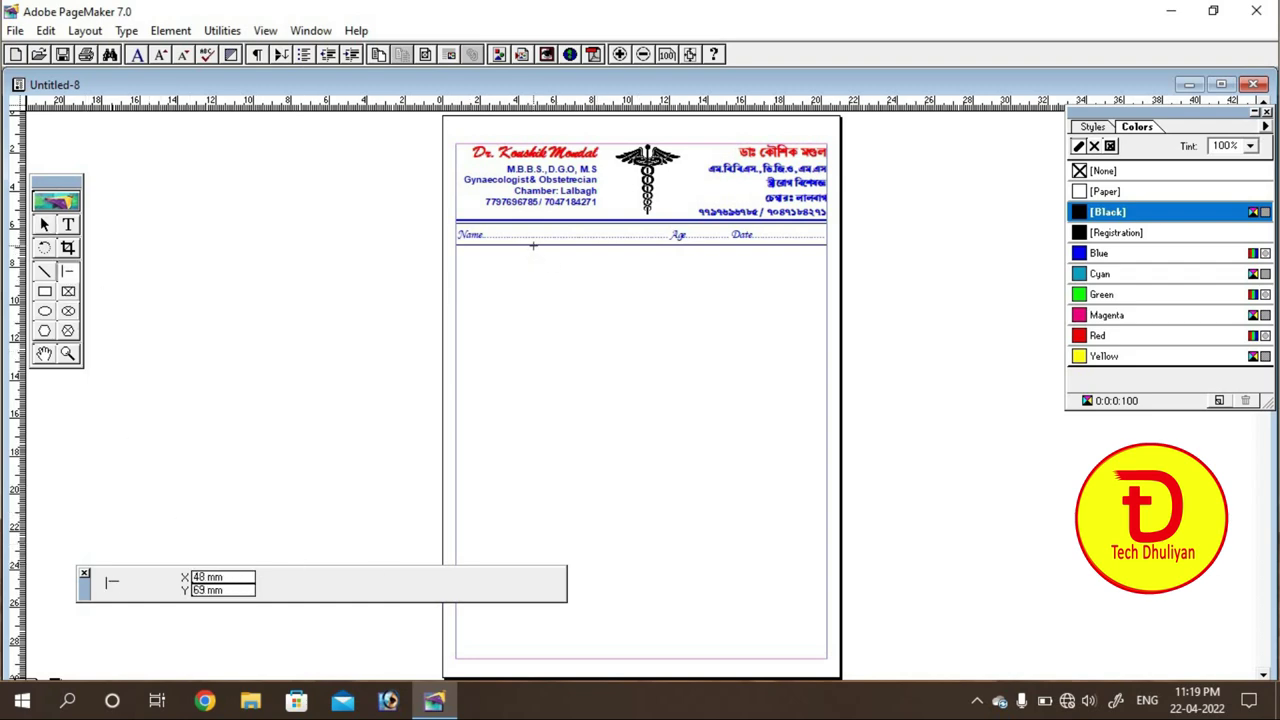
mouse_move(533, 244)
mouse_down()
mouse_move(518, 543)
mouse_move(532, 658)
mouse_up()
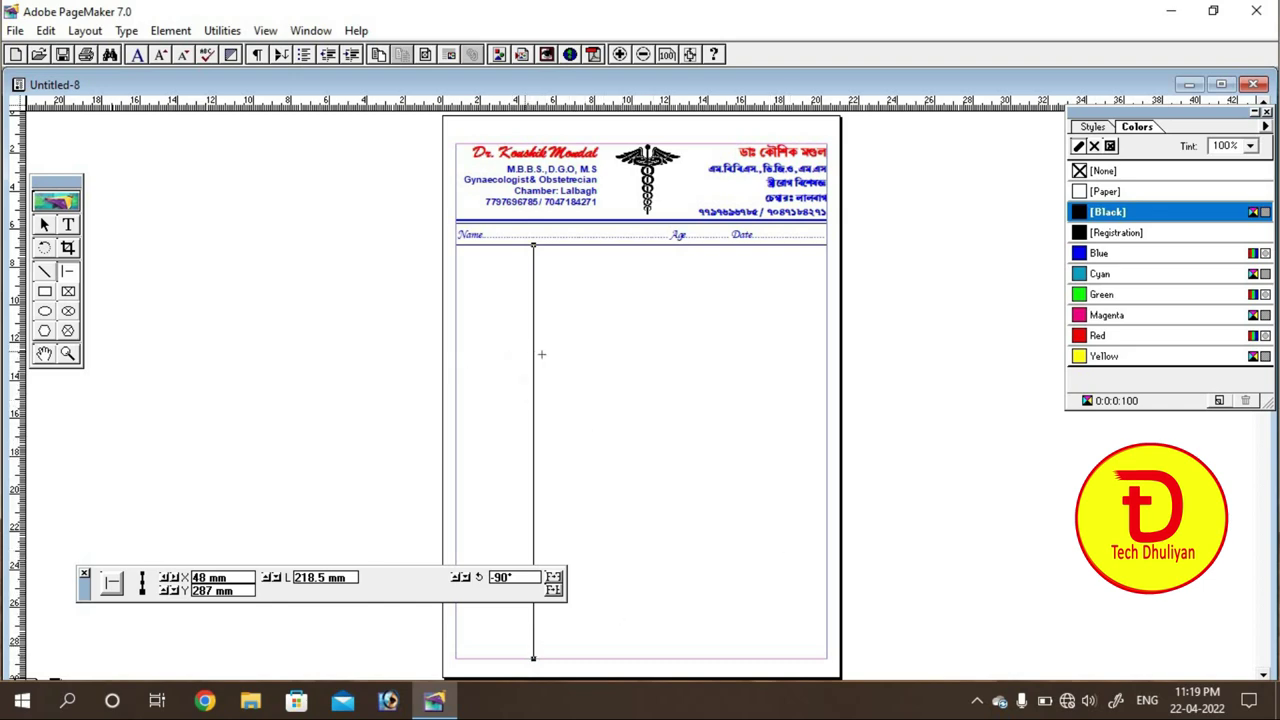
click(44, 224)
click(671, 291)
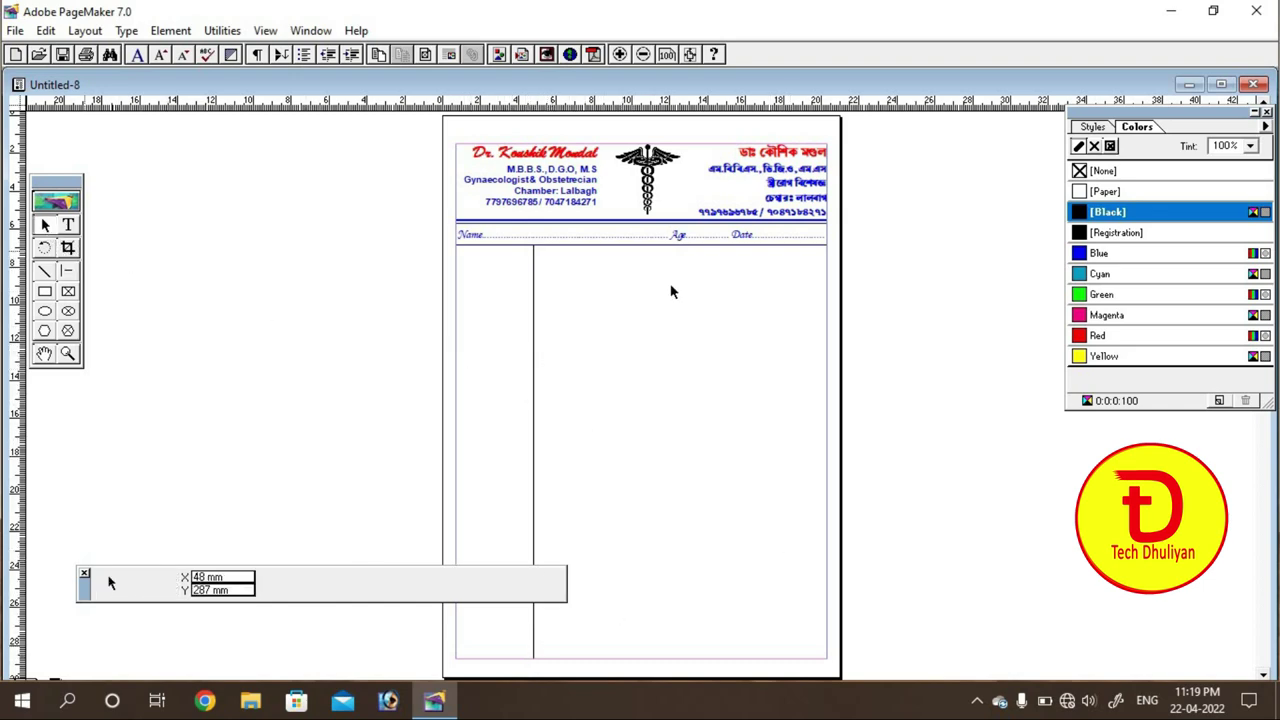
click(533, 295)
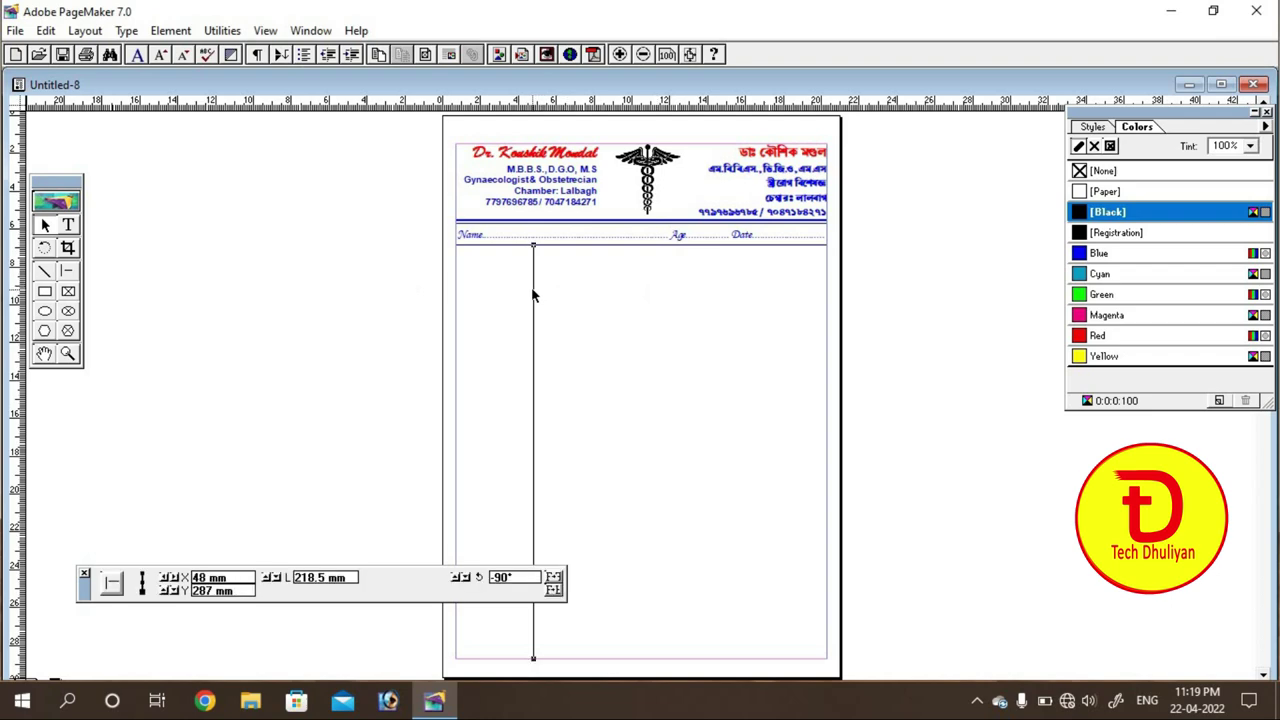
key(Right)
key(Right)
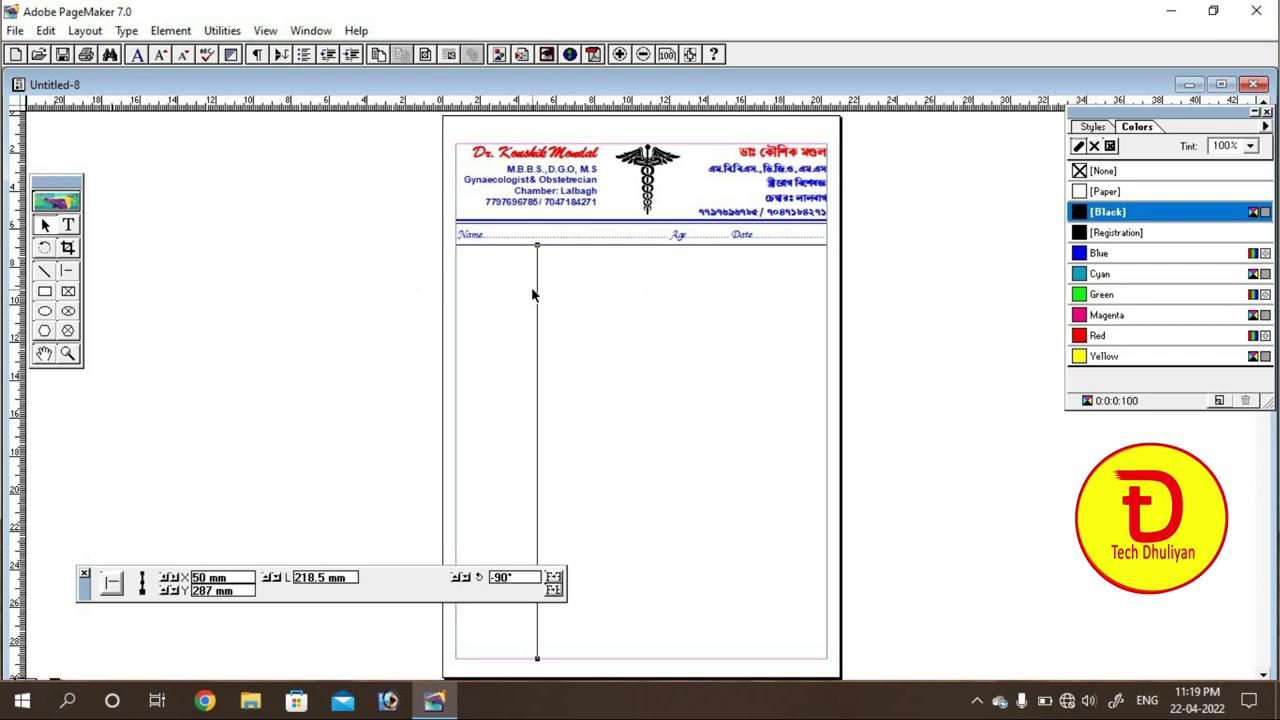
key(Right)
key(Right)
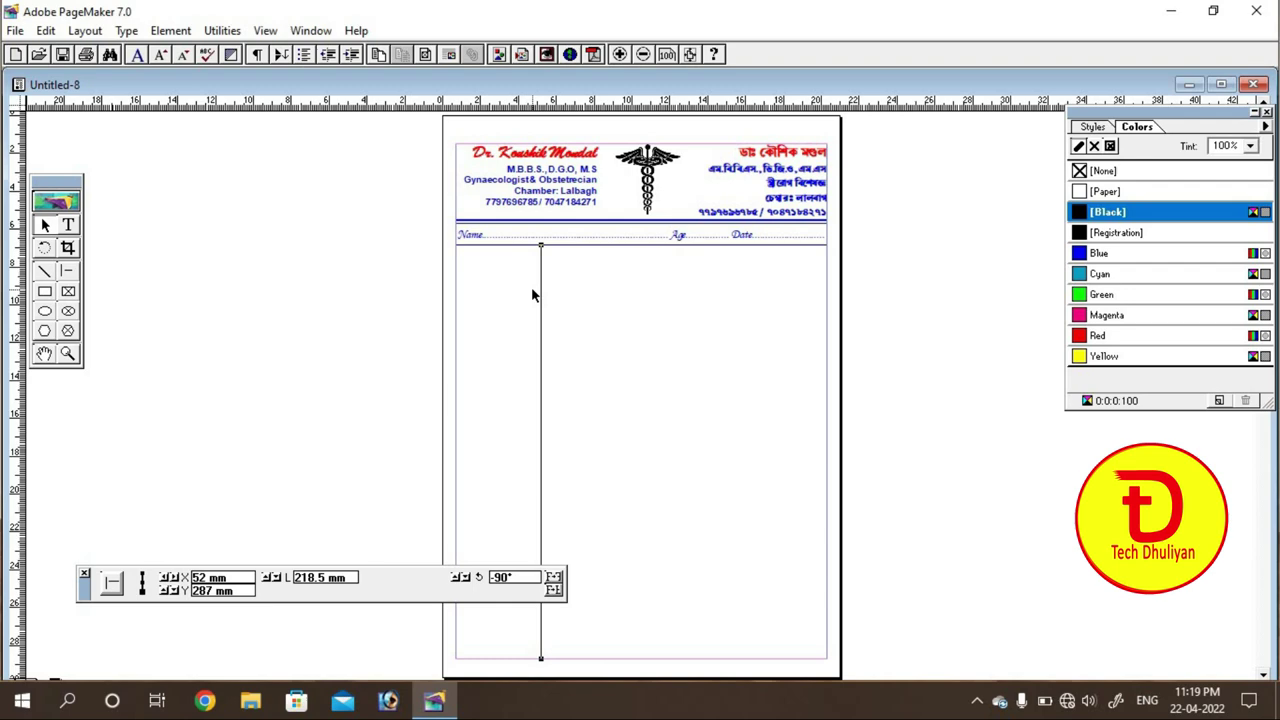
key(Right)
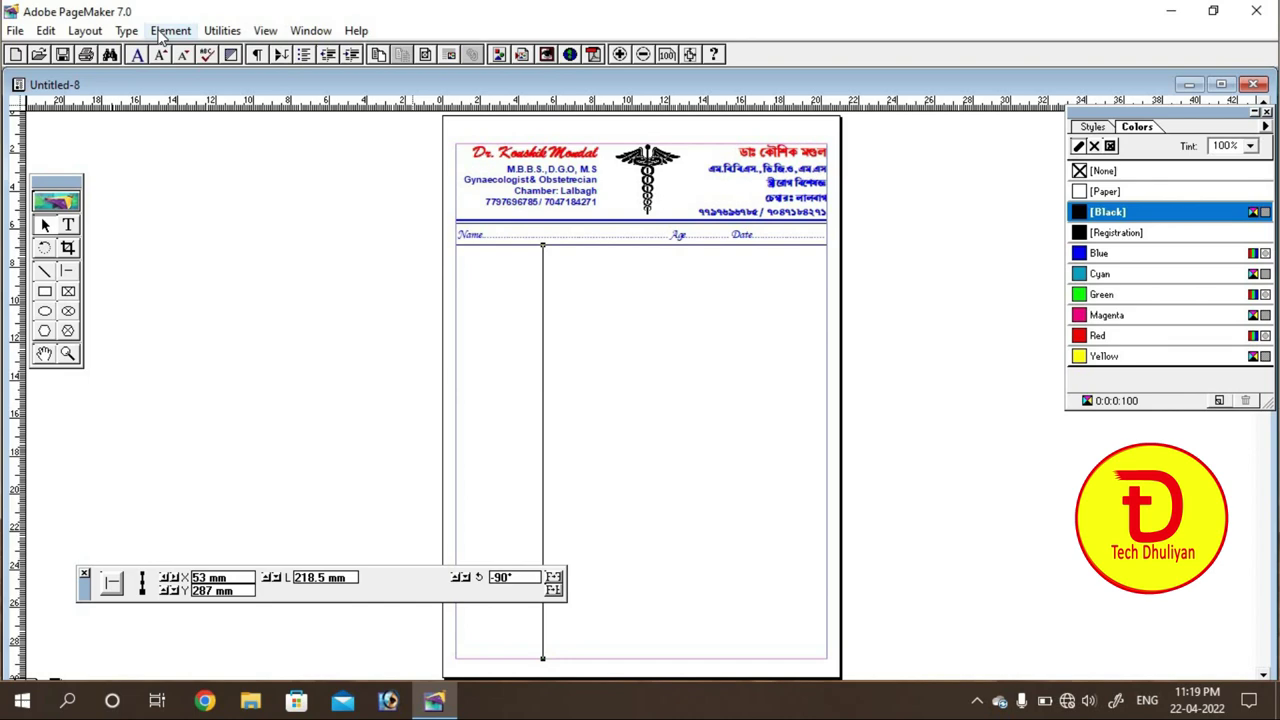
key(ctrl+equal)
key(ctrl+equal)
key(ctrl+equal)
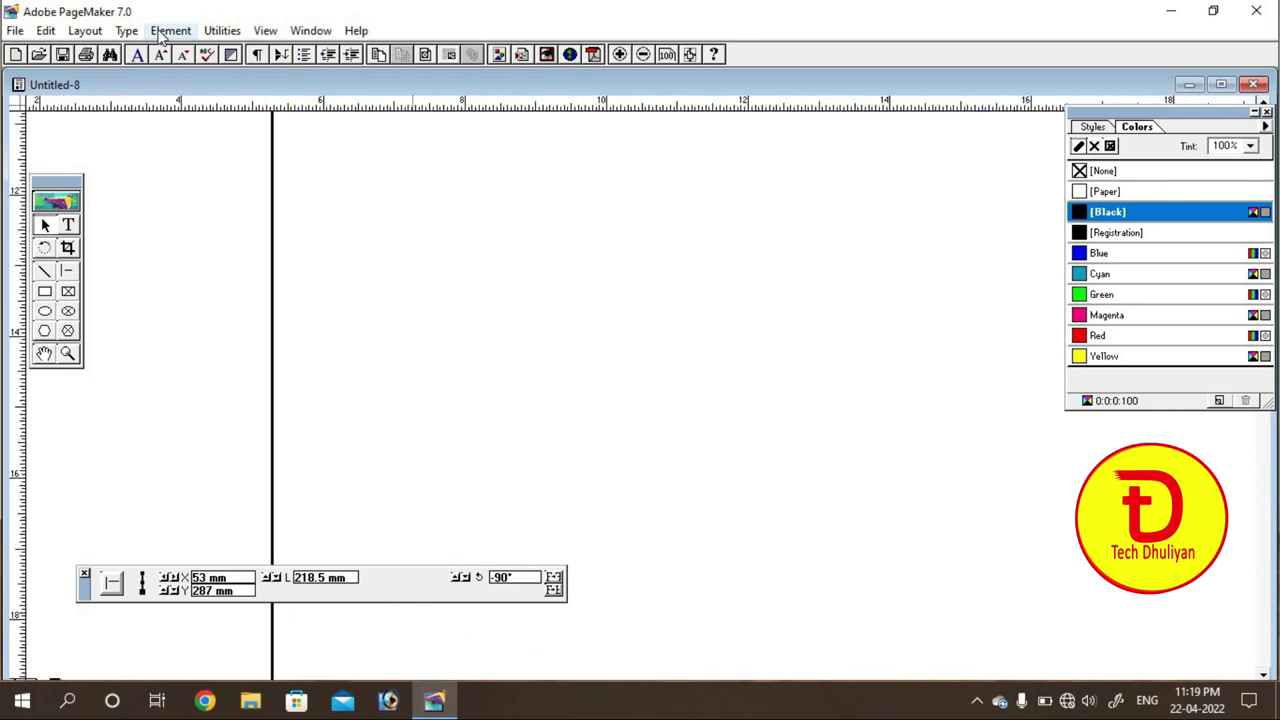
Step: Give the vertical left-column rule a 2pt stroke coloured Blue
key(ctrl+minus)
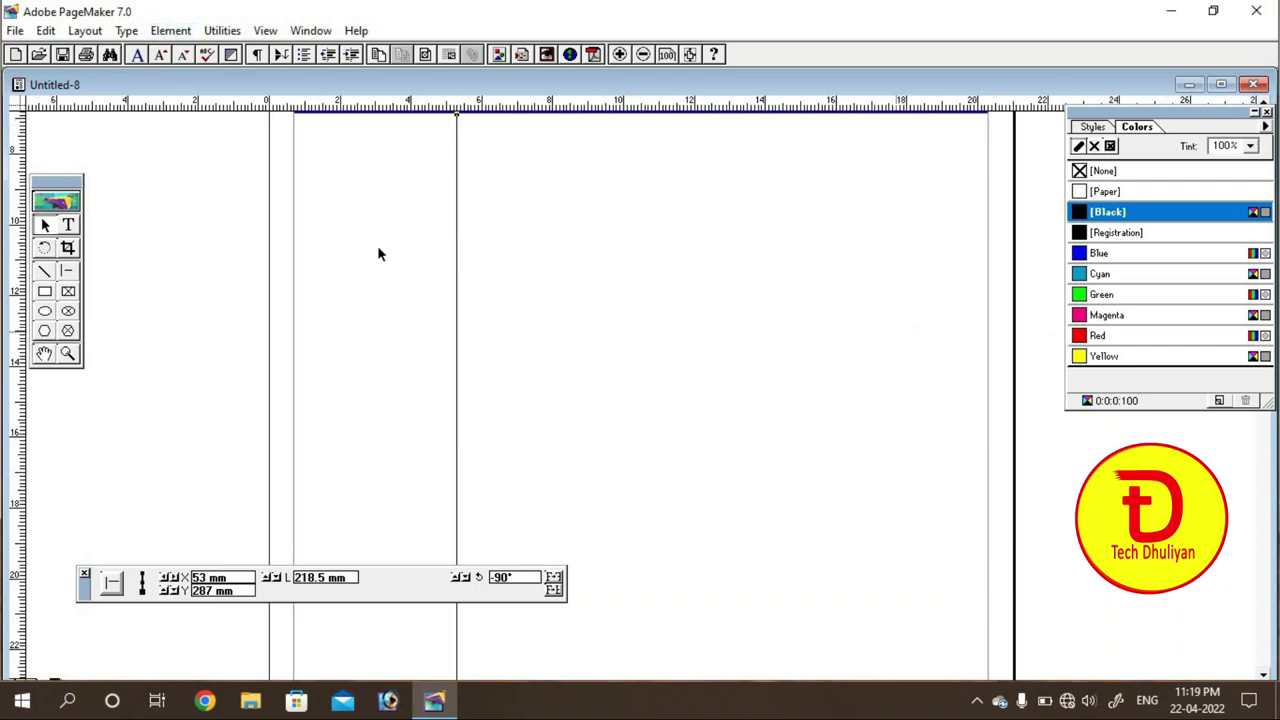
click(44, 353)
drag(686, 266, 718, 332)
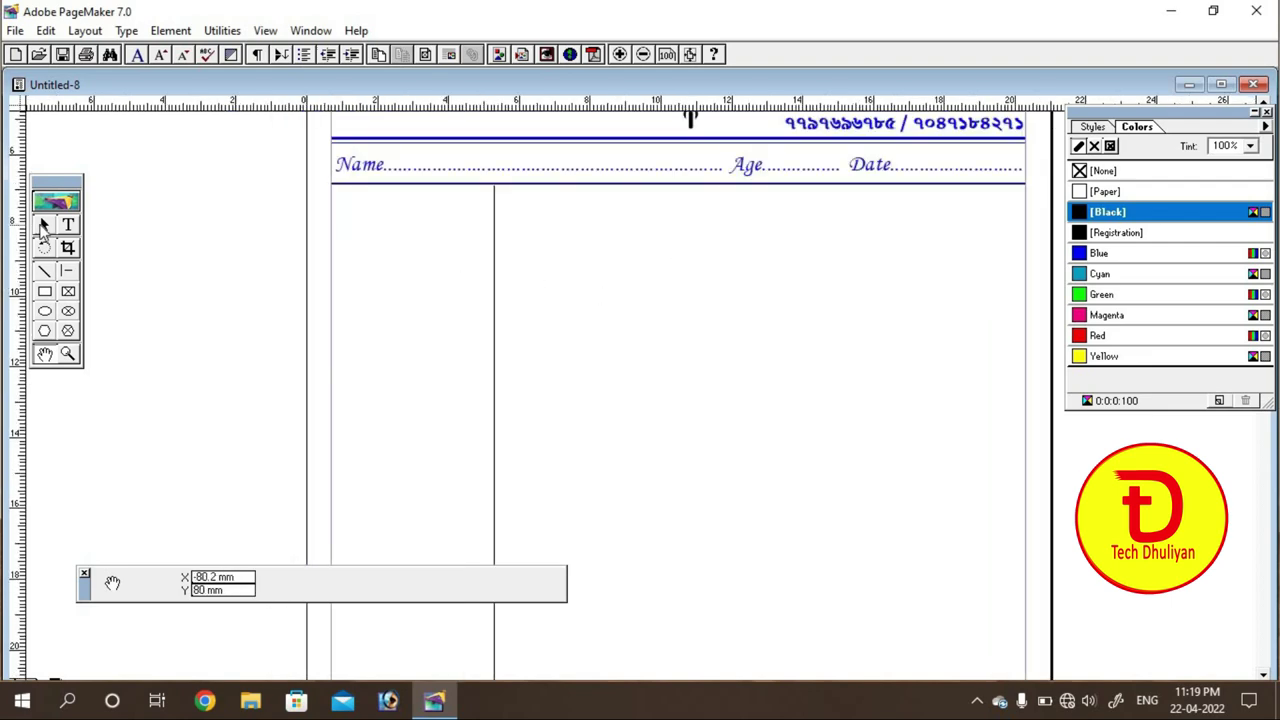
click(44, 225)
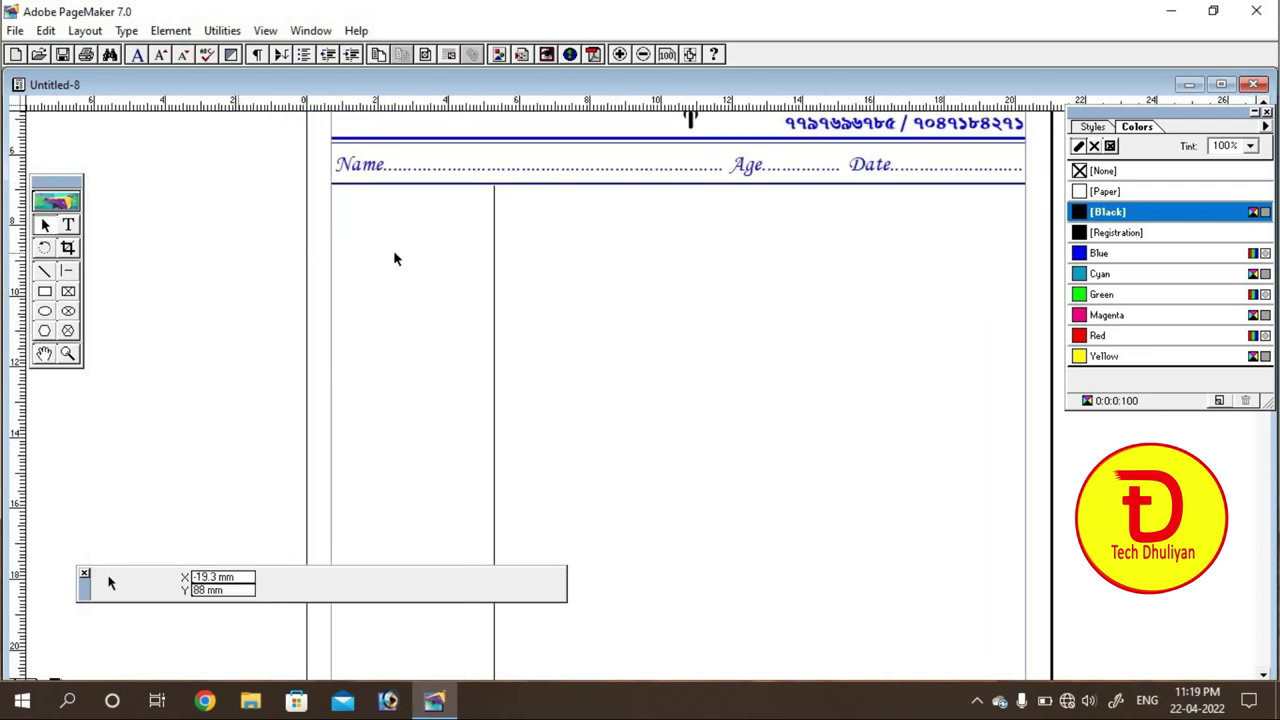
click(494, 266)
click(180, 33)
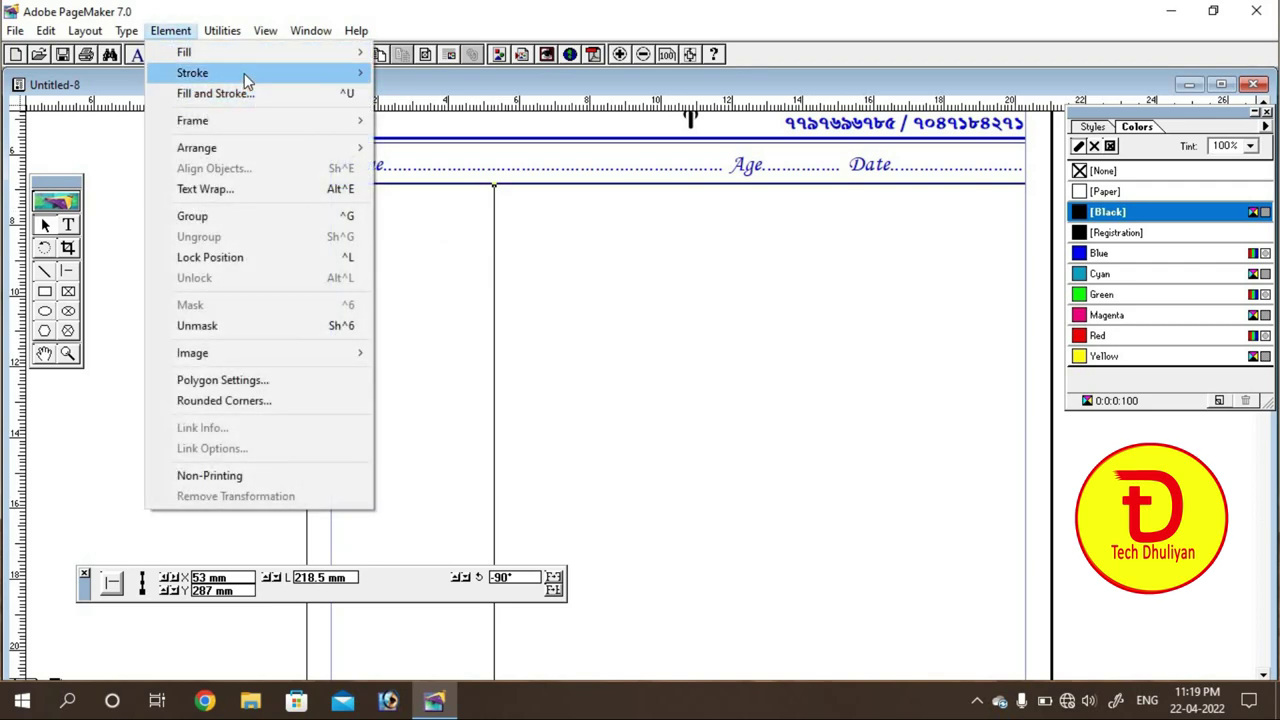
mouse_move(244, 73)
click(467, 176)
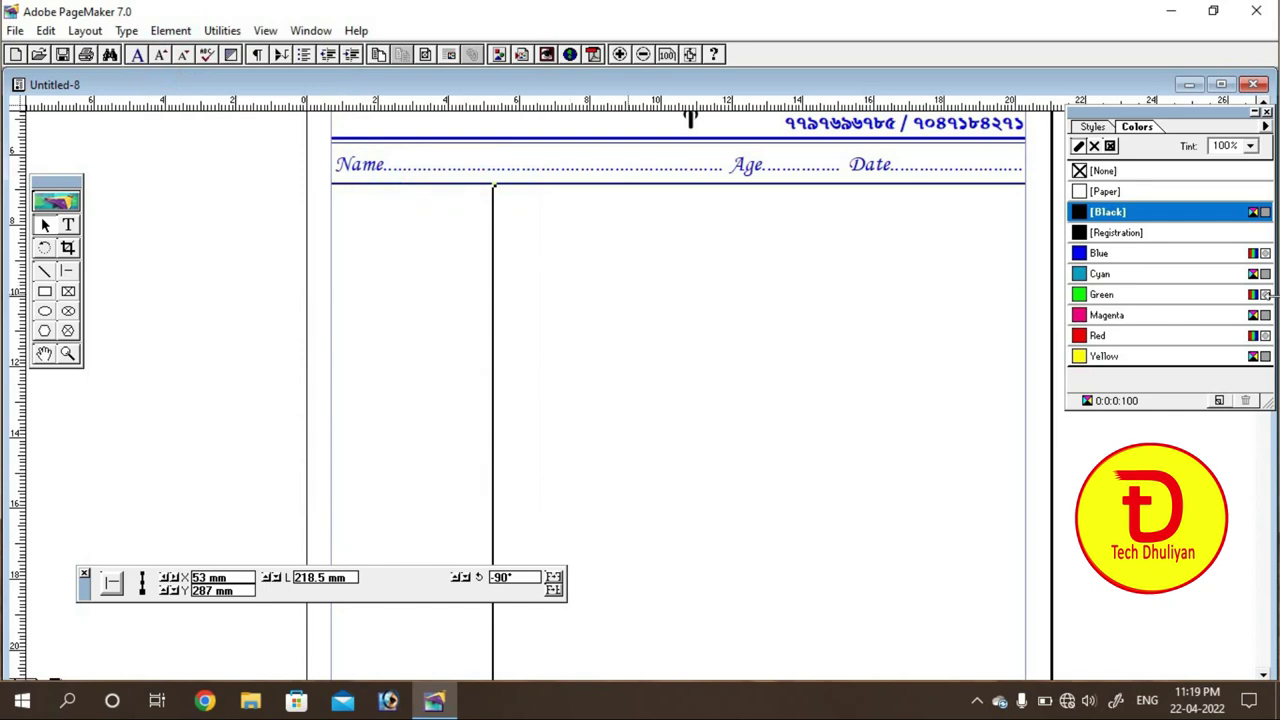
click(1098, 255)
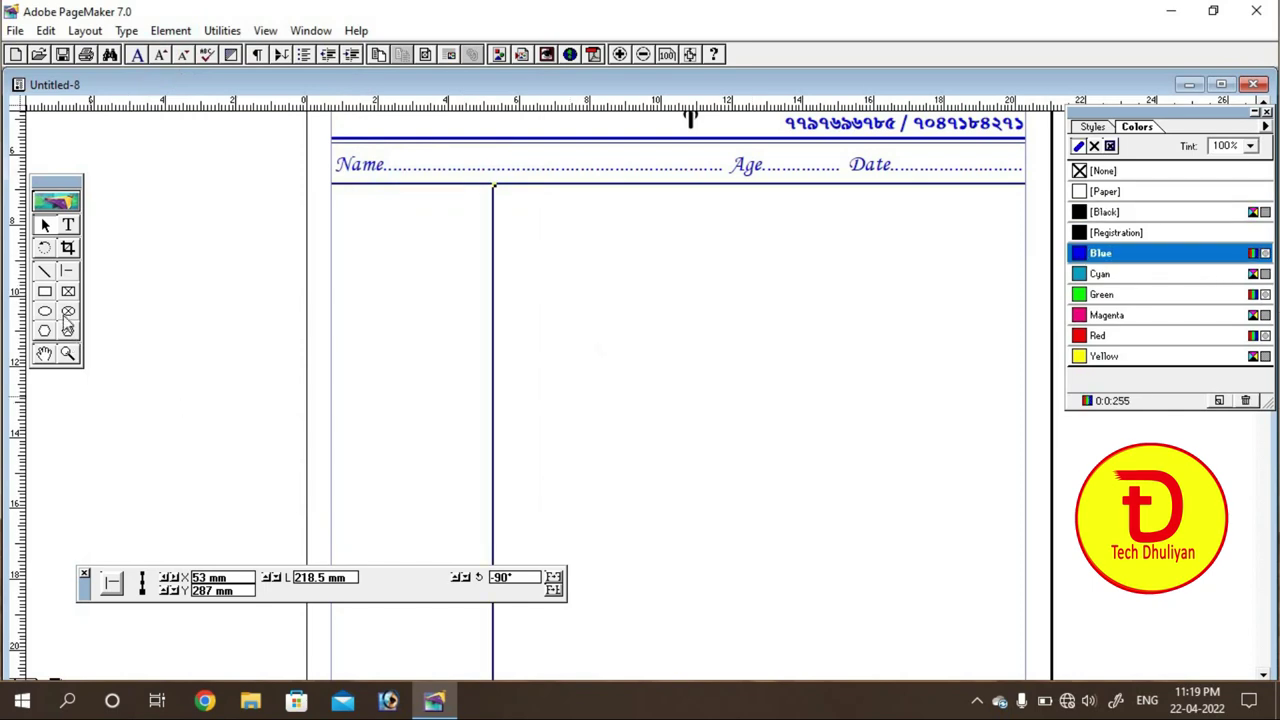
click(68, 225)
Step: Type the labels BP and BW in a text block at the column top, sized 18 pt
click(356, 243)
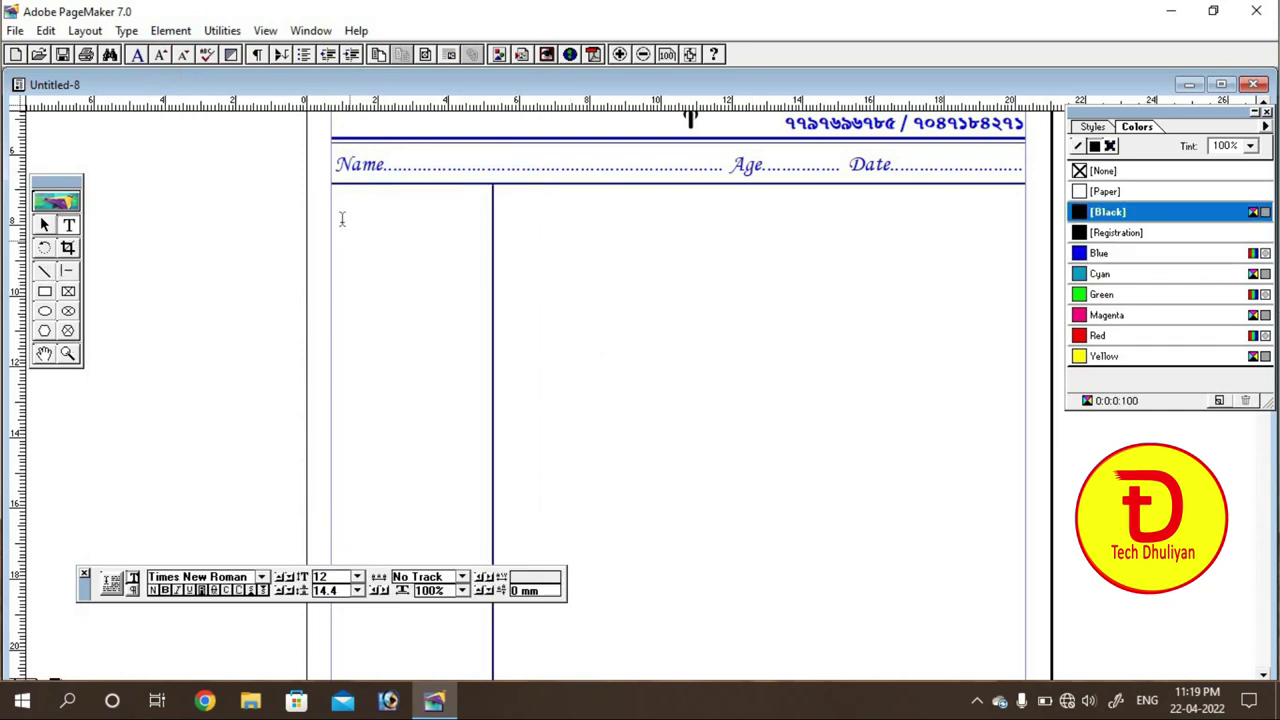
drag(387, 259, 468, 310)
text(B)
text(BW)
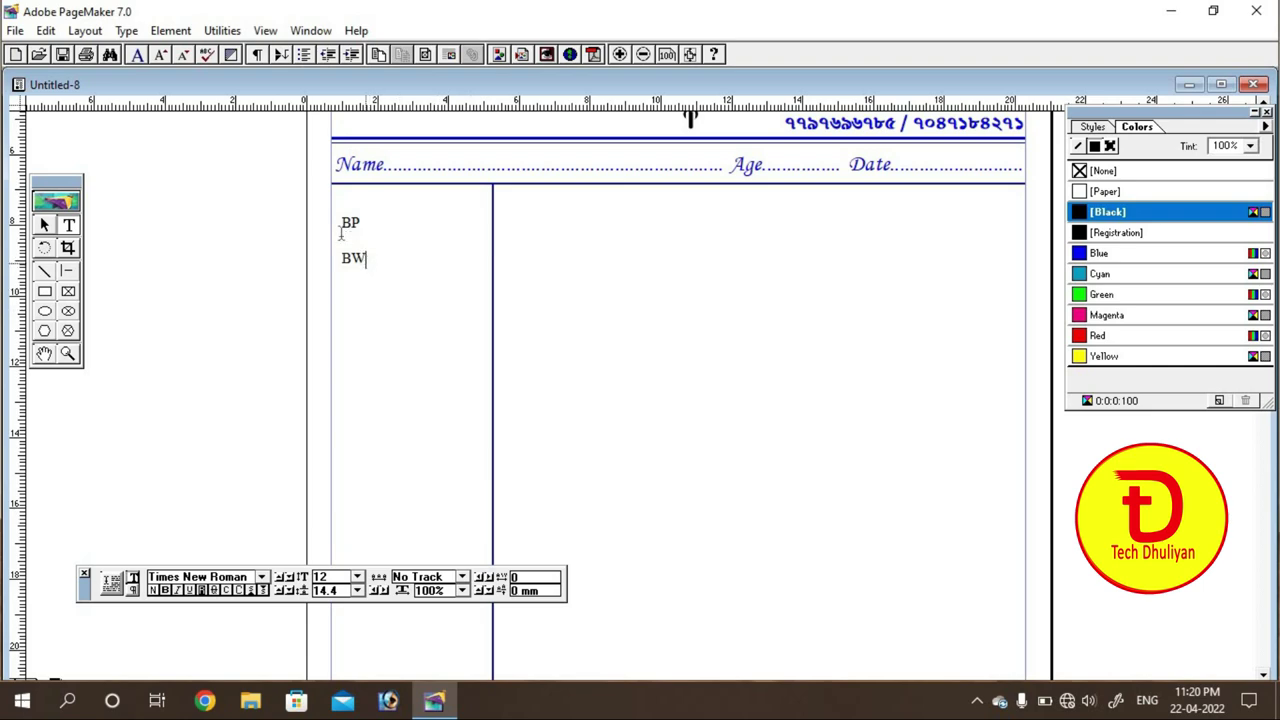
key(ctrl+a)
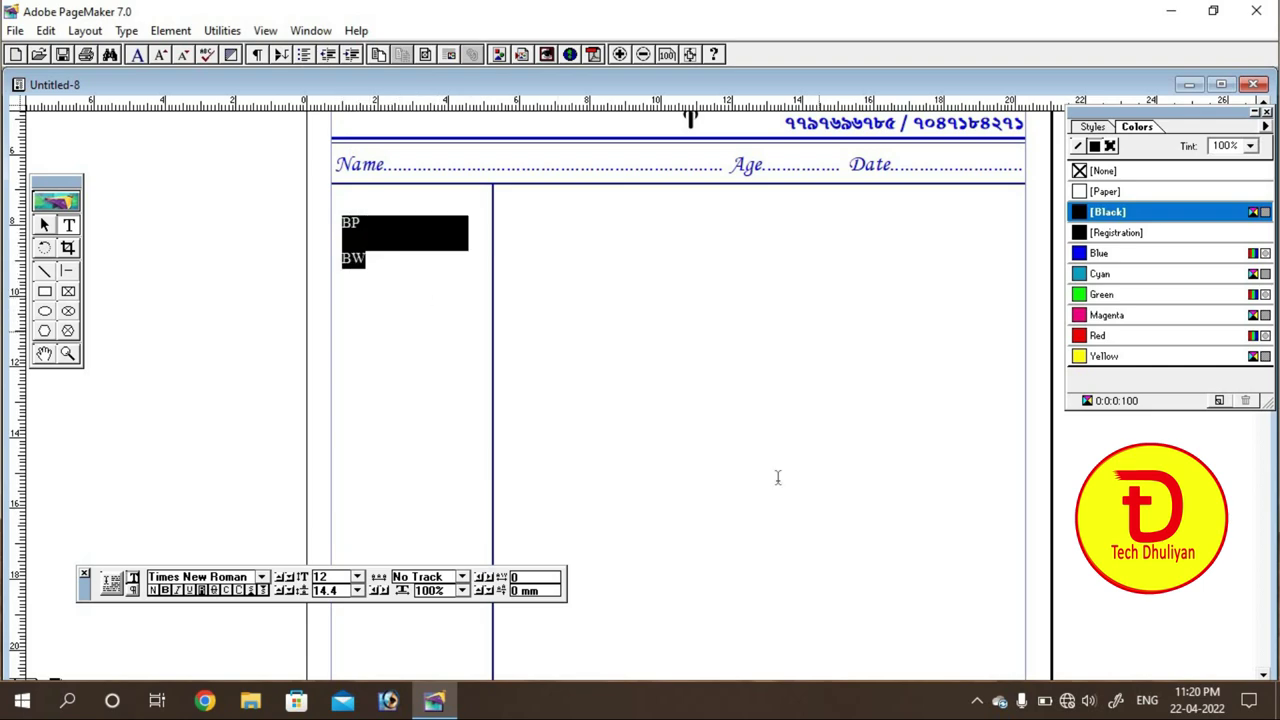
click(357, 577)
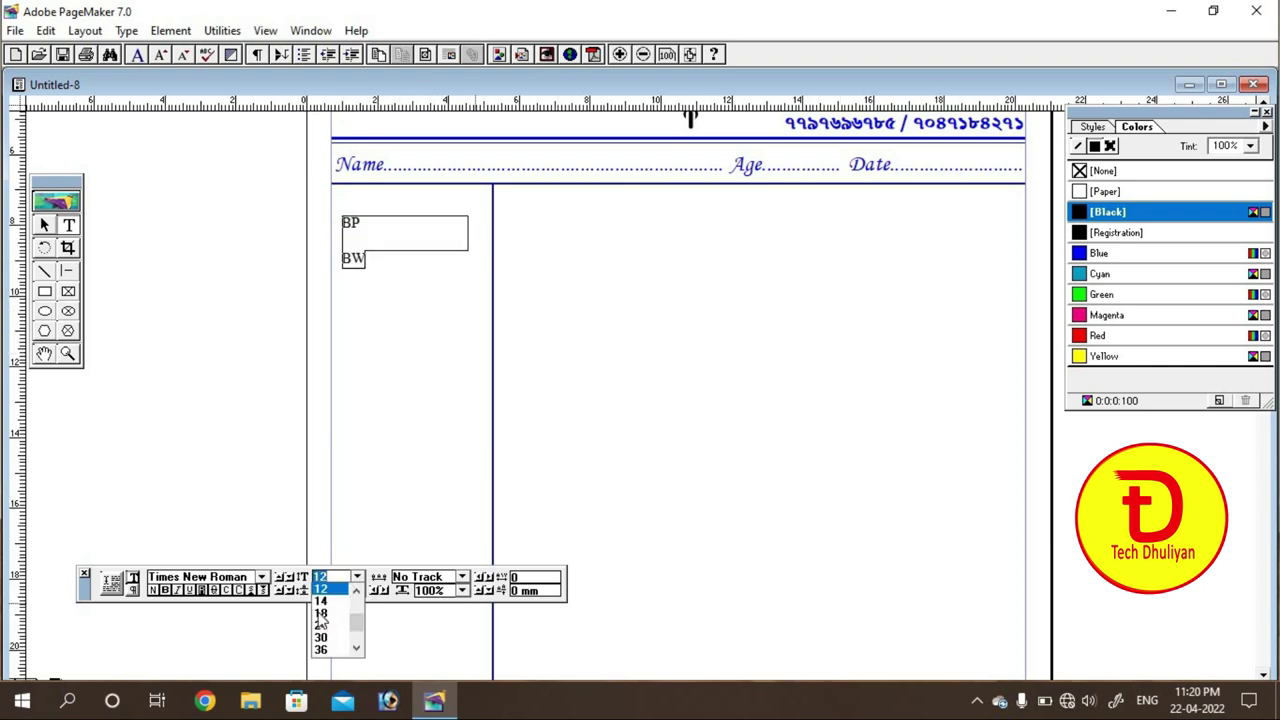
click(322, 612)
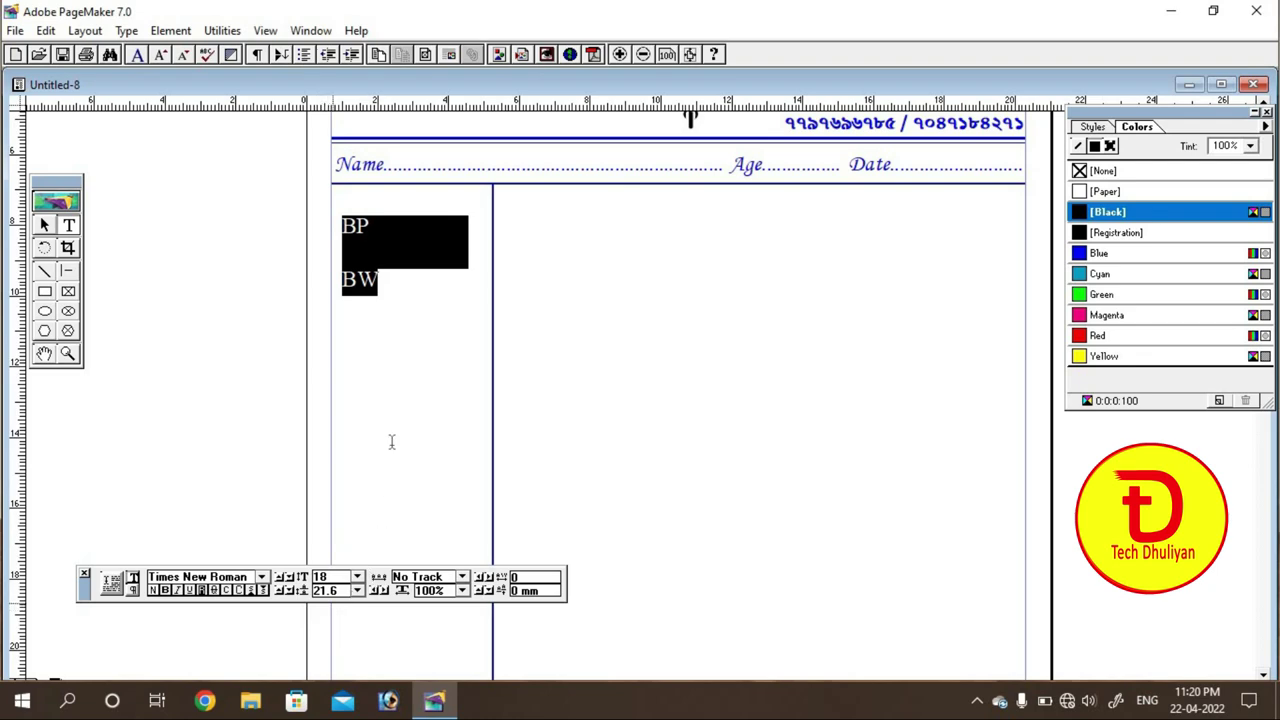
click(384, 282)
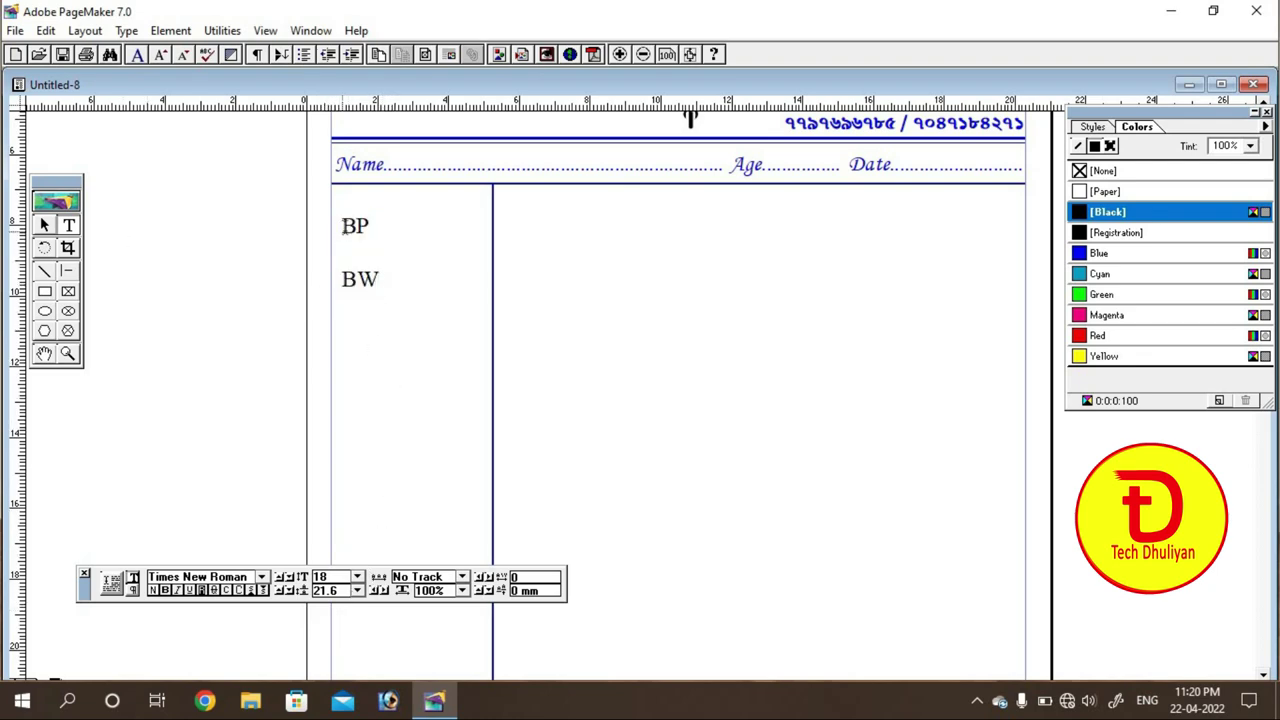
Step: Move the BP/BW text block to the left edge of the column
drag(342, 224, 392, 290)
click(377, 290)
click(44, 225)
click(360, 297)
drag(360, 297, 349, 309)
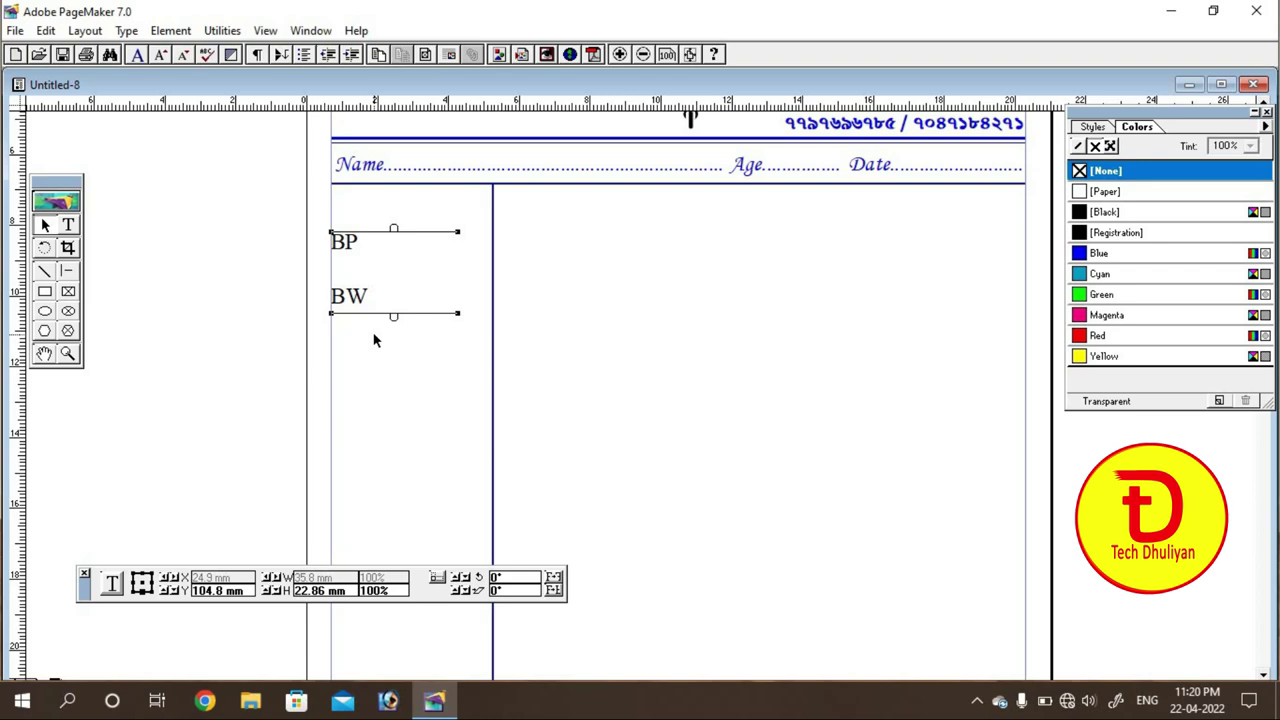
click(396, 358)
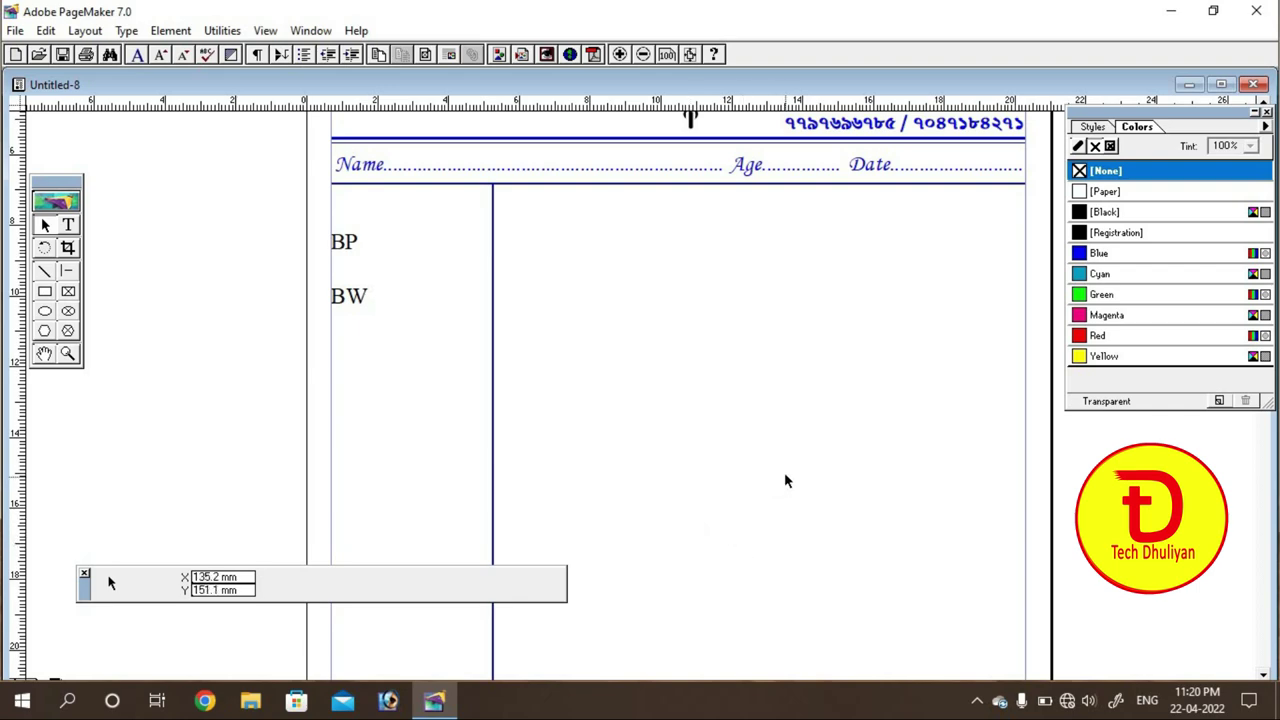
Step: Scroll to the page bottom and draw a 196 × 14.1 mm strip along the bottom margin
click(44, 353)
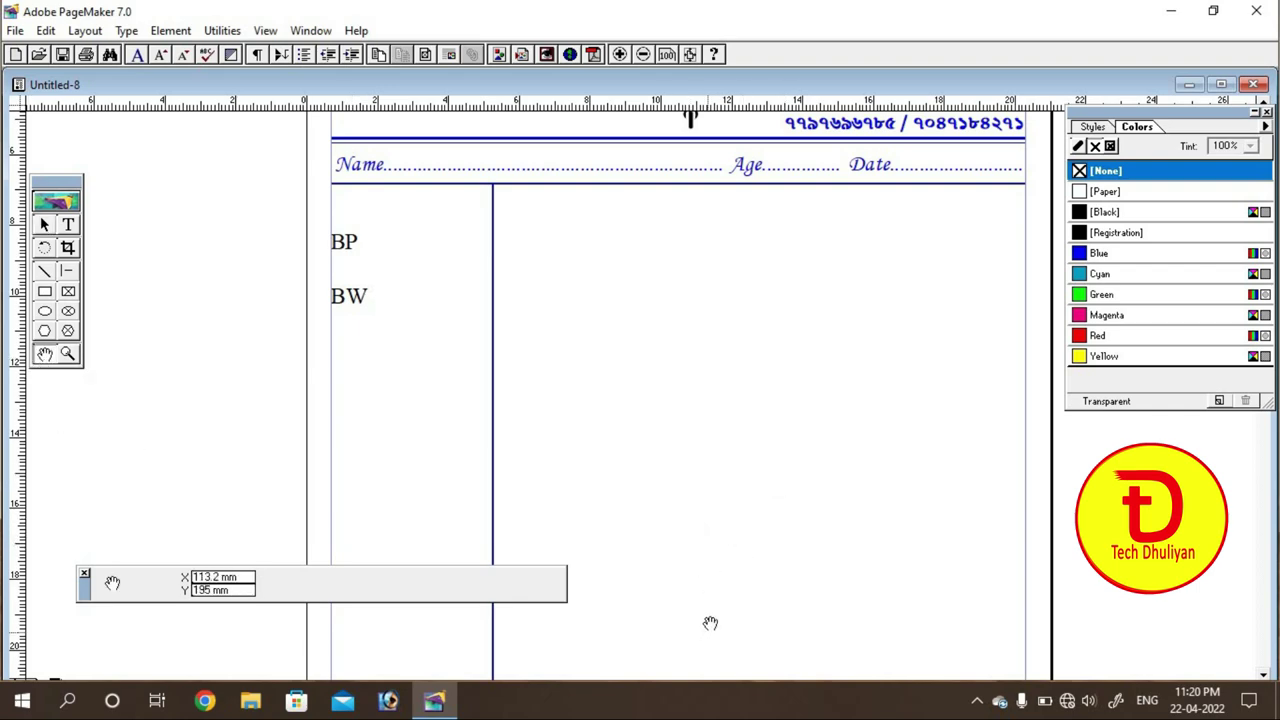
drag(709, 623, 692, 285)
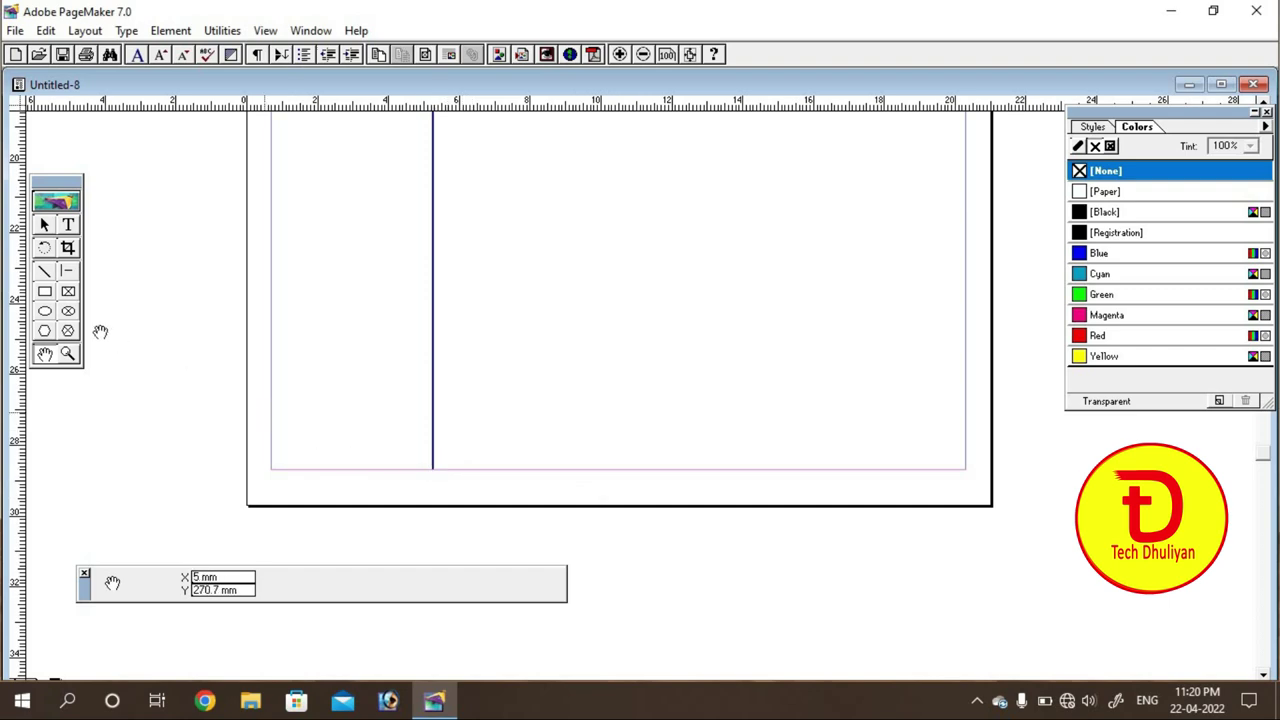
click(46, 294)
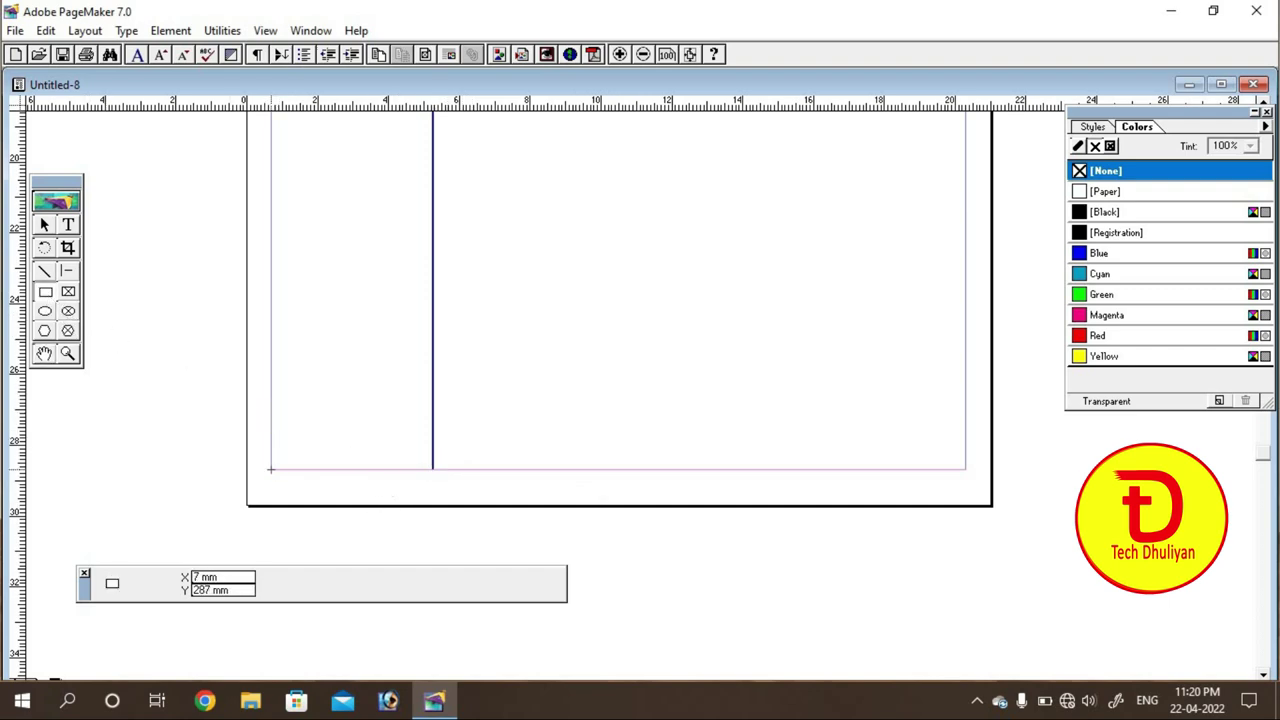
mouse_move(277, 468)
mouse_down()
mouse_move(337, 440)
mouse_move(965, 422)
mouse_up()
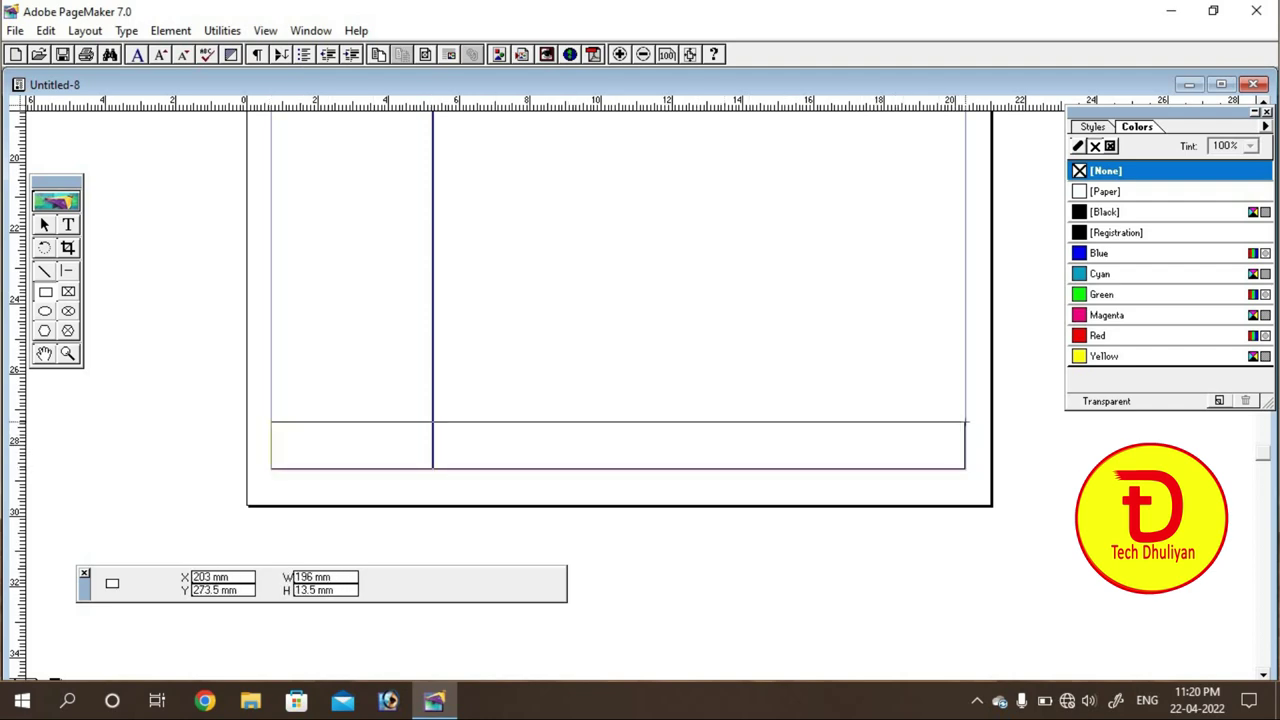
drag(965, 423, 966, 420)
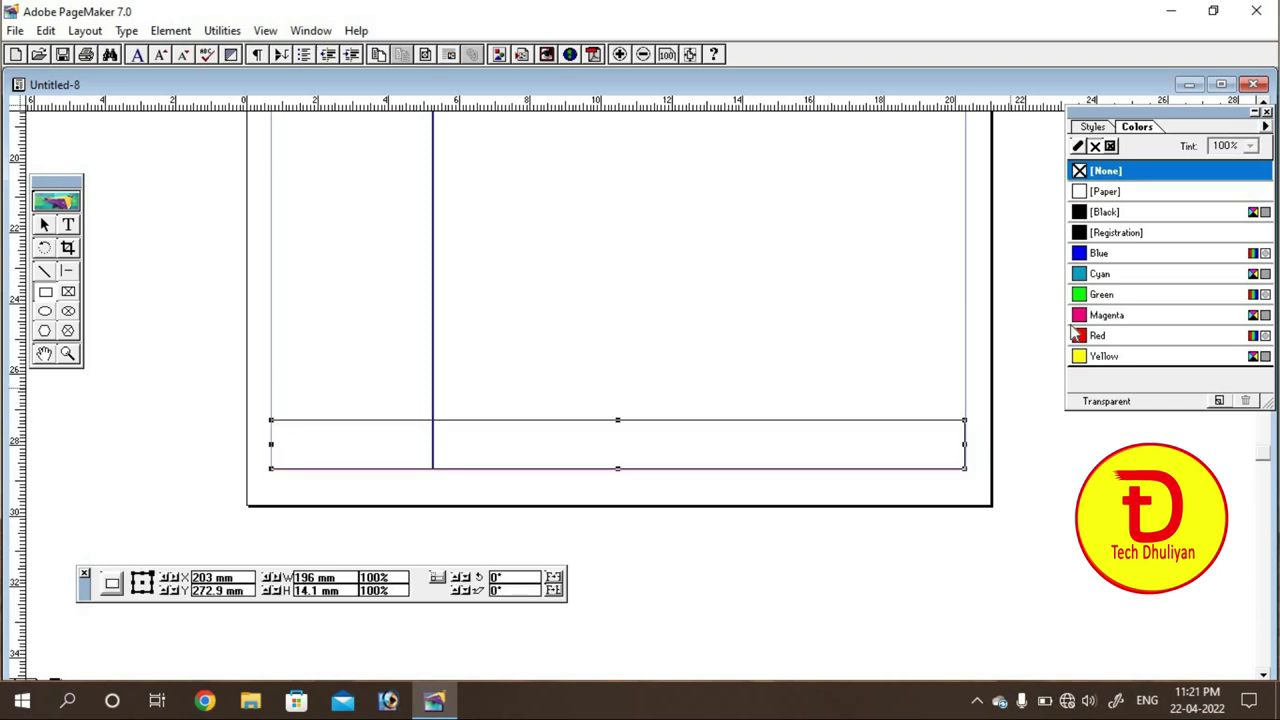
Step: Give the footer rectangle a blue fill and a blue outline
click(1090, 258)
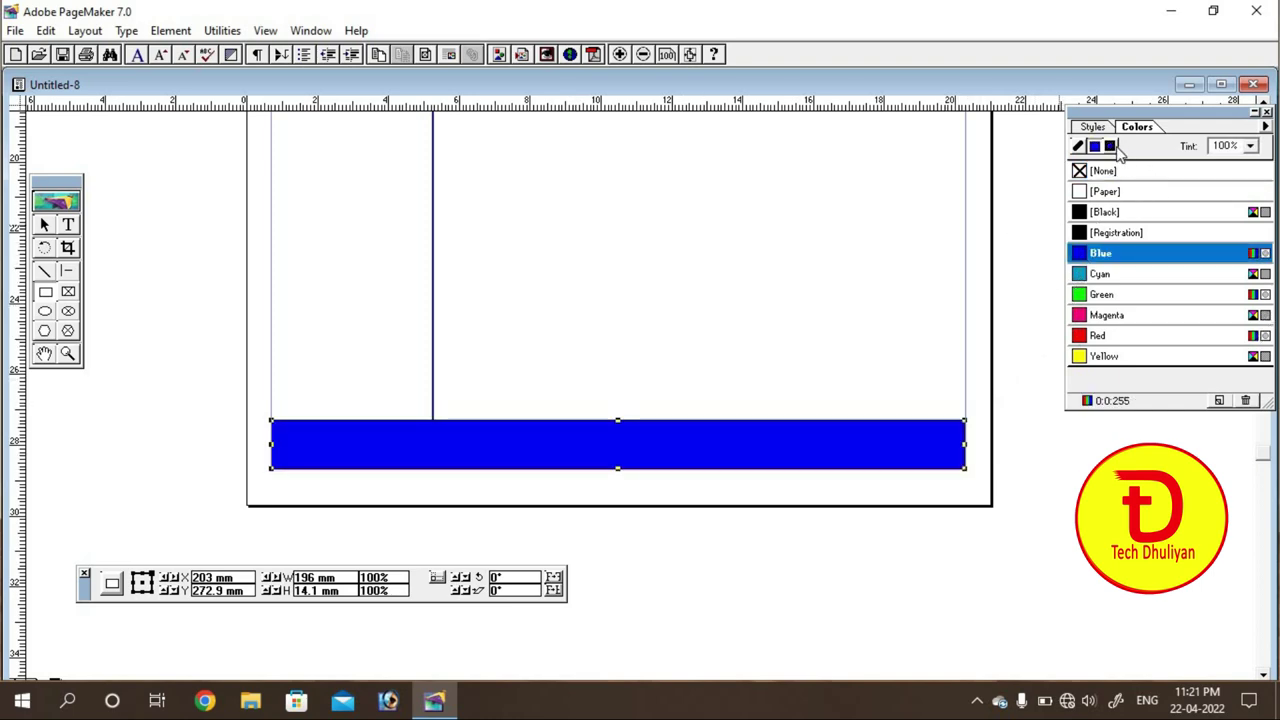
click(1100, 258)
click(1090, 257)
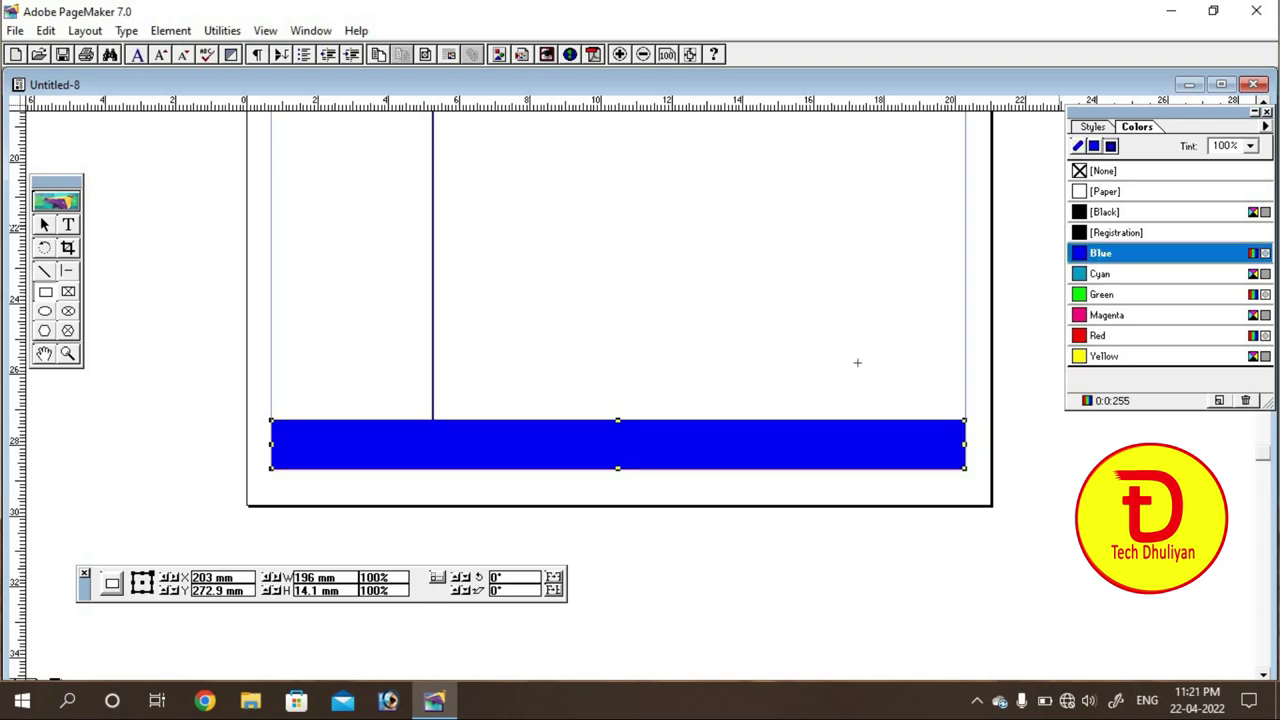
Step: Type the Bengali word 'emarjensI' and move the text block just above the blue bar
click(68, 225)
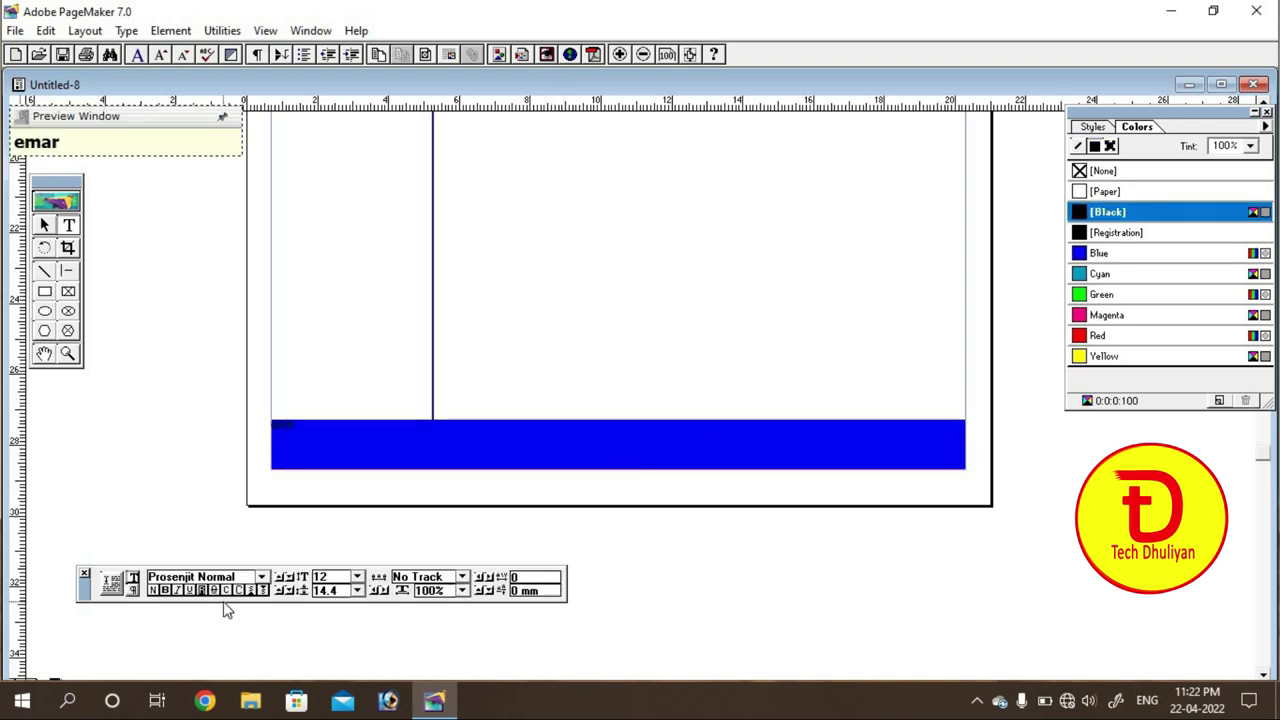
text(je)
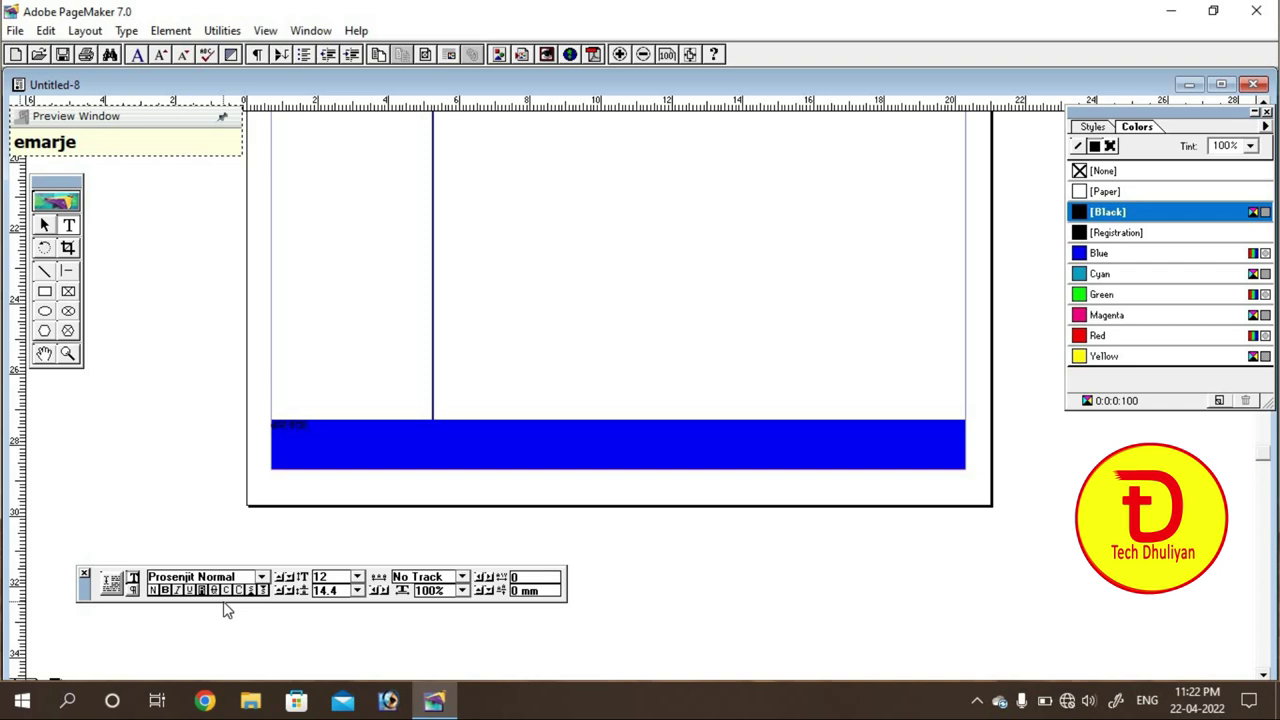
text(nsI)
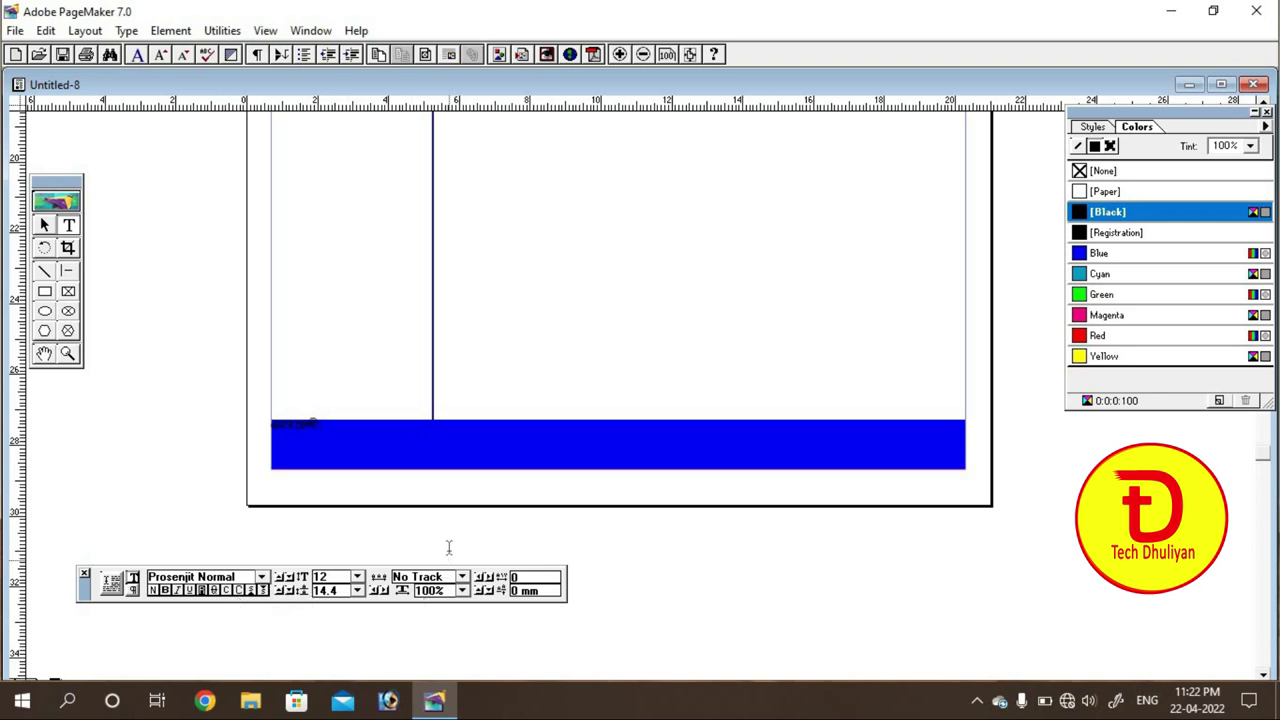
click(45, 226)
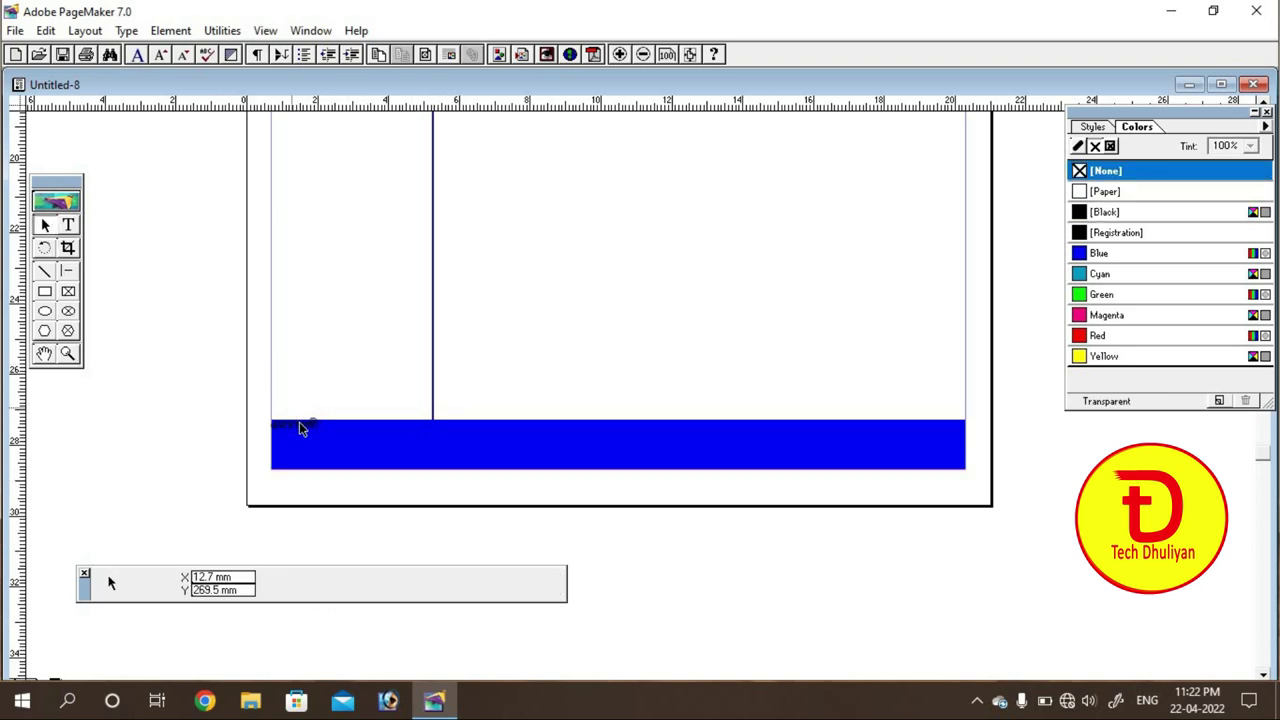
drag(301, 423, 304, 367)
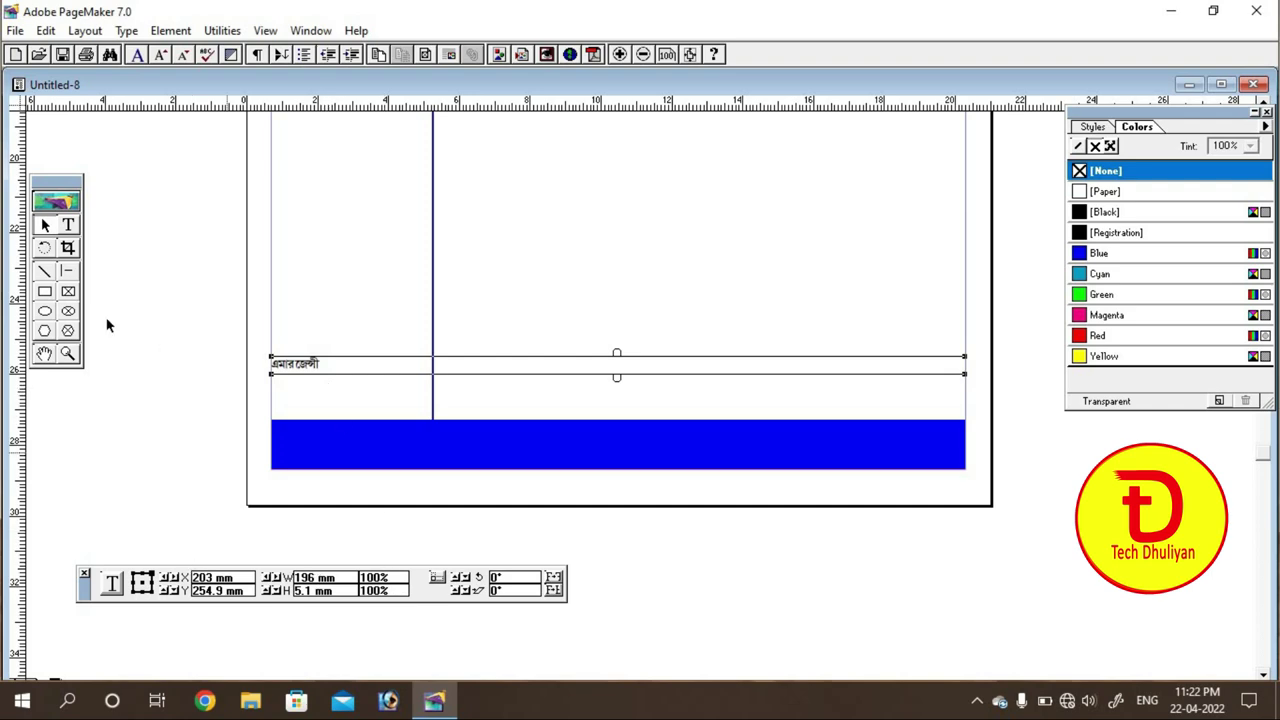
Step: Set the Bengali word to 24 pt
click(68, 225)
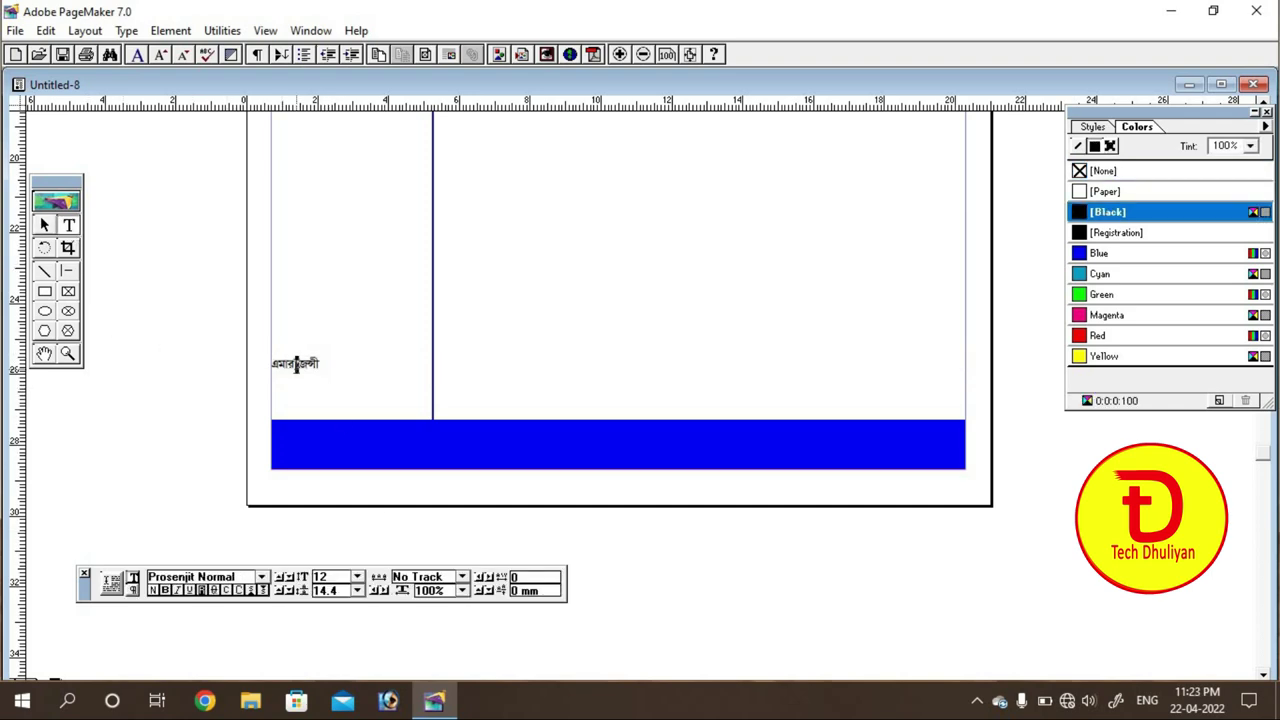
triple_click(296, 364)
click(357, 577)
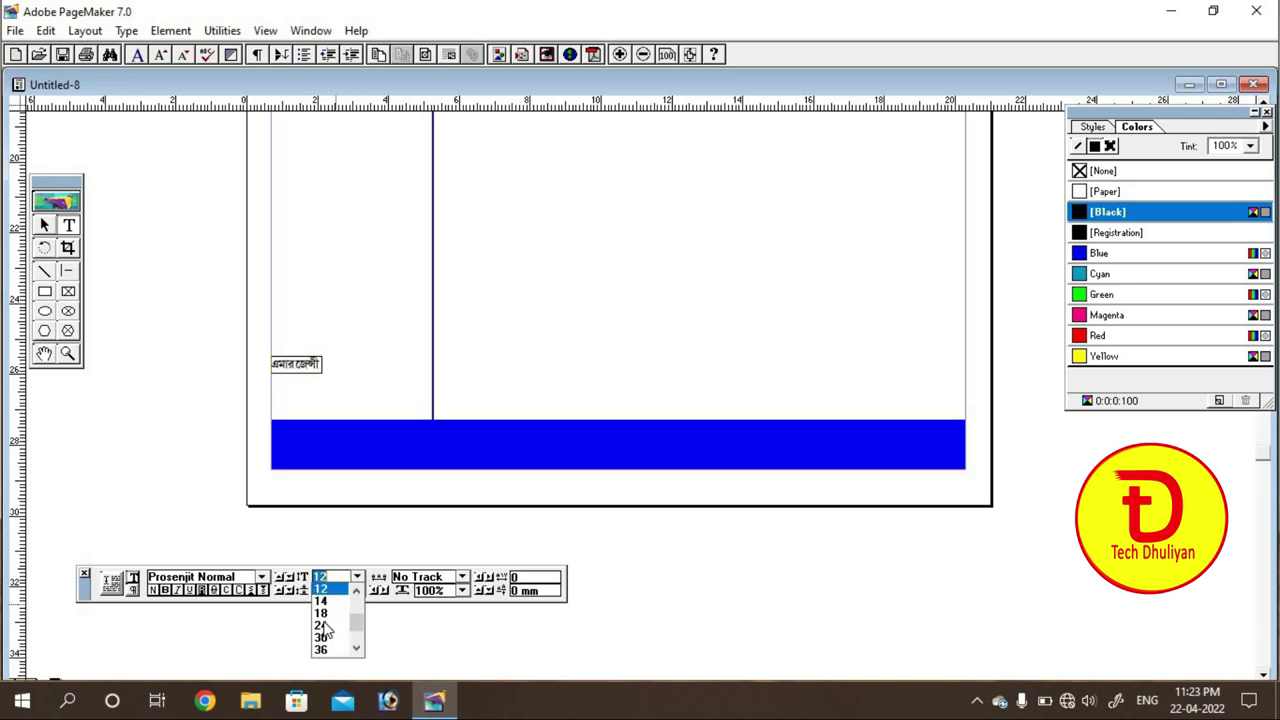
click(321, 625)
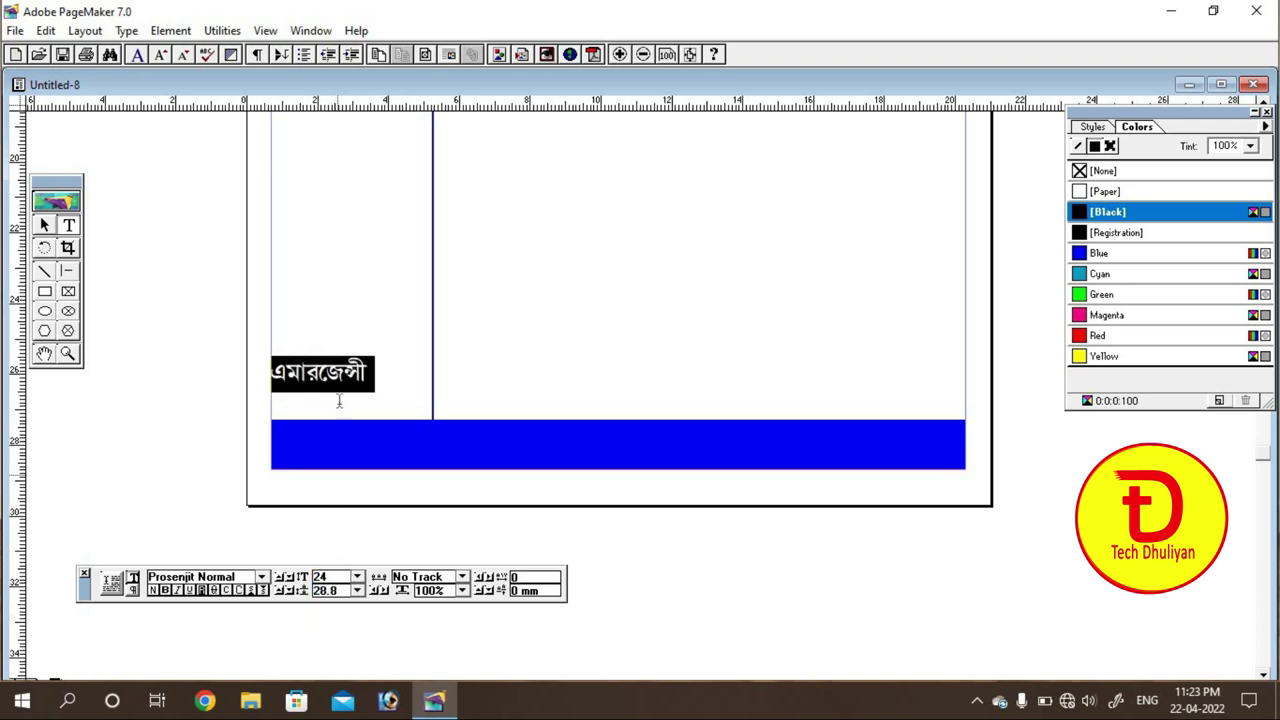
Step: Complete the sentence 'এমারজেন্সী রোগীর জন্য হাসপাতালে যোগাযোগ করুন।' and start a new line
click(364, 381)
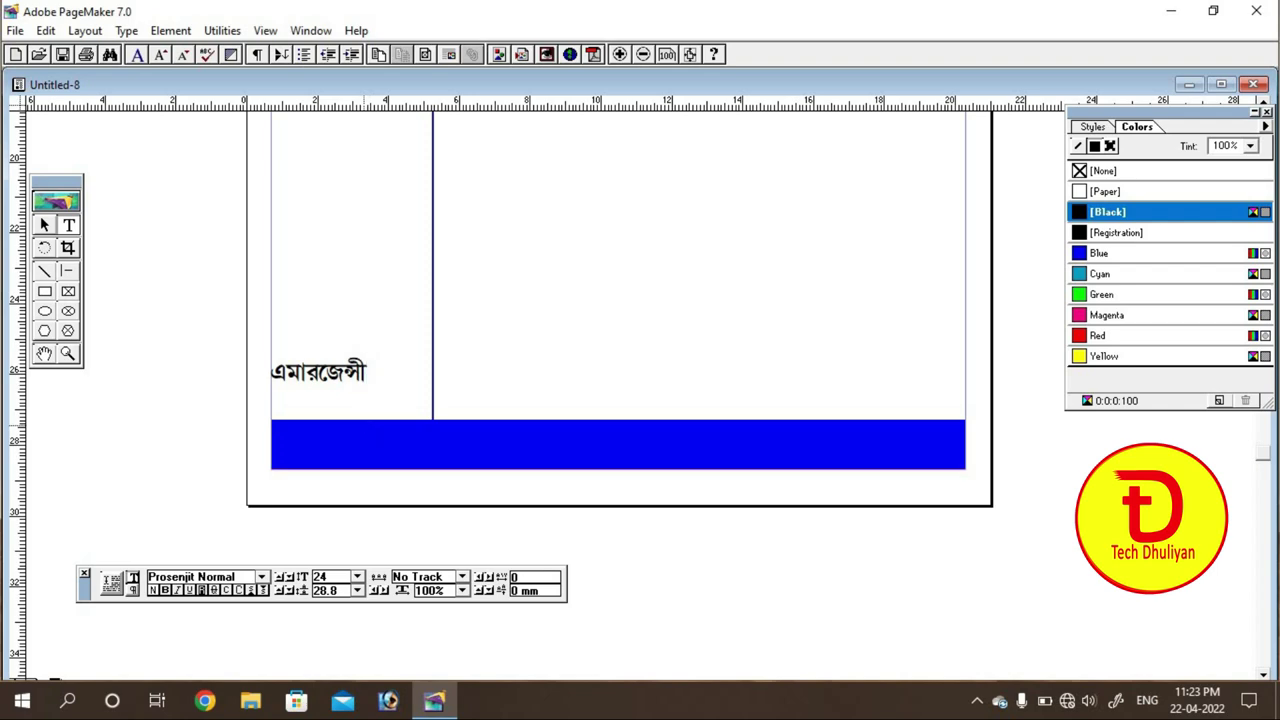
text(rO)
key(BackSpace)
text(O)
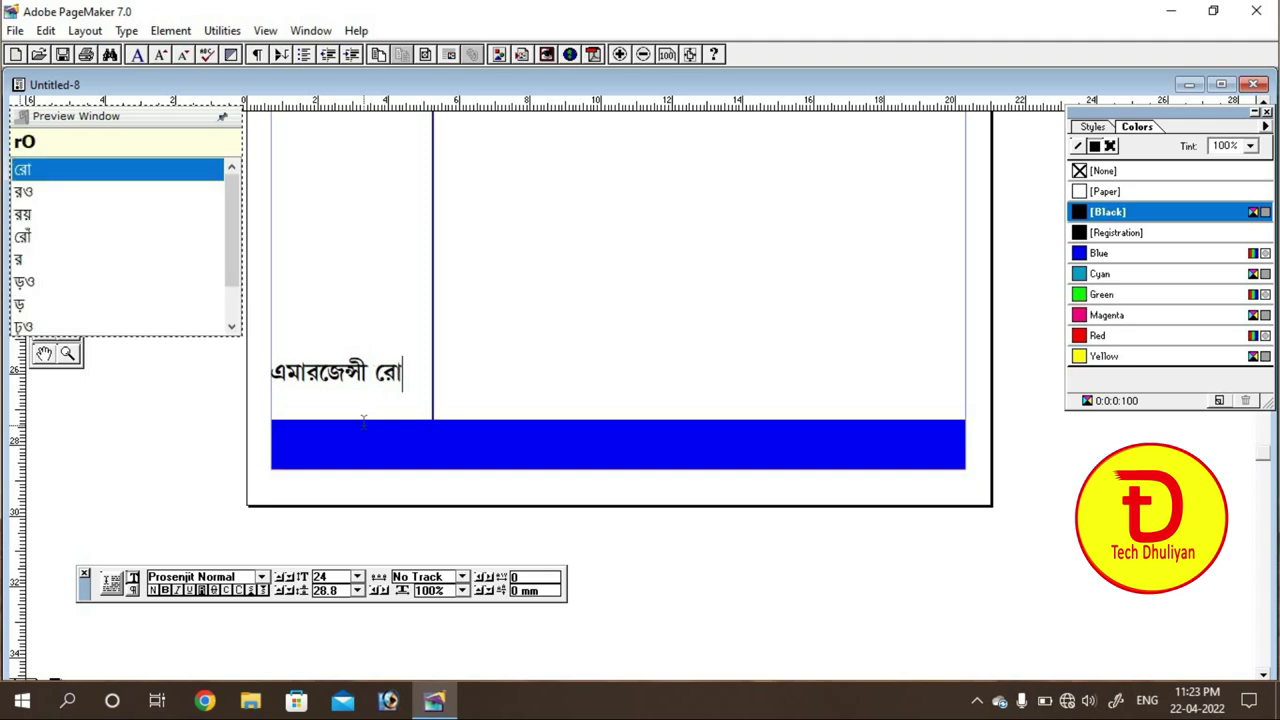
text(gIr )
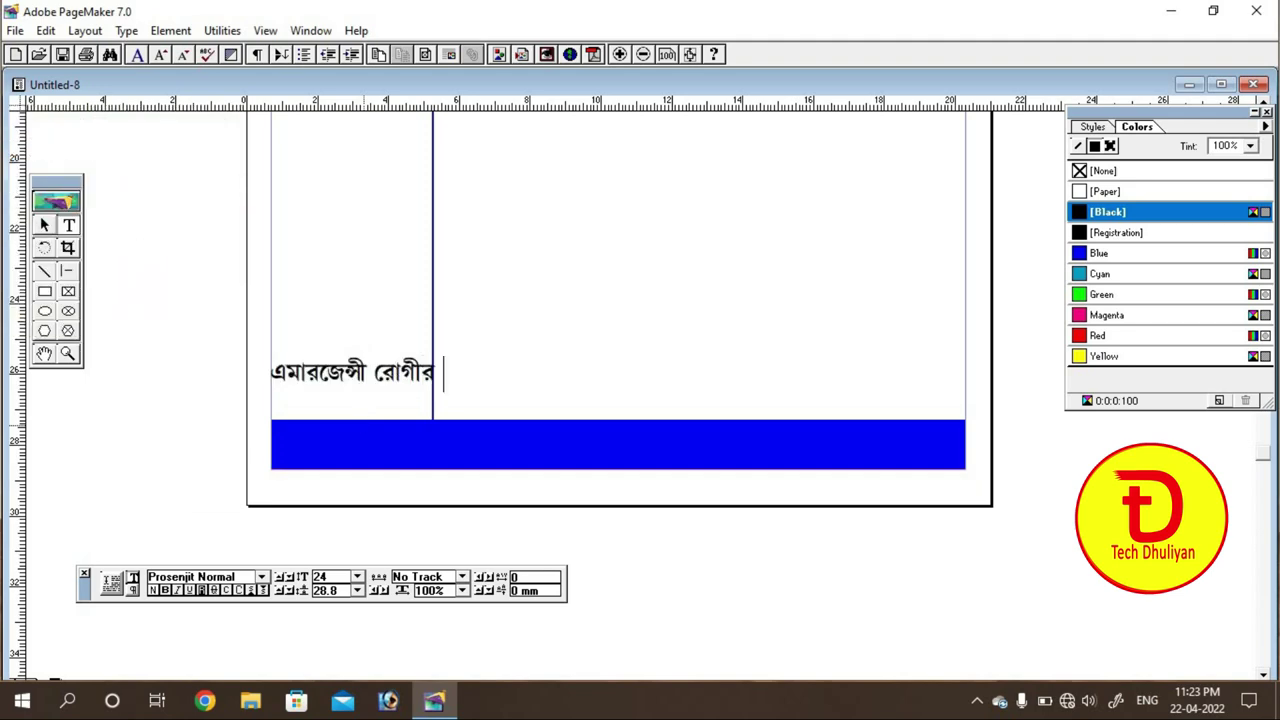
text(jny )
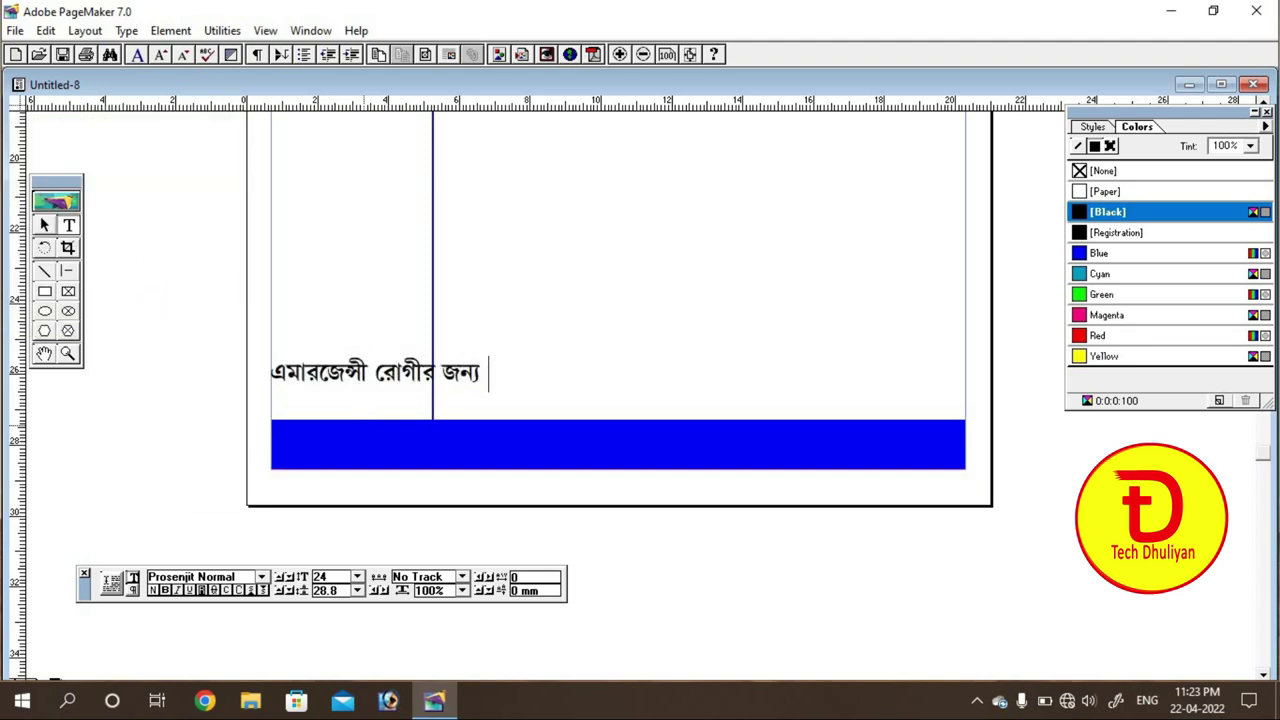
text(haspata)
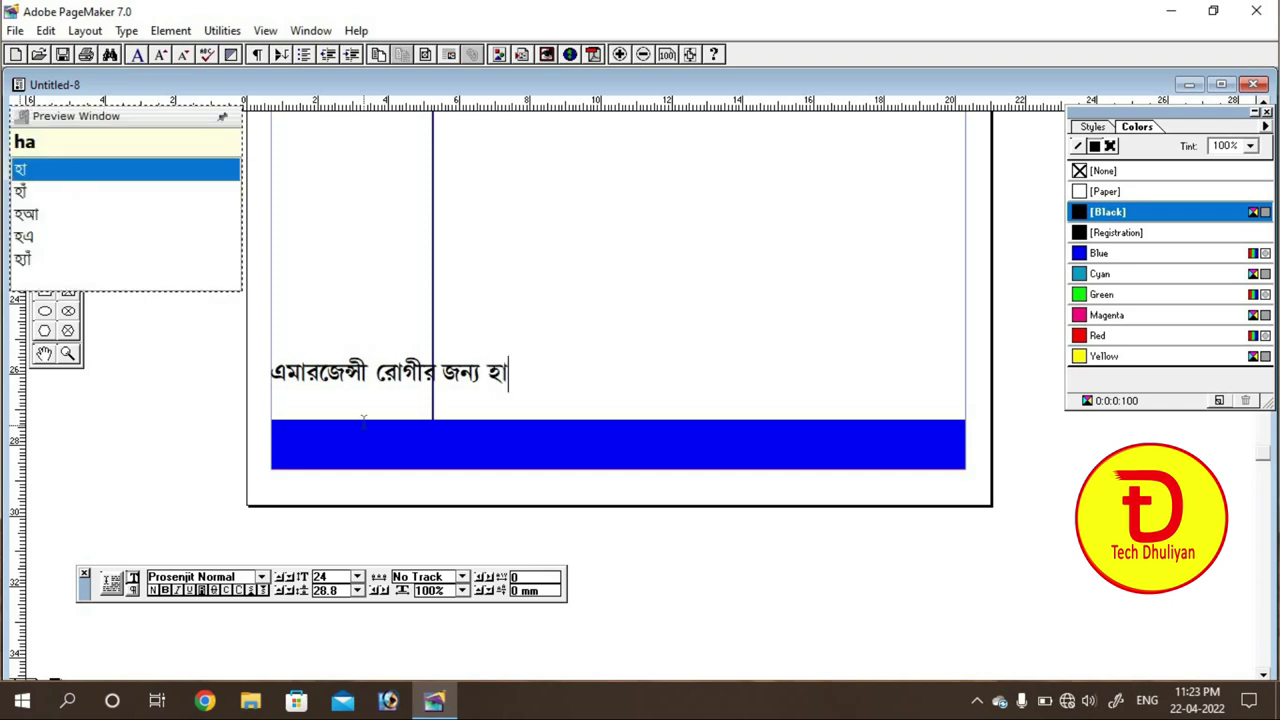
text(l)
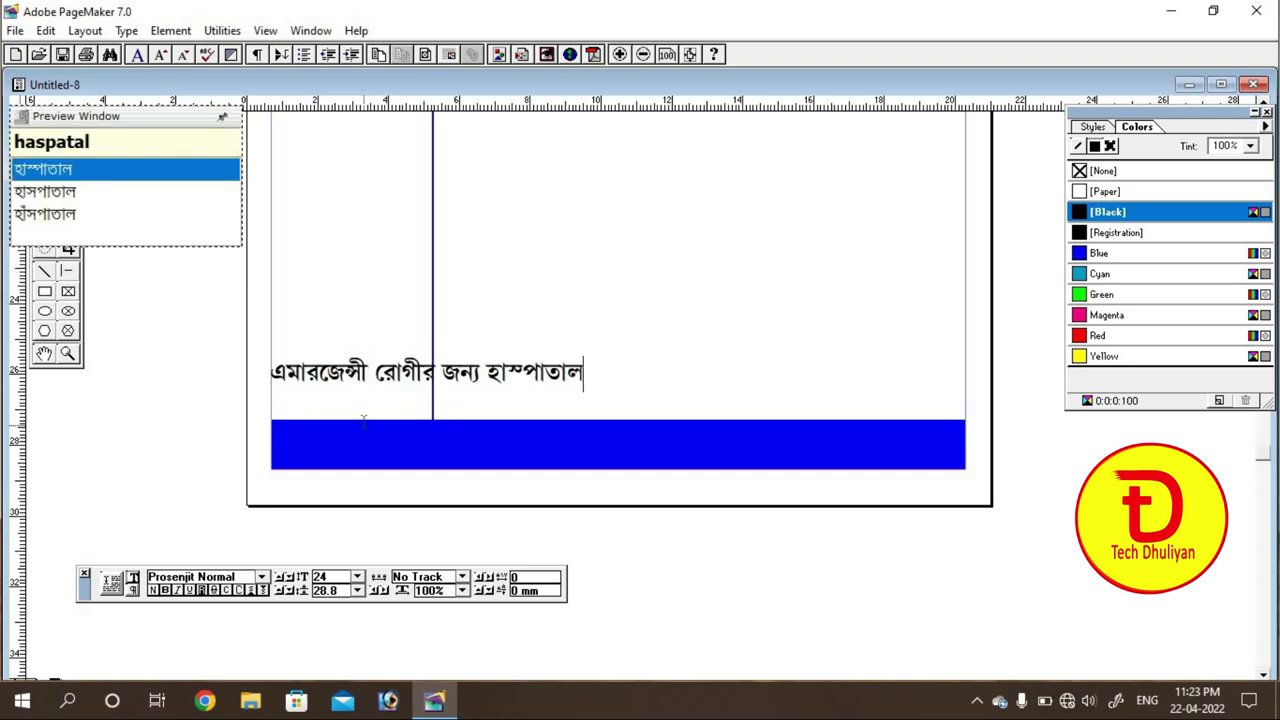
key(Down)
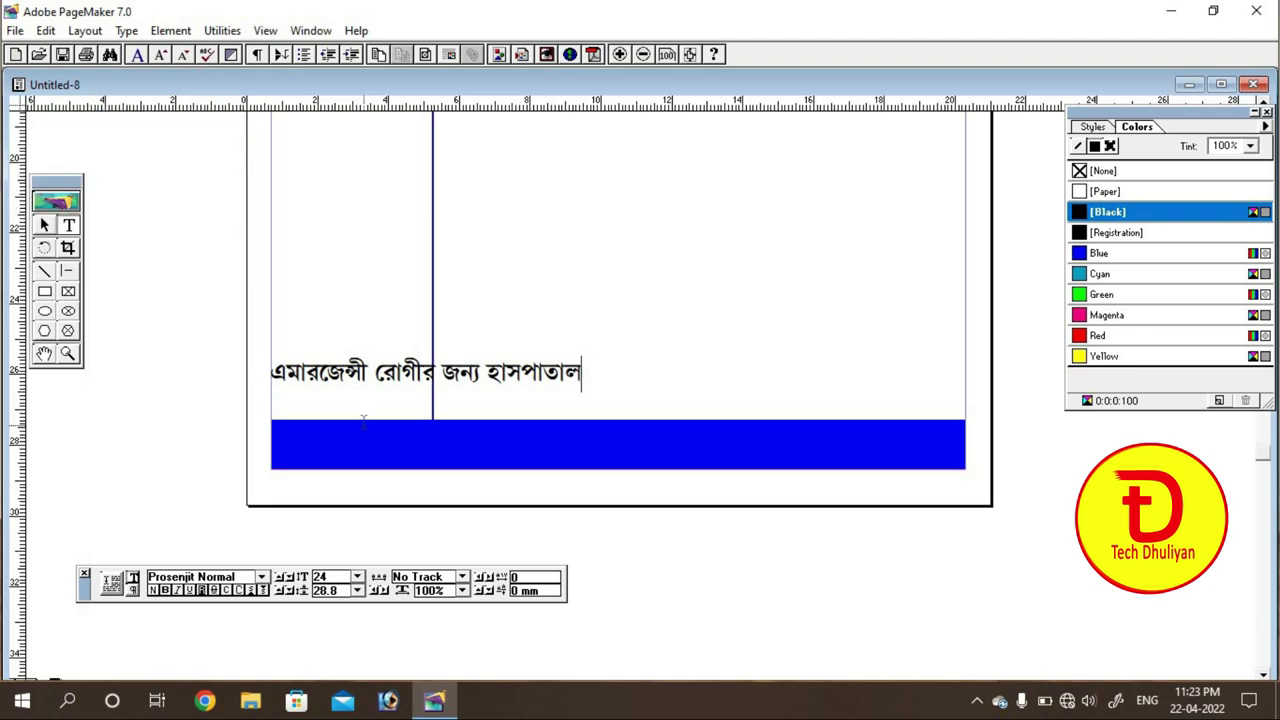
text(e)
key(BackSpace)
key(BackSpace)
key(BackSpace)
key(BackSpace)
key(BackSpace)
text(ta)
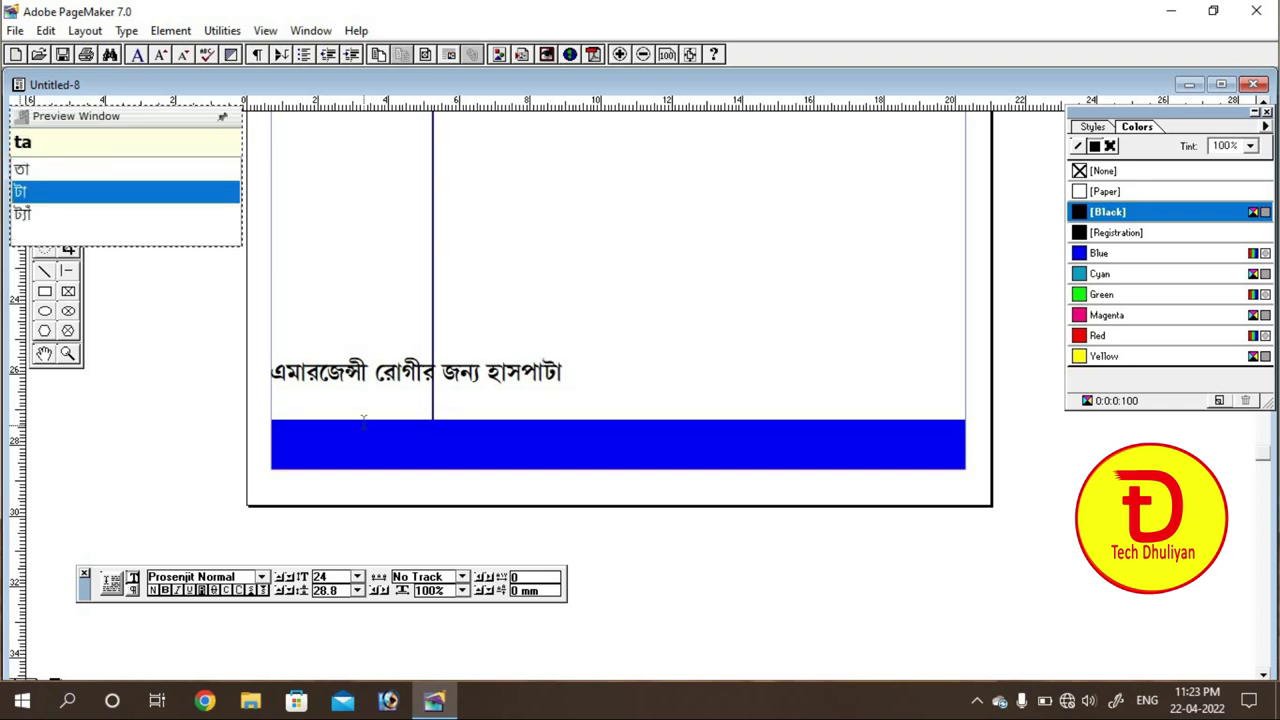
text(le )
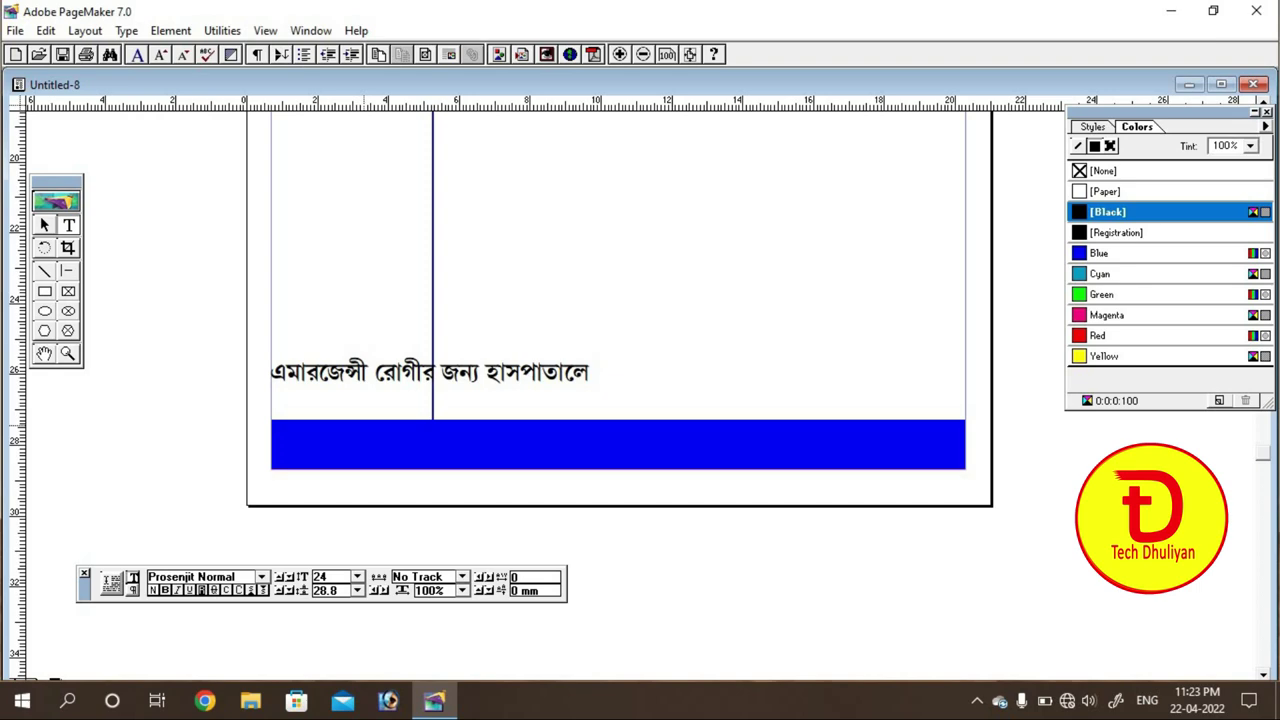
text(jogajo)
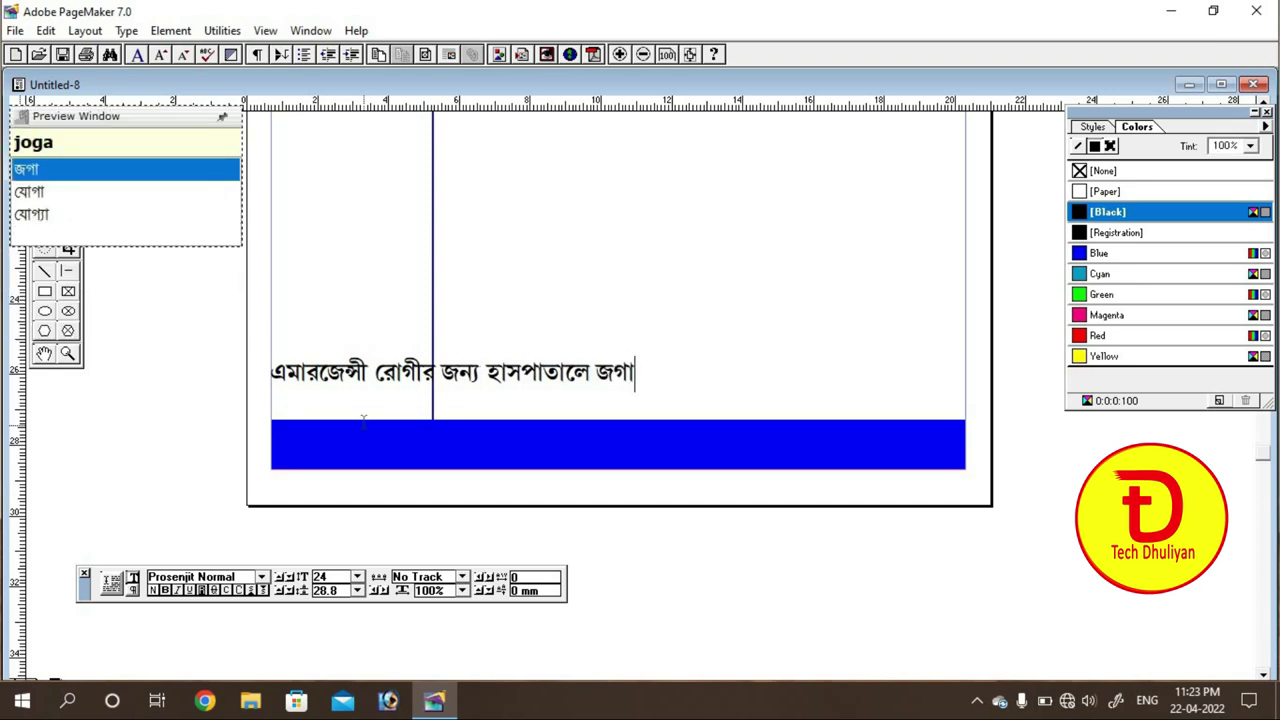
text(g)
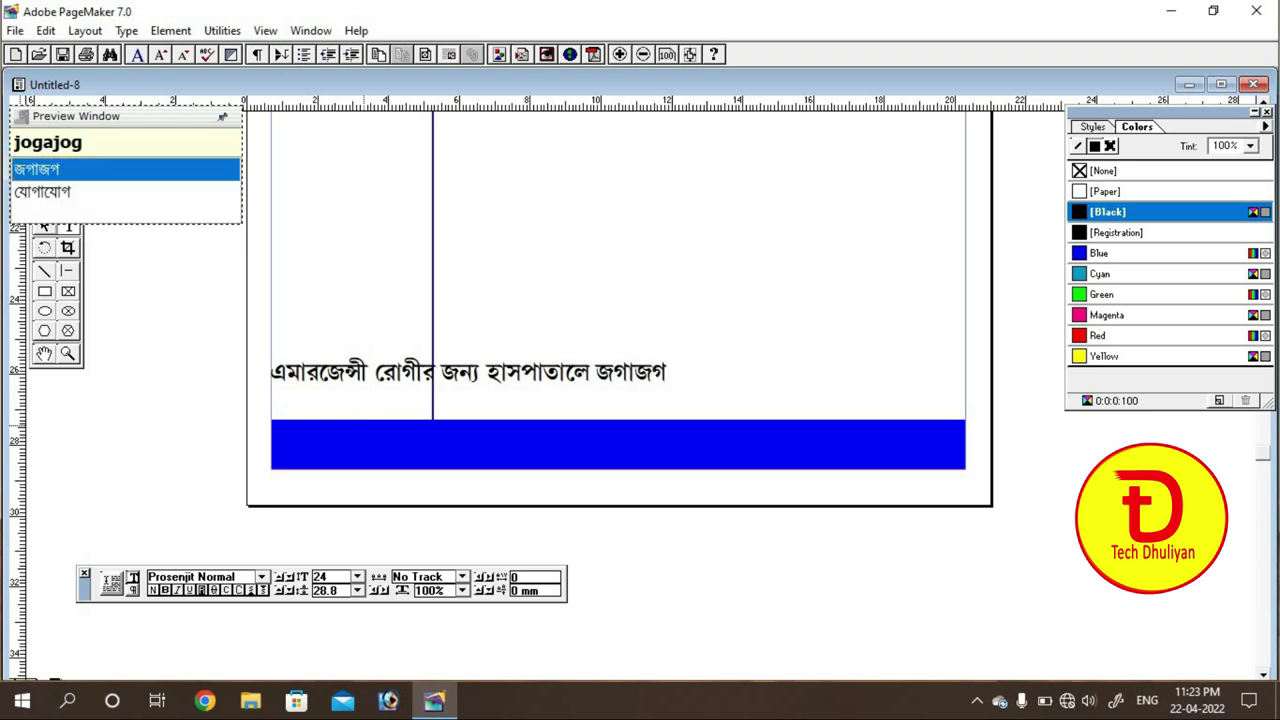
key(Down)
text(krun)
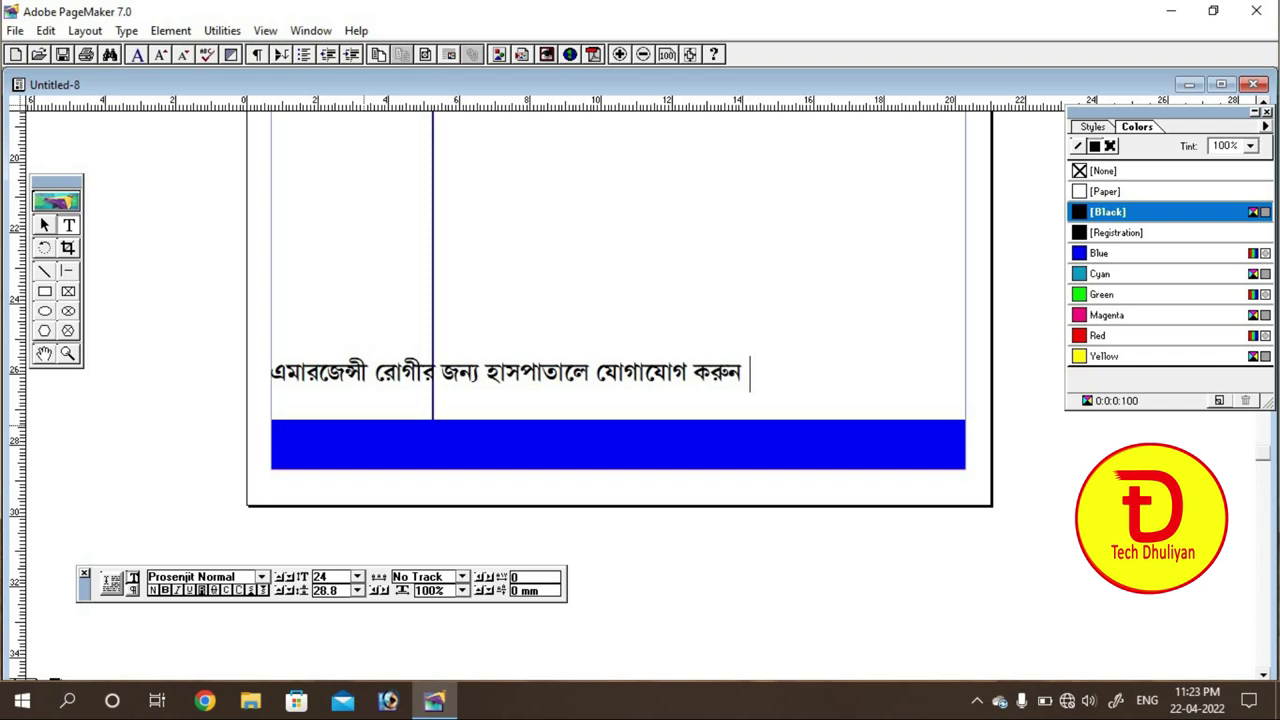
text( .)
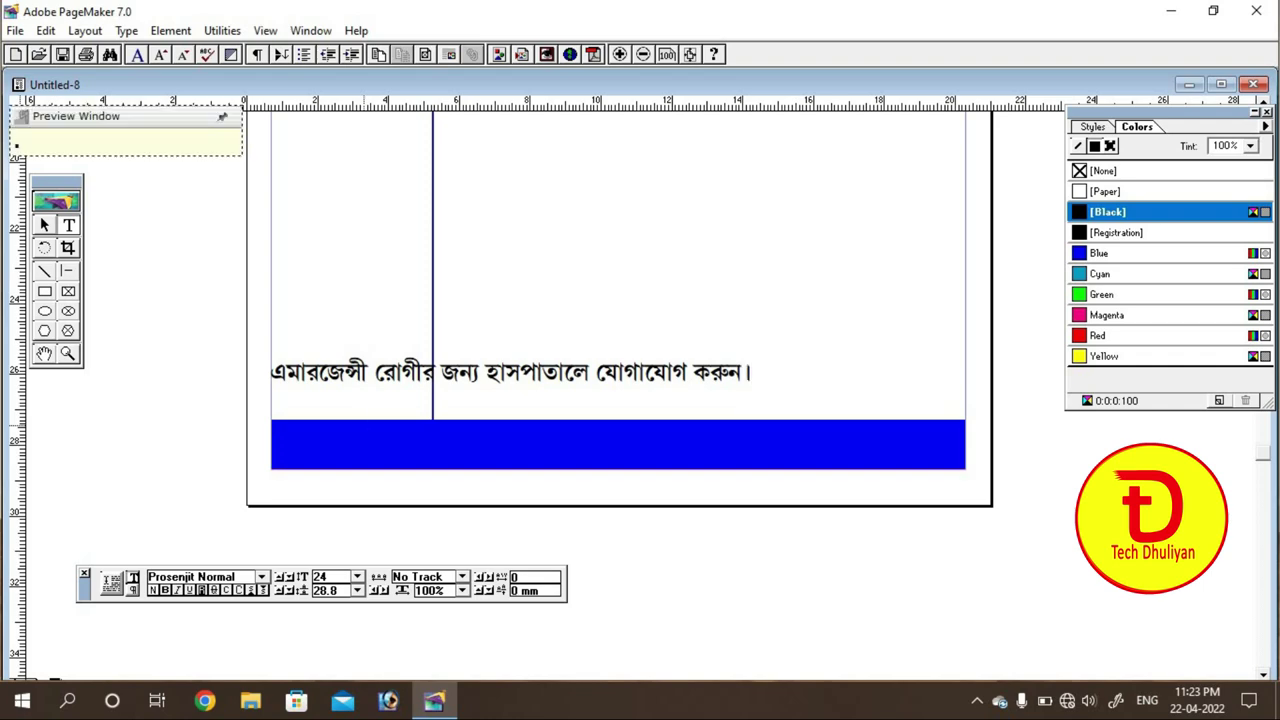
key(Return)
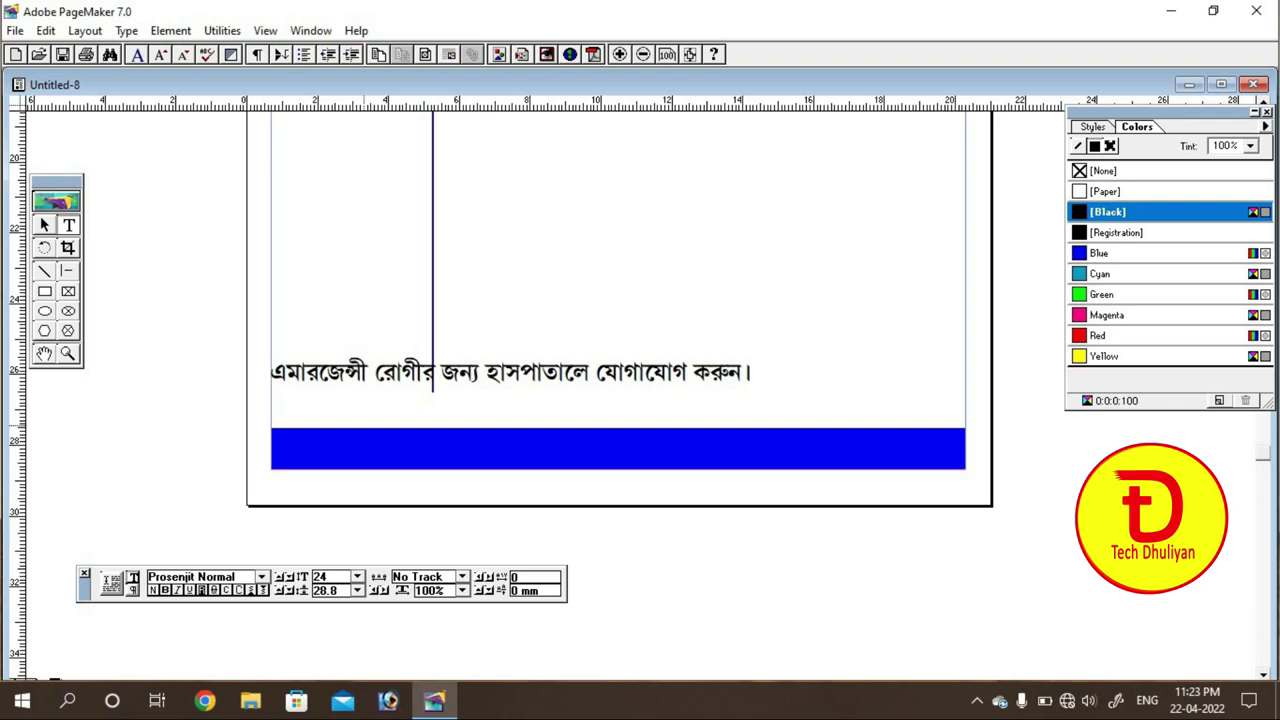
Step: Type 'নাম লেখানোর জন্য যোগাযোগ করুন :' followed by two contact phone numbers
text(nam le)
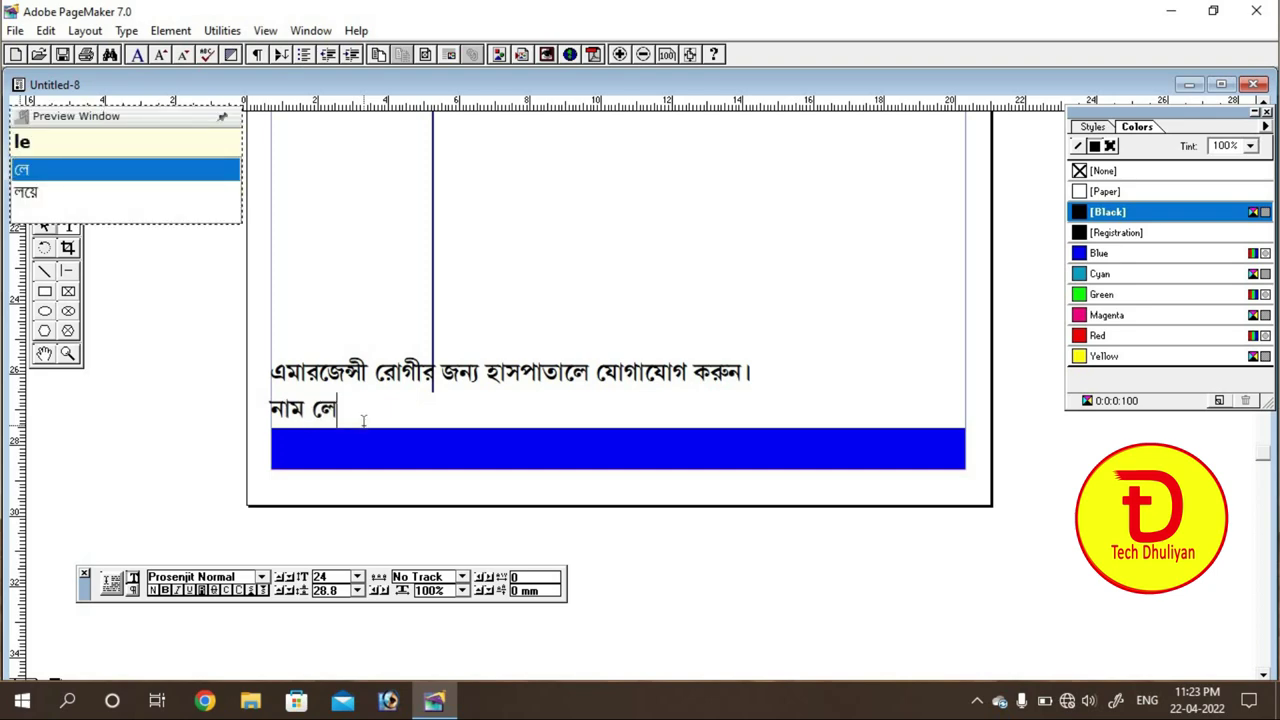
text(k)
key(BackSpace)
text(khanOr)
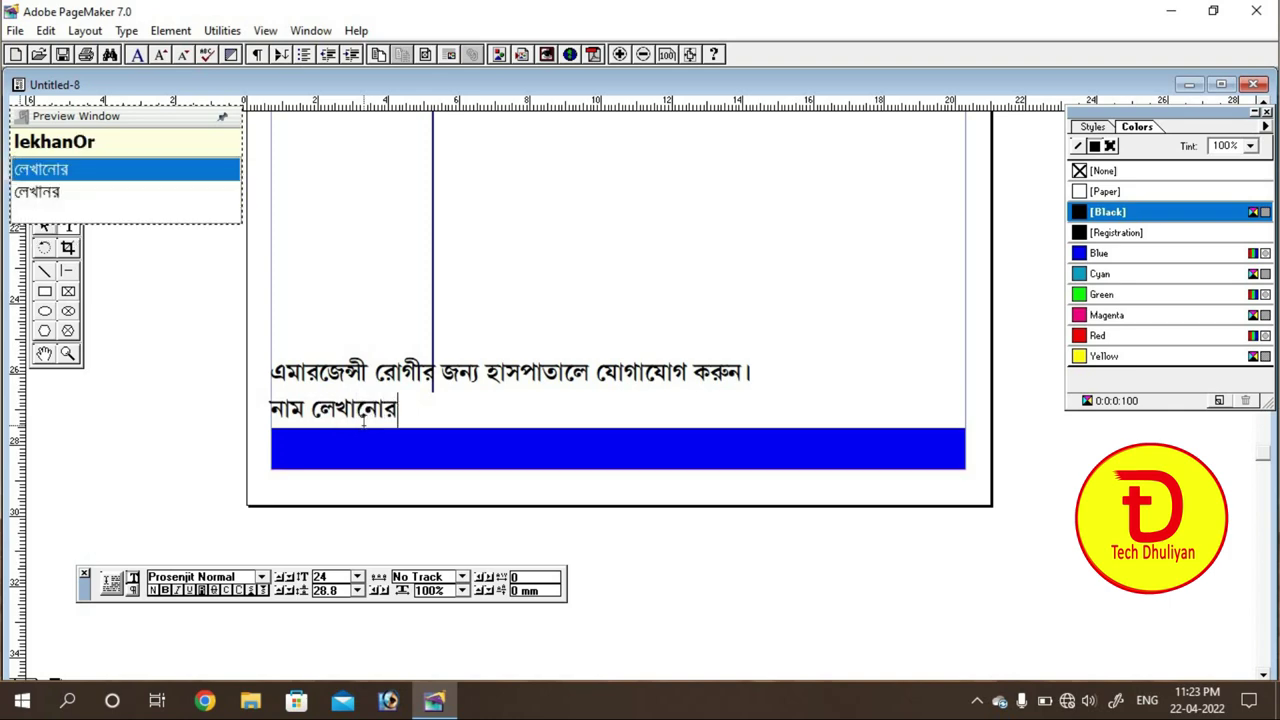
text( n)
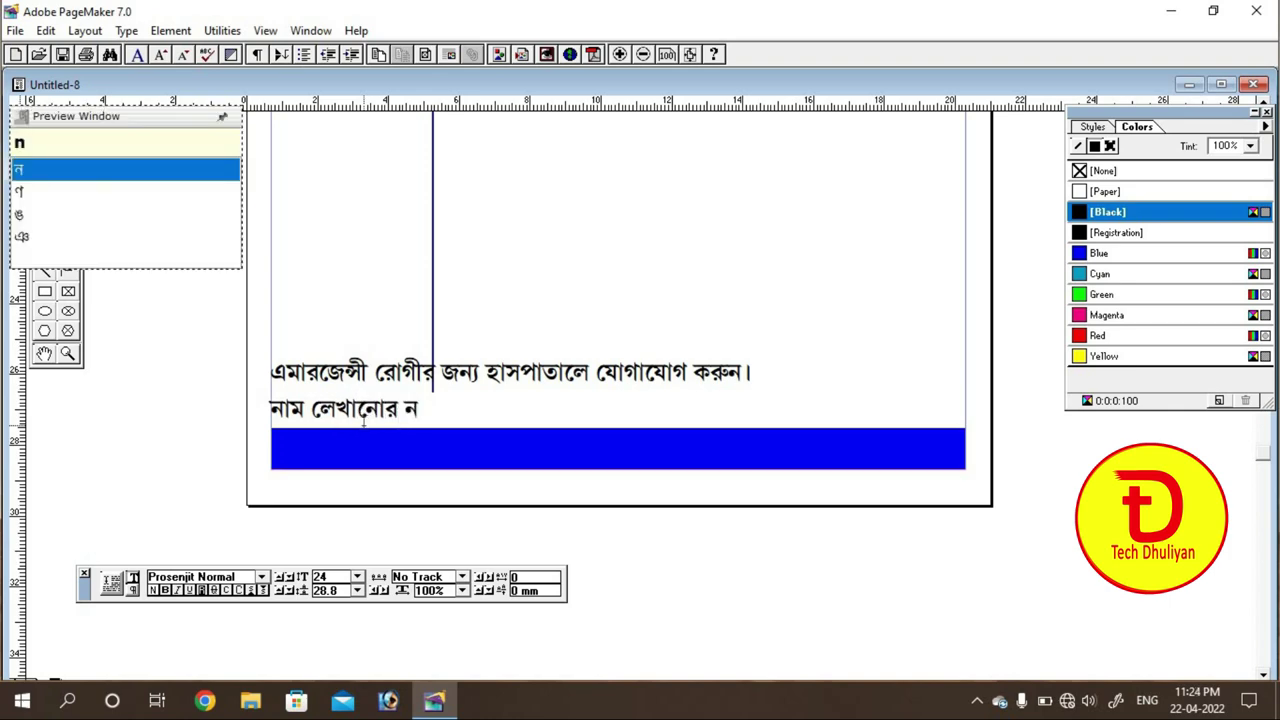
text(ny)
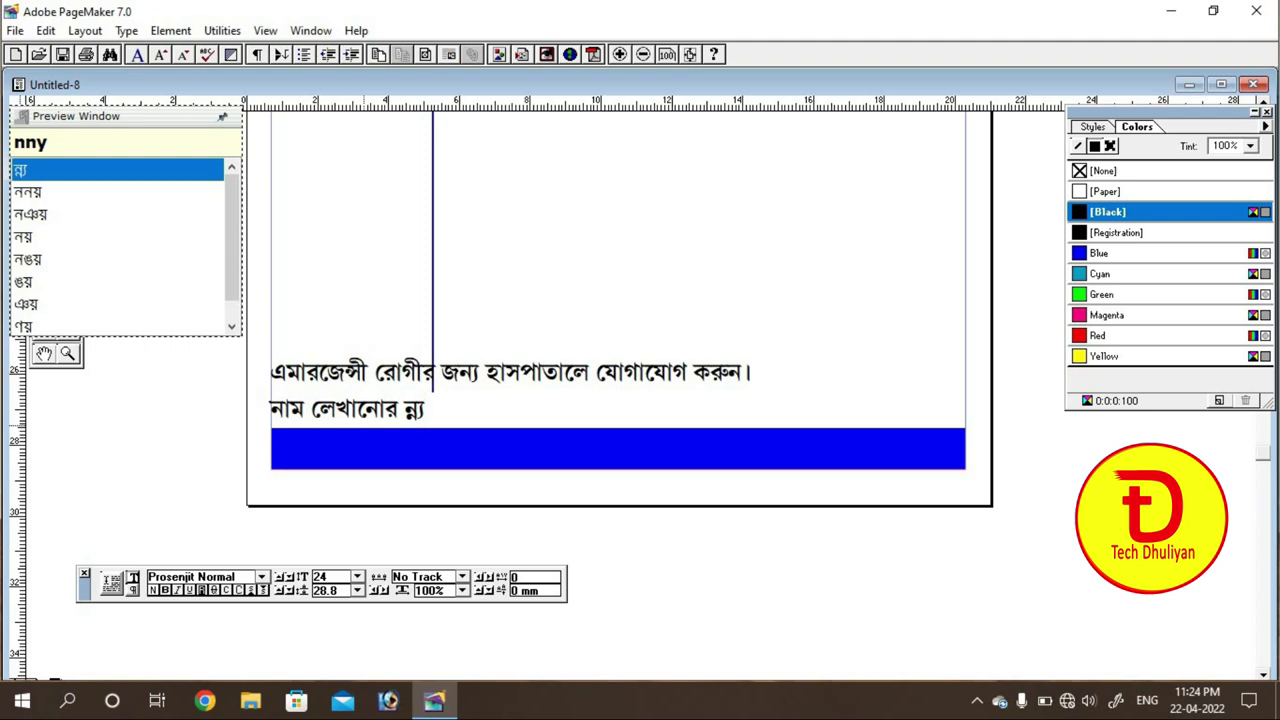
key(BackSpace)
key(BackSpace)
key(BackSpace)
text(jny)
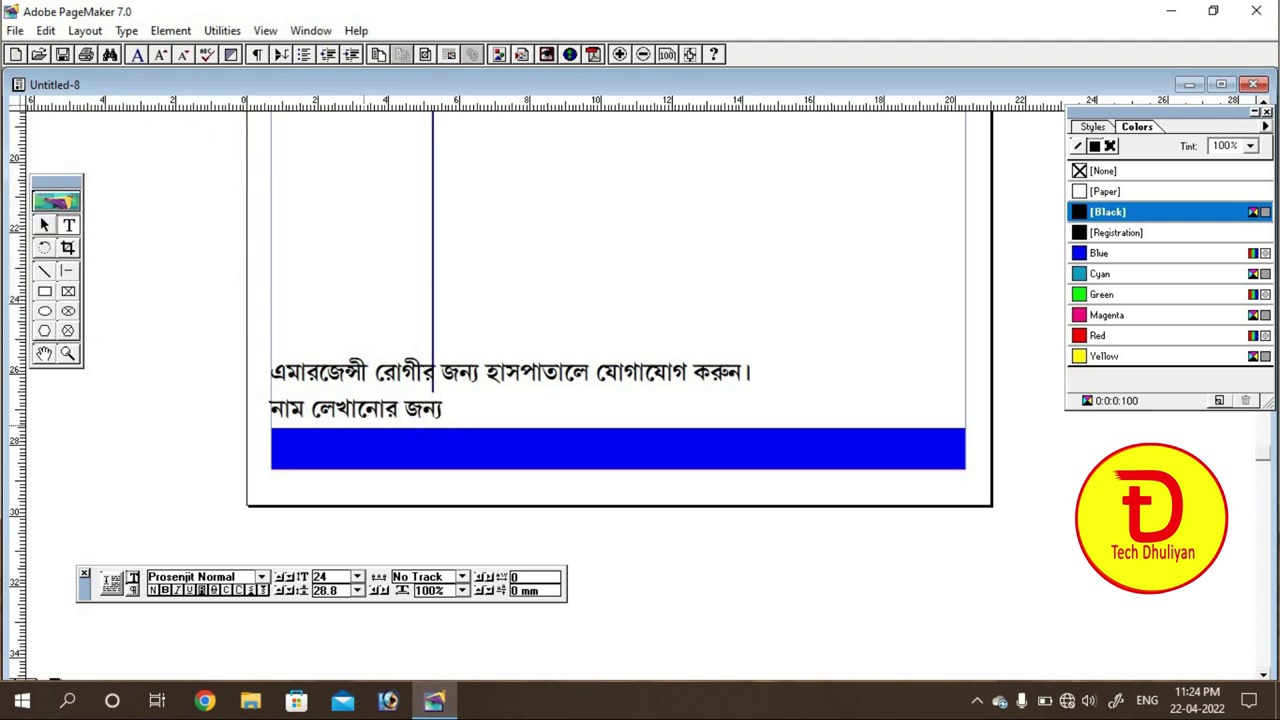
text( jO)
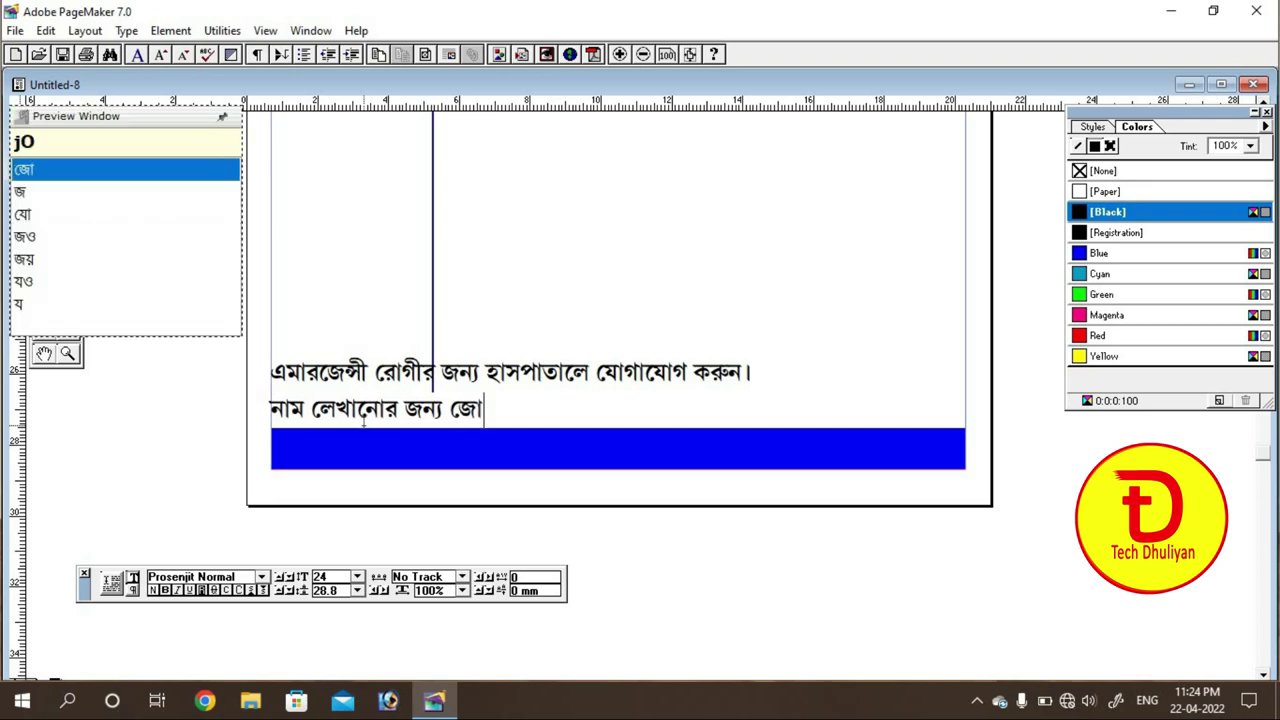
text(gaJo)
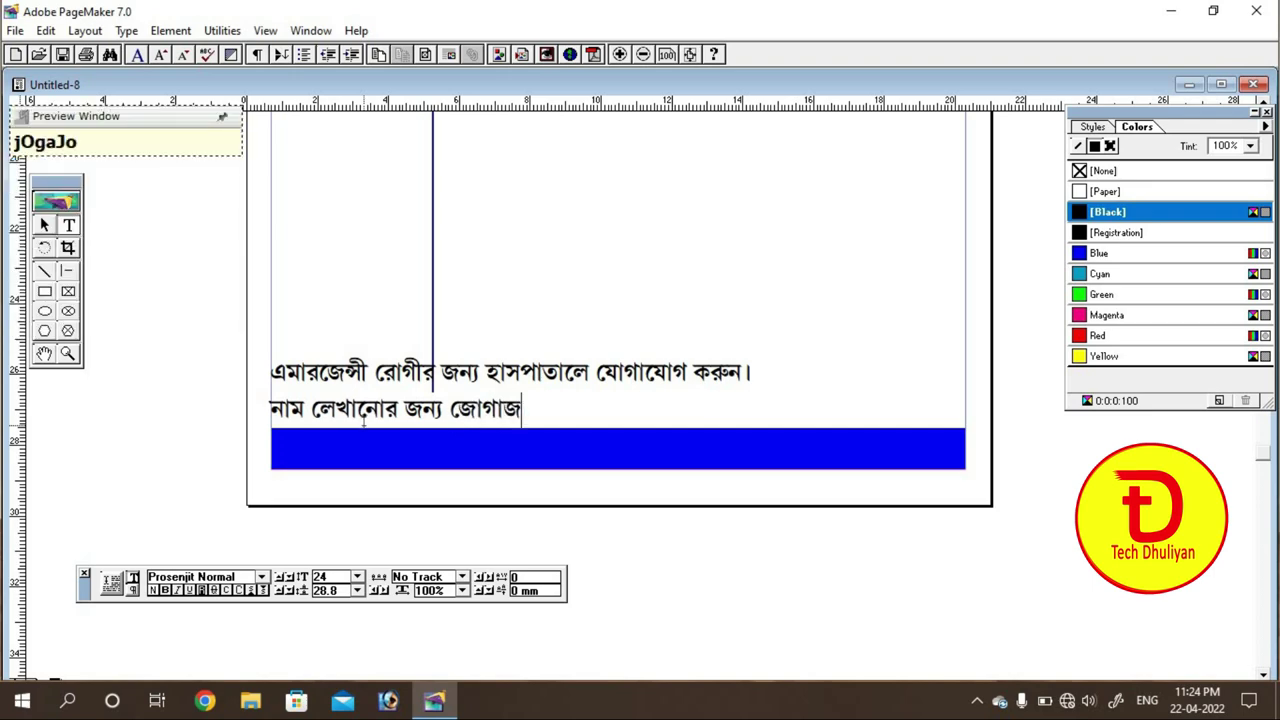
key(BackSpace)
text(Og)
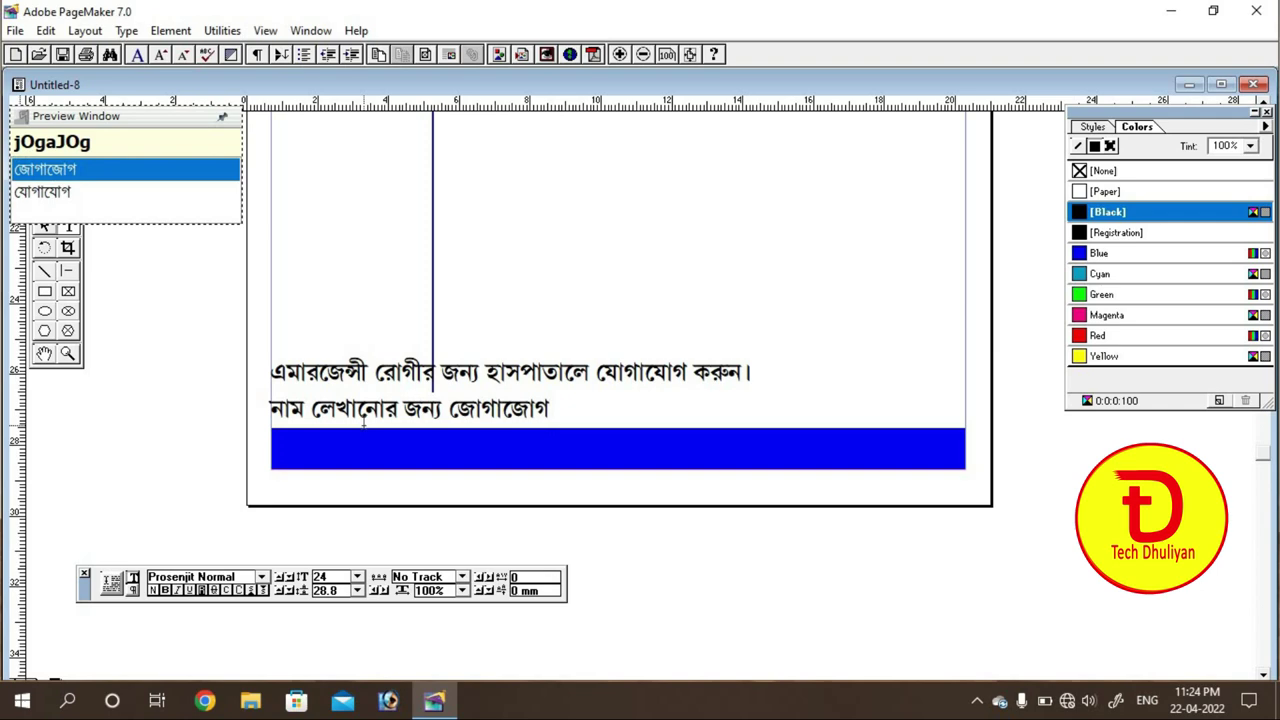
key(Down)
text(krun)
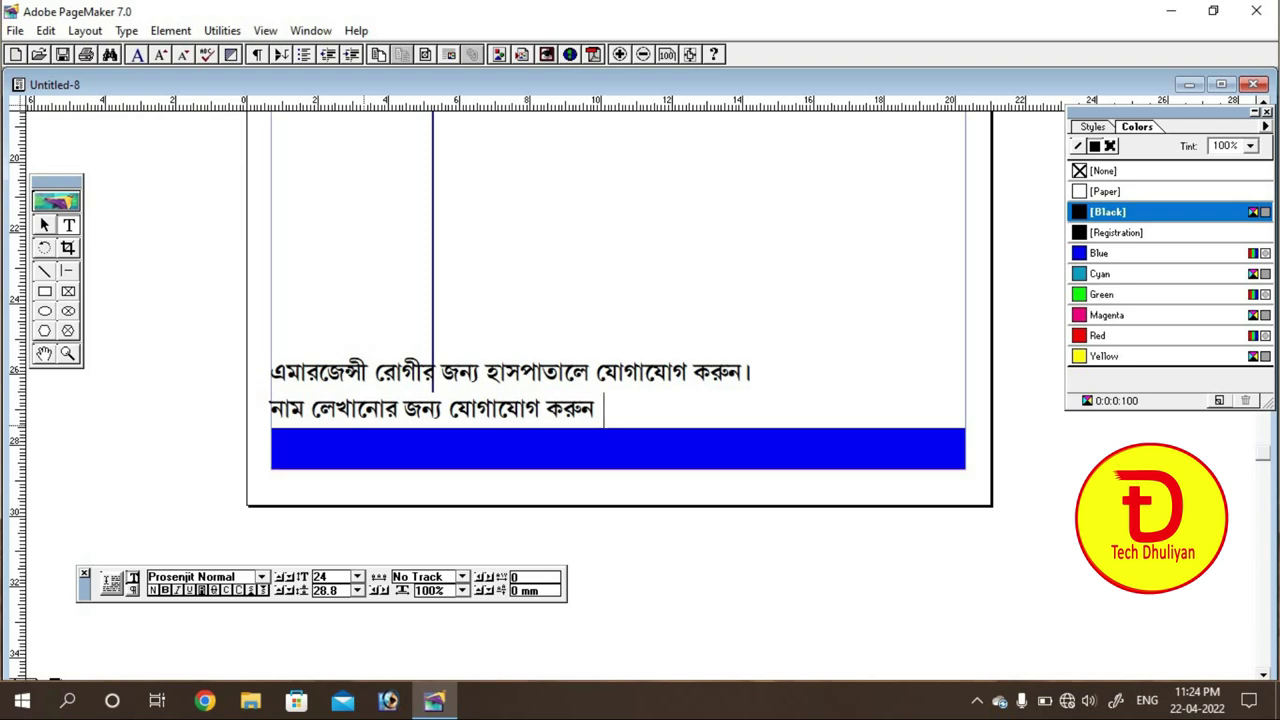
text( :)
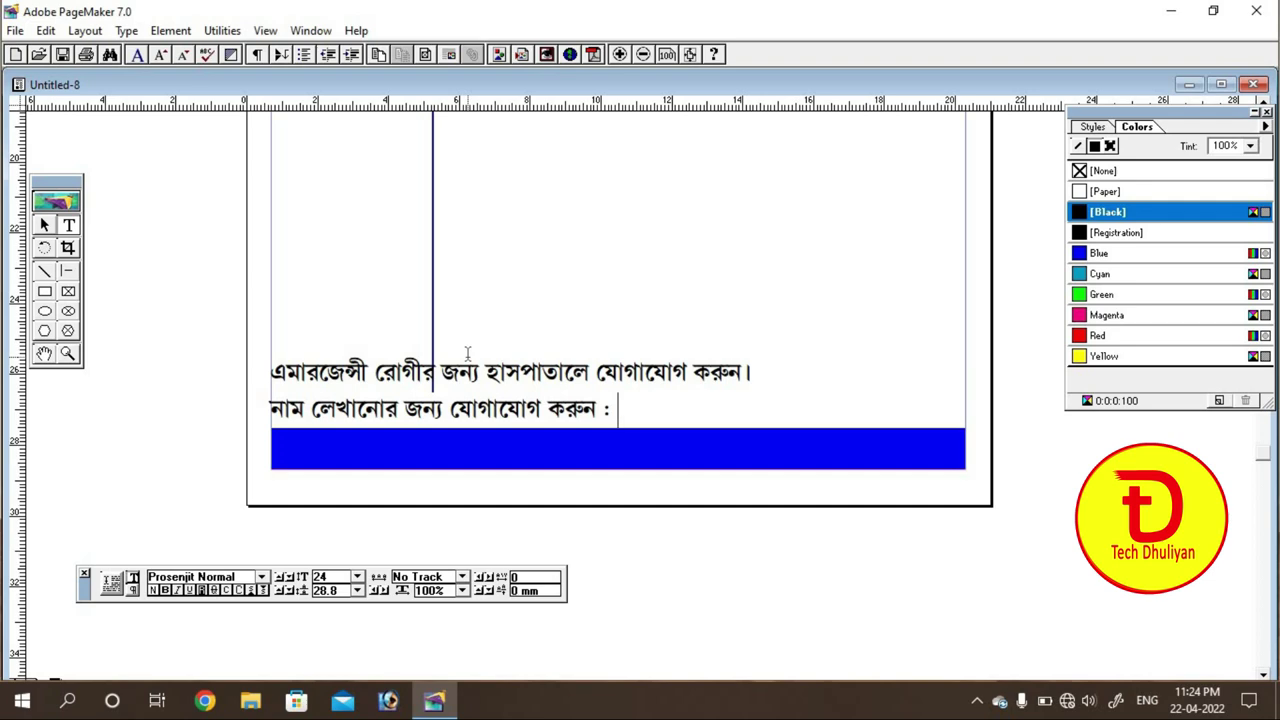
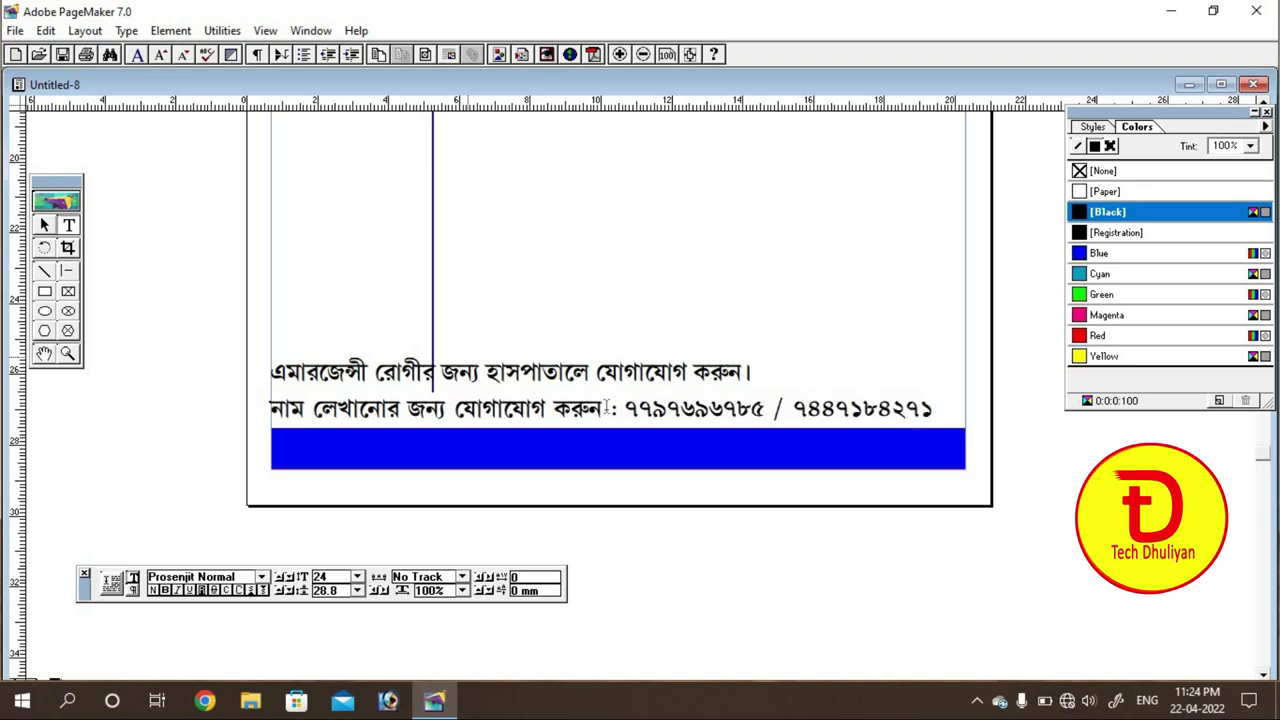
Step: Format the two phone numbers as Arial 14 pt so they fit on one line
drag(624, 408, 942, 400)
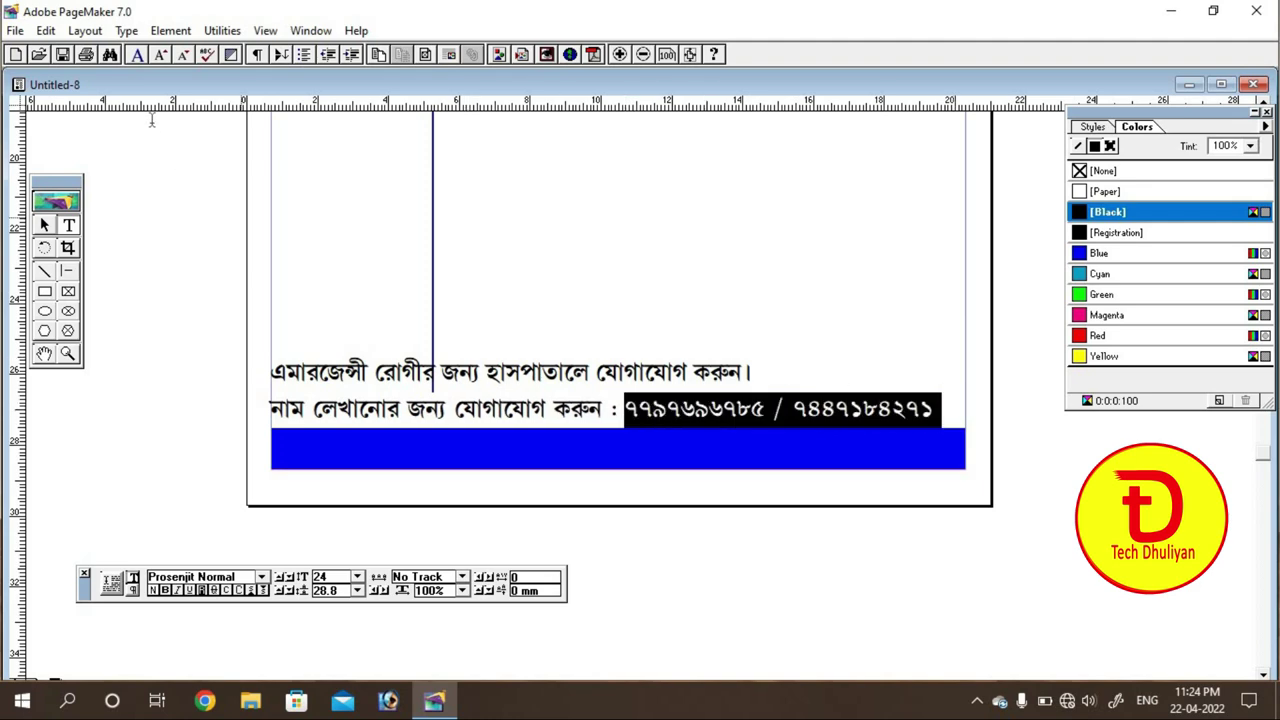
click(261, 577)
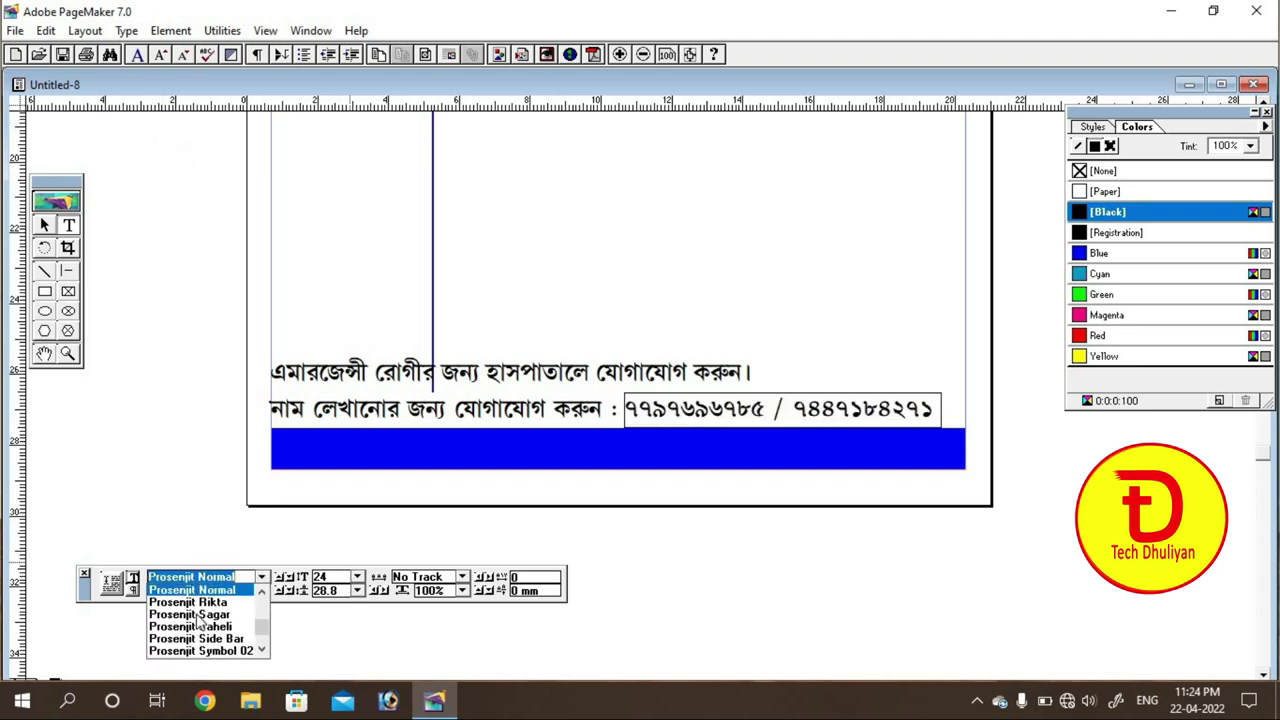
drag(260, 632, 261, 605)
scroll(238, 621, up, 3)
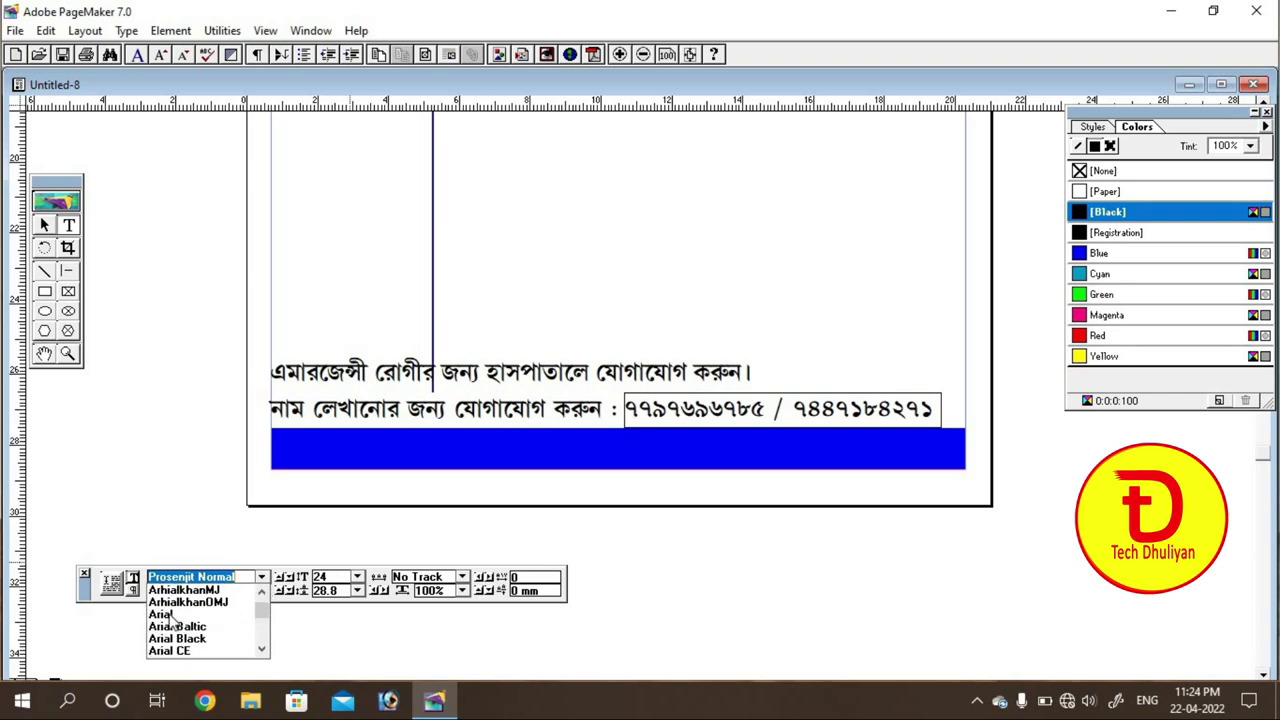
click(168, 614)
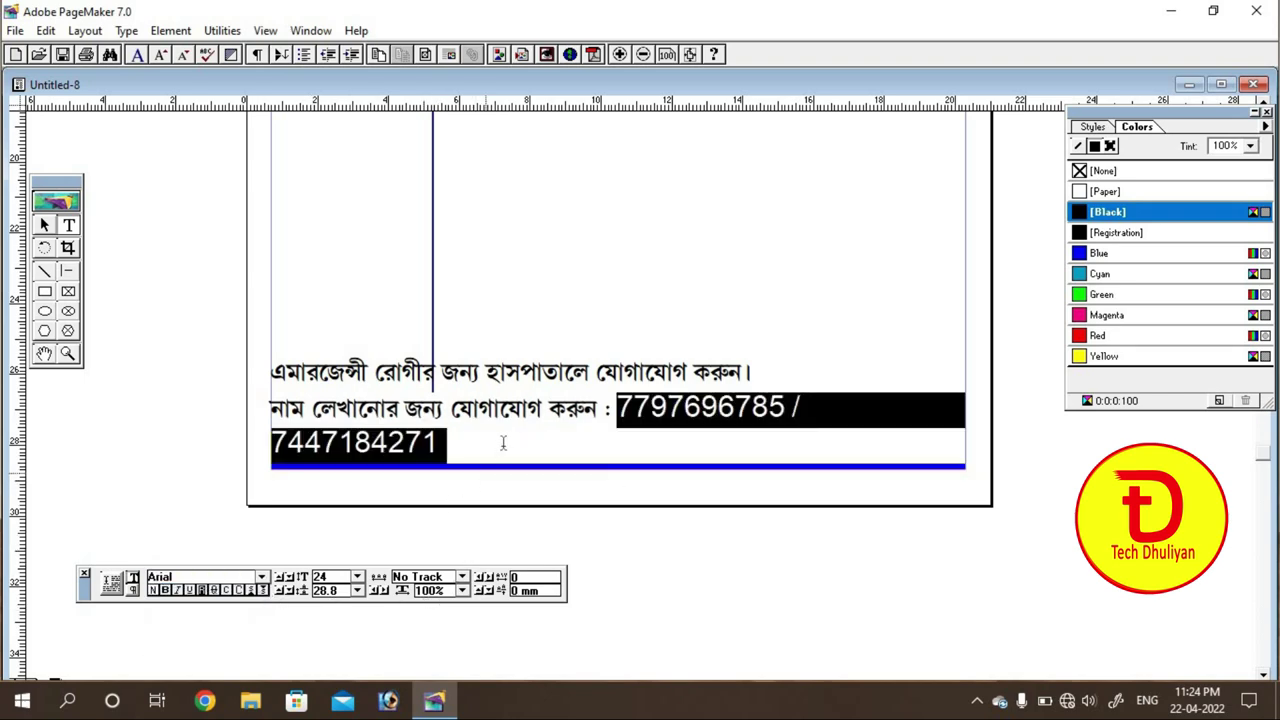
click(357, 577)
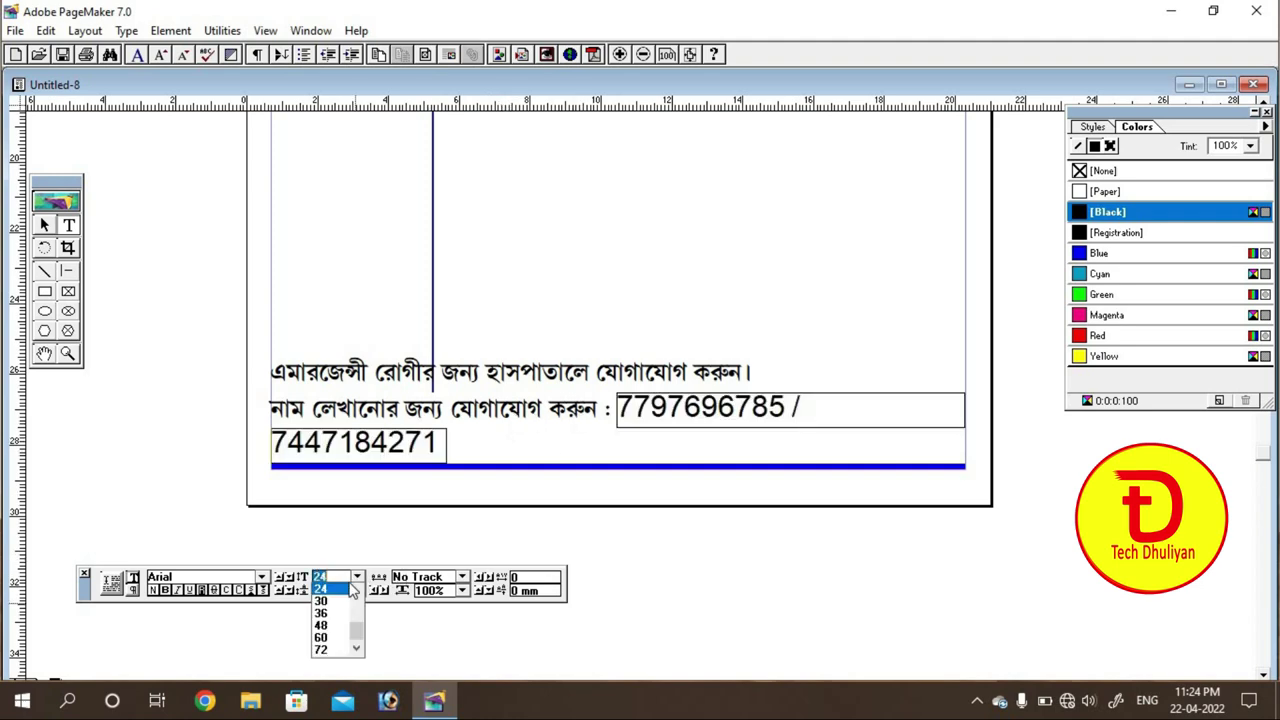
scroll(357, 600, up, 3)
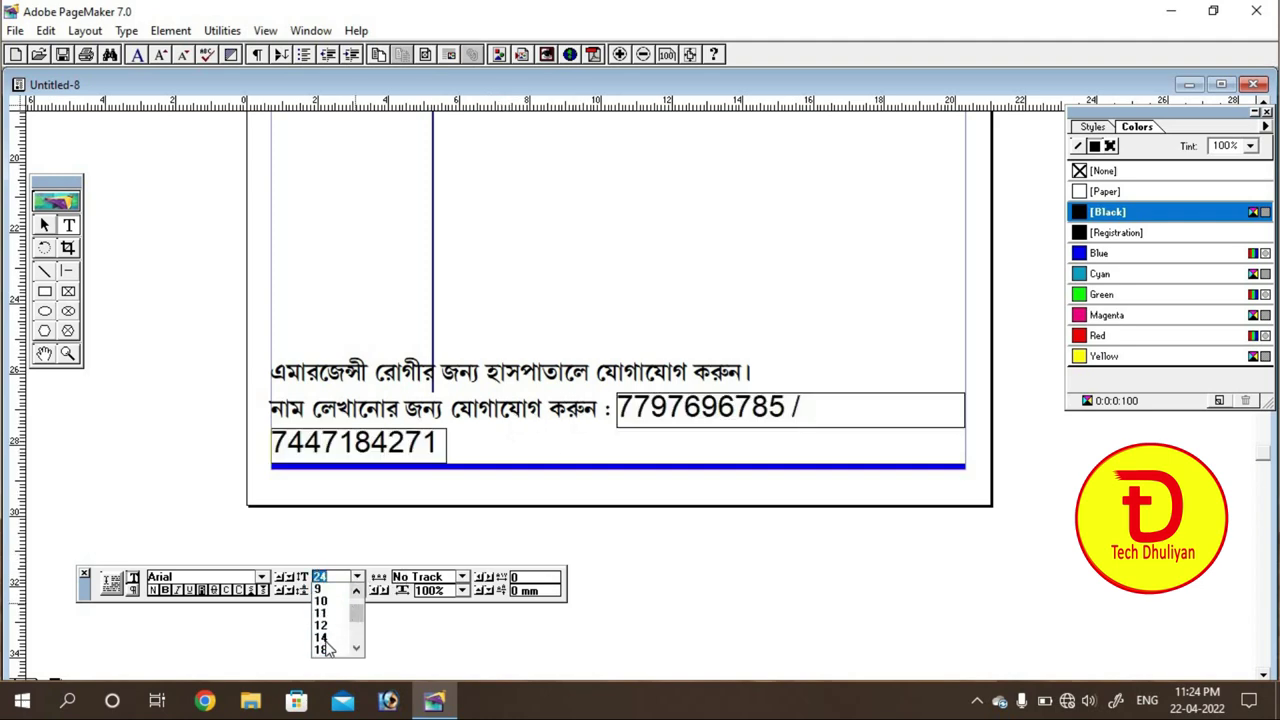
click(322, 604)
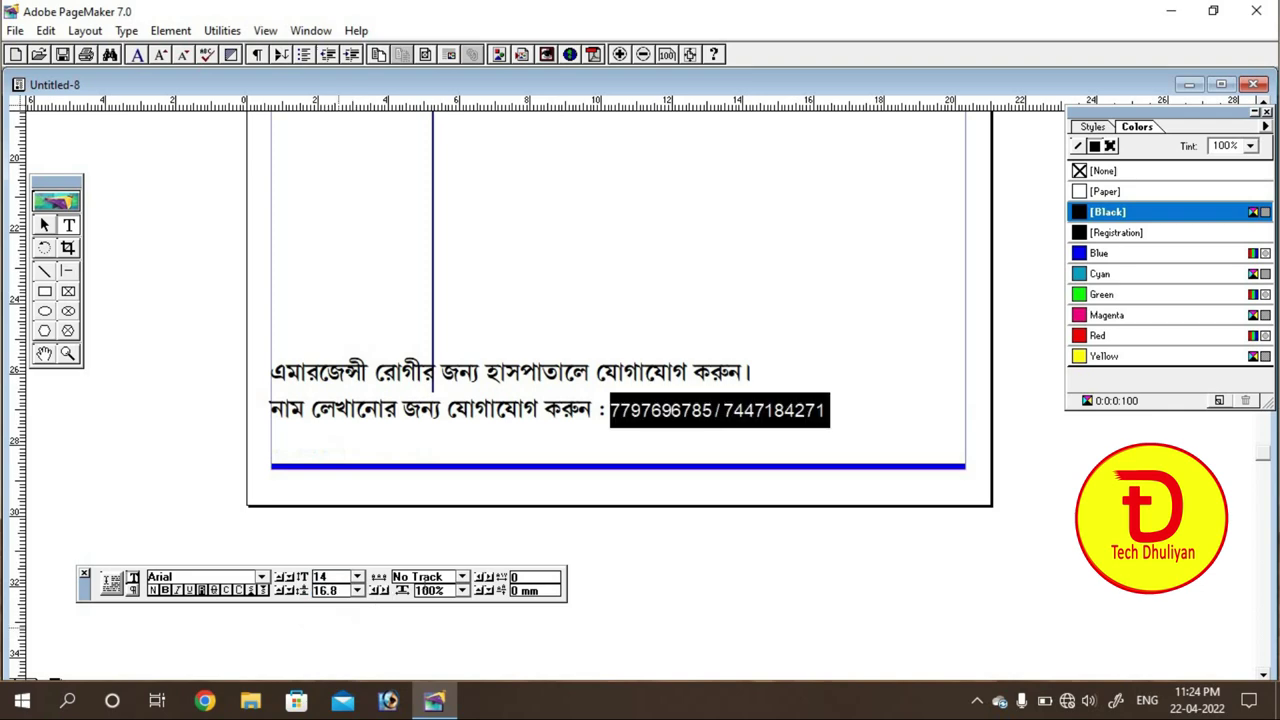
click(659, 415)
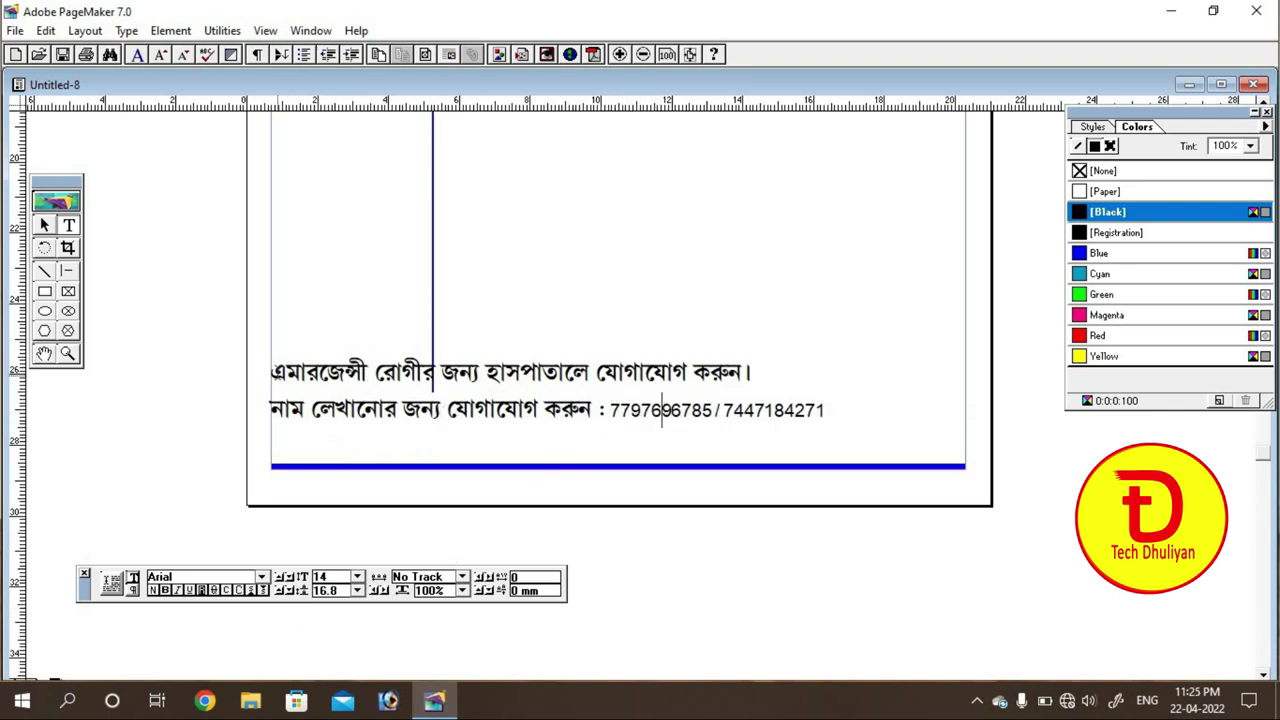
drag(271, 372, 843, 405)
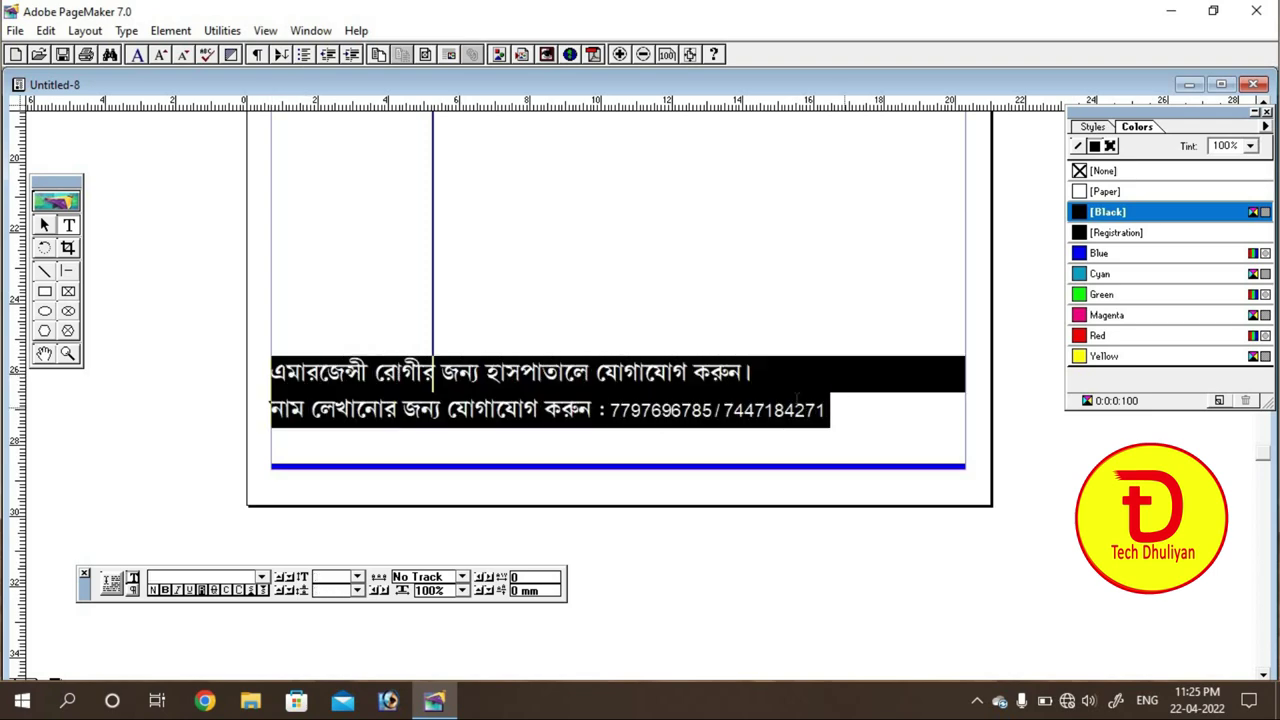
Step: Zoom out and drag the two-line text block down onto the blue footer bar
click(581, 411)
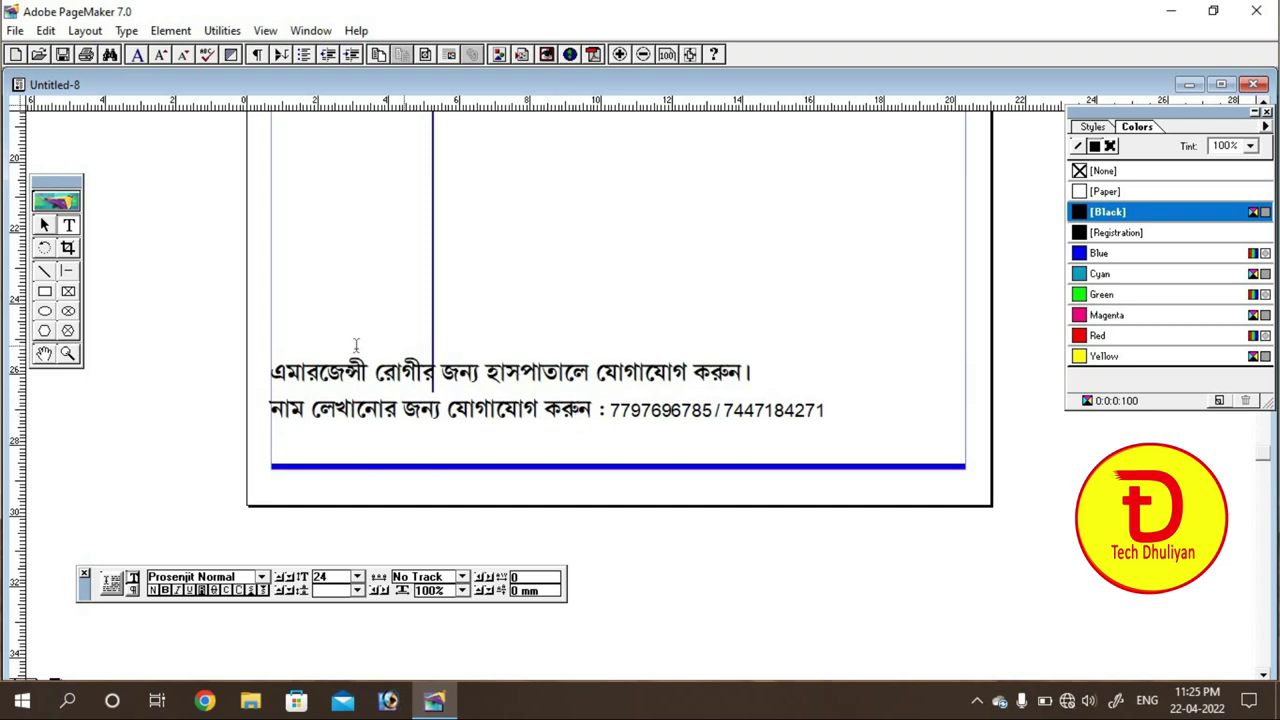
click(44, 226)
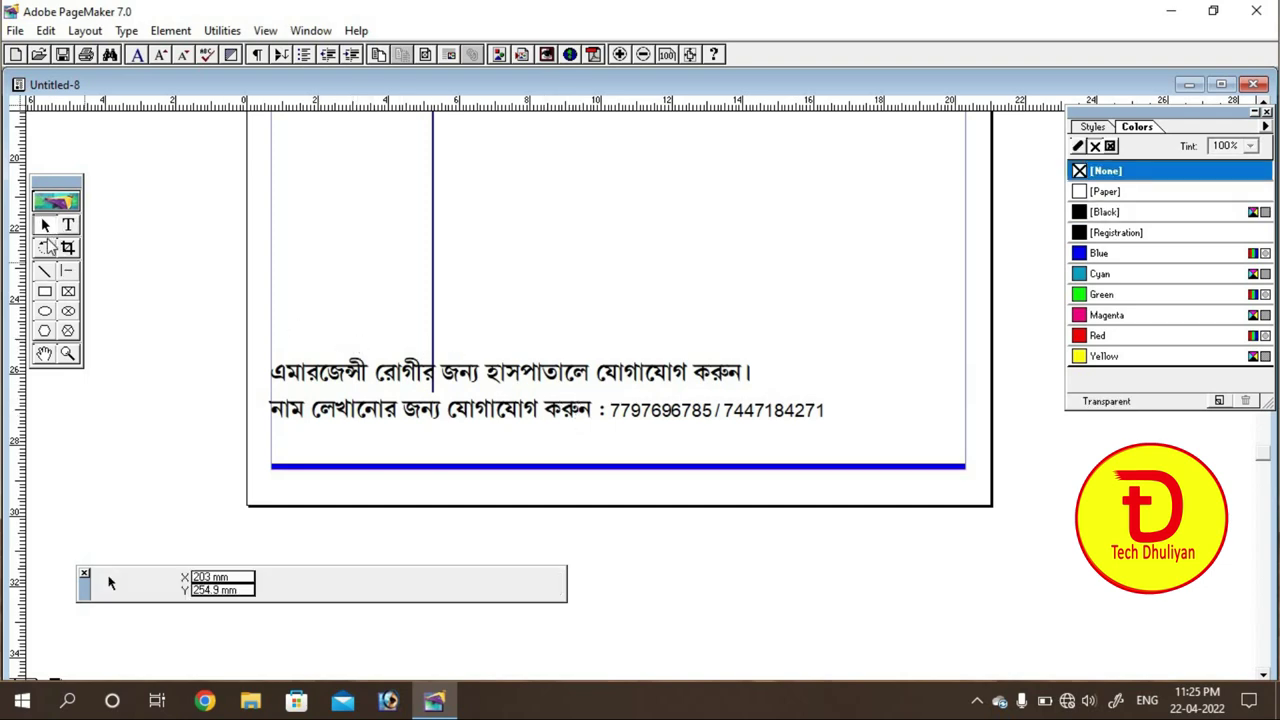
key(ctrl+minus)
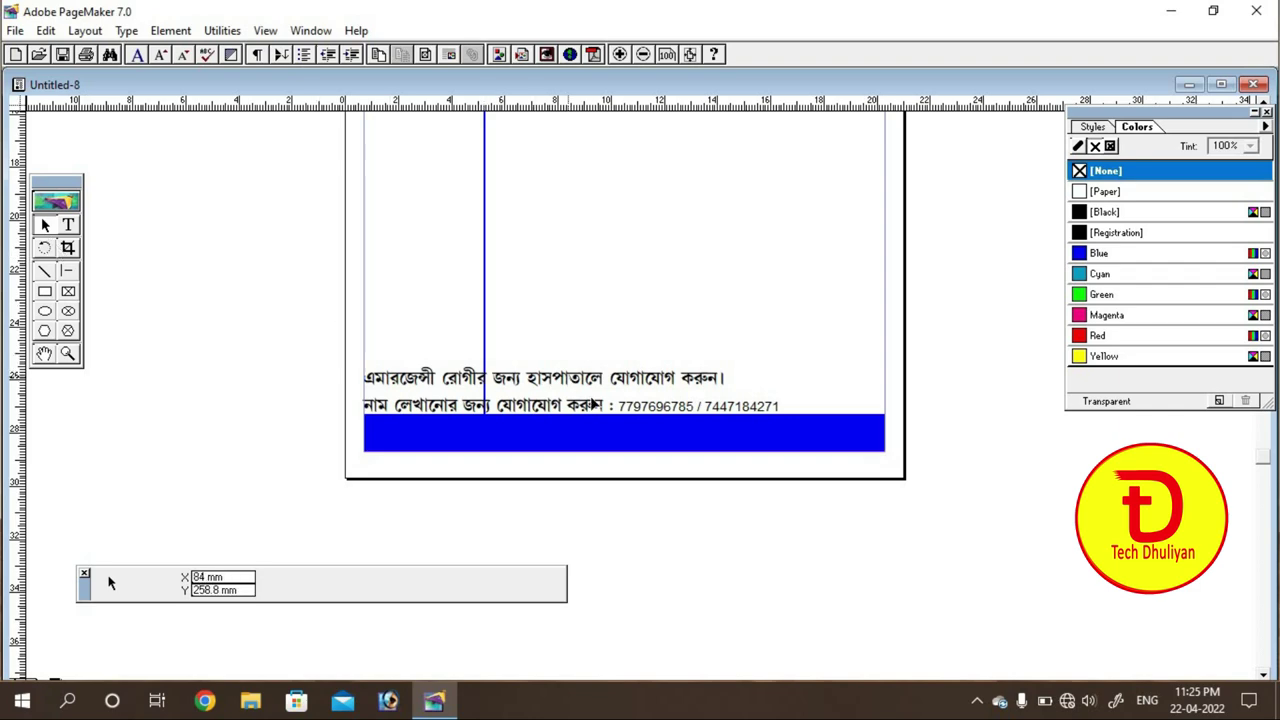
drag(565, 392, 609, 427)
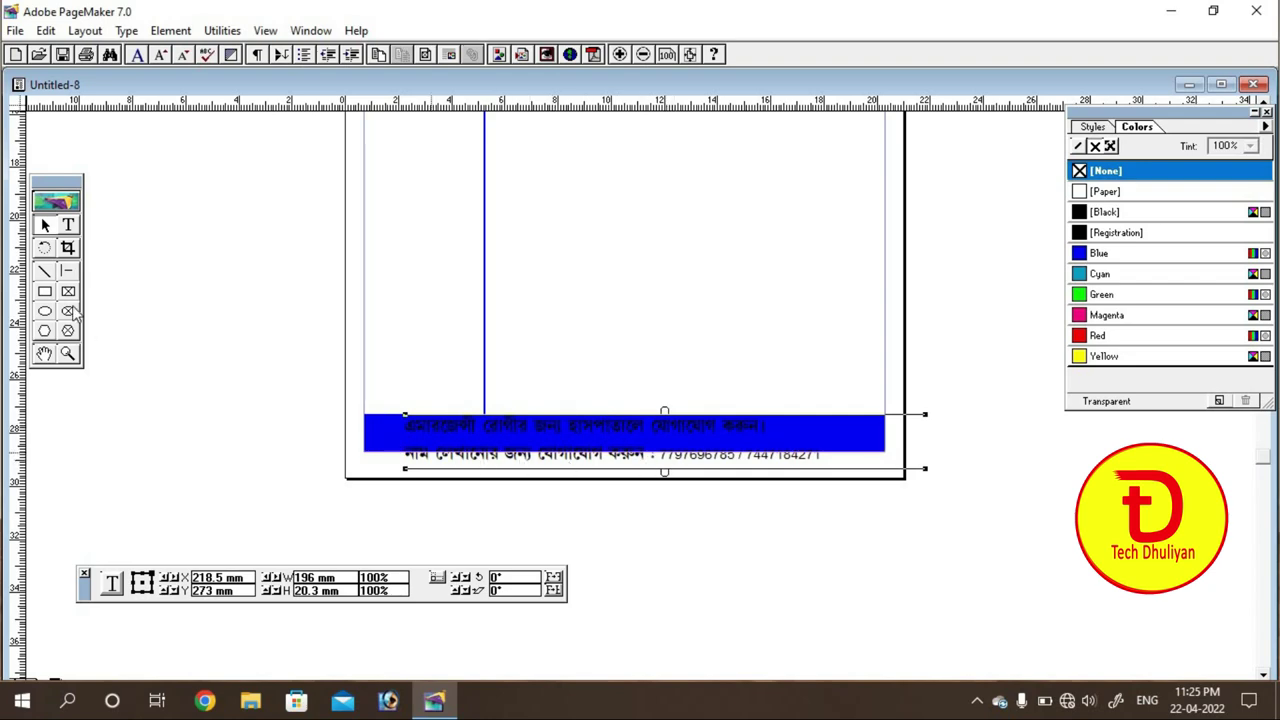
Step: Delete the phone-contact line from the footer text block
click(68, 225)
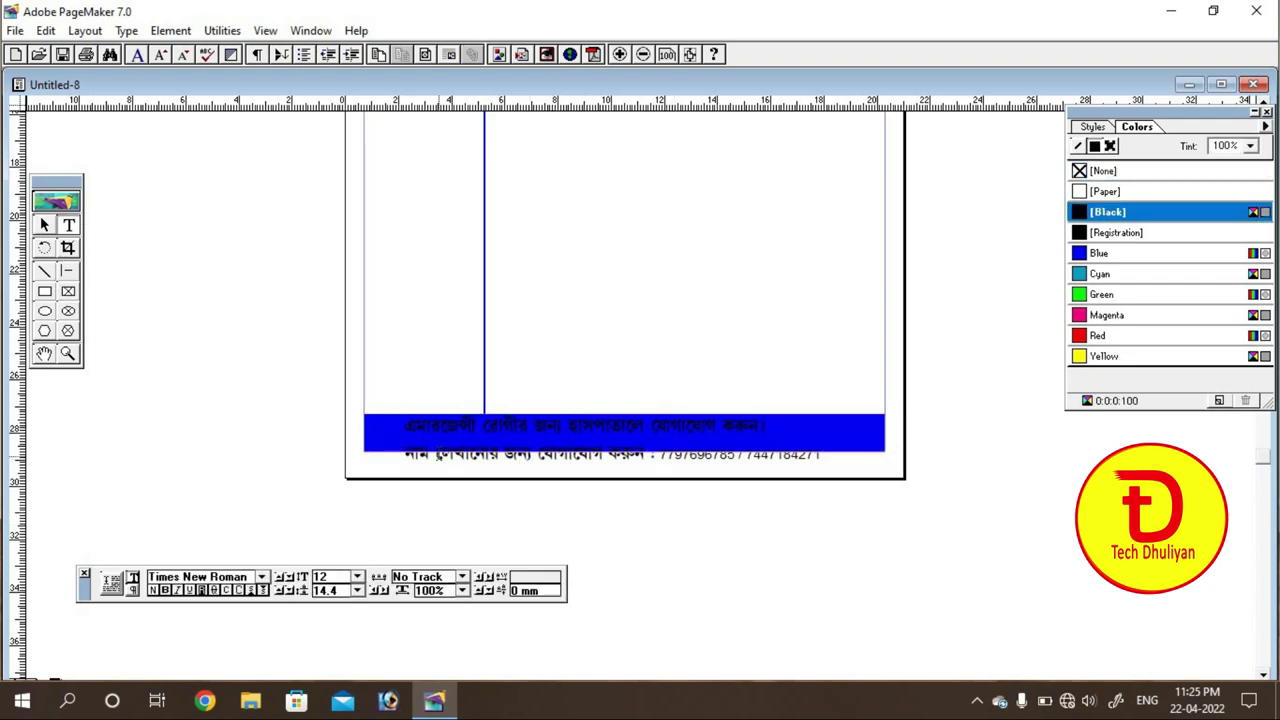
triple_click(446, 456)
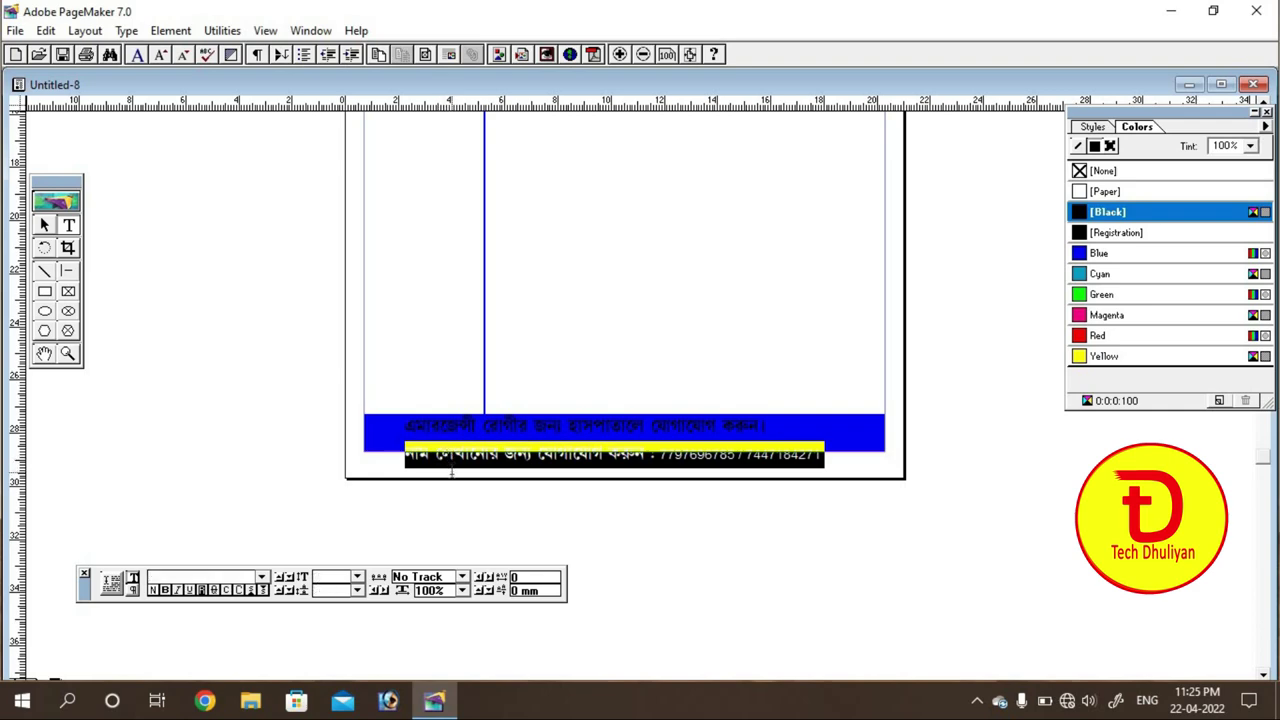
key(BackSpace)
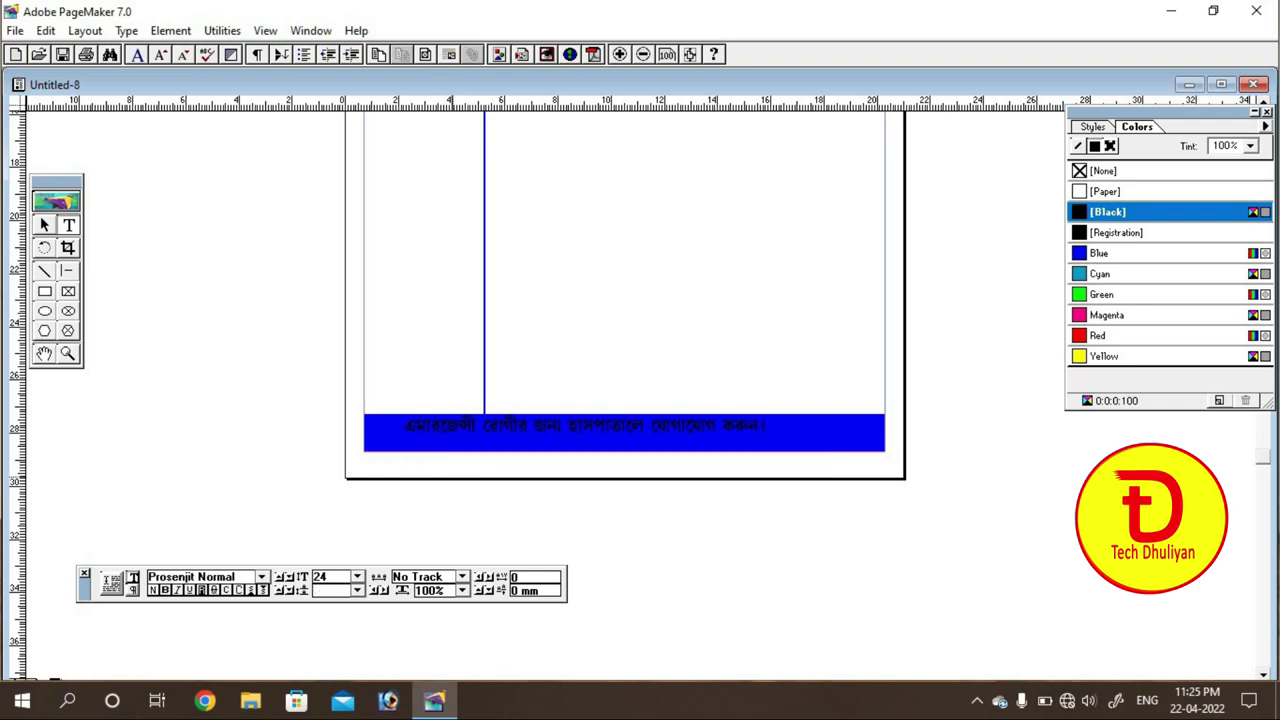
Step: Make the emergency sentence white ([Paper]) and bold
triple_click(762, 422)
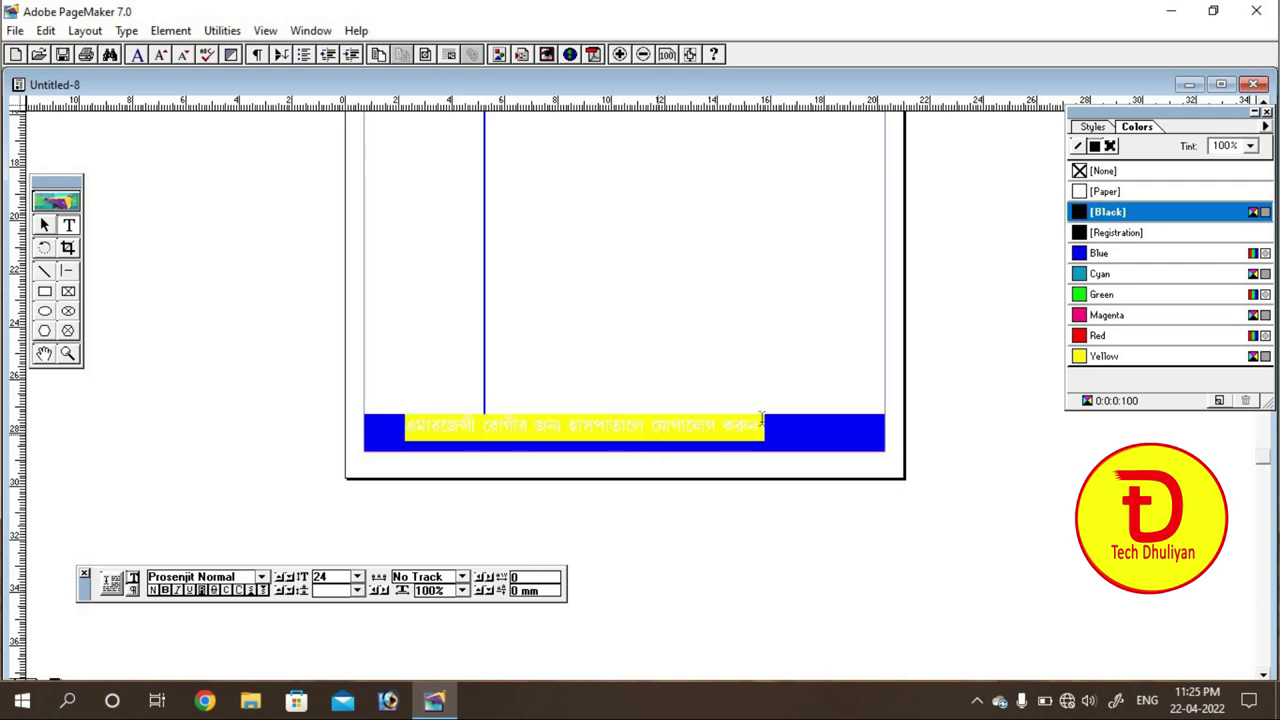
click(1090, 192)
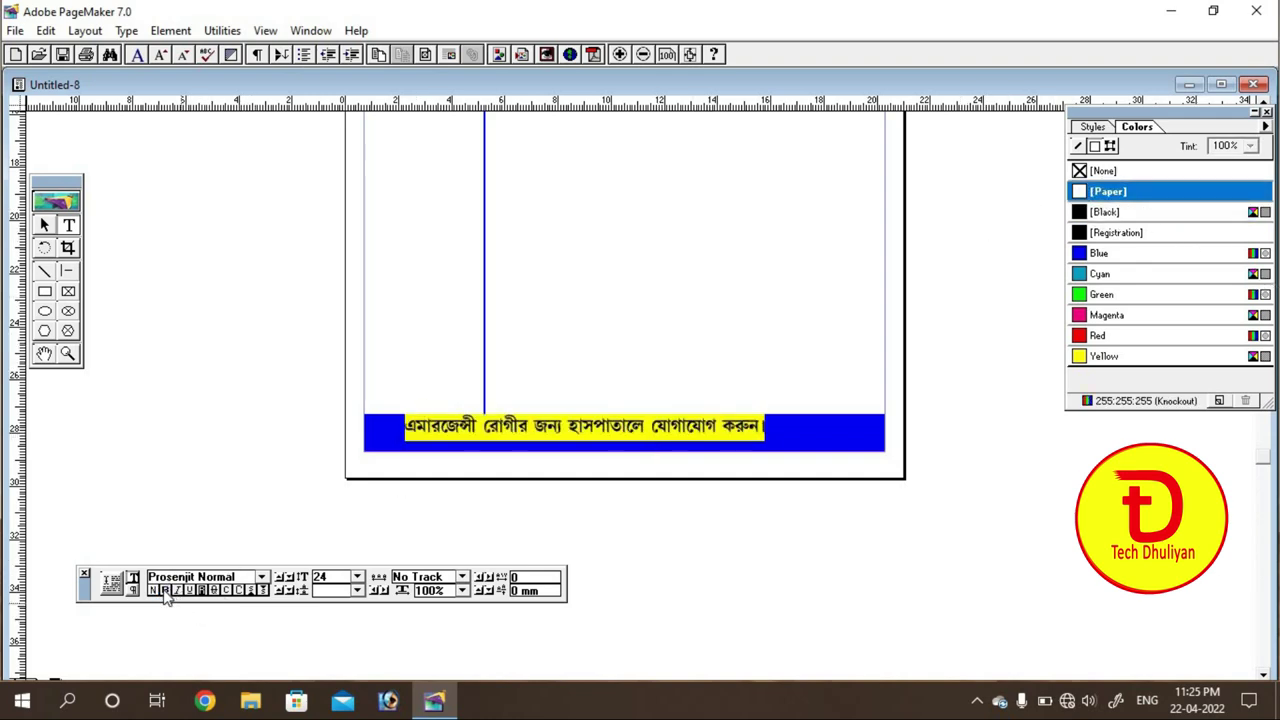
click(163, 590)
click(45, 228)
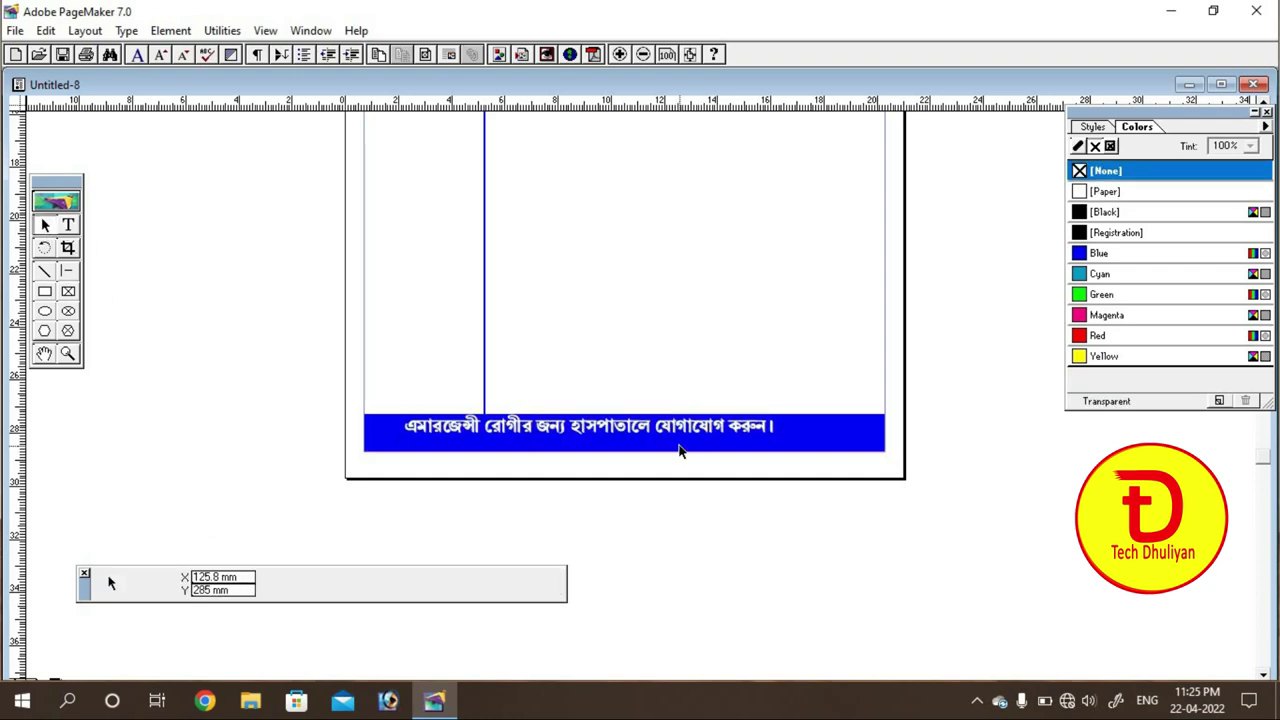
Step: Narrow the footer text block to 144 mm and nudge it right
click(674, 442)
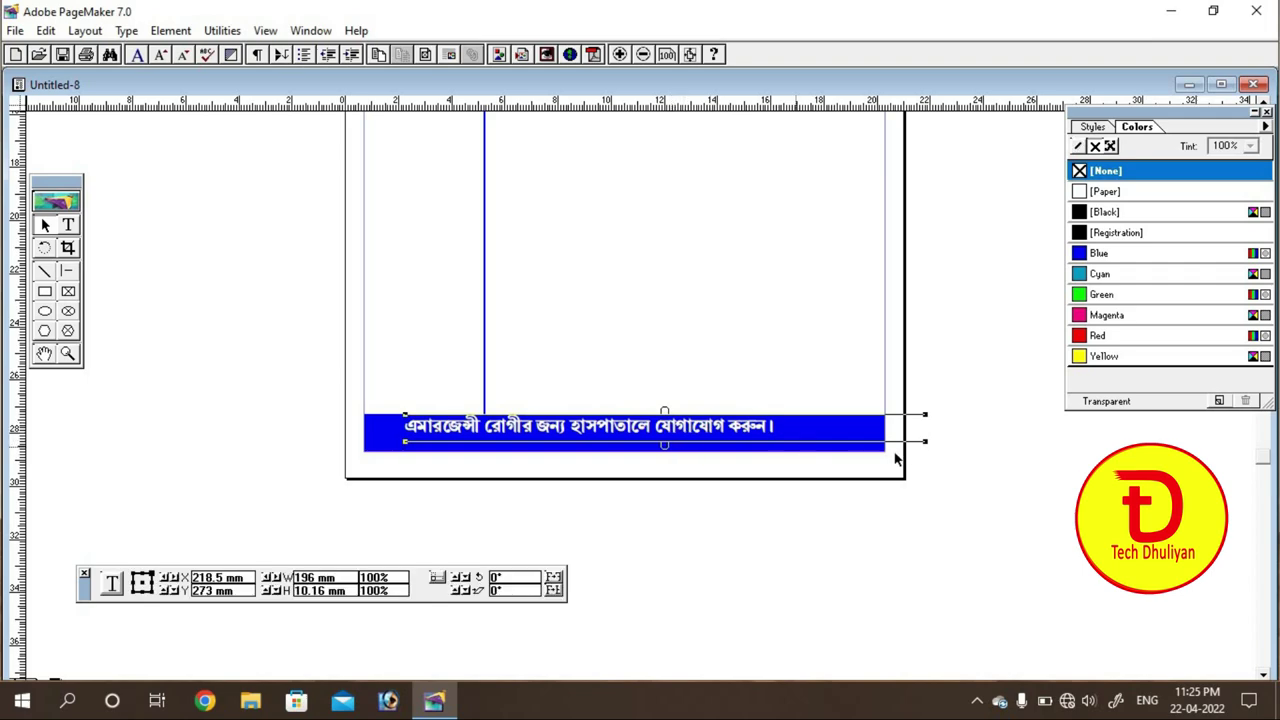
drag(890, 442, 786, 445)
key(Right)
key(Right)
key(Right)
key(Right)
key(Right)
key(Right)
key(Right)
key(Right)
key(Right)
key(Right)
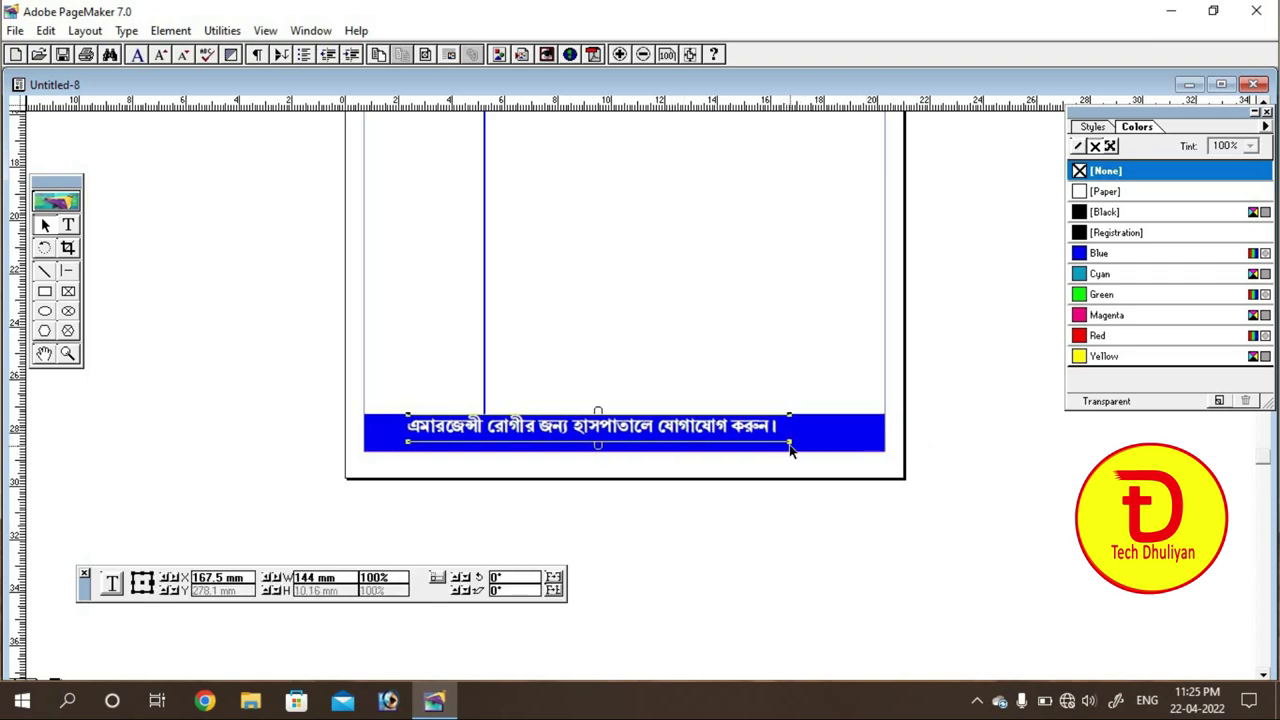
key(Right)
key(Right)
key(Right)
key(Right)
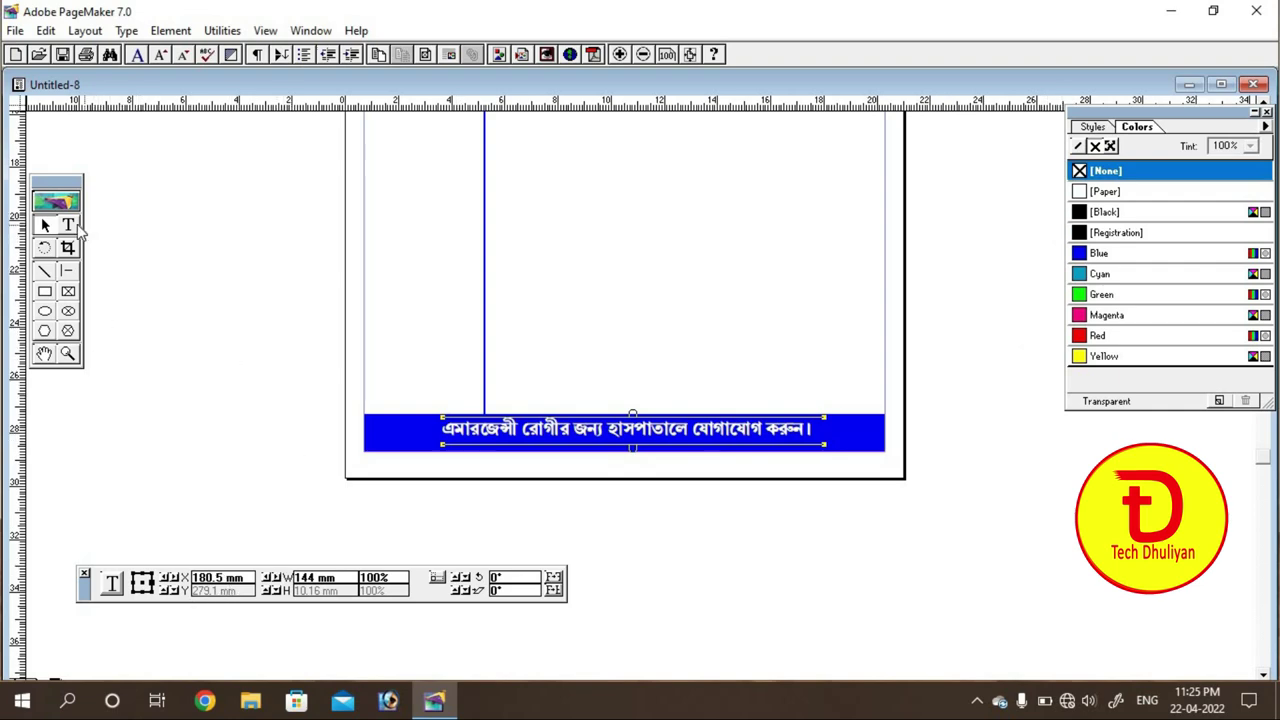
Step: Turn bold off for the white footer sentence
click(74, 227)
triple_click(583, 428)
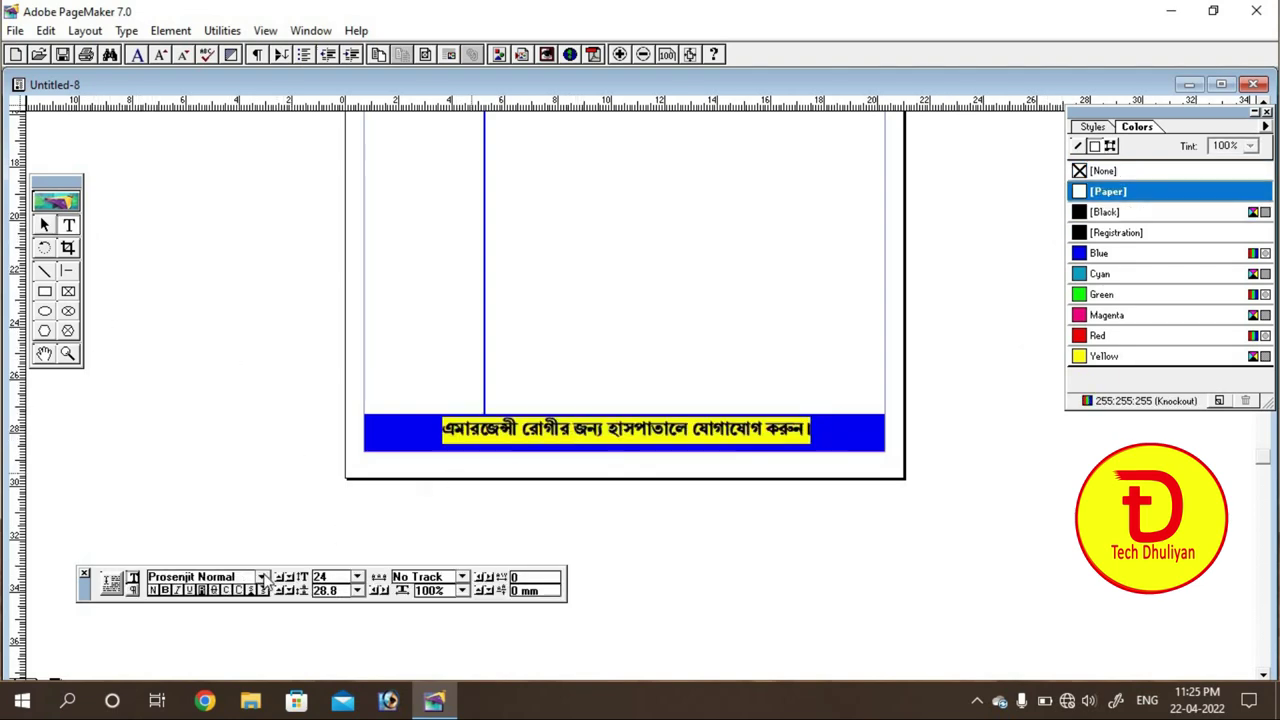
click(165, 590)
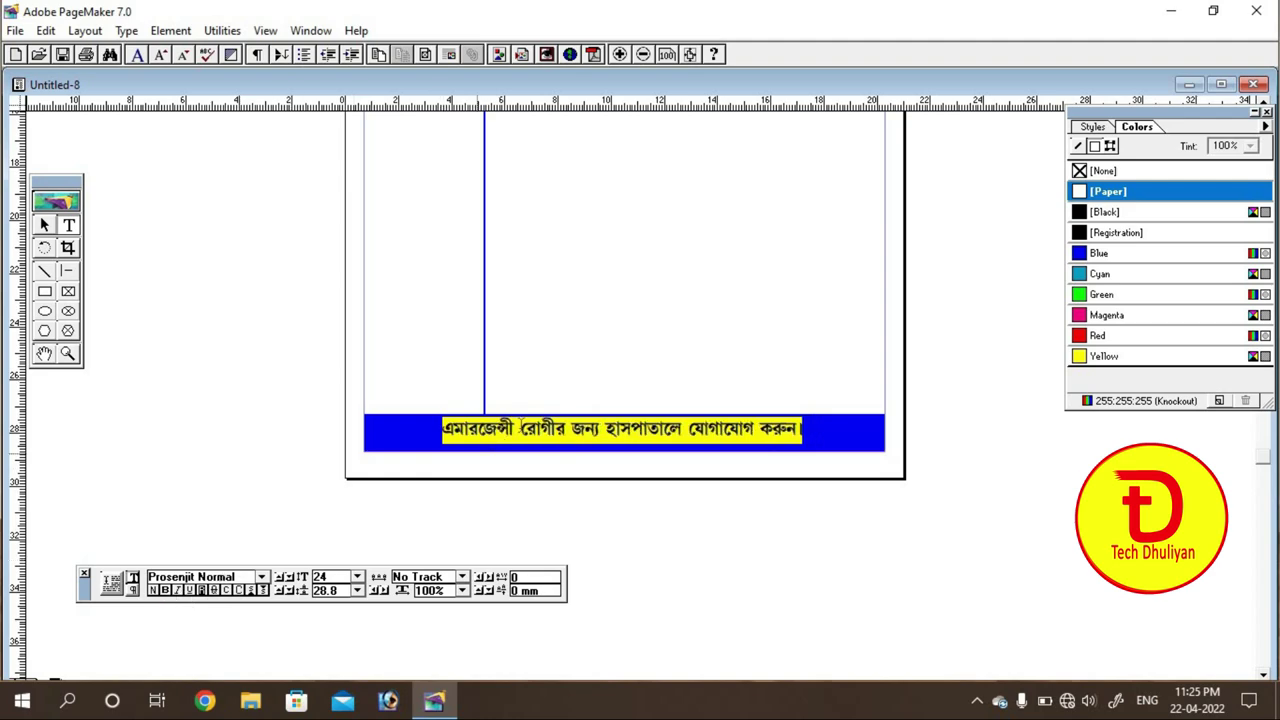
click(521, 428)
click(46, 227)
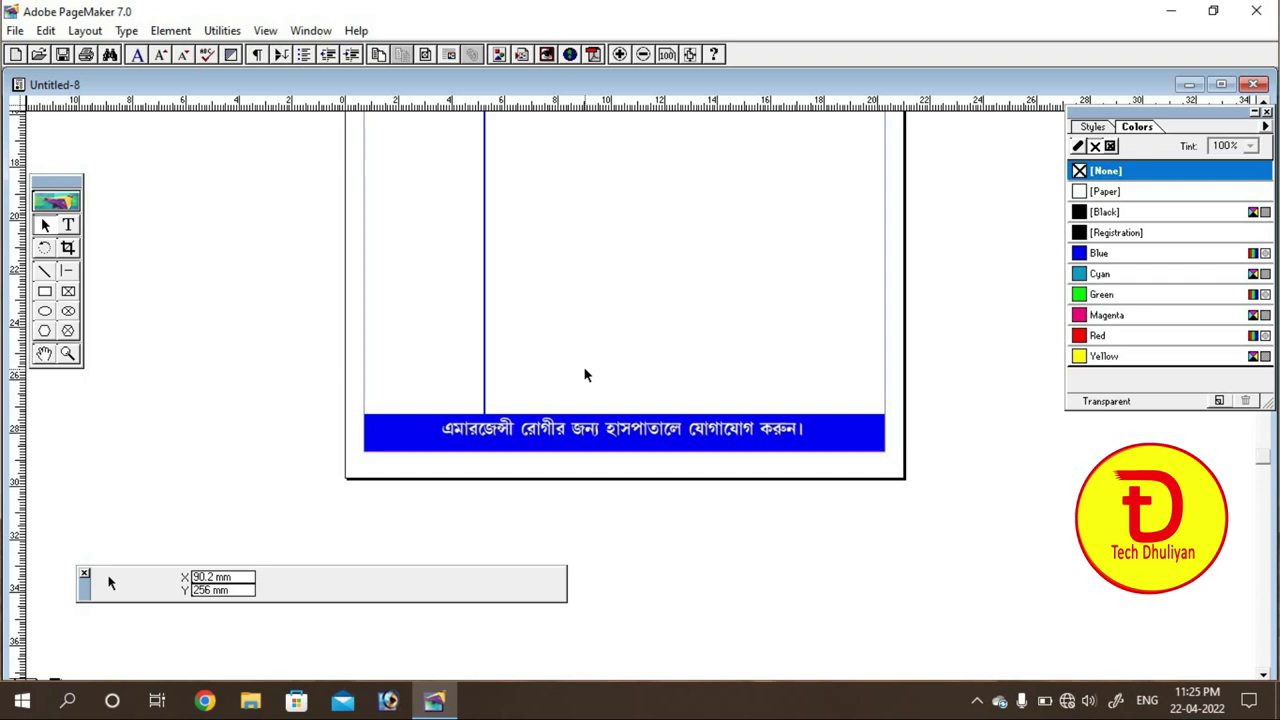
Step: Nudge the footer block to X 182.5 mm, Y 278.1 mm, centred on the blue bar
click(712, 430)
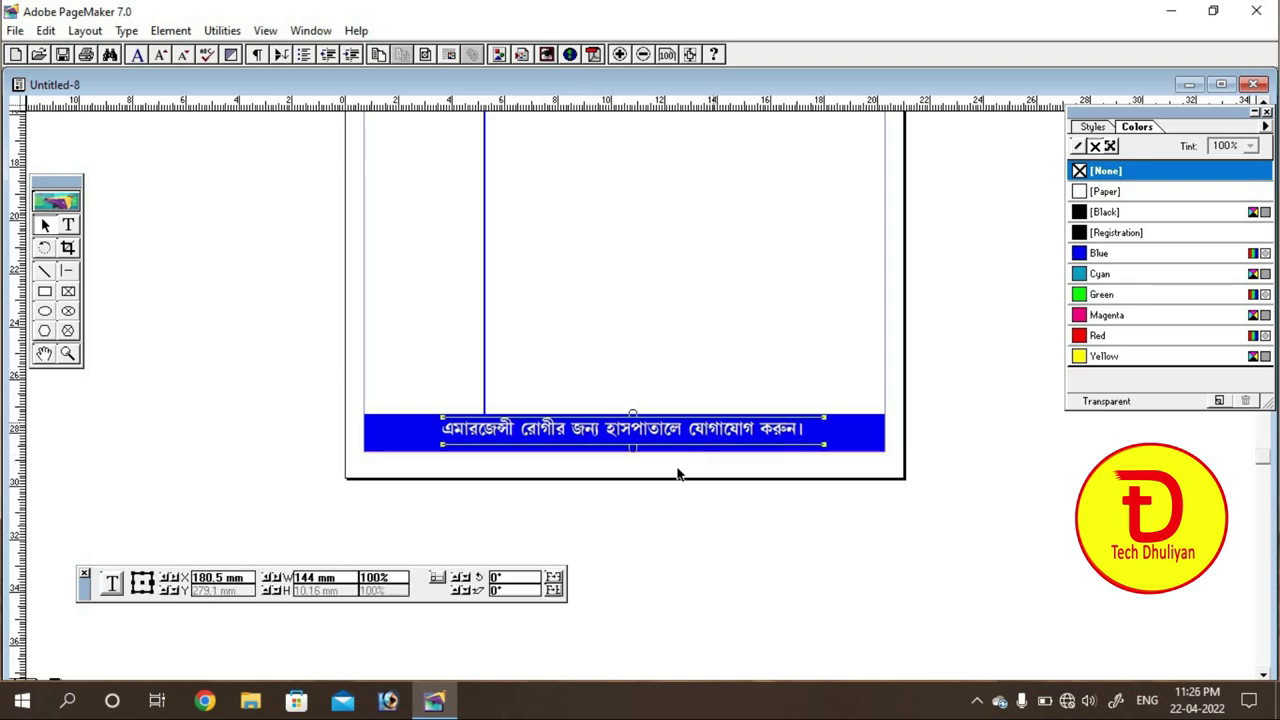
key(Right)
key(Right)
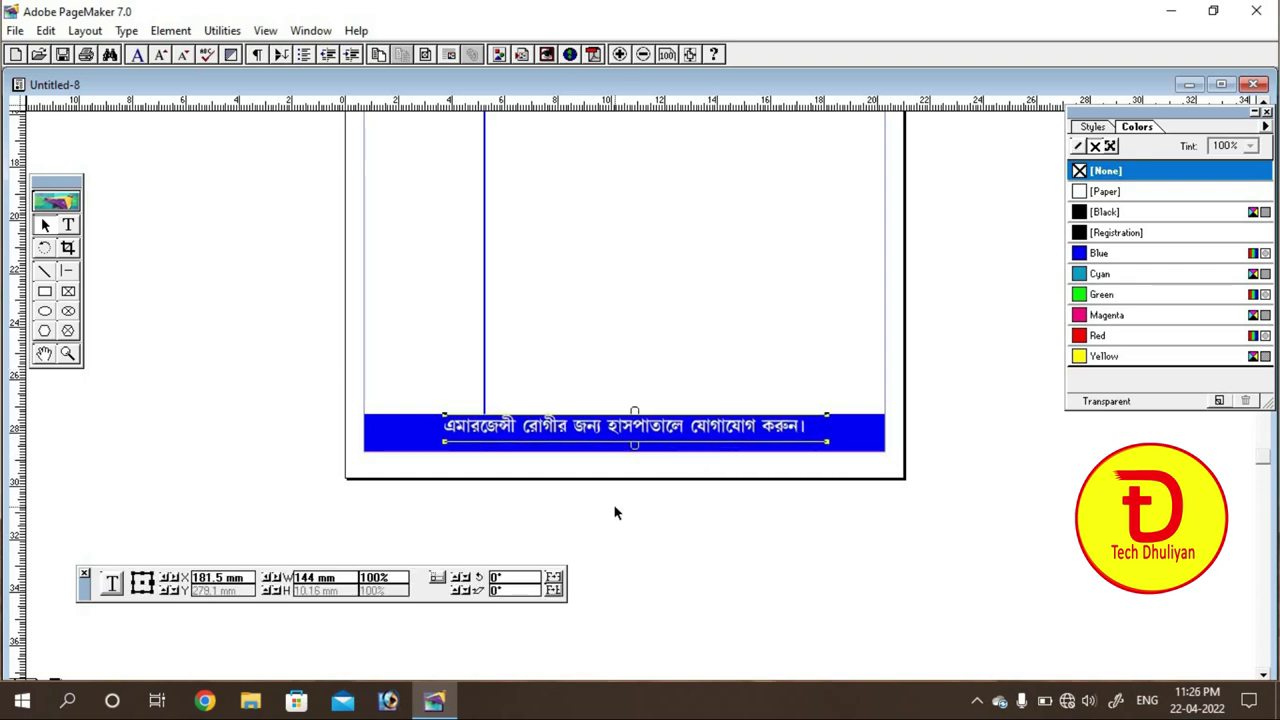
key(Up)
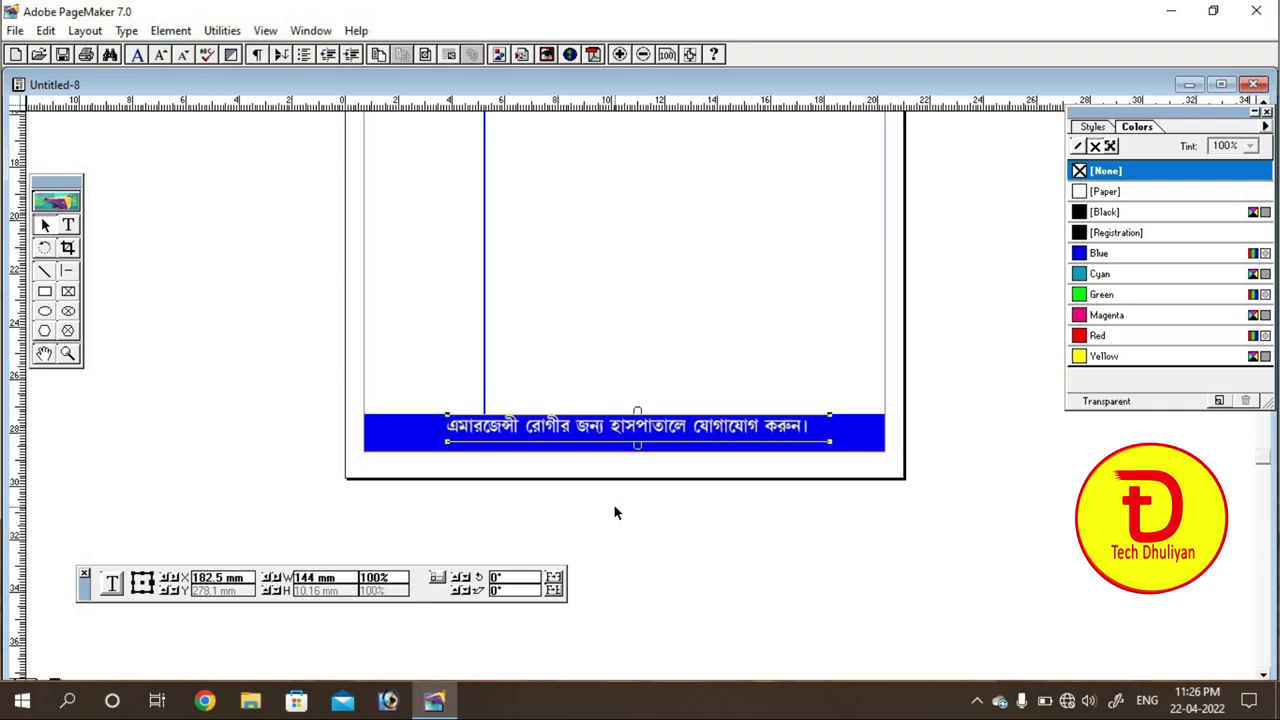
key(ctrl+equal)
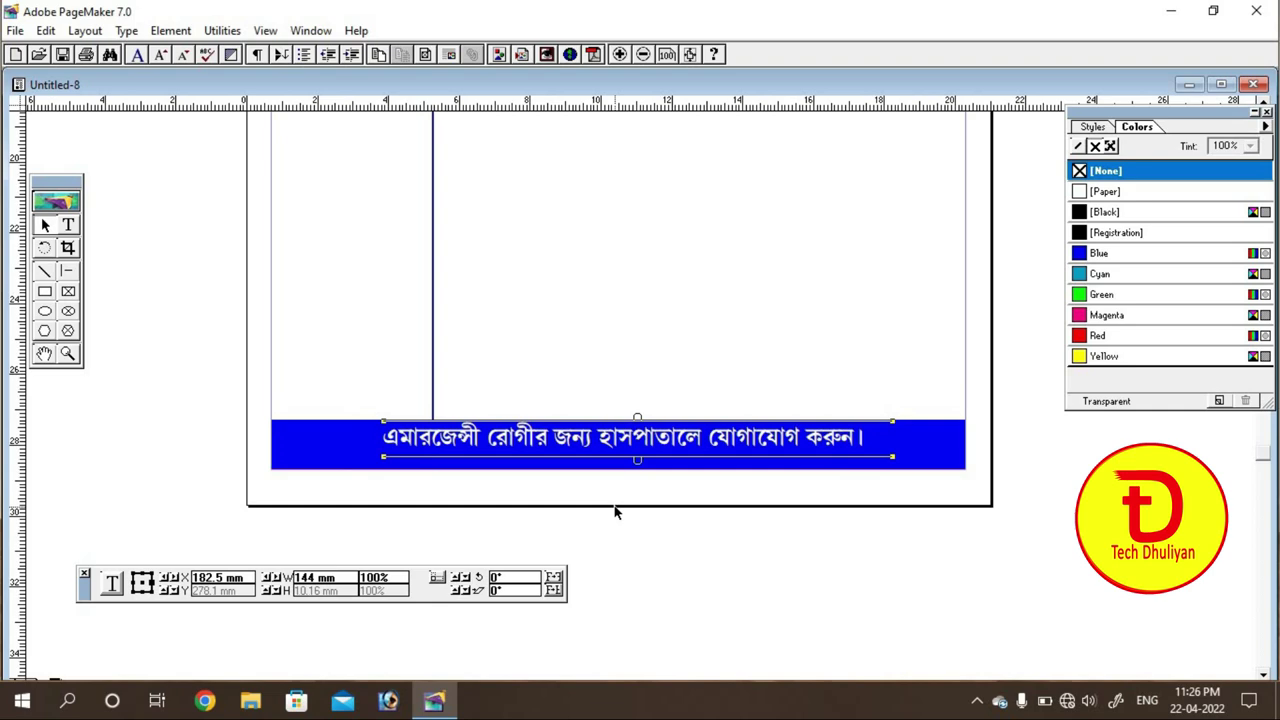
Step: Check the centred footer up close, then place a text cursor in the left column
key(ctrl+equal)
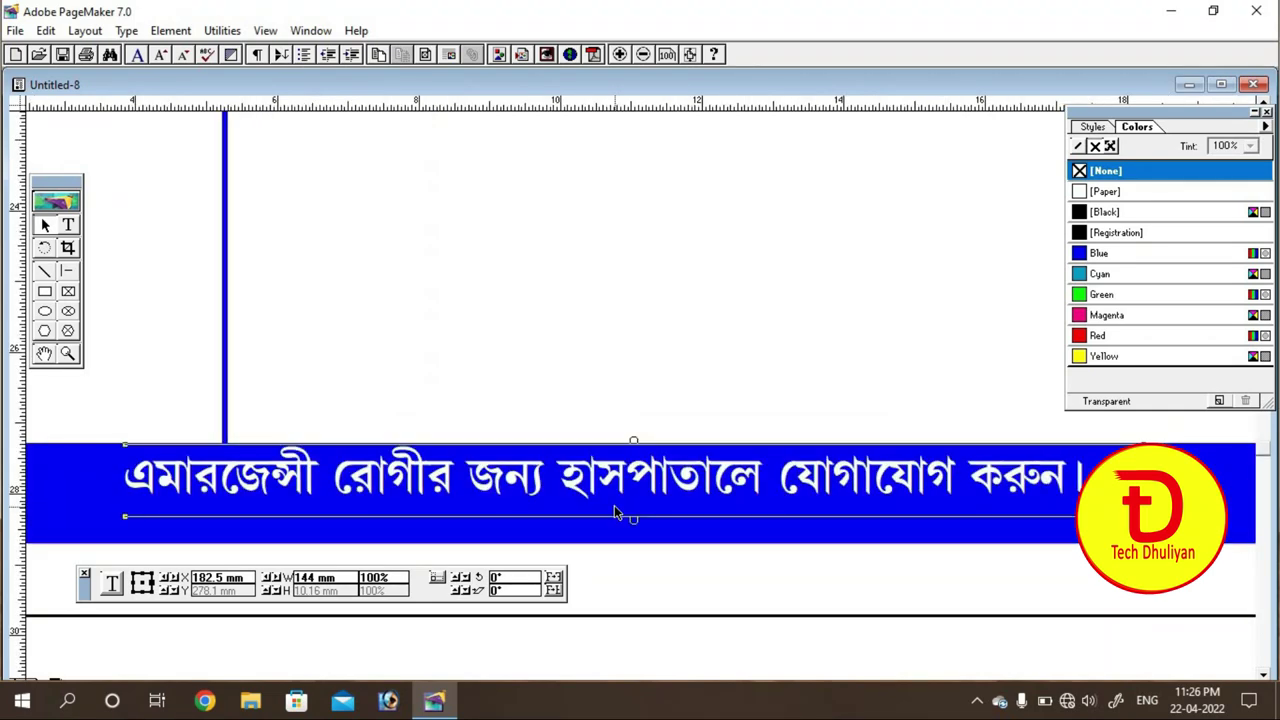
click(580, 404)
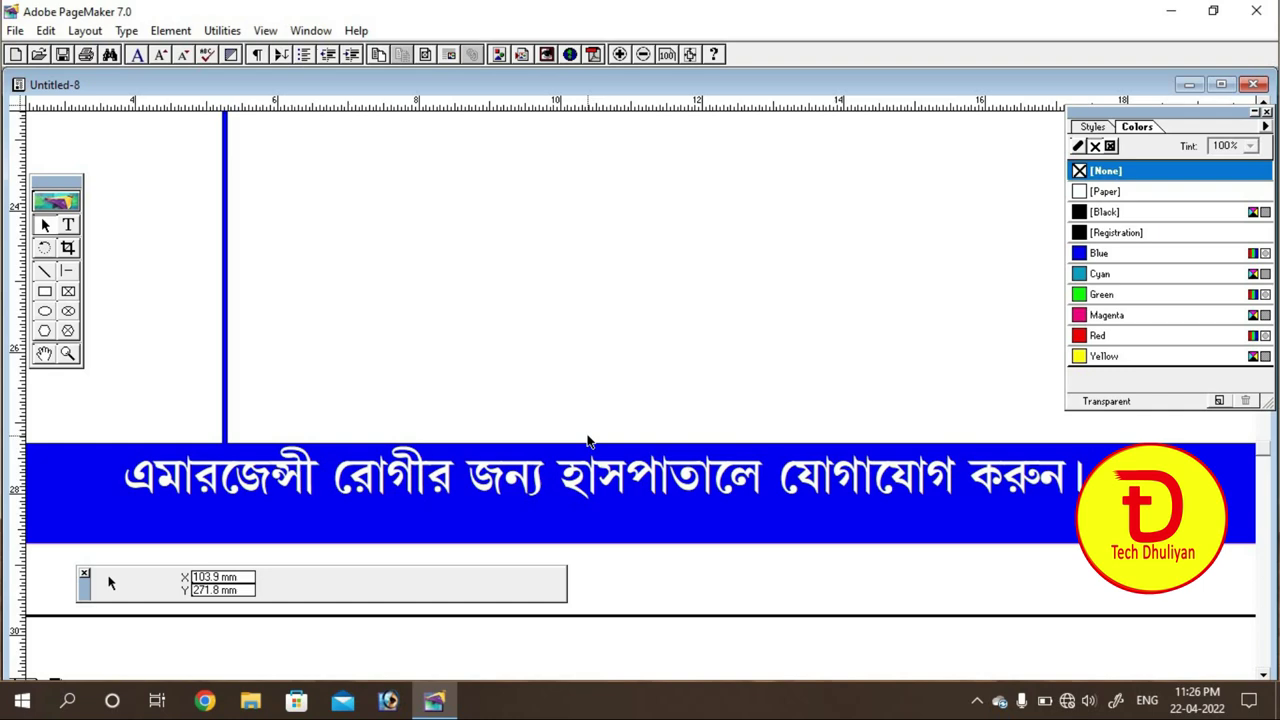
key(ctrl+minus)
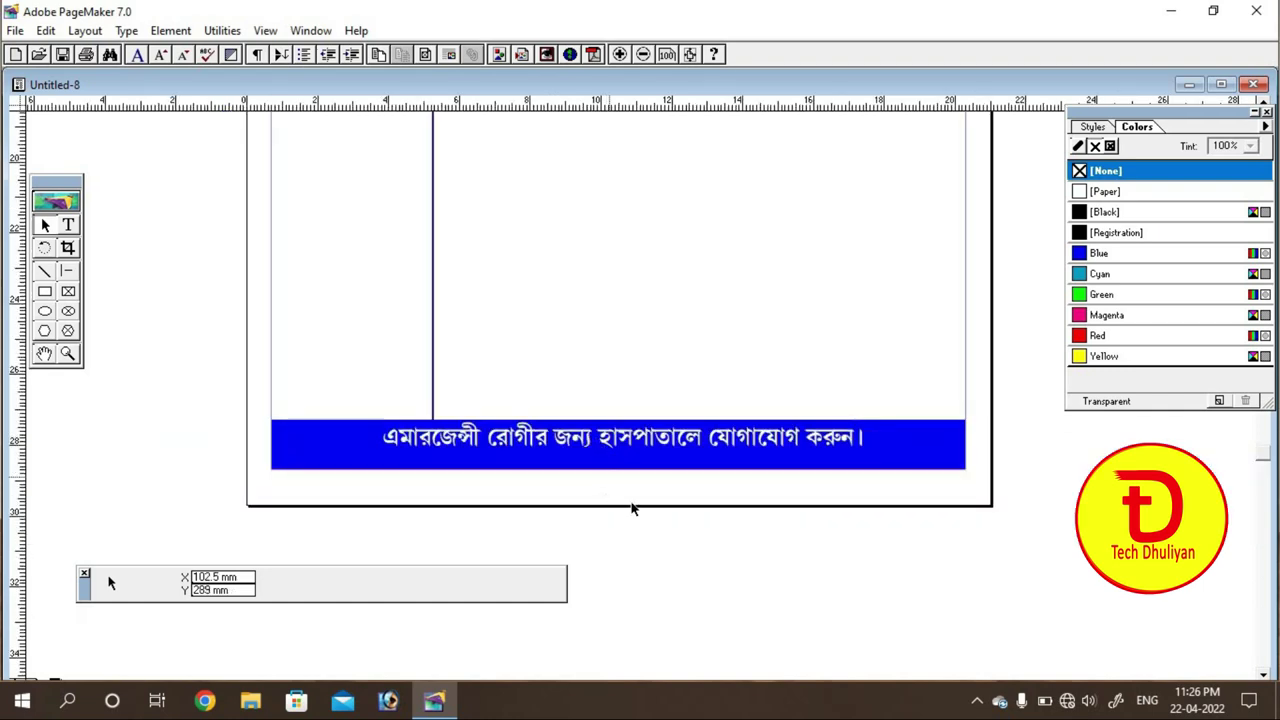
click(68, 225)
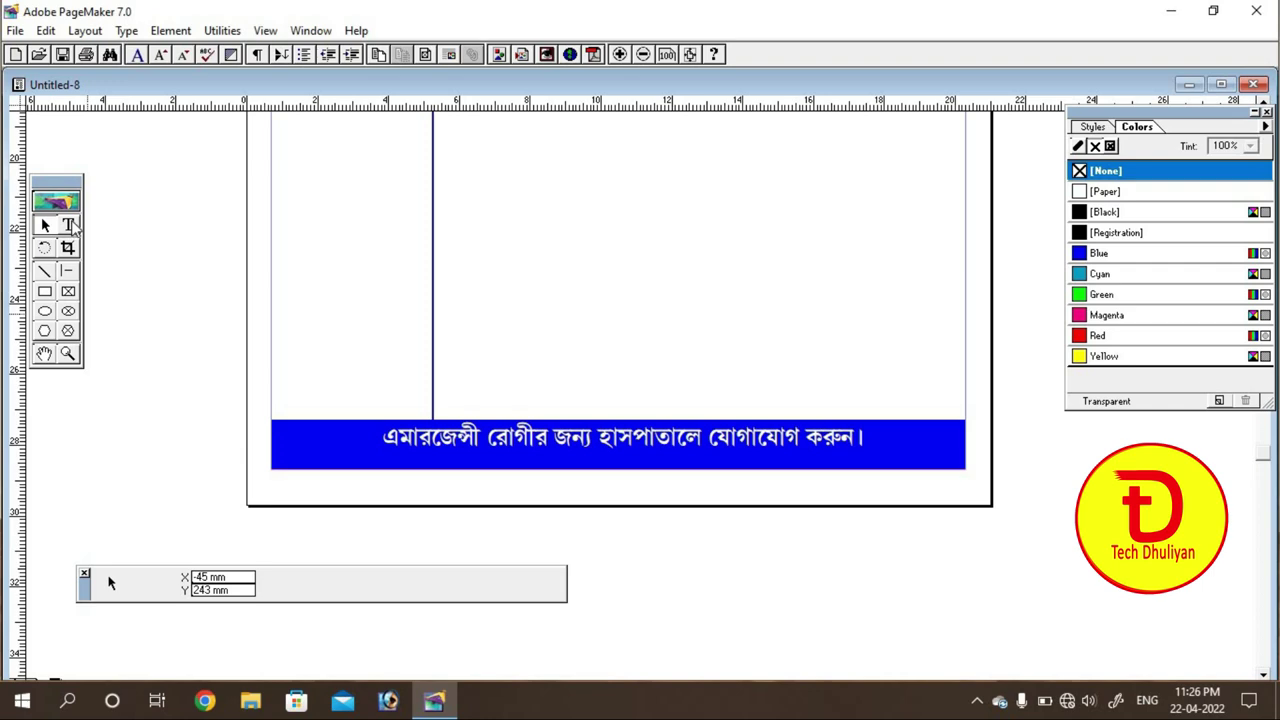
click(281, 250)
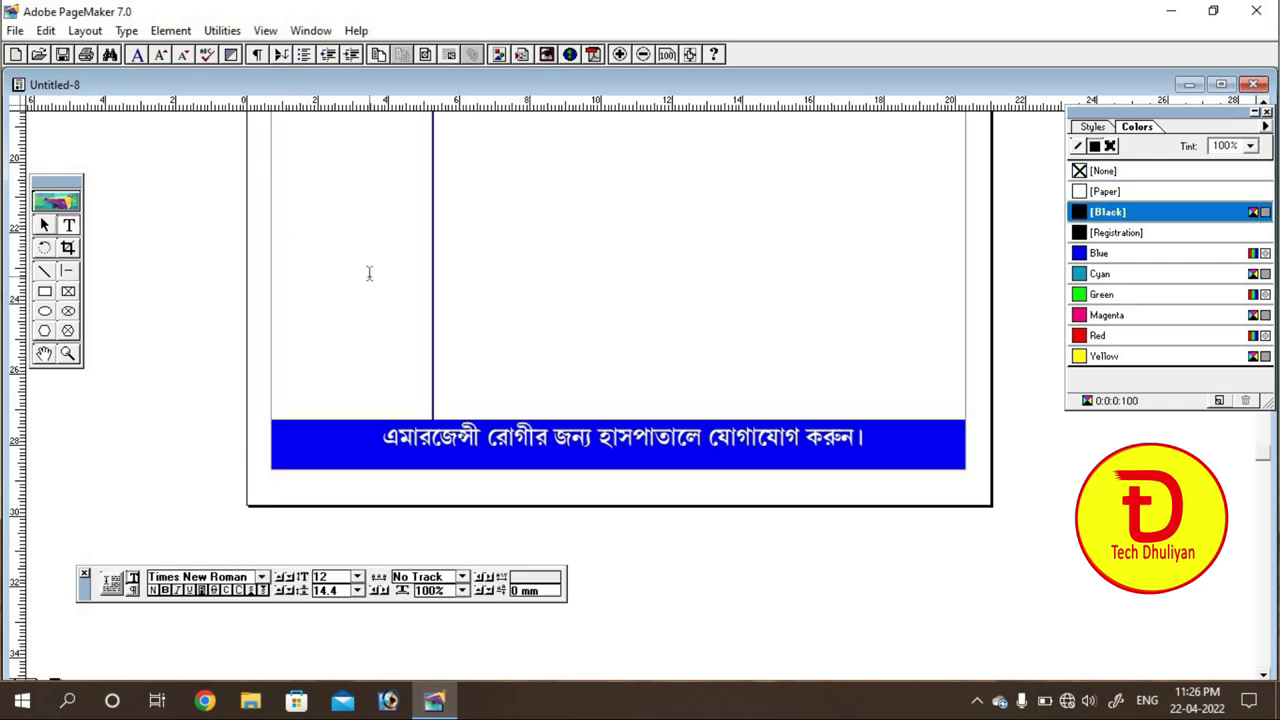
Step: Paste the contact line and set its Bengali words to 18 pt
key(ctrl+v)
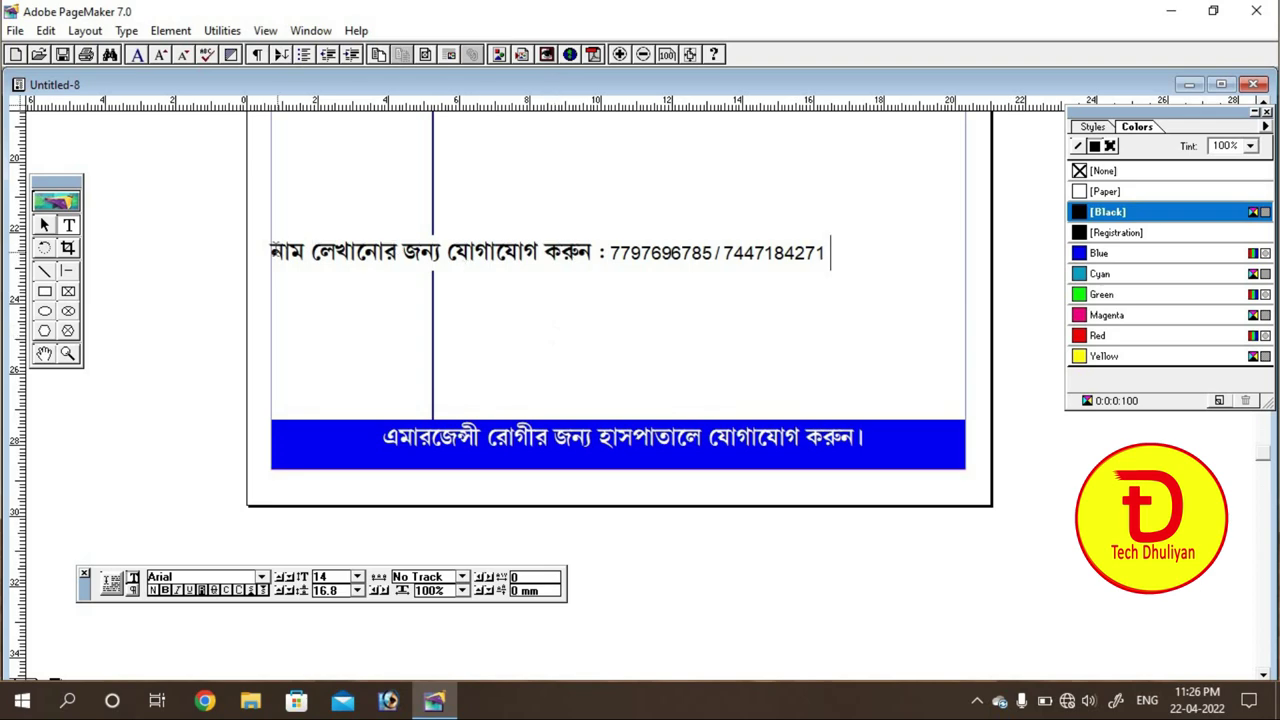
drag(273, 252, 606, 260)
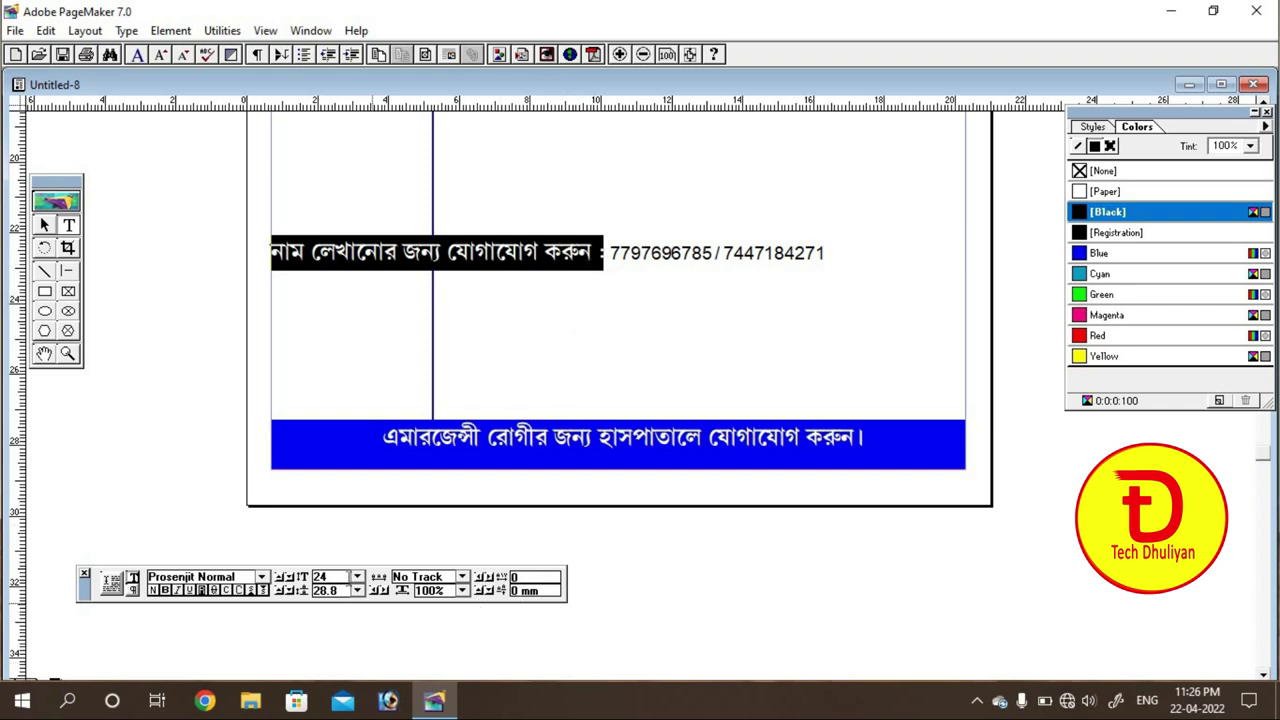
click(356, 579)
scroll(358, 597, up, 1)
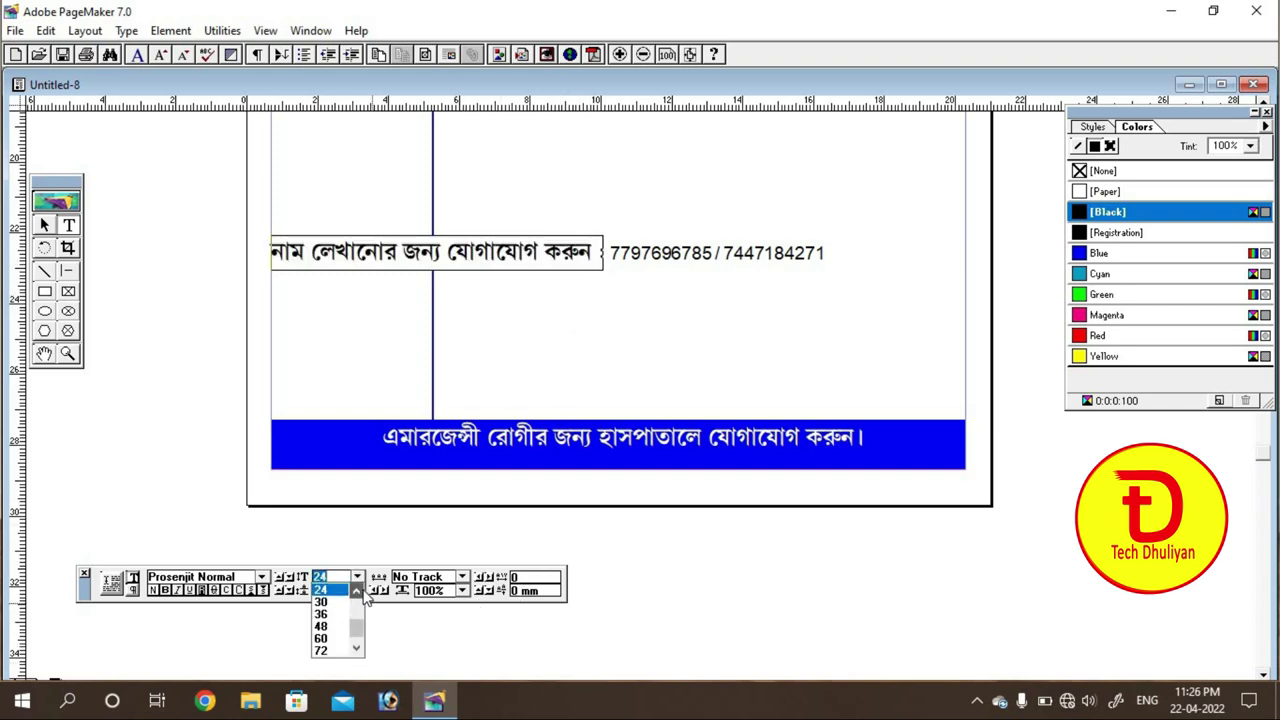
click(322, 590)
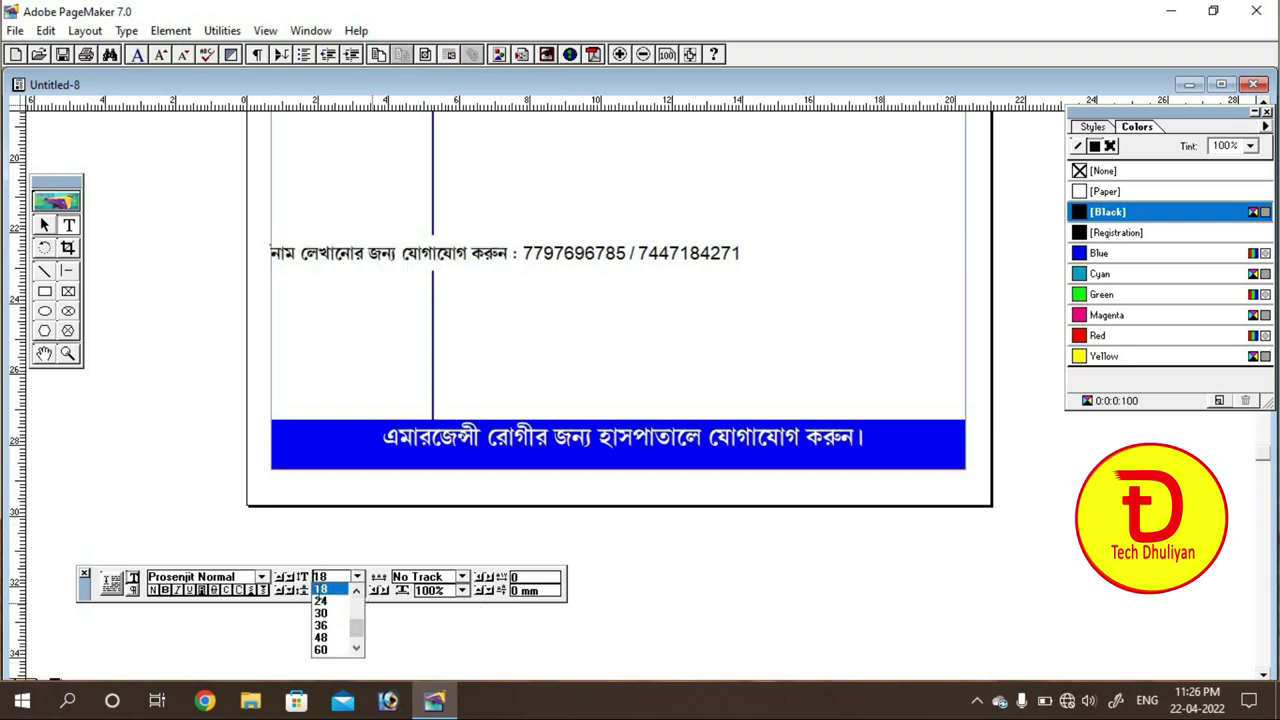
Step: Shrink the two phone numbers to 13 pt
click(562, 252)
drag(522, 253, 746, 260)
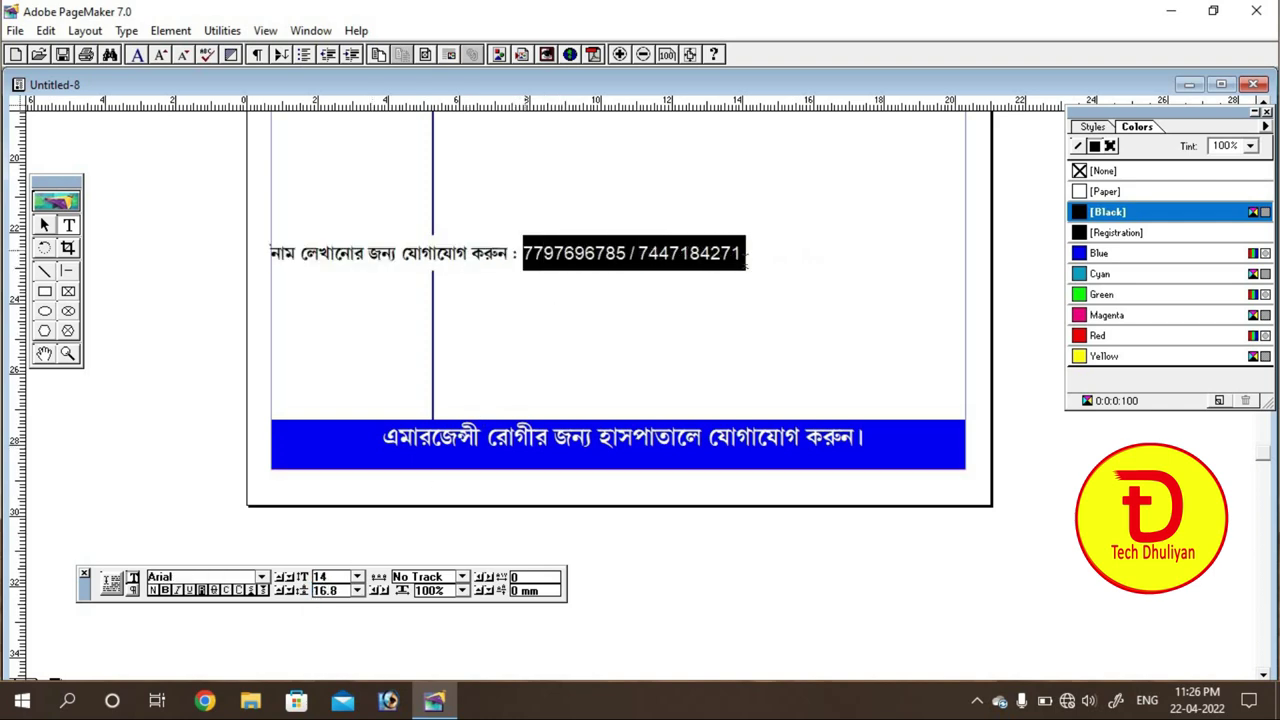
click(357, 577)
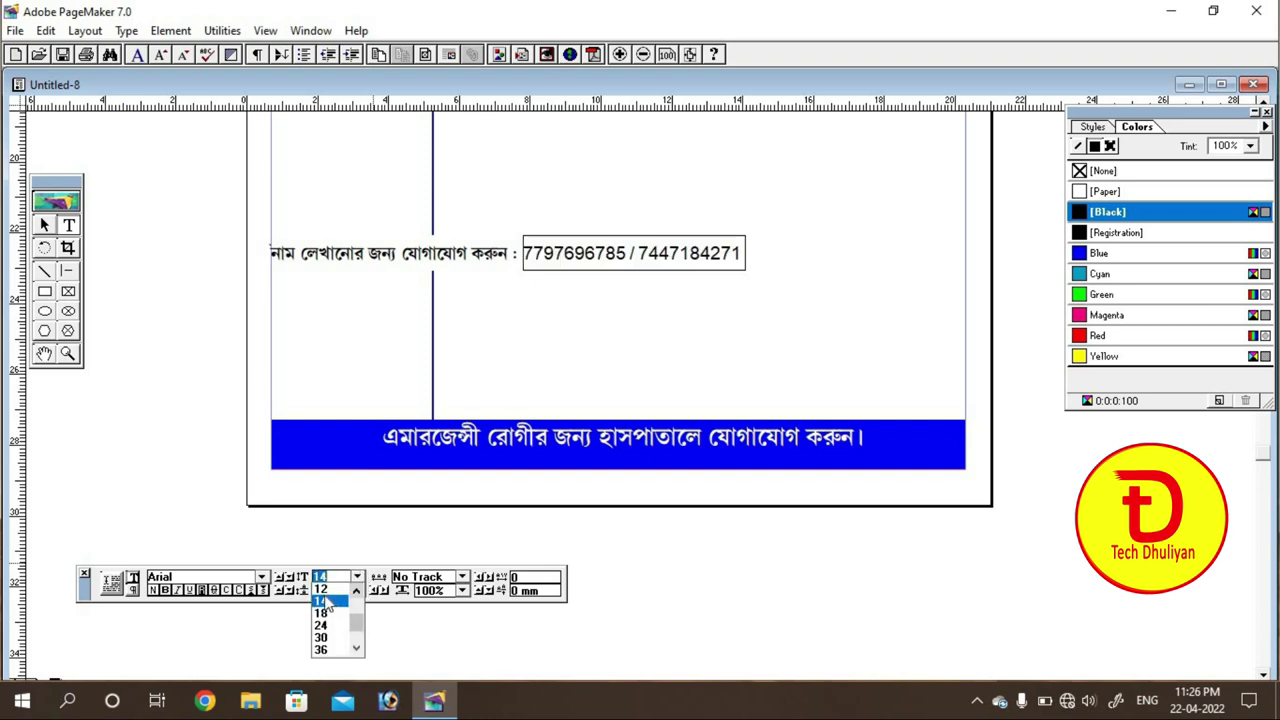
click(322, 589)
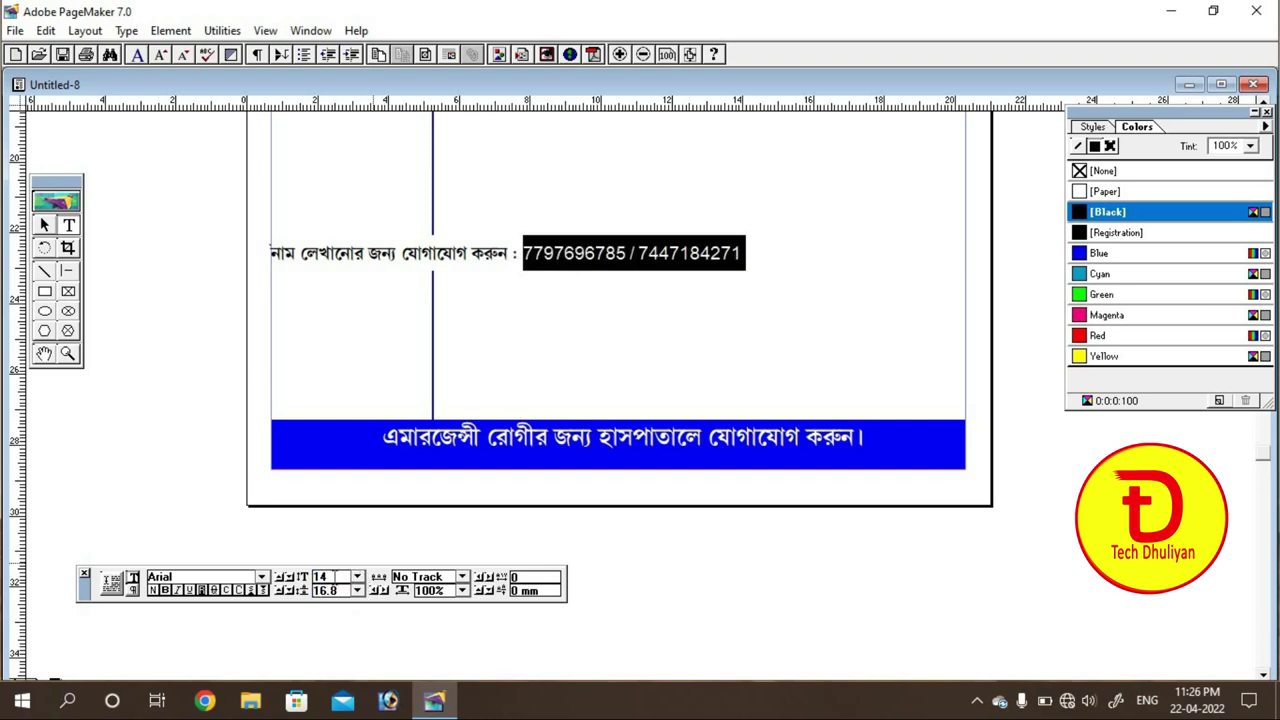
drag(335, 577, 300, 585)
click(300, 585)
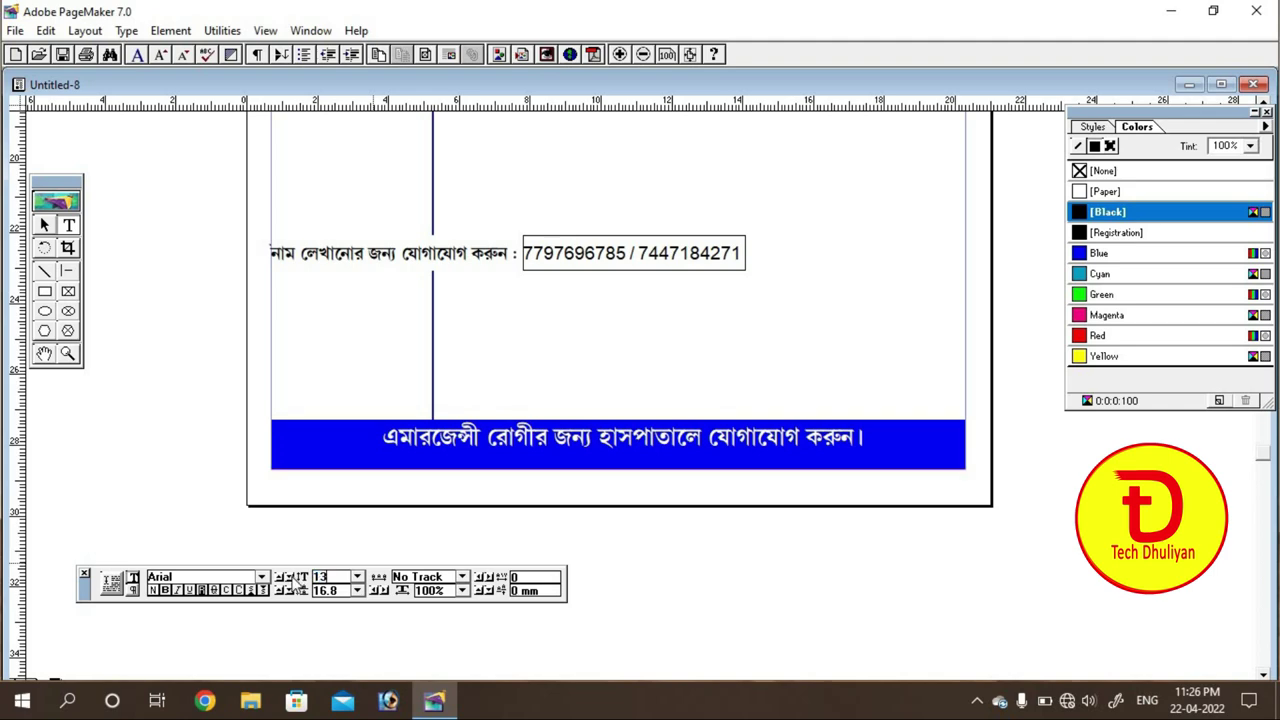
click(583, 243)
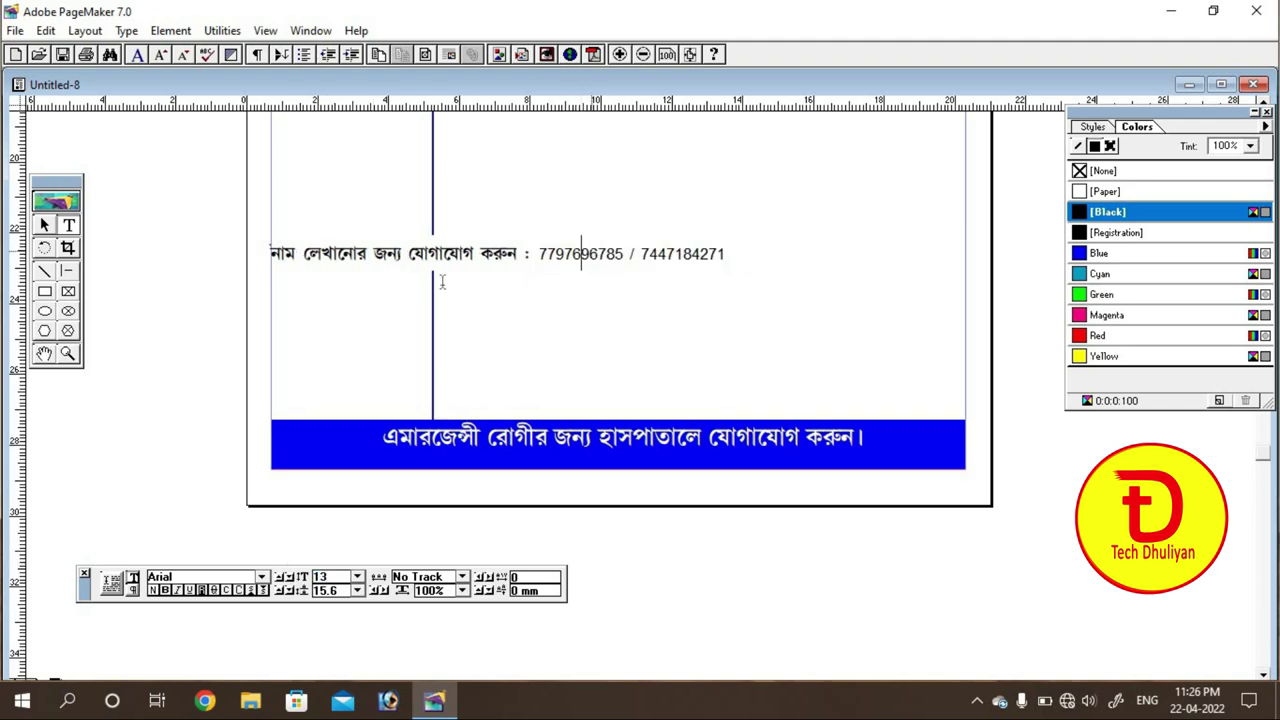
Step: Move the contact line onto the blue bar, narrow its block to about 143 mm, and make it white
click(43, 228)
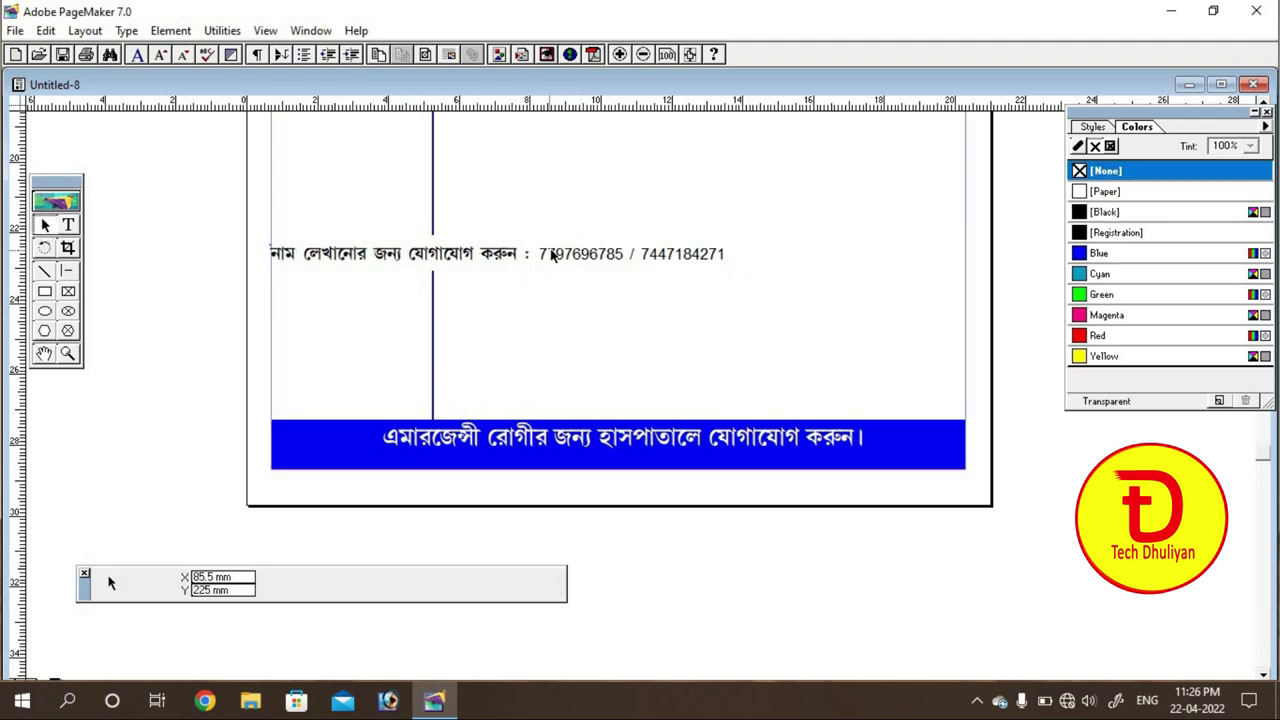
drag(551, 253, 598, 452)
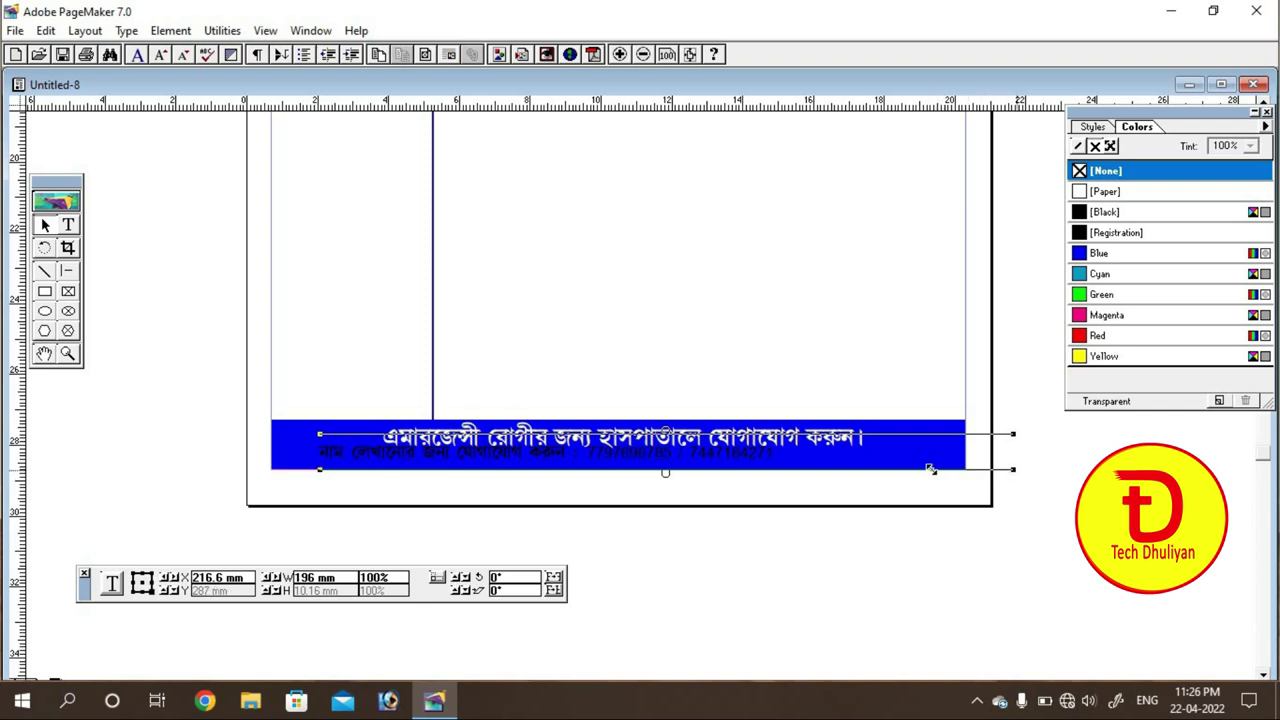
drag(1013, 469, 794, 469)
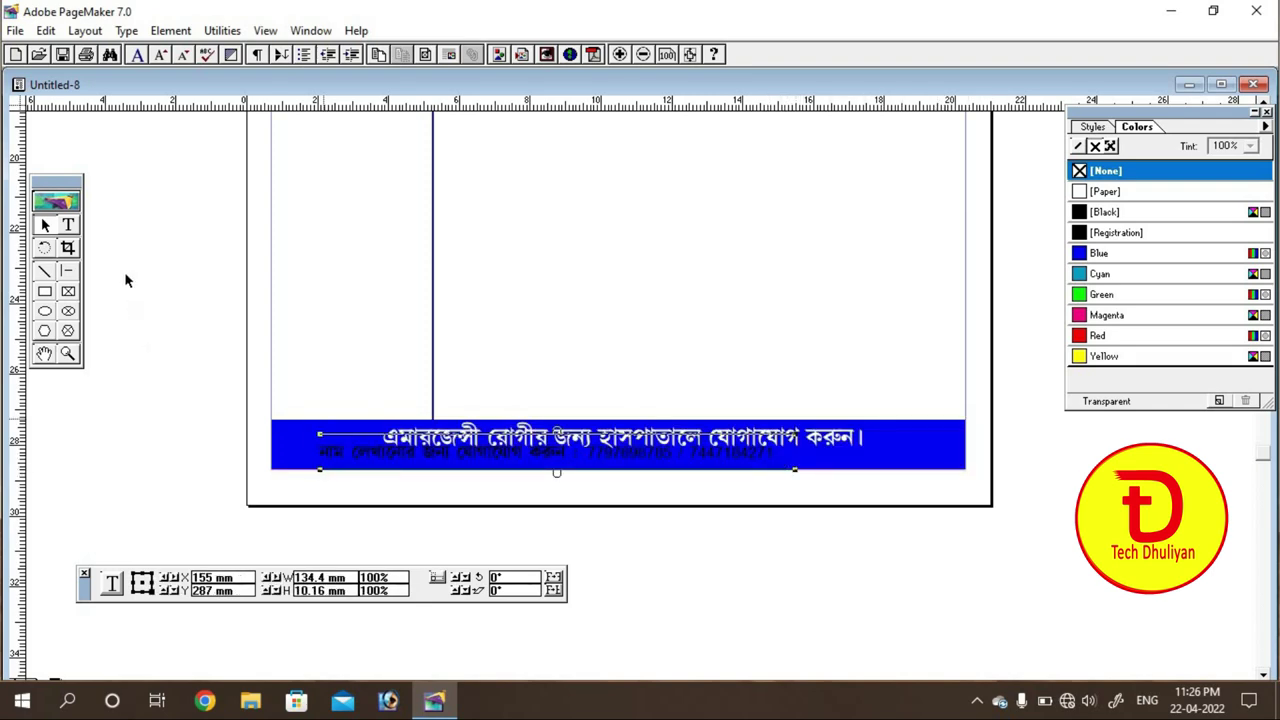
click(68, 225)
click(352, 450)
key(ctrl+a)
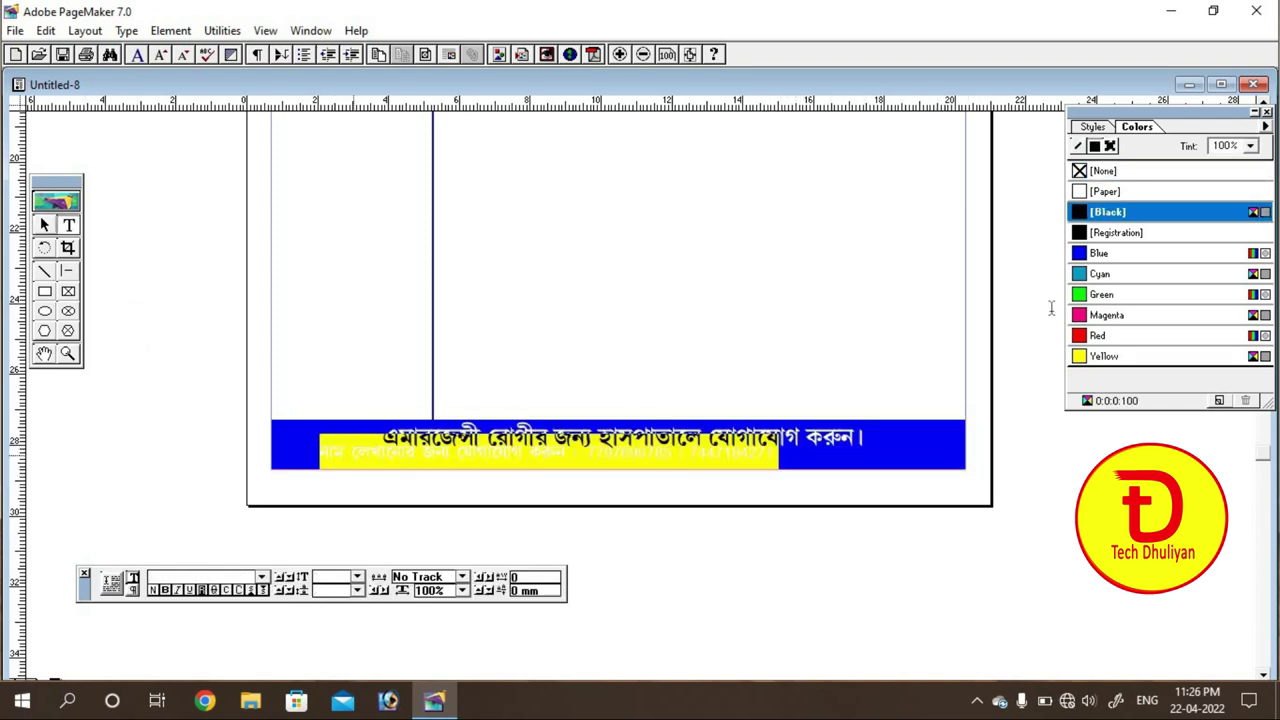
click(1080, 193)
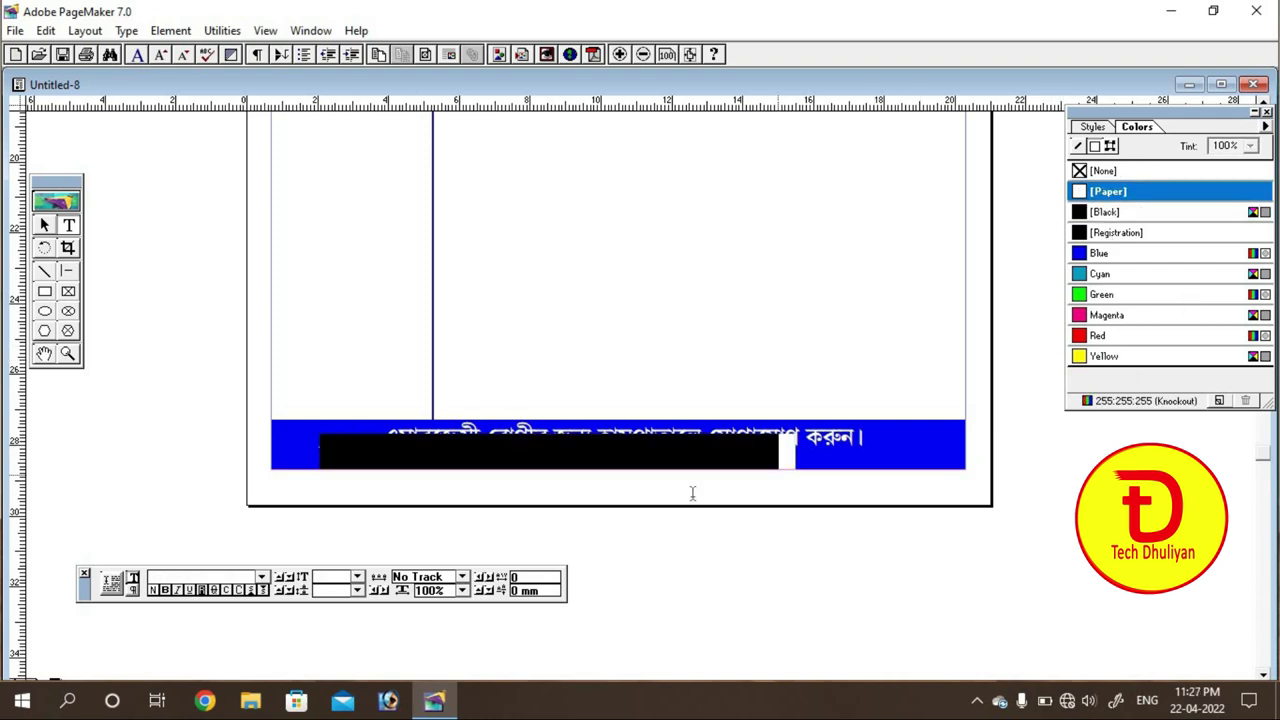
click(685, 455)
Step: Nudge the contact line's block with the arrow keys so it sits centred beneath the first line
click(44, 225)
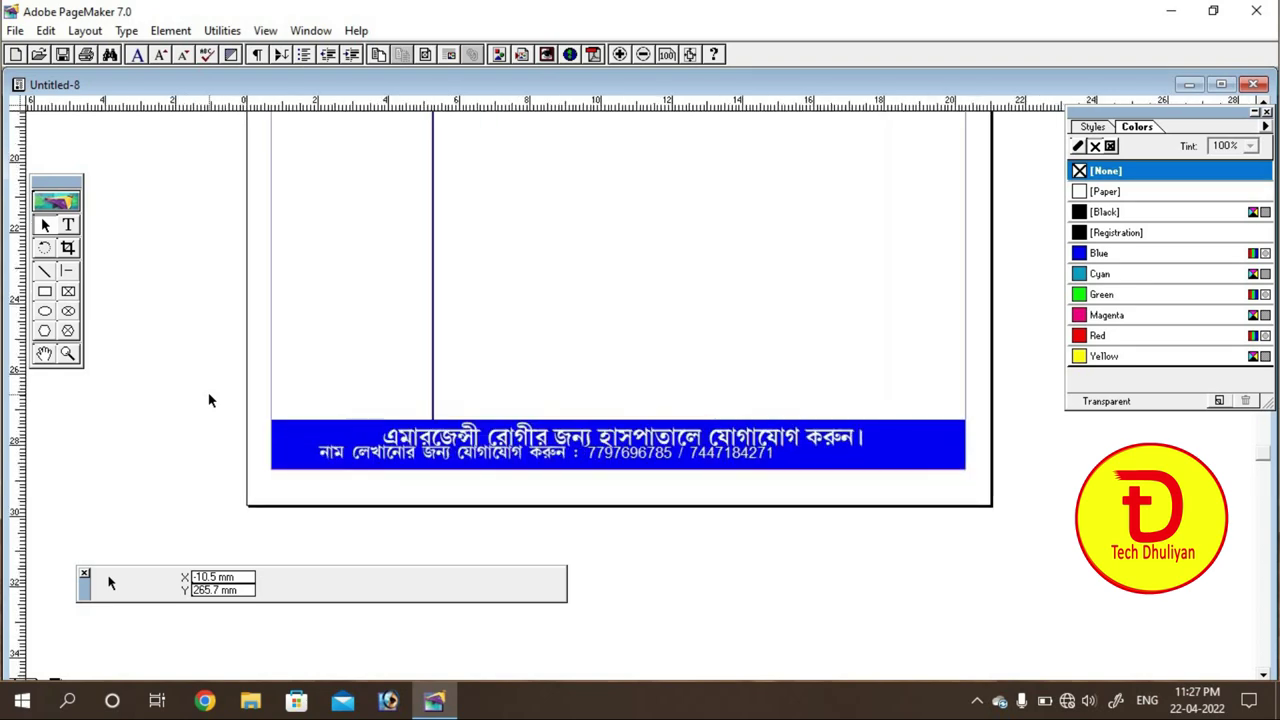
click(447, 466)
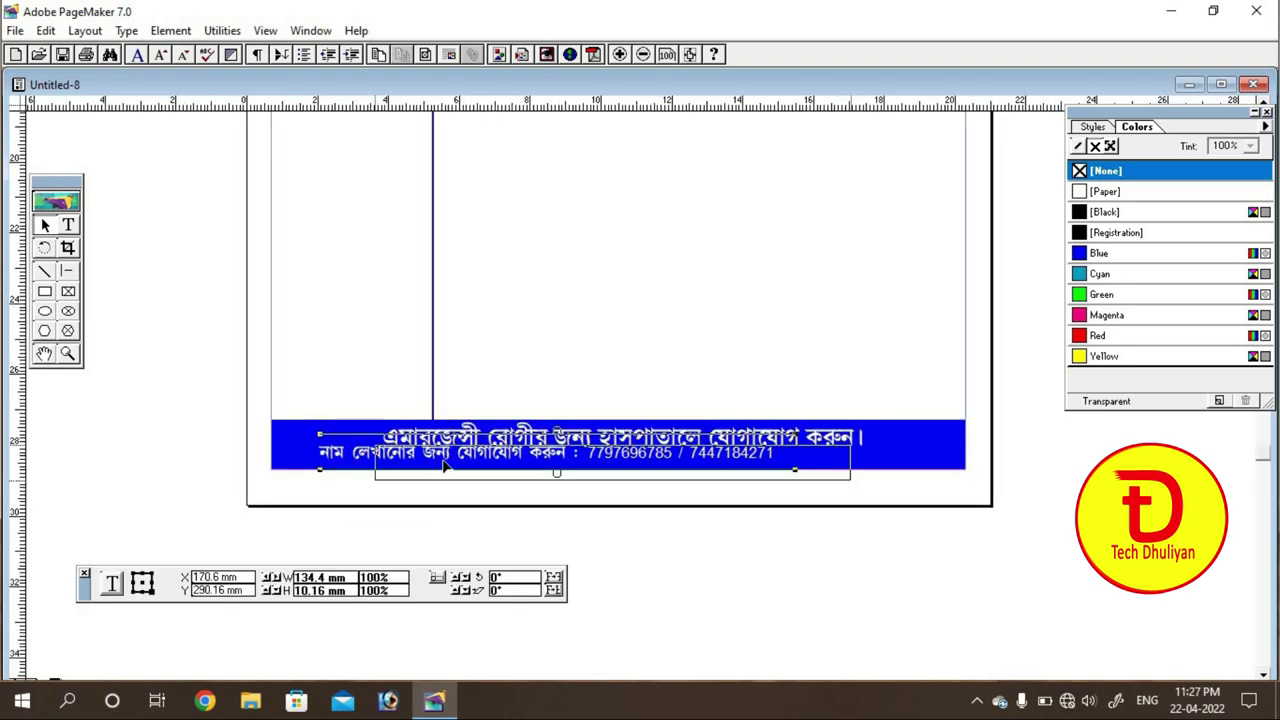
key(Up)
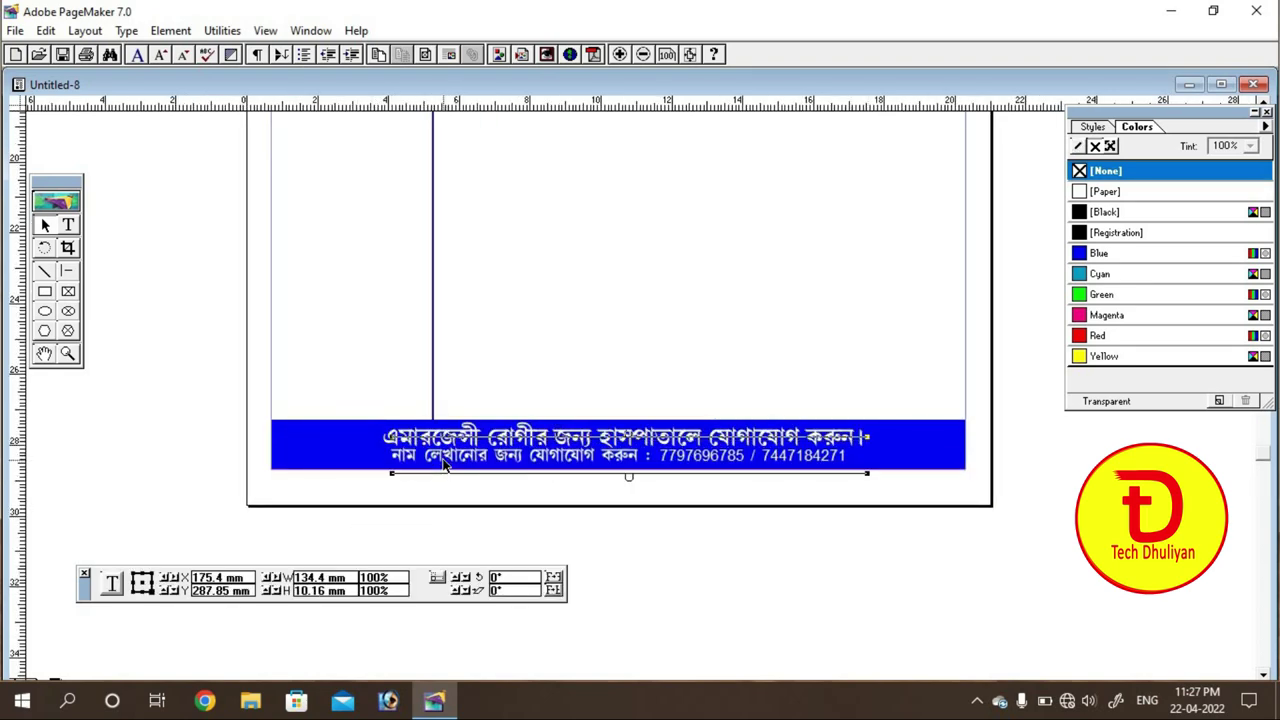
key(Right)
key(Right)
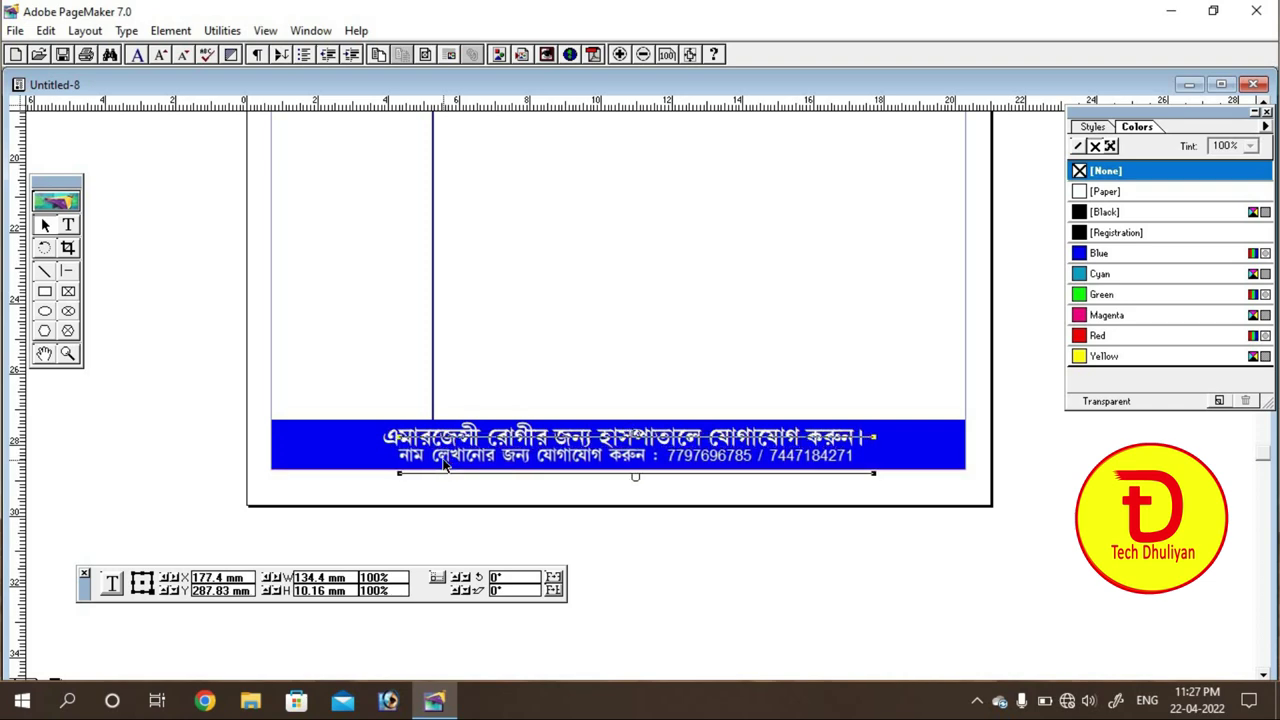
key(Down)
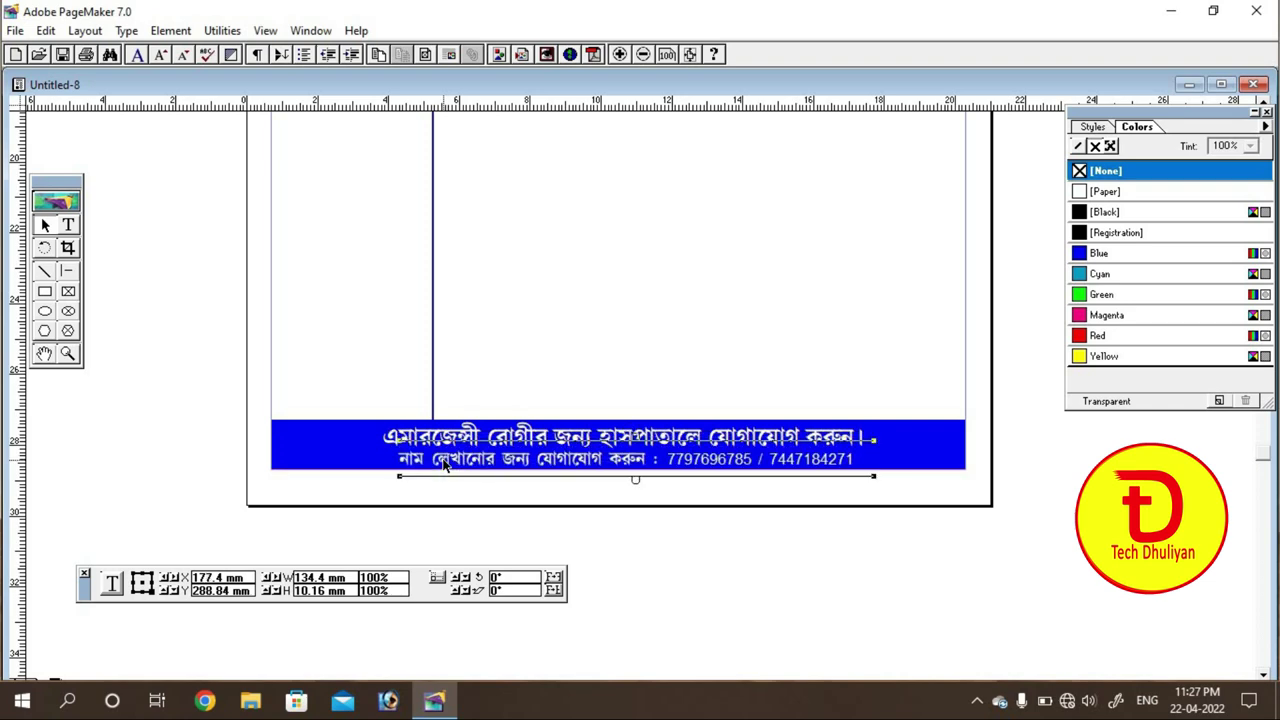
click(908, 537)
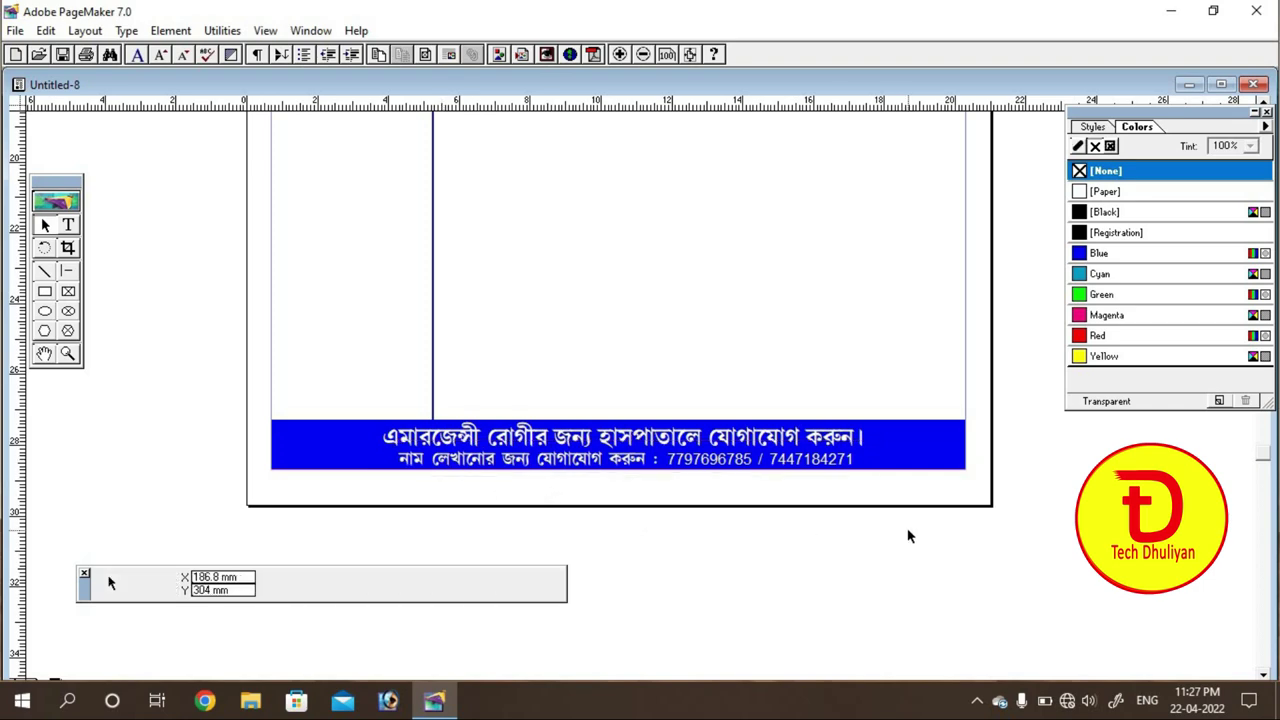
Step: Make the blue footer bar taller and set the first Bengali line to 30 pt
click(710, 442)
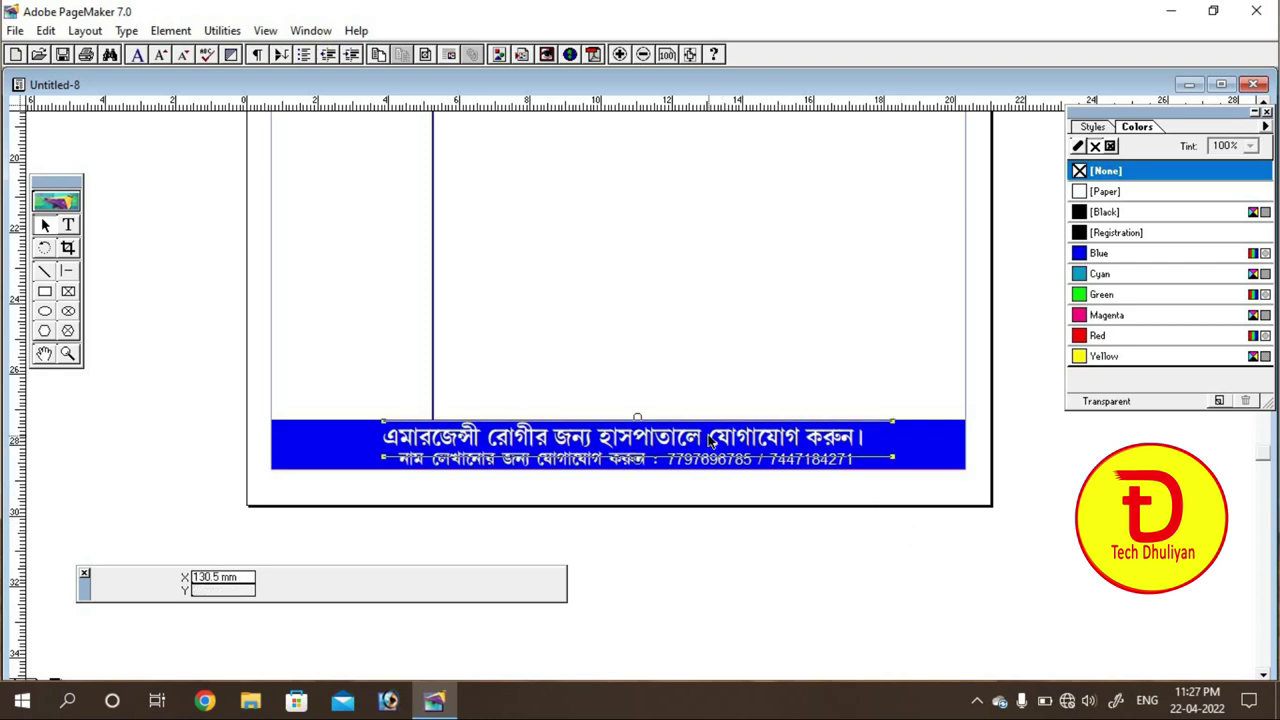
click(330, 442)
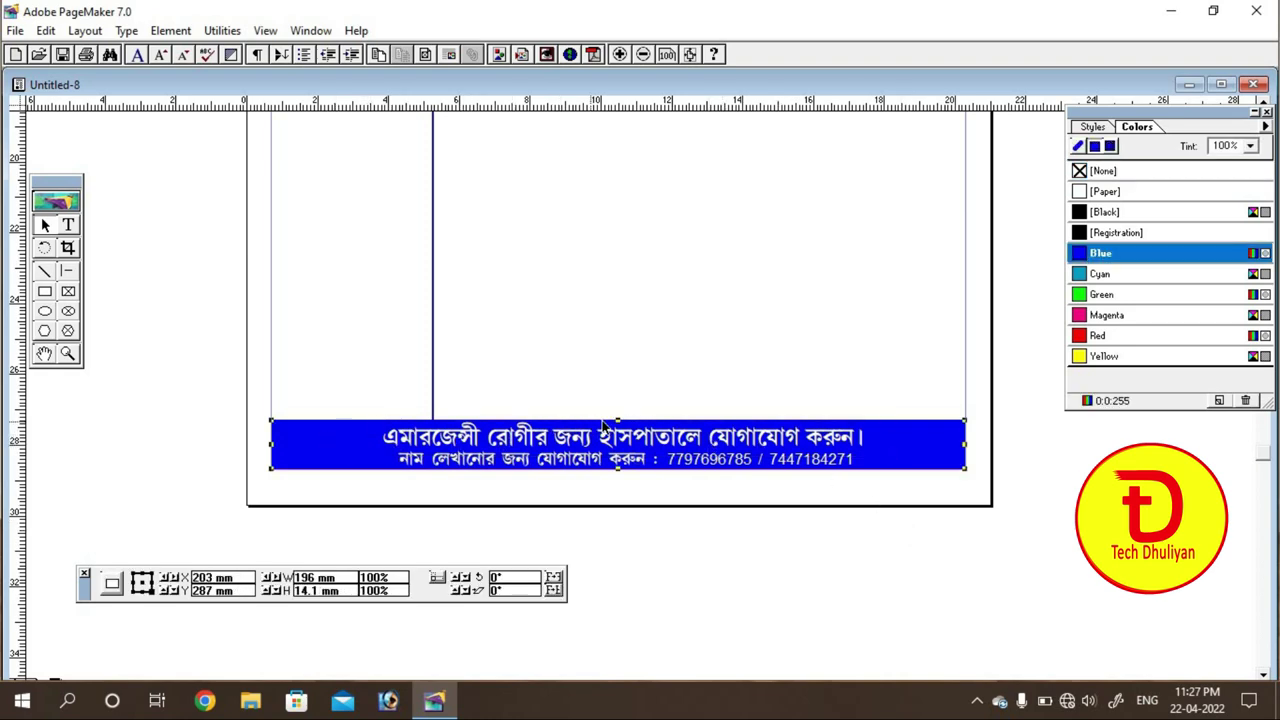
mouse_move(618, 421)
mouse_down()
mouse_move(618, 402)
mouse_move(606, 424)
mouse_move(605, 413)
mouse_up()
click(608, 430)
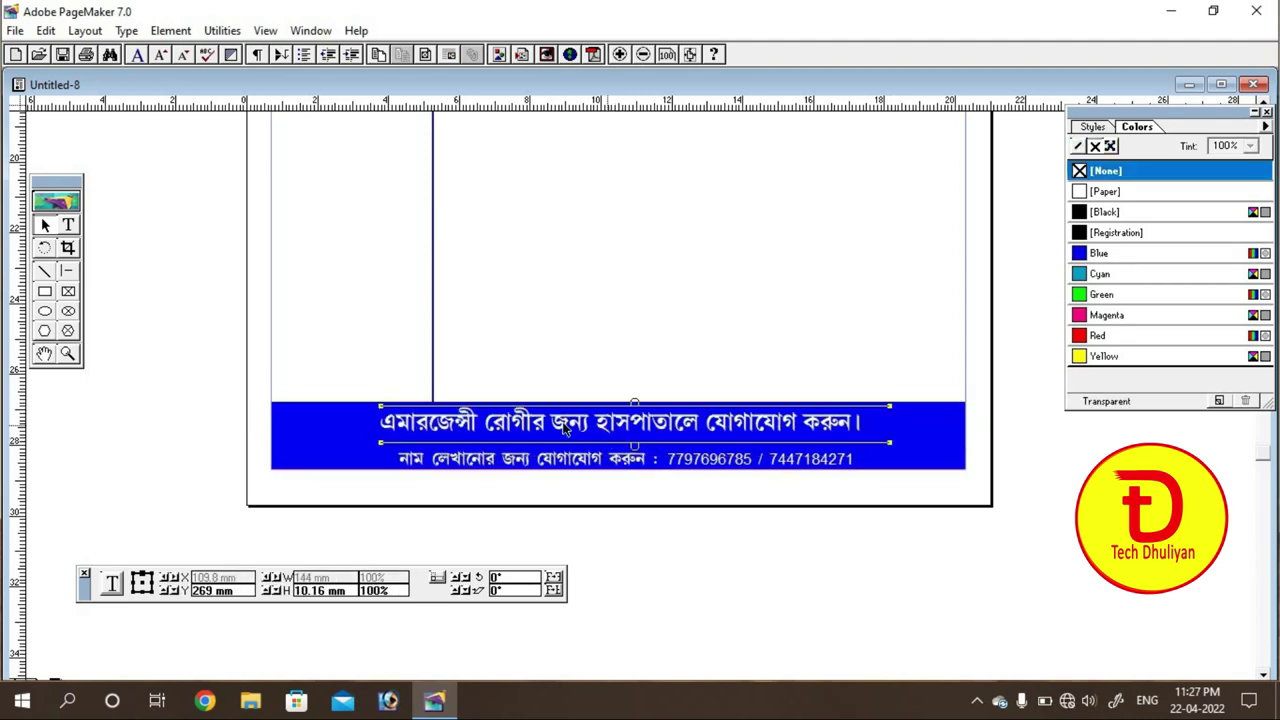
click(68, 226)
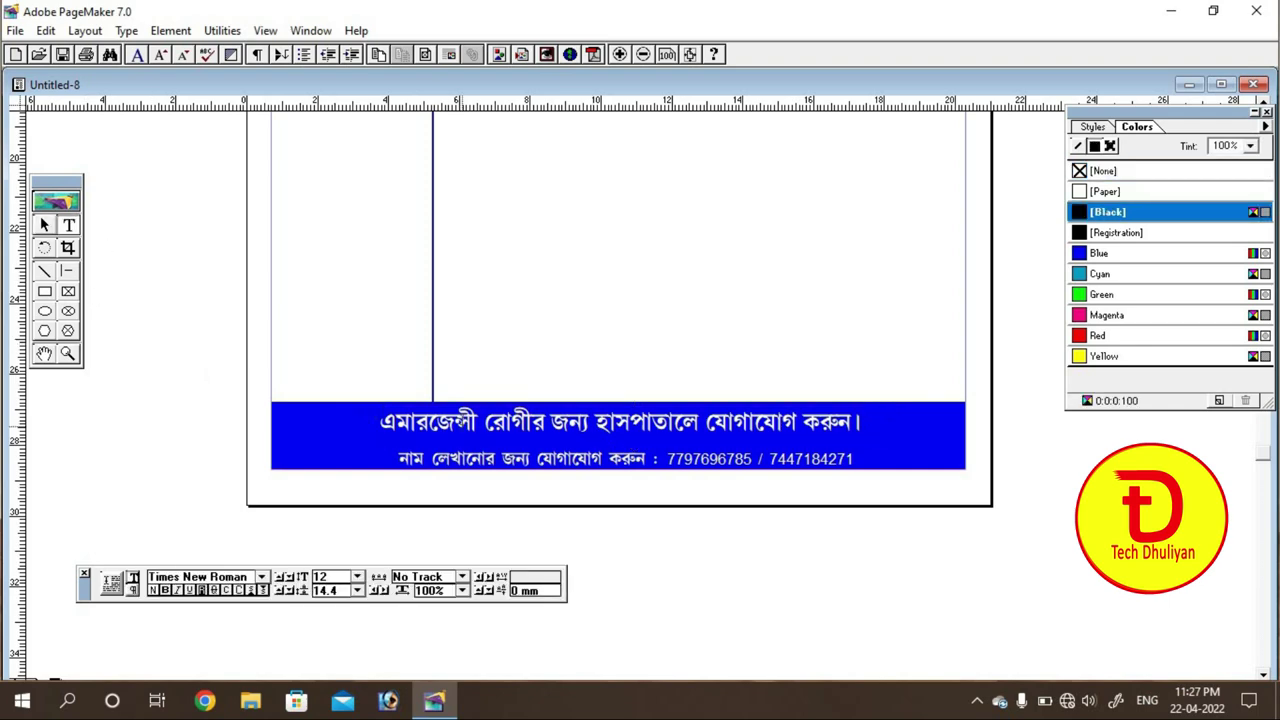
triple_click(620, 422)
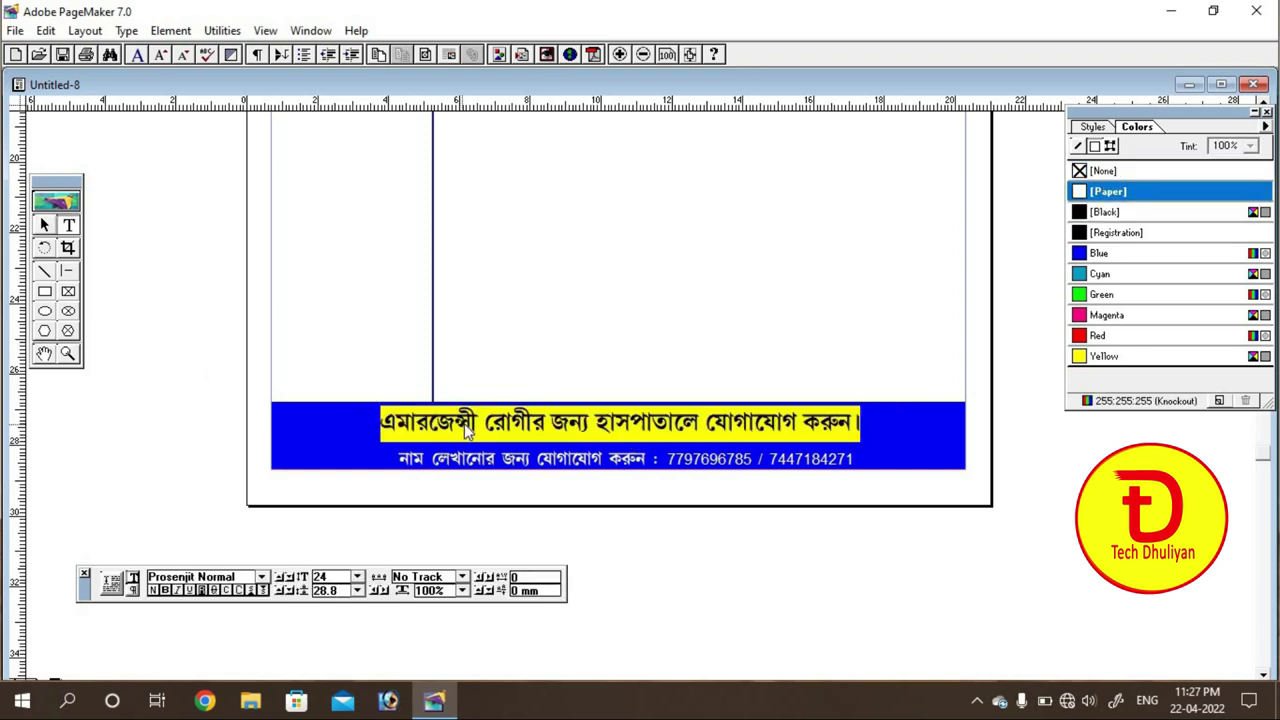
click(358, 578)
click(326, 607)
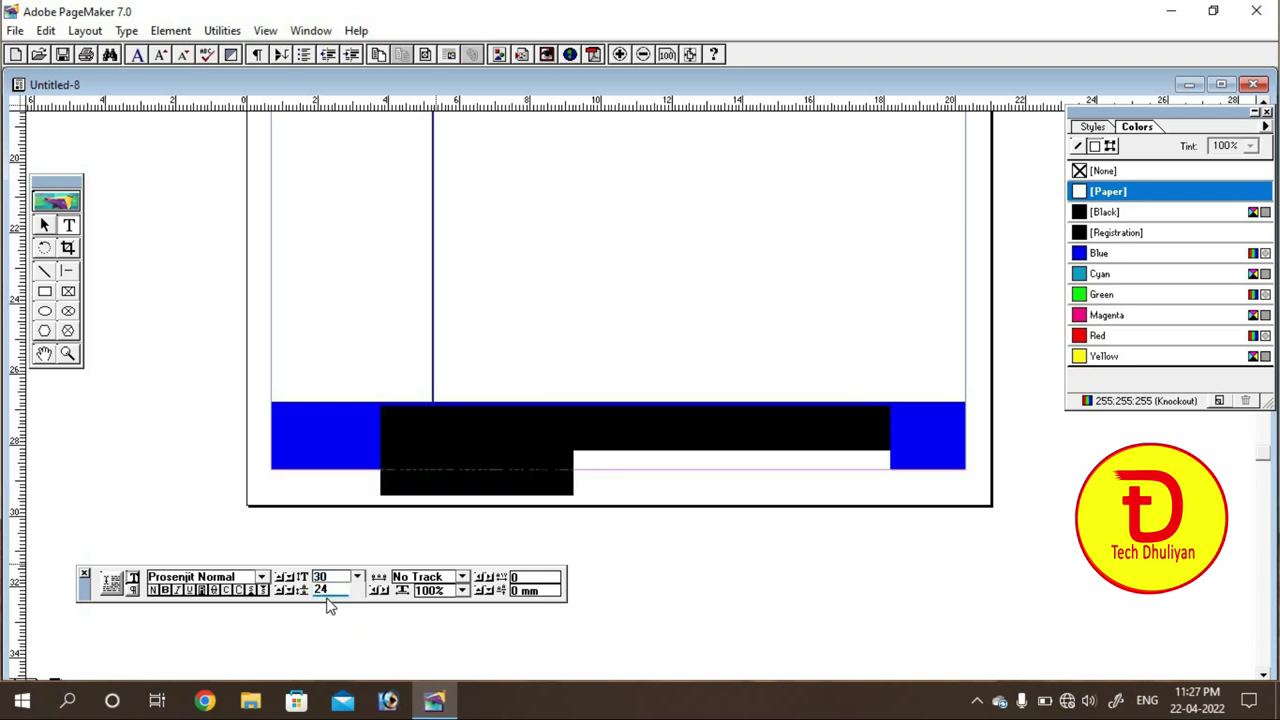
click(584, 422)
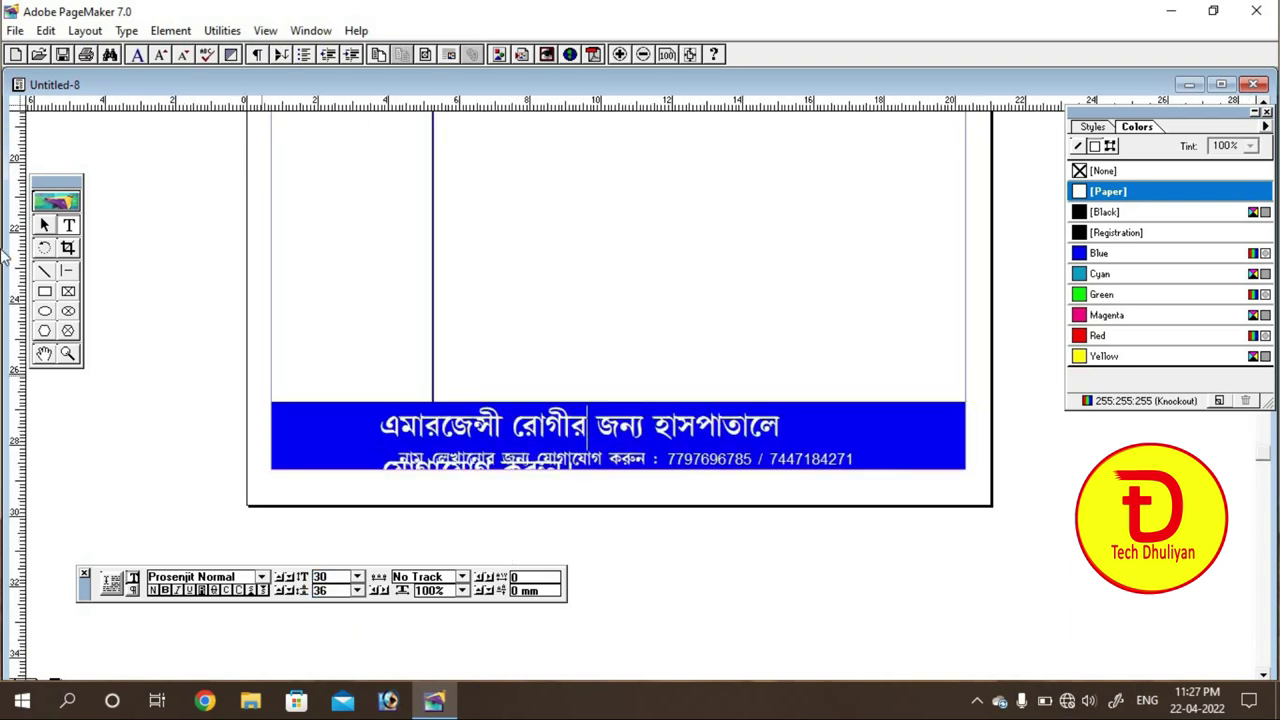
Step: Stretch the first line's text block to the bar's full width and centre-align it
click(44, 225)
click(409, 428)
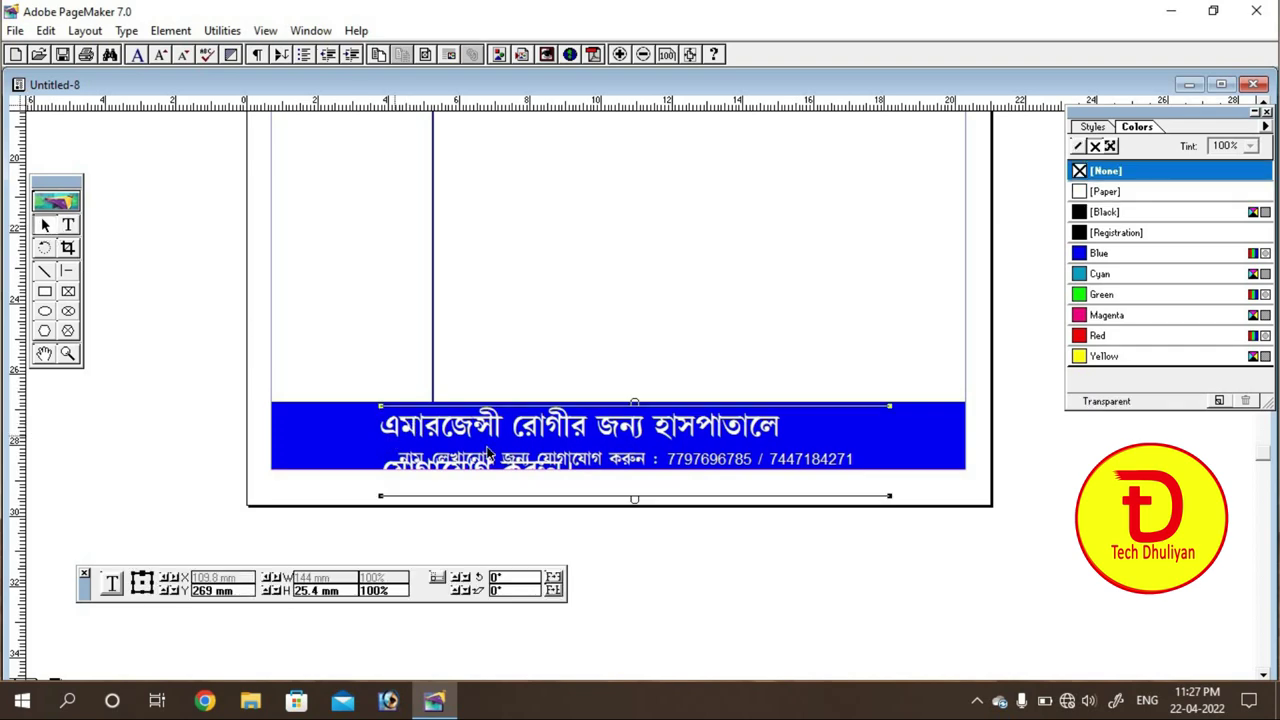
drag(893, 499, 964, 487)
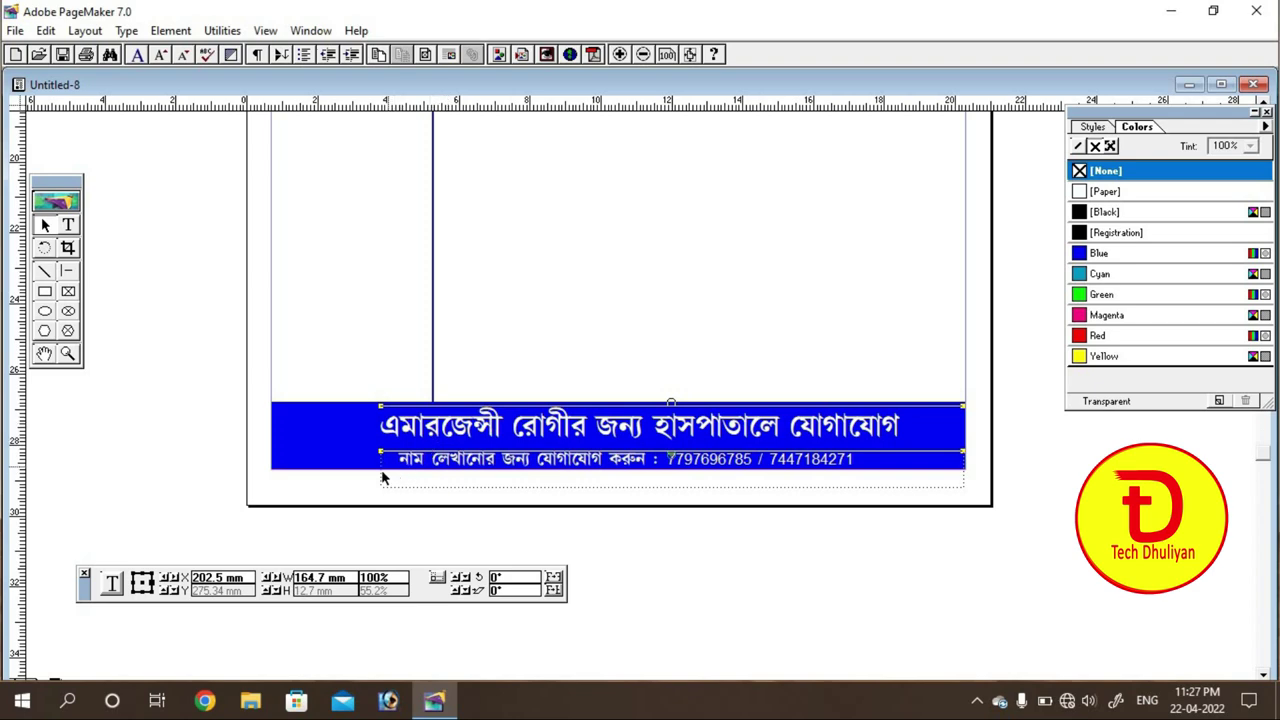
drag(380, 472, 280, 448)
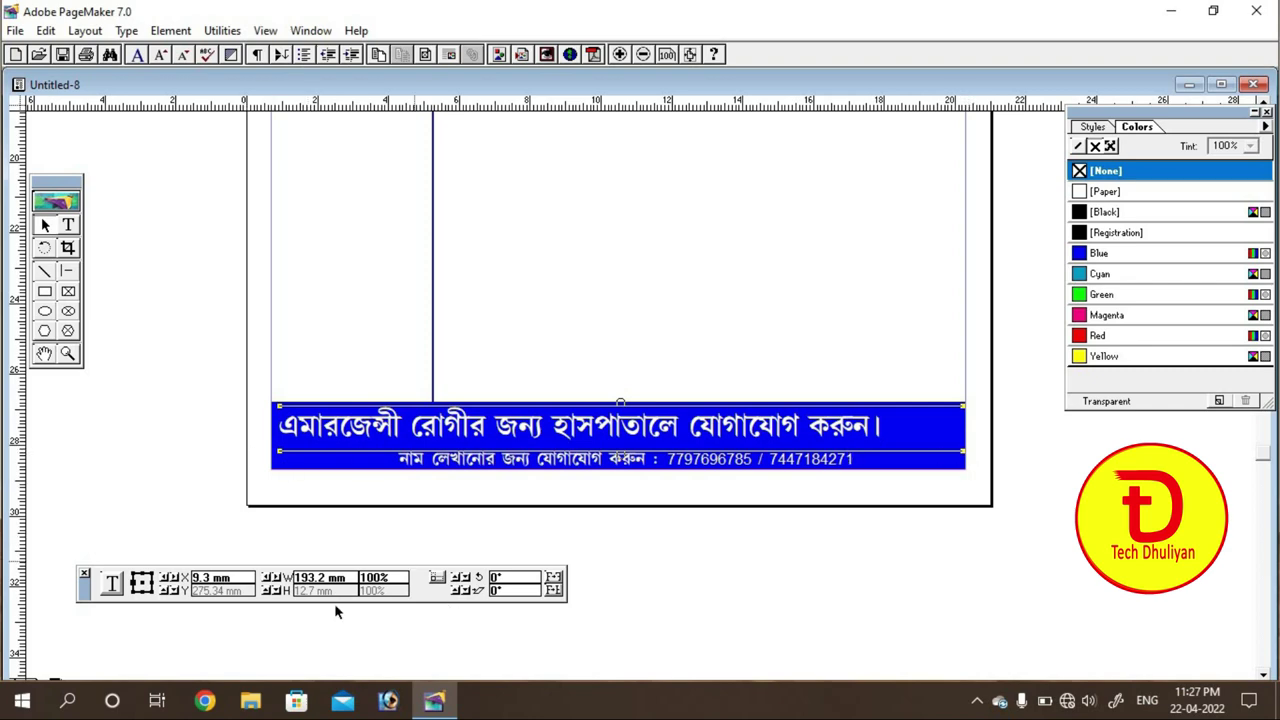
click(67, 226)
triple_click(470, 426)
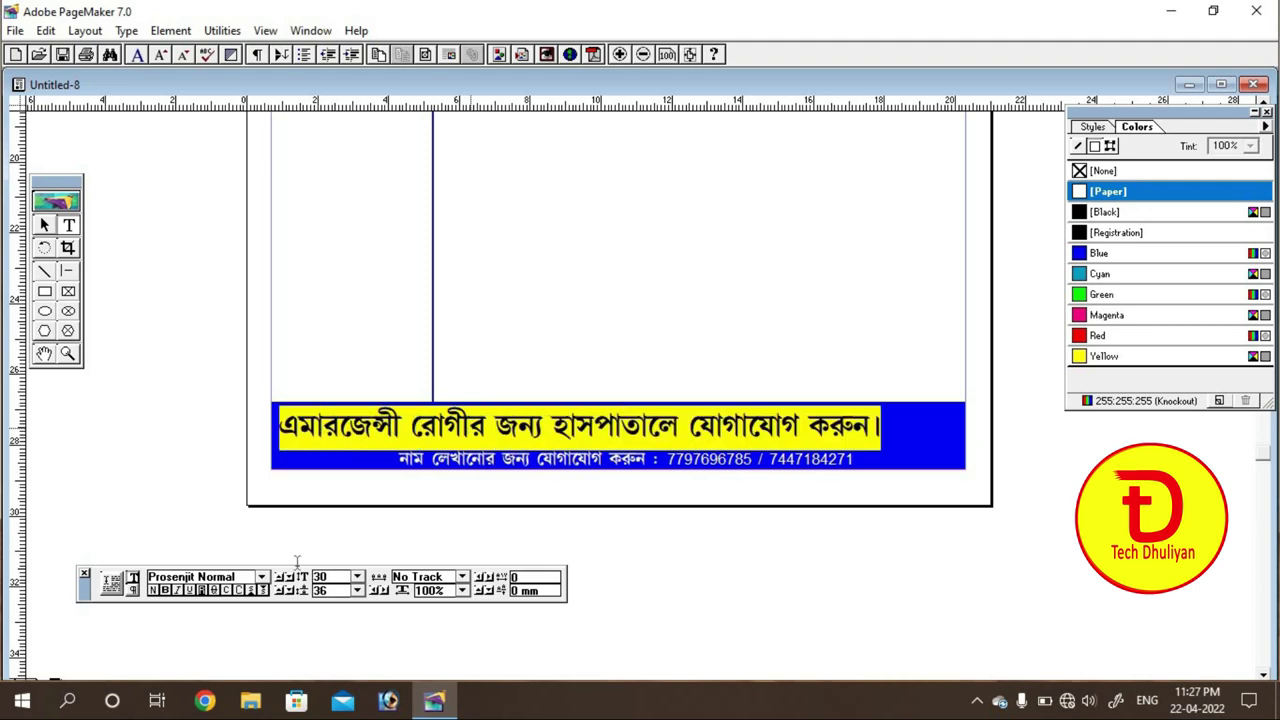
click(133, 591)
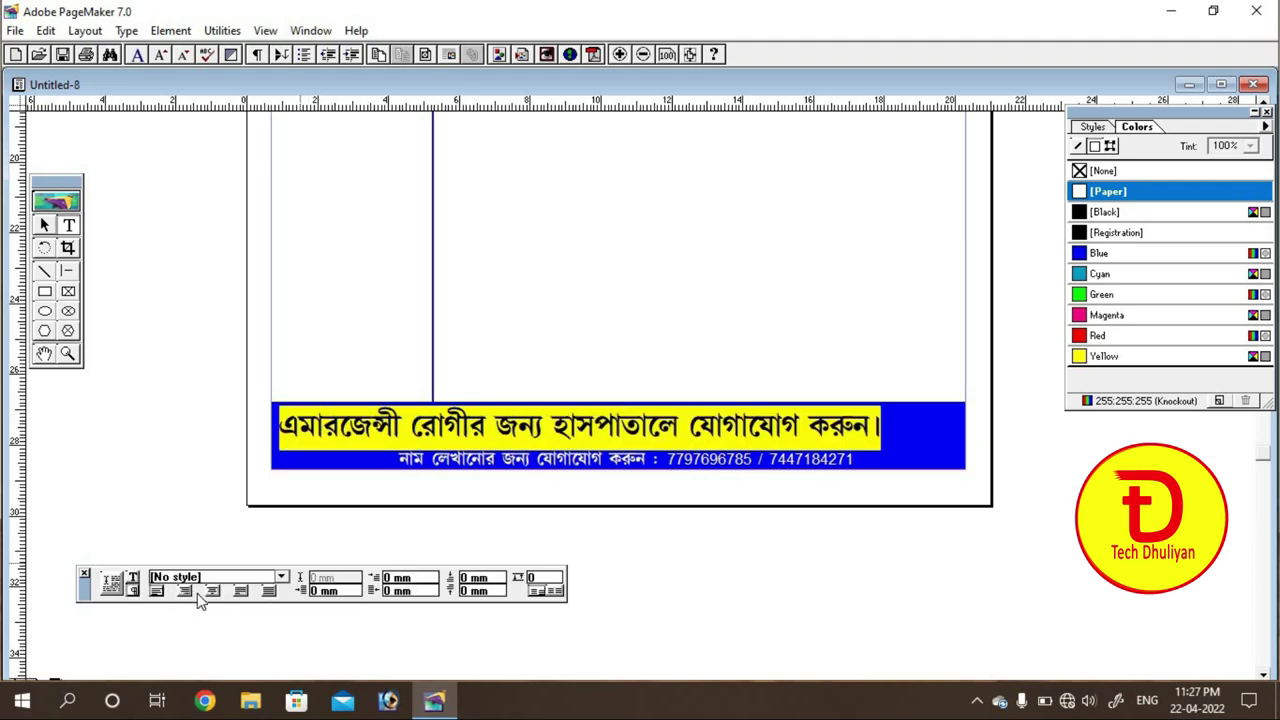
click(213, 591)
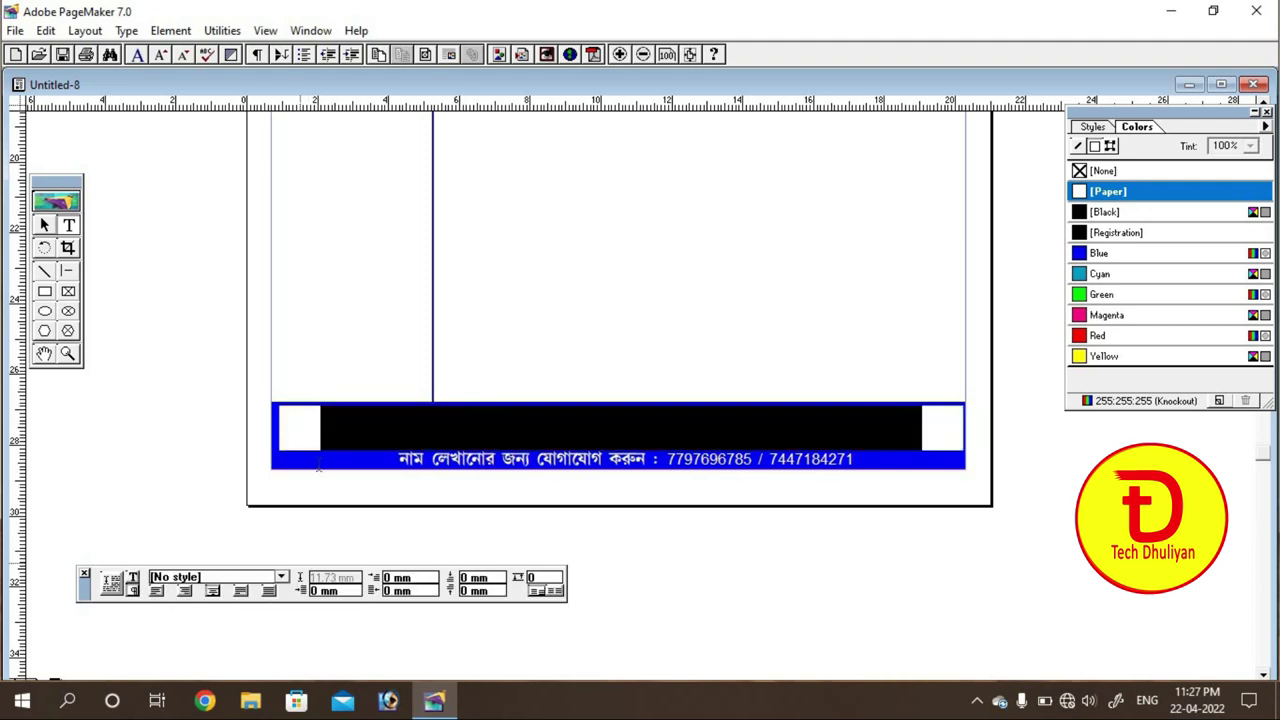
click(413, 424)
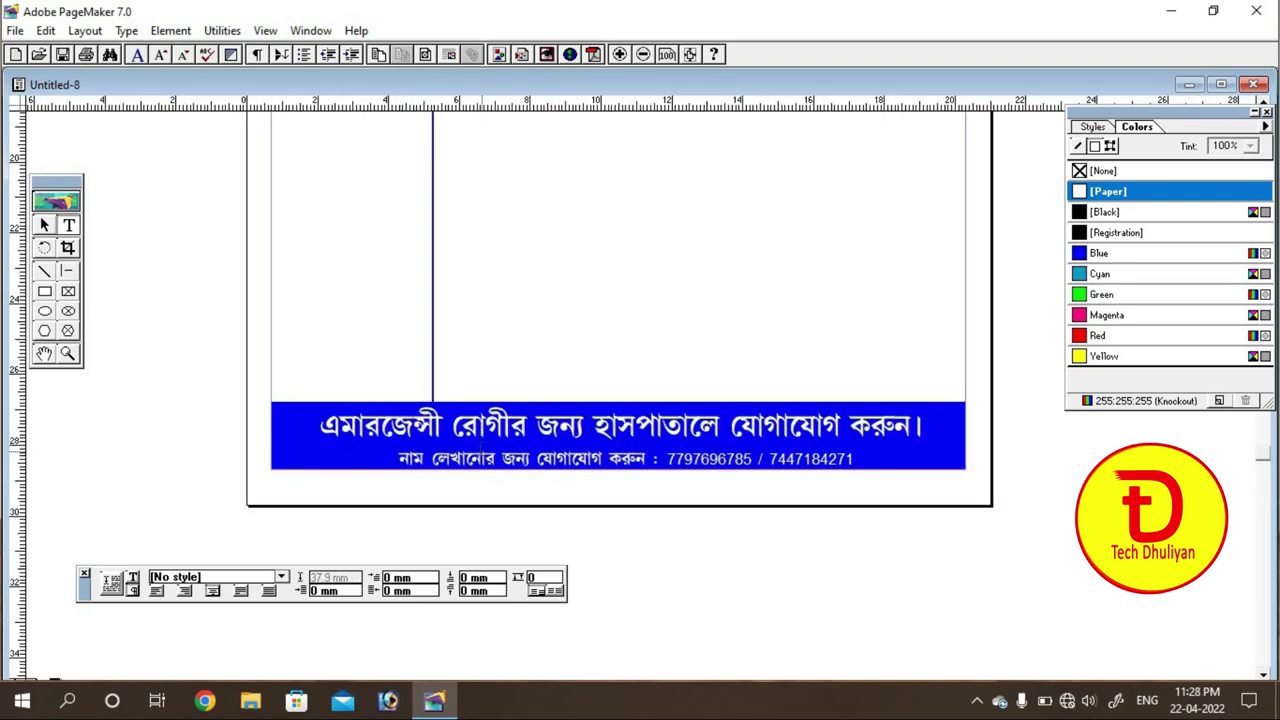
click(40, 224)
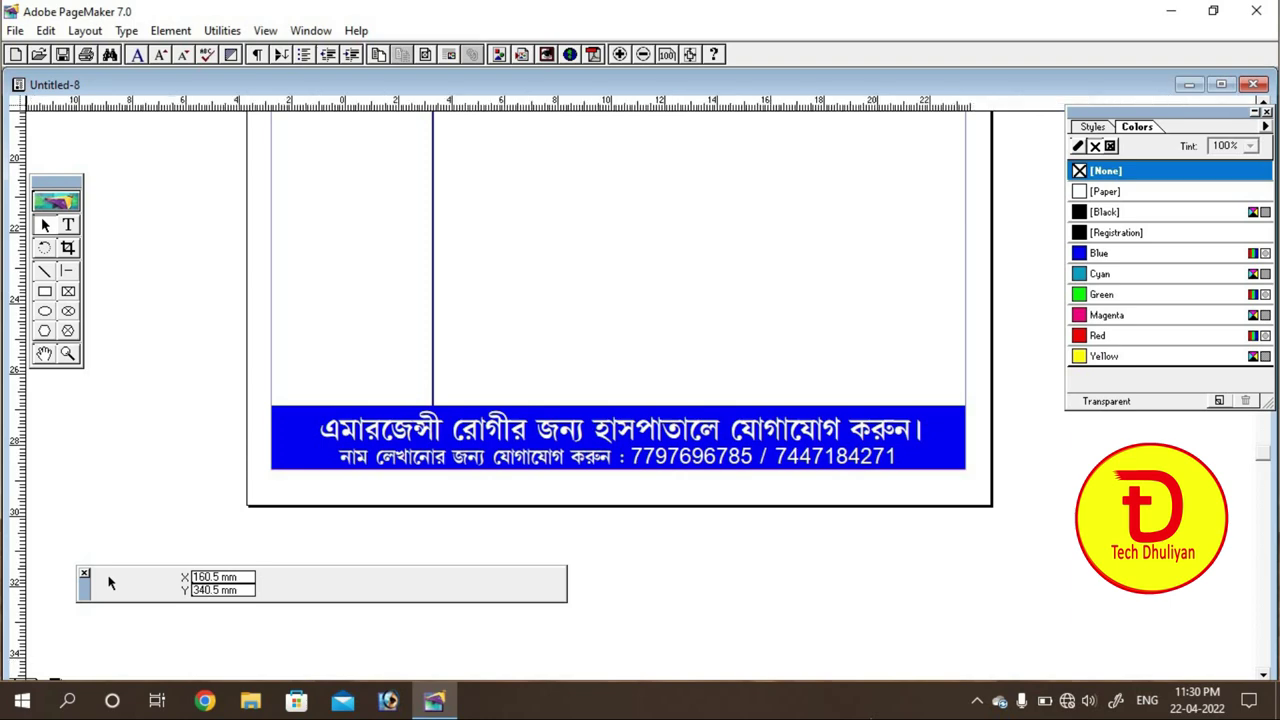
Step: Fit the whole prescription page in the window with Ctrl+0 and move the Control palette aside
key(ctrl+minus)
key(ctrl+minus)
key(ctrl+minus)
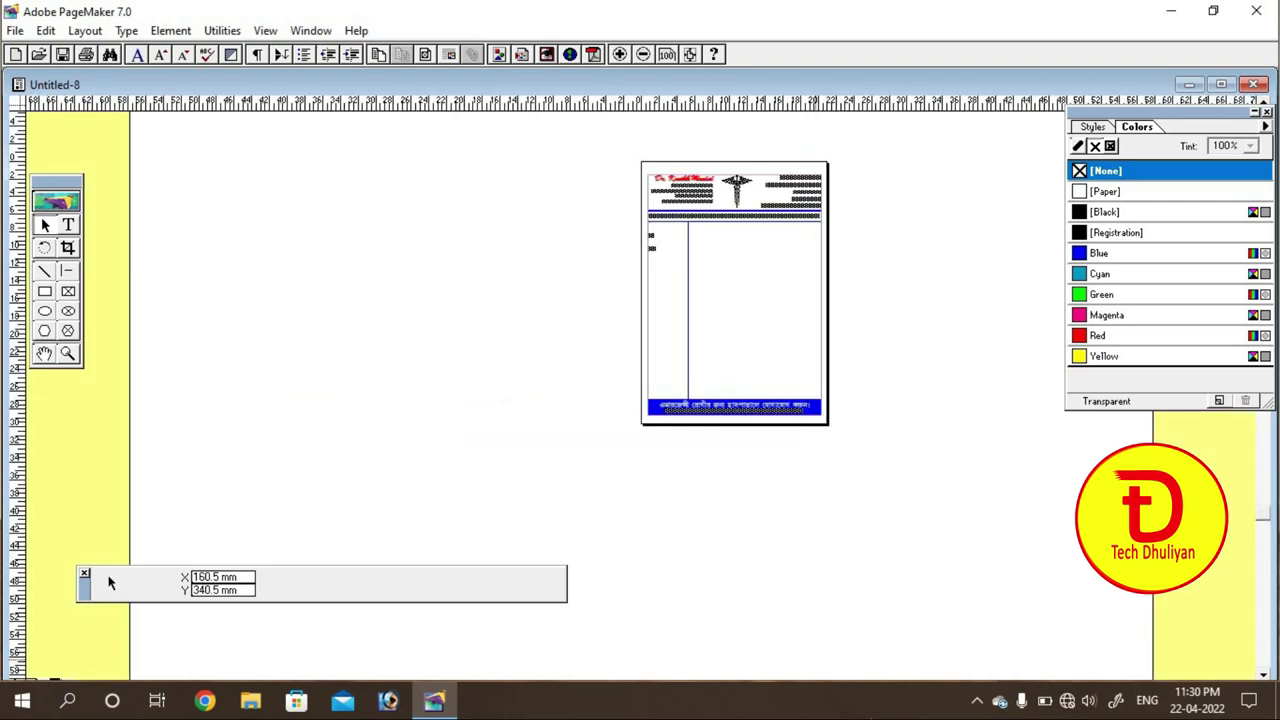
key(ctrl+0)
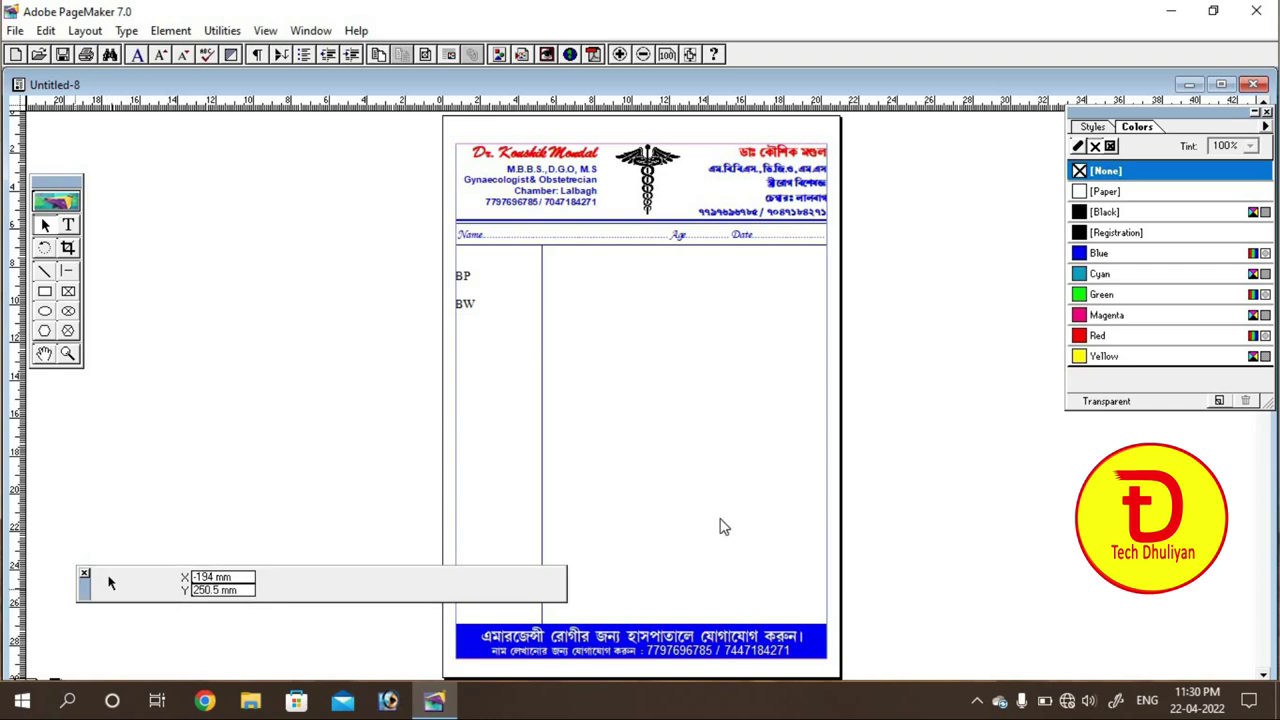
drag(724, 527, 769, 531)
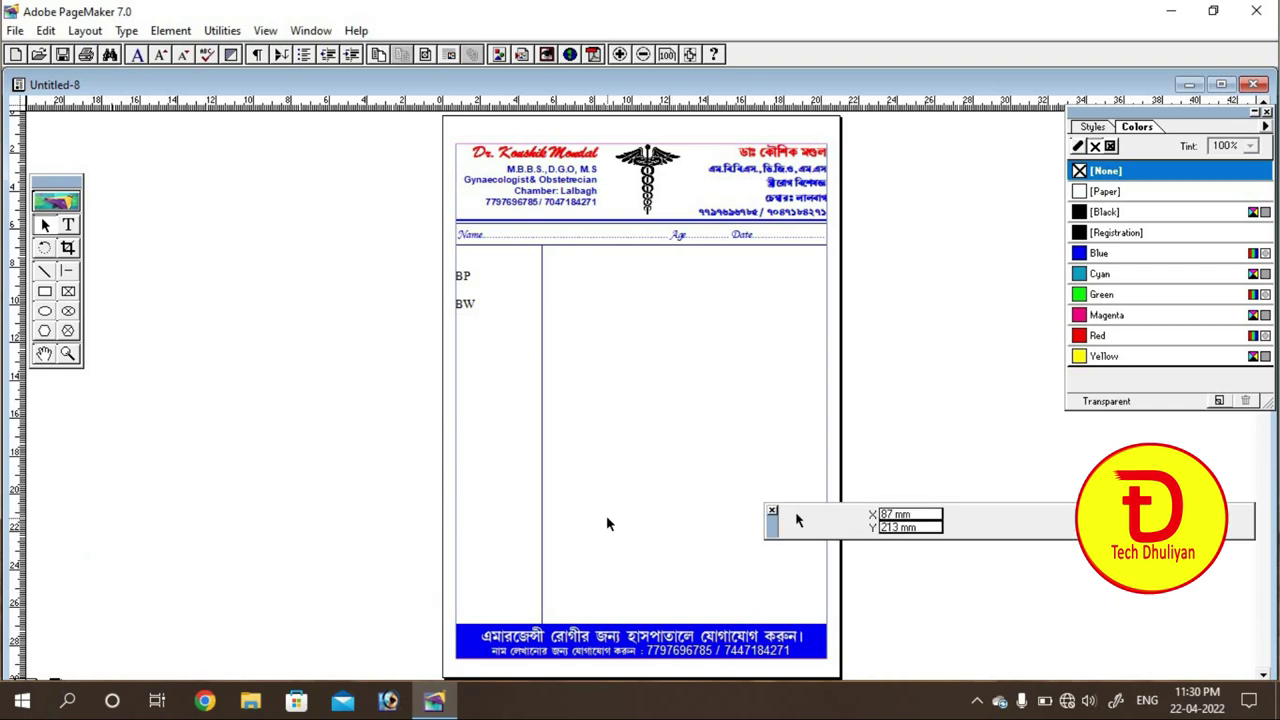